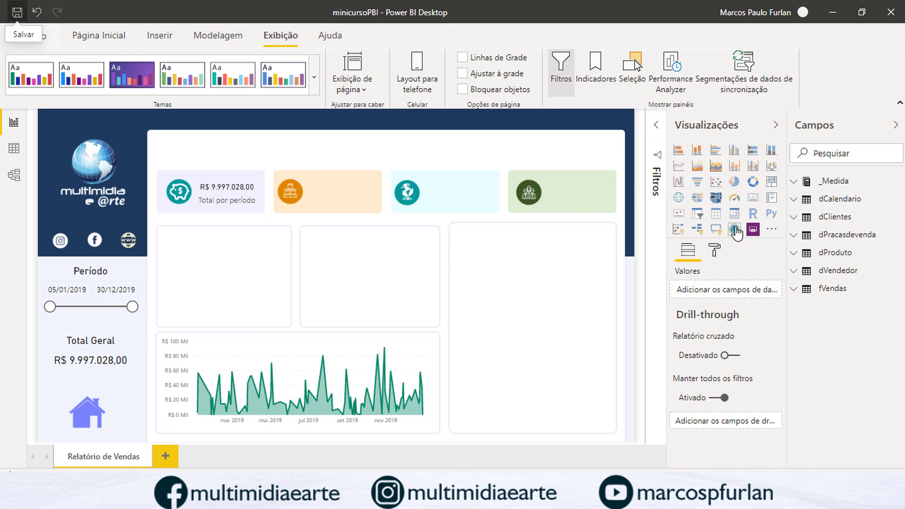
- Insert a map visual and fit it inside the tall empty frame beside the area chart
left_click(681, 199)
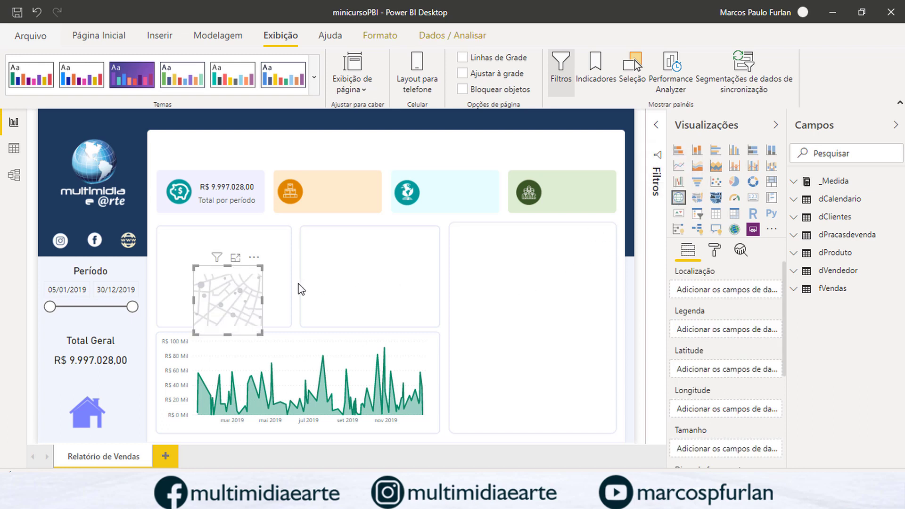
left_click(547, 499)
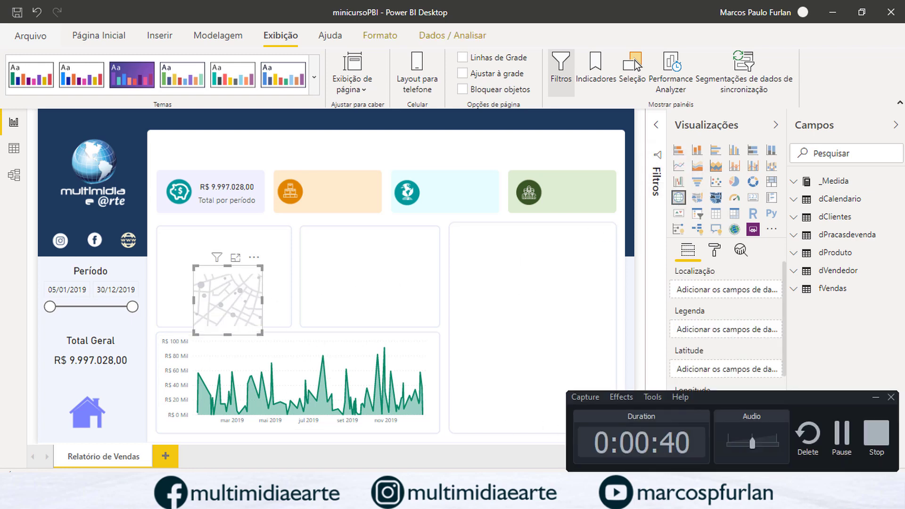
left_click_drag(234, 290, 617, 277)
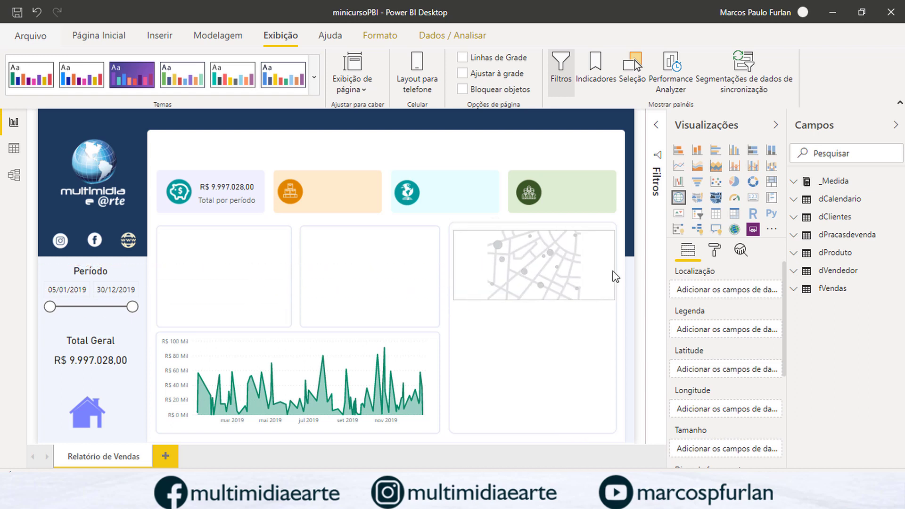
left_click_drag(535, 300, 529, 430)
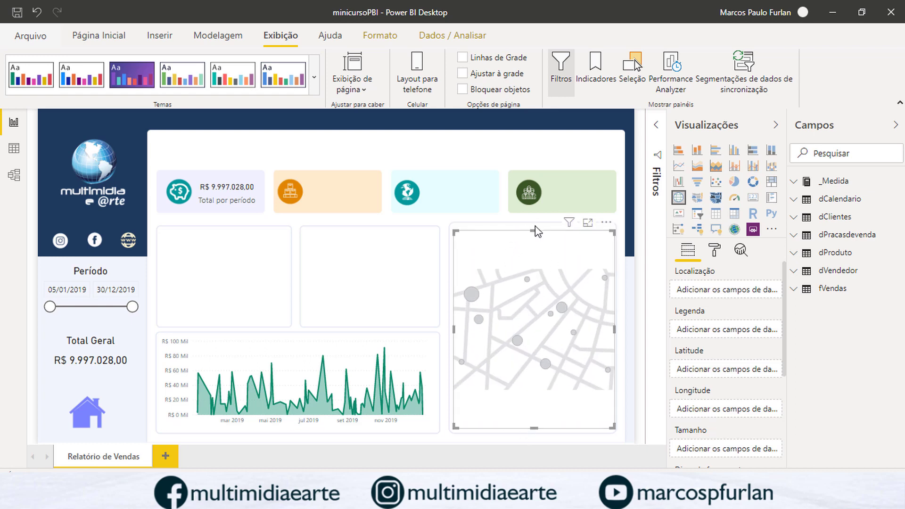
left_click_drag(535, 227, 536, 226)
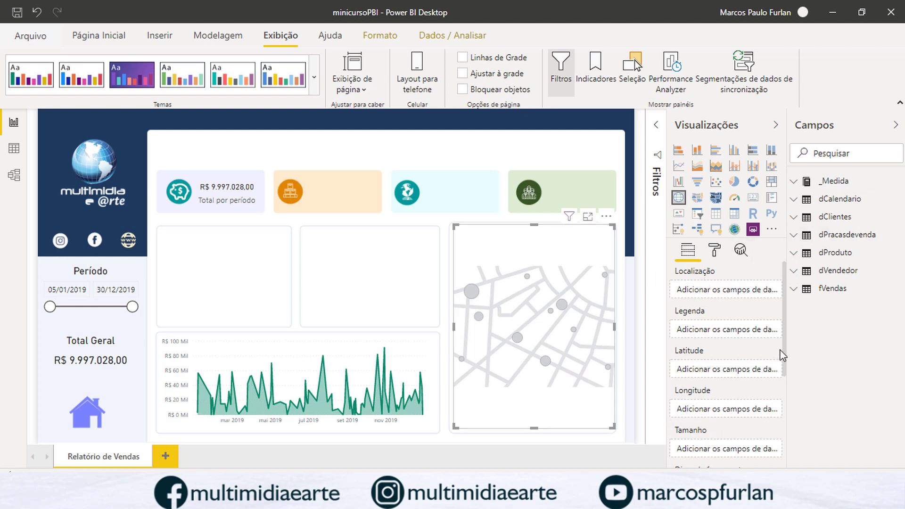
- Set the map's bubble size to the Total measure and its location to Praça from dPracasdevenda
left_click(792, 184)
left_click_drag(842, 218, 722, 449)
left_click(842, 202)
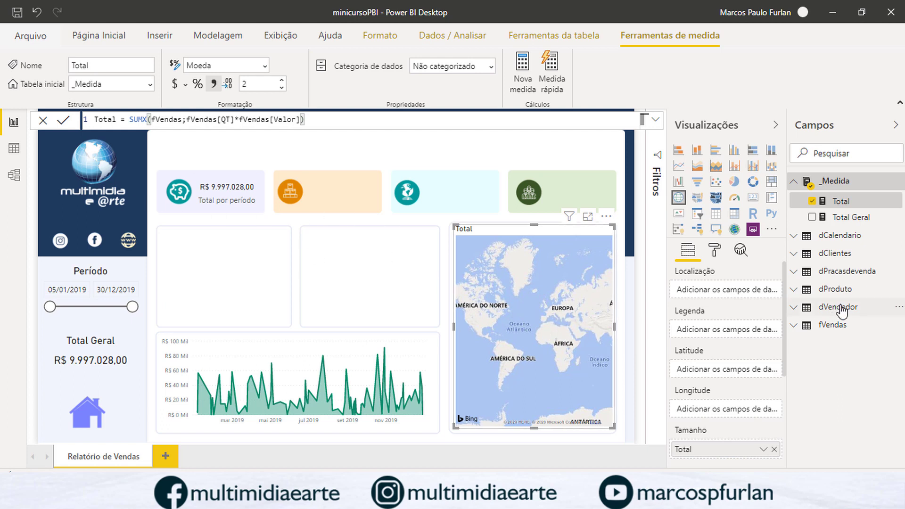
left_click(795, 273)
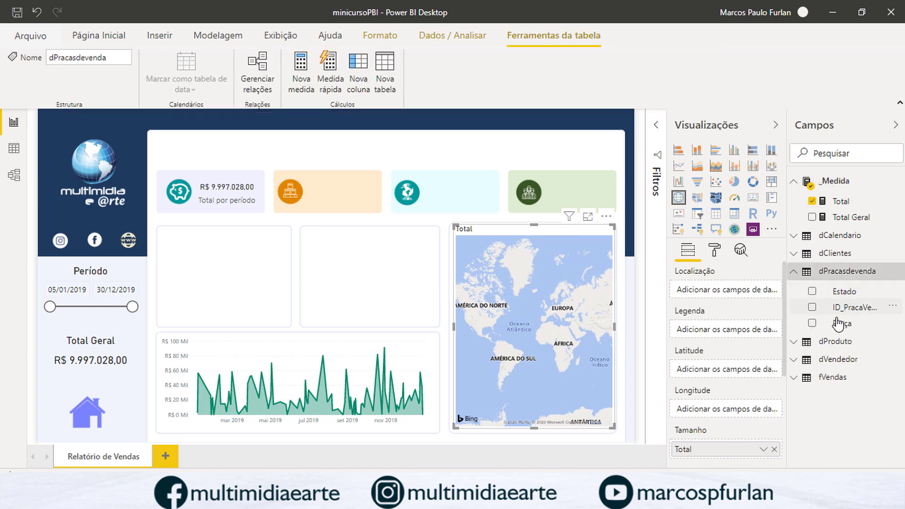
left_click_drag(840, 325, 731, 291)
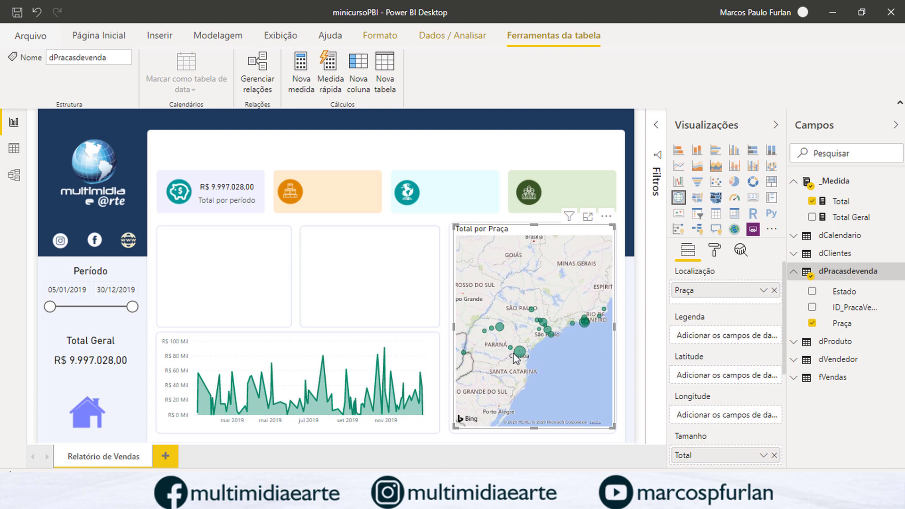
- Assign Nome_Vendedor from dVendedor as the map's legend
mouse_move(548, 331)
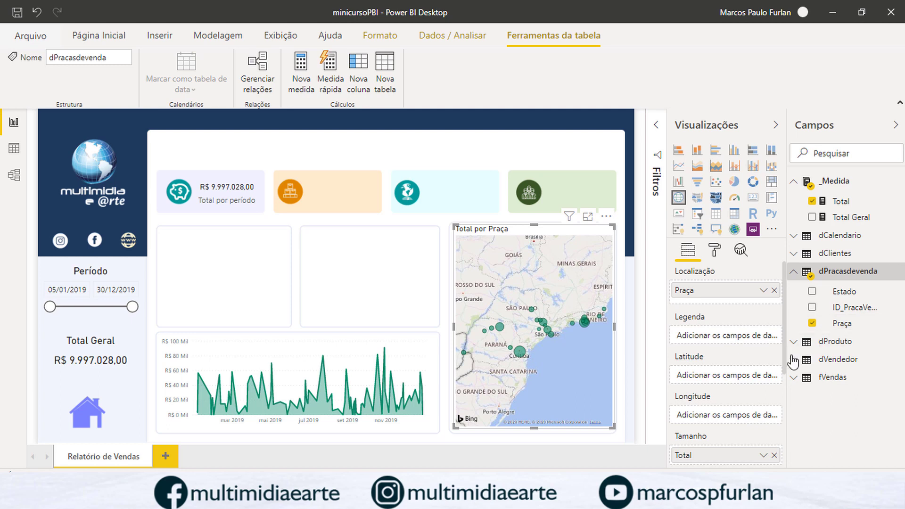
left_click(799, 360)
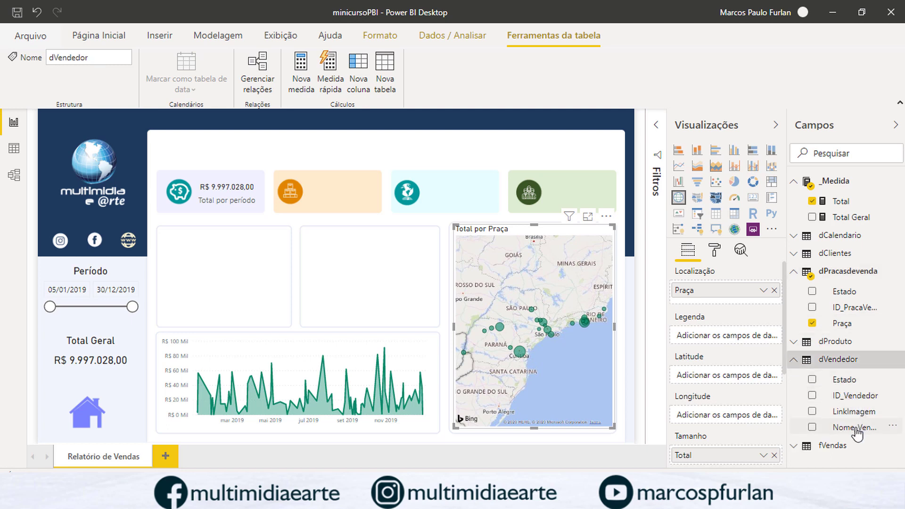
left_click_drag(734, 344, 733, 342)
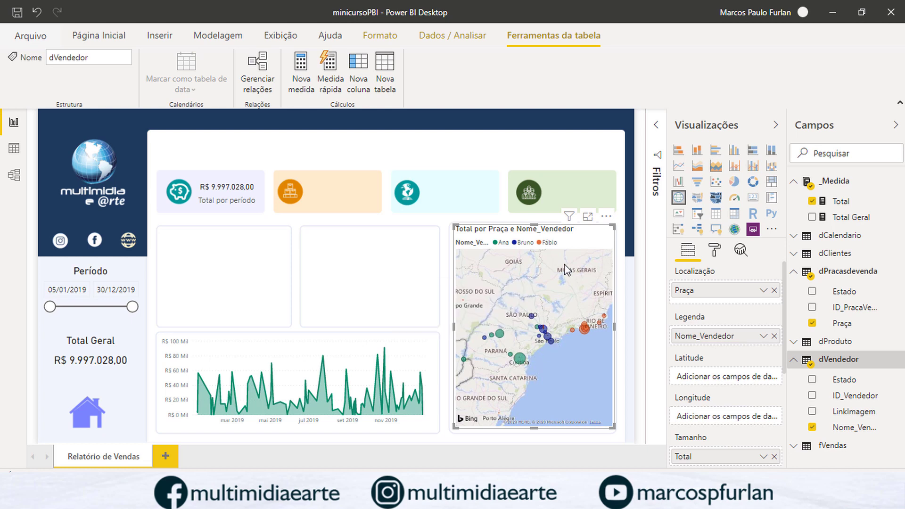
- Turn off the map's title and legend display
left_click(713, 253)
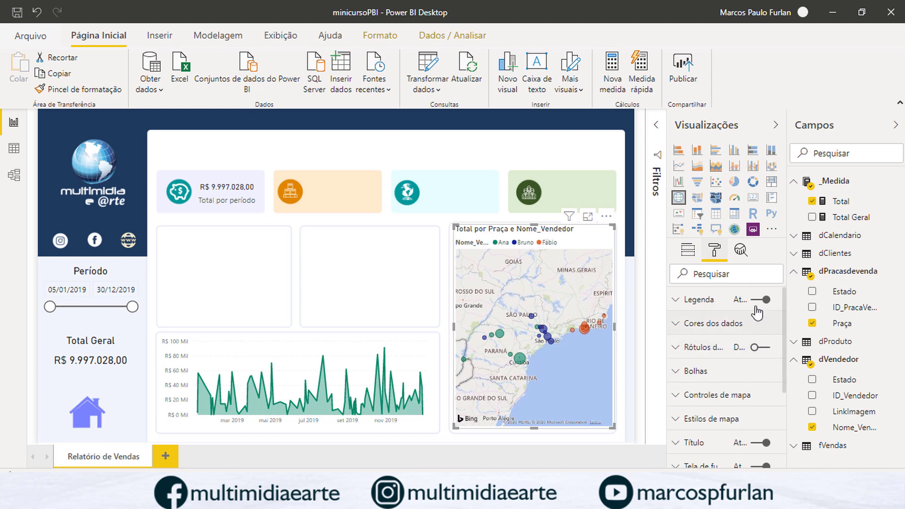
left_click(756, 301)
left_click(757, 302)
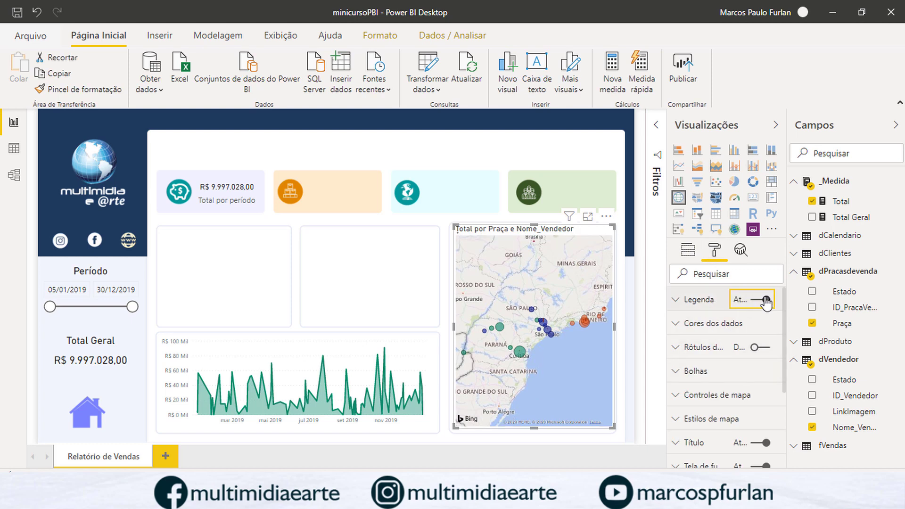
left_click(759, 443)
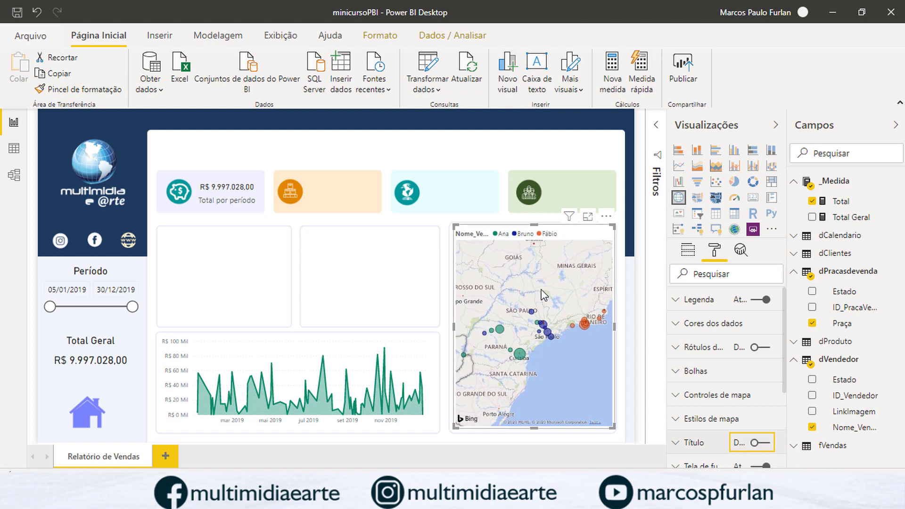
left_click(757, 300)
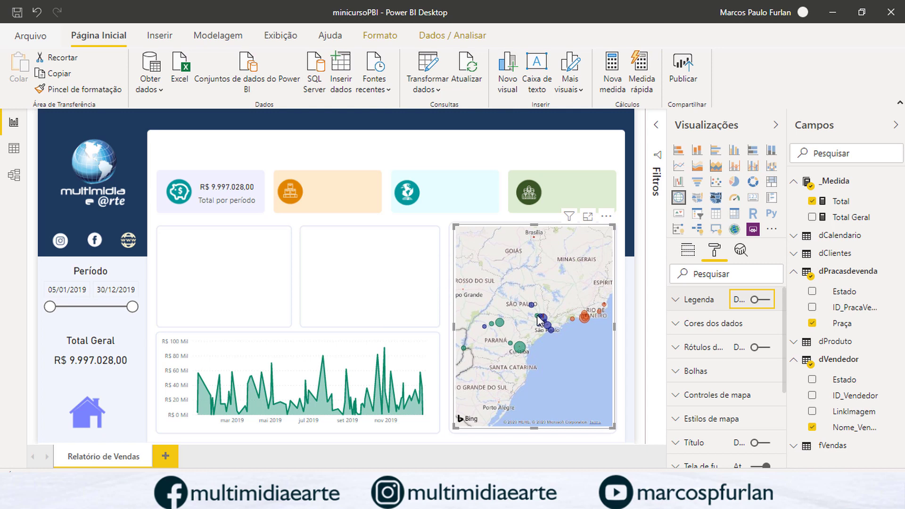
mouse_move(538, 322)
mouse_move(485, 328)
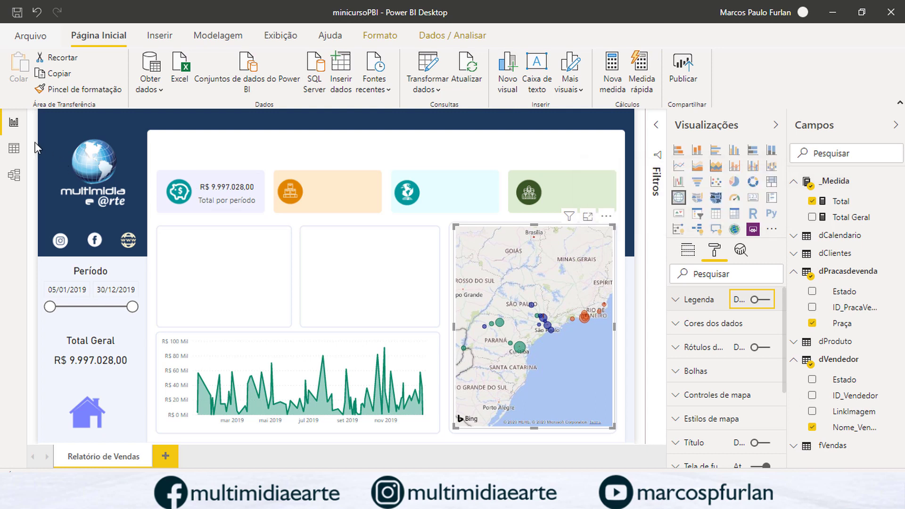
left_click(14, 148)
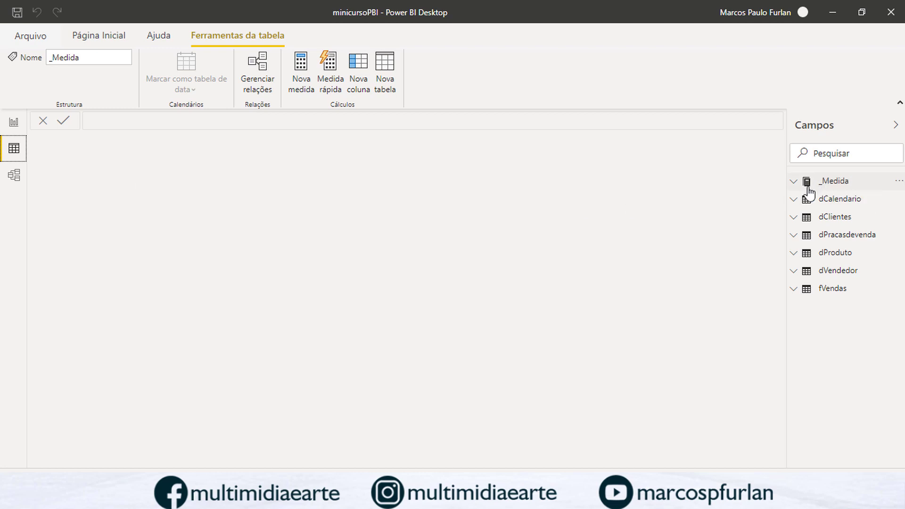
left_click(15, 124)
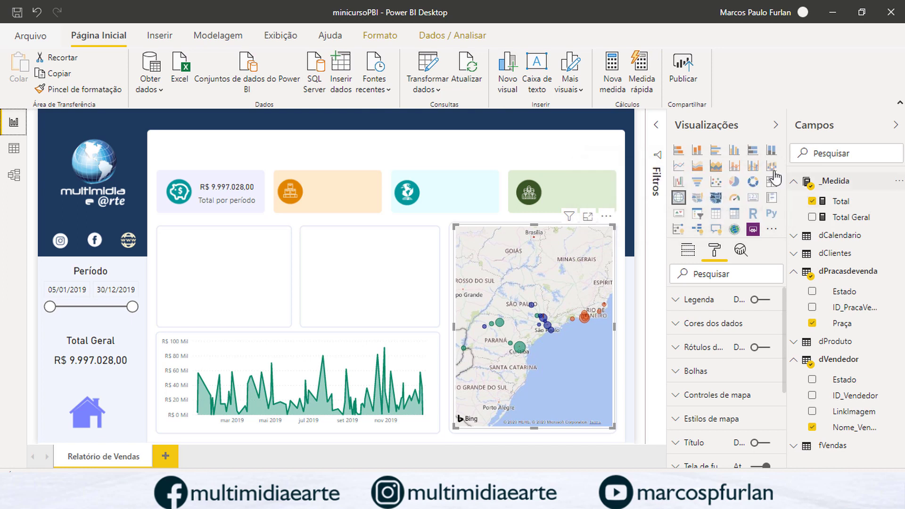
left_click(837, 183)
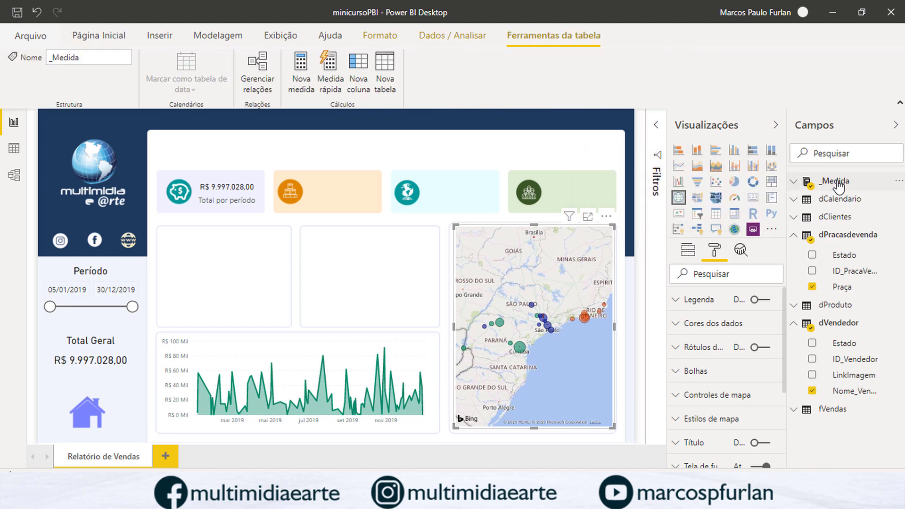
left_click(837, 184)
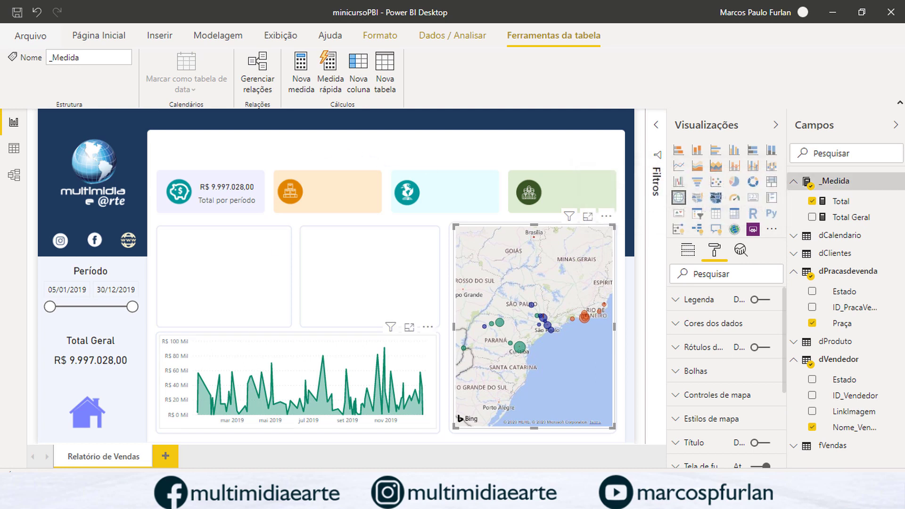
- Consult the finished report in the browser and create the measure Quantidade de Vendas = COUNTROWS(fVendas) in the _Medida table
key("alt+Tab")
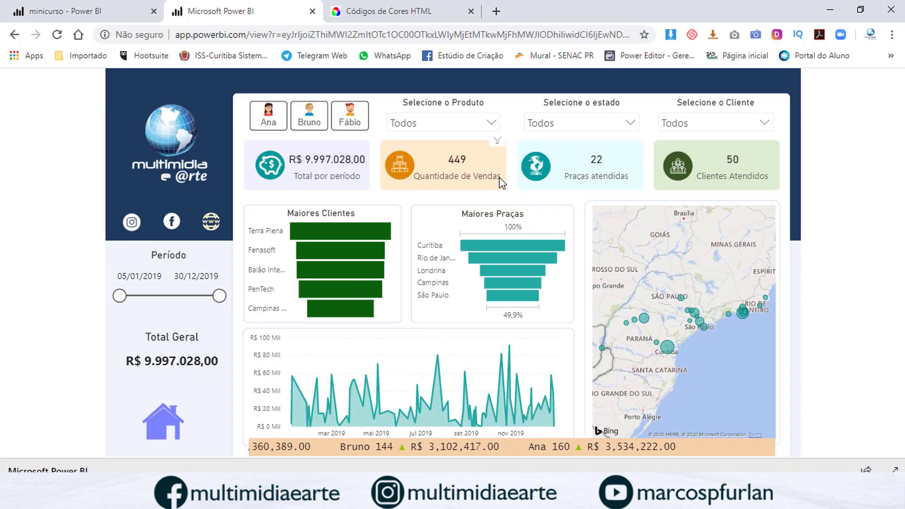
key("alt+Tab")
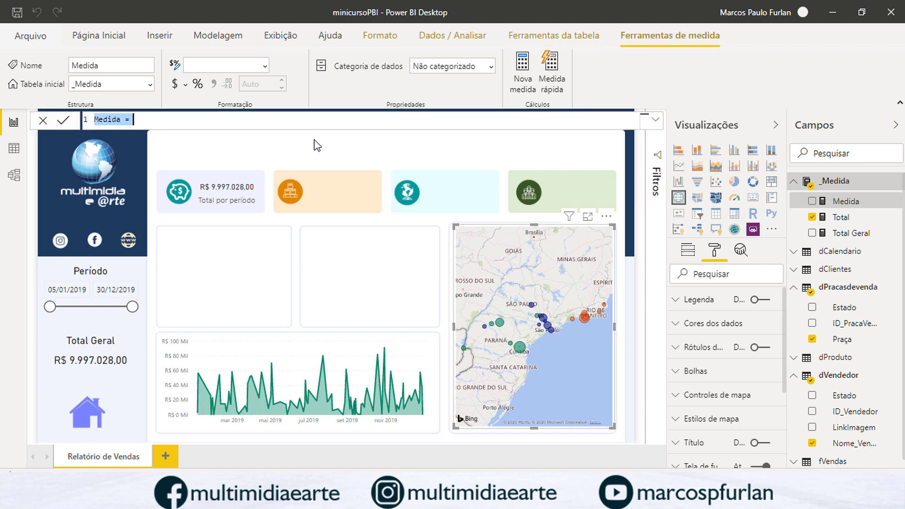
type("Quantidade de Vendas =")
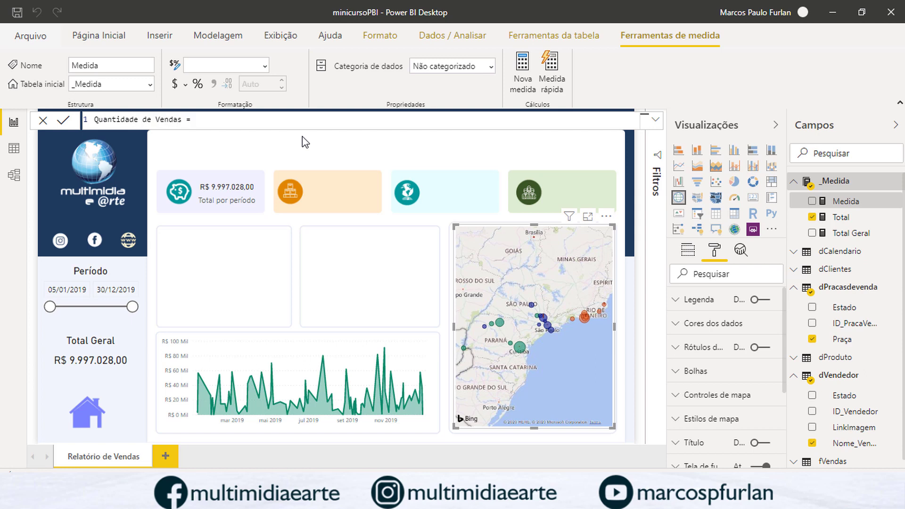
type("Count")
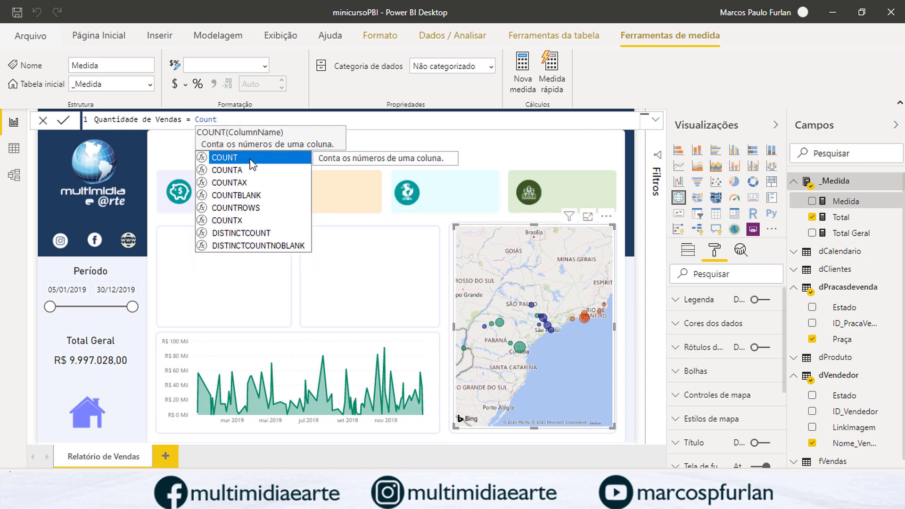
double_click(240, 208)
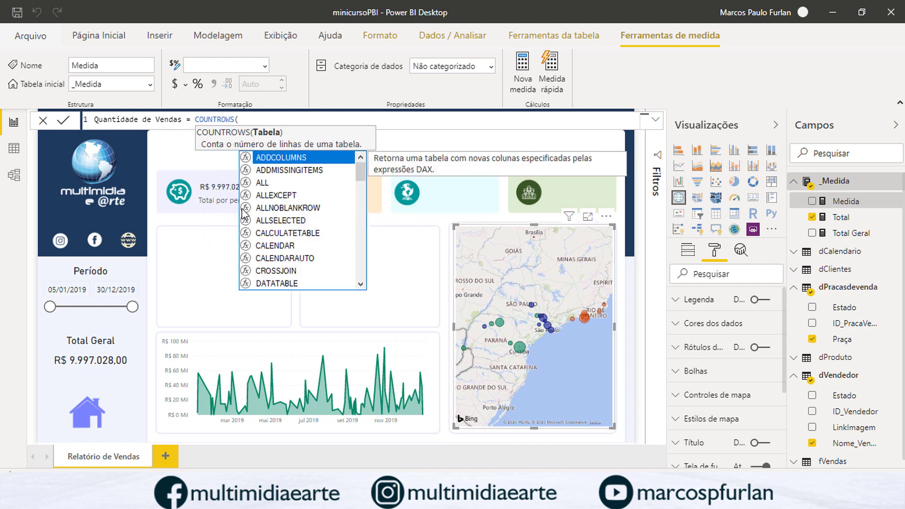
type("fVe")
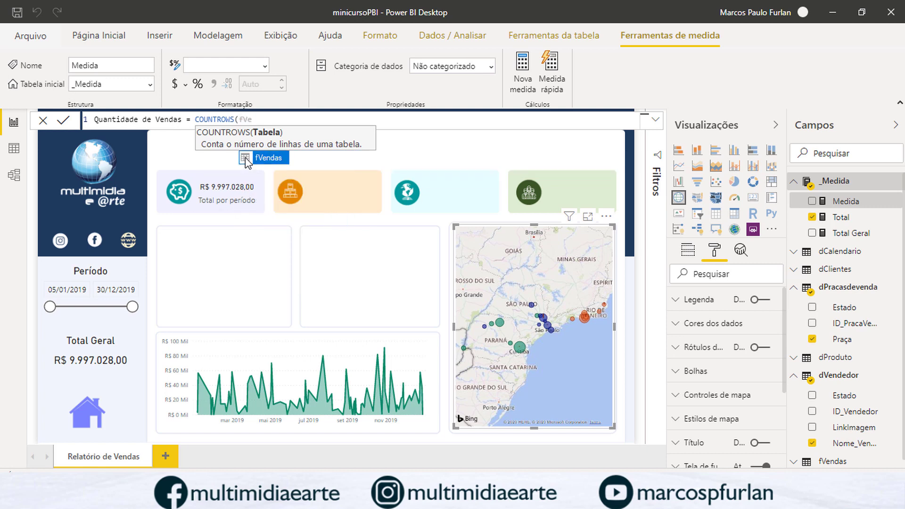
left_click(264, 158)
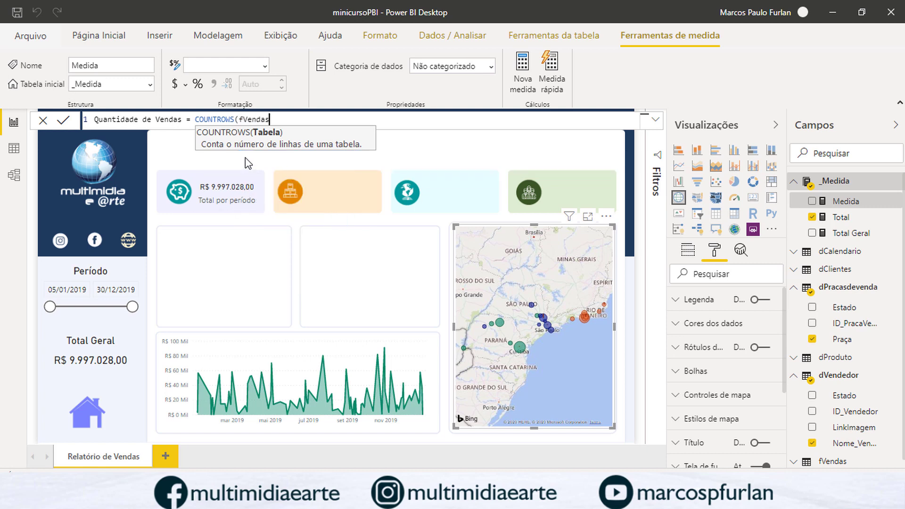
type(")")
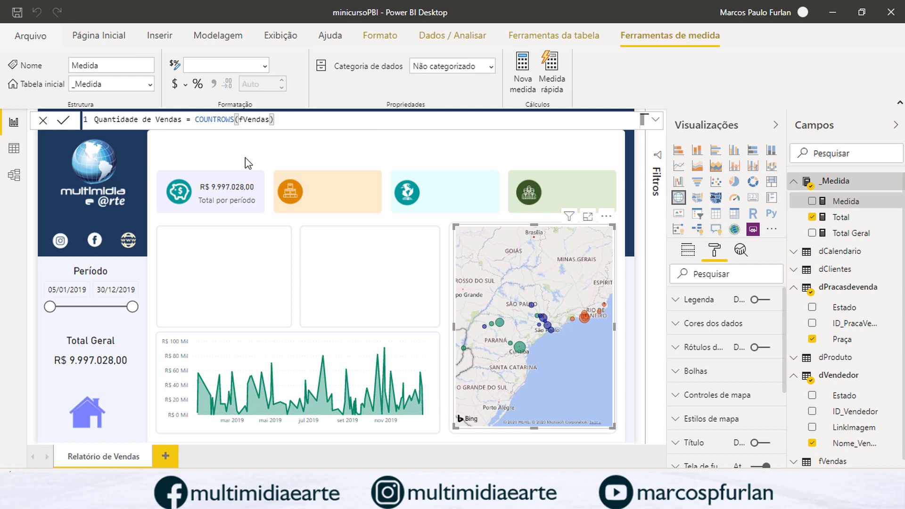
key("Return")
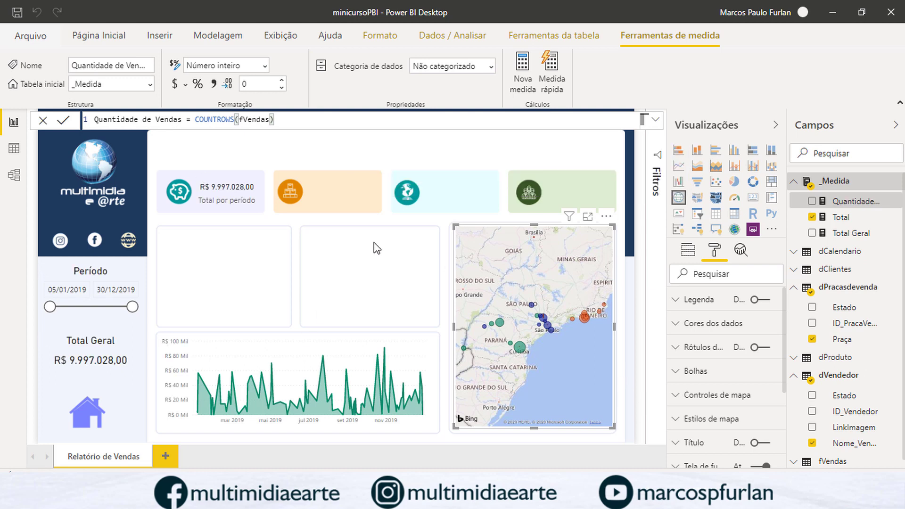
- Duplicate the Total por período card and place the copy on the orange tile beside its icon
left_click(238, 203)
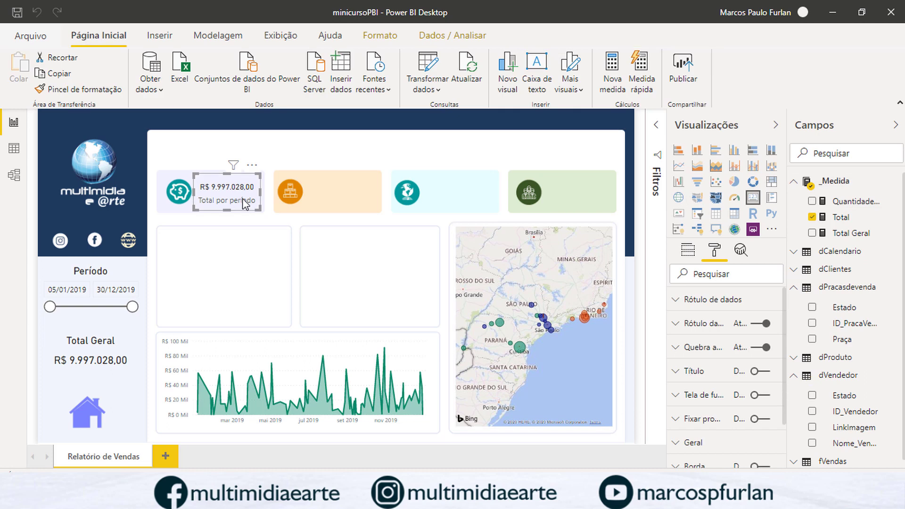
left_click(324, 158)
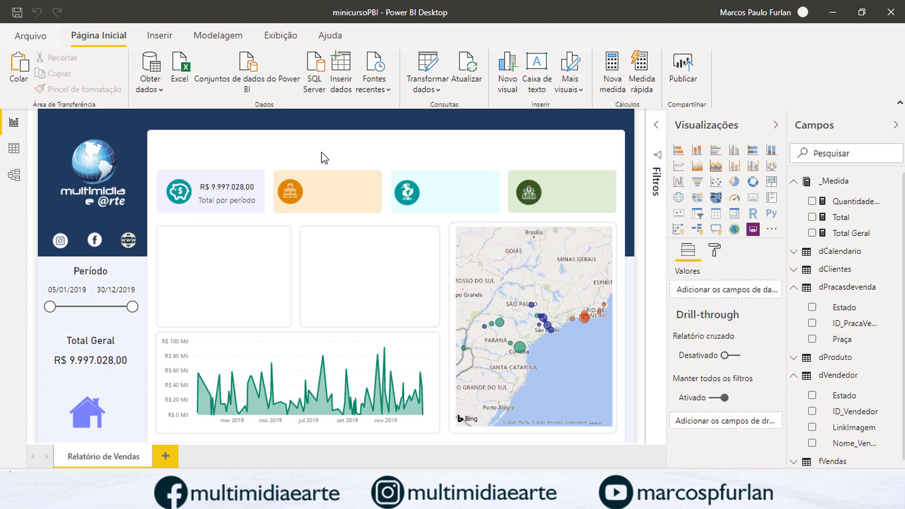
key("ctrl+v")
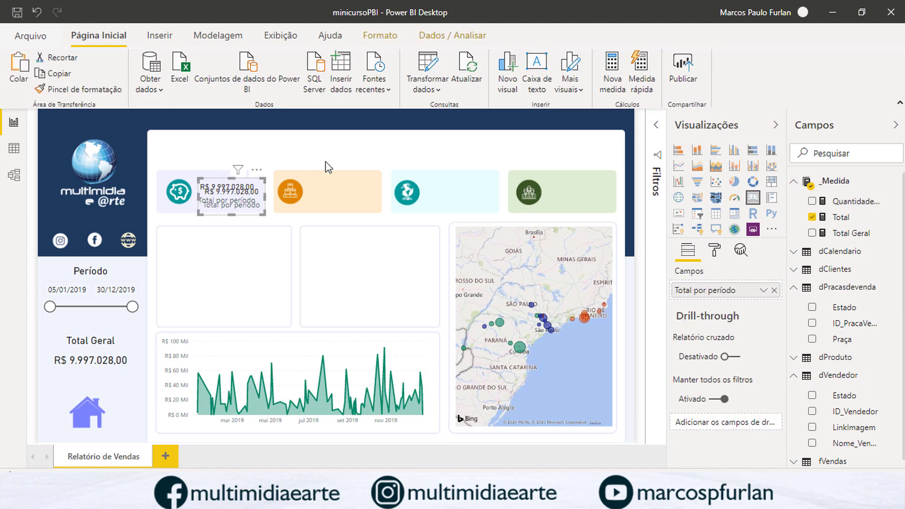
left_click_drag(235, 211, 344, 203)
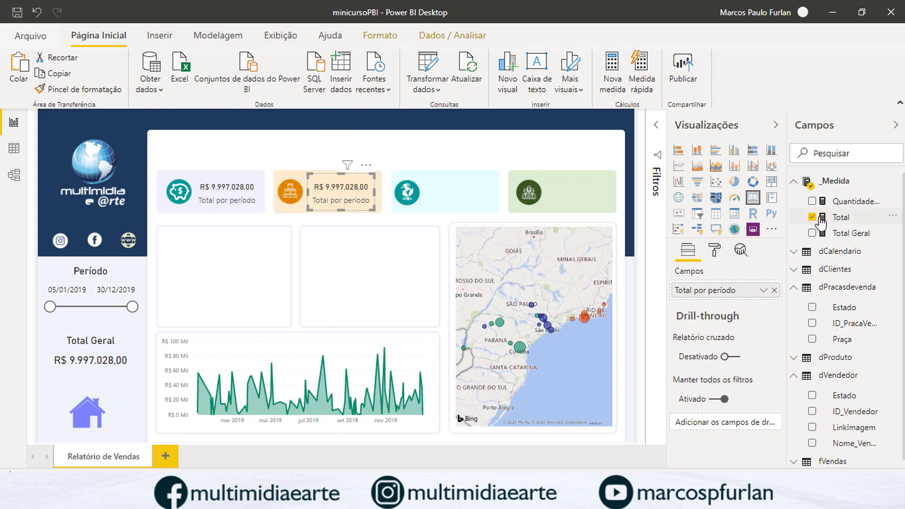
- Replace the copied card's field with Quantidade de Vendas and widen the card to the orange tile's edge
left_click_drag(852, 210, 728, 298)
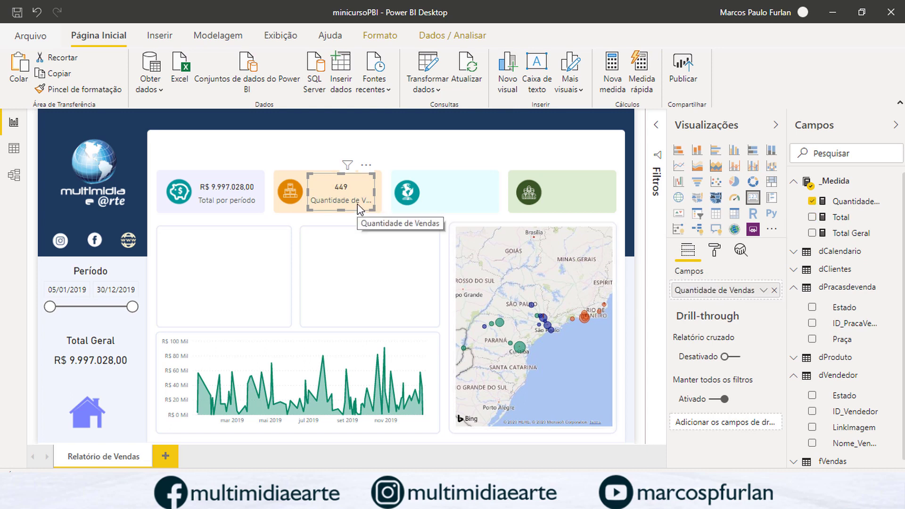
left_click_drag(375, 192, 380, 193)
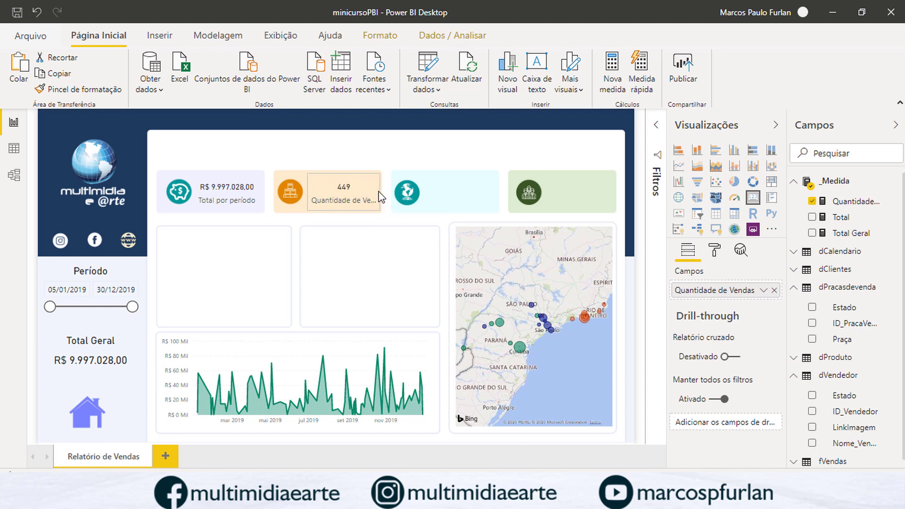
- Reduce the category label text size of the Quantidade de Vendas card until its full label fits
left_click(715, 251)
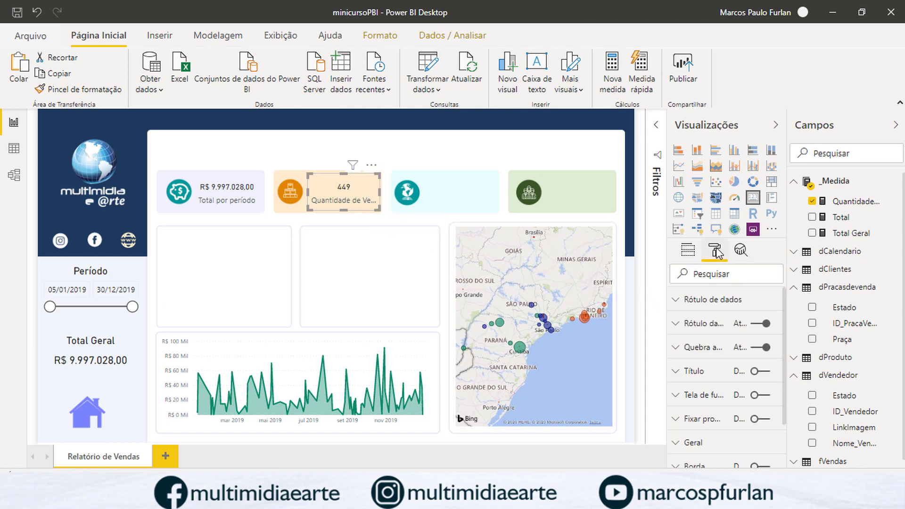
left_click(675, 326)
left_click(716, 409)
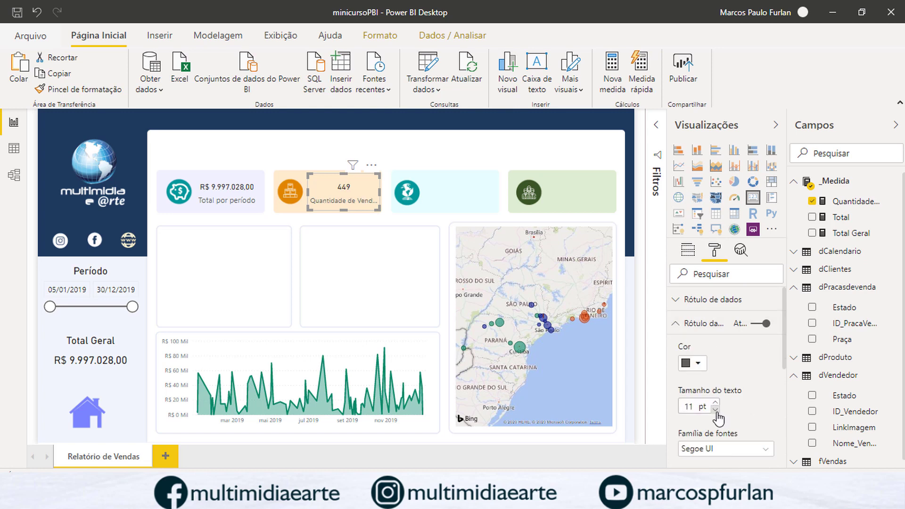
left_click(715, 410)
left_click(354, 157)
left_click(340, 198)
left_click(432, 156)
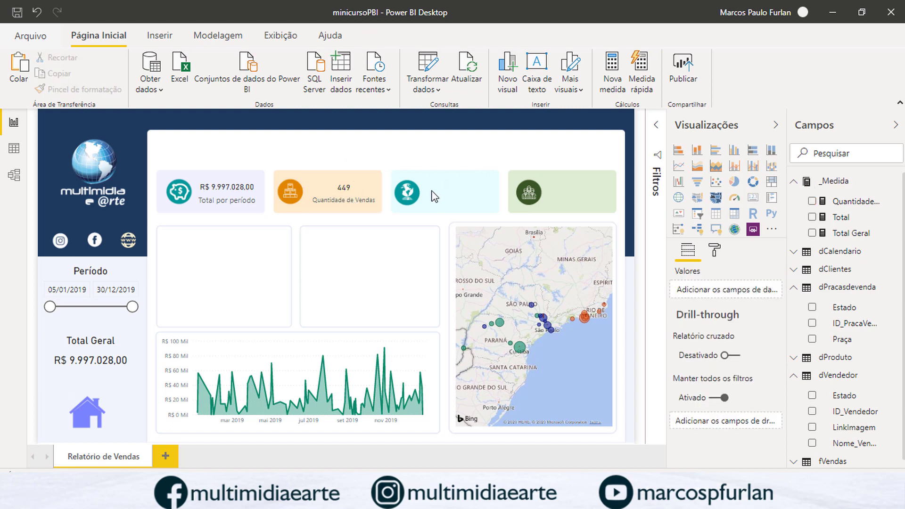
- Duplicate the Total por período card twice, placing one copy on the light cyan tile and the other on the green tile beside their icons
left_click(256, 200)
key("ctrl+c")
key("ctrl+v")
left_click_drag(241, 202, 479, 201)
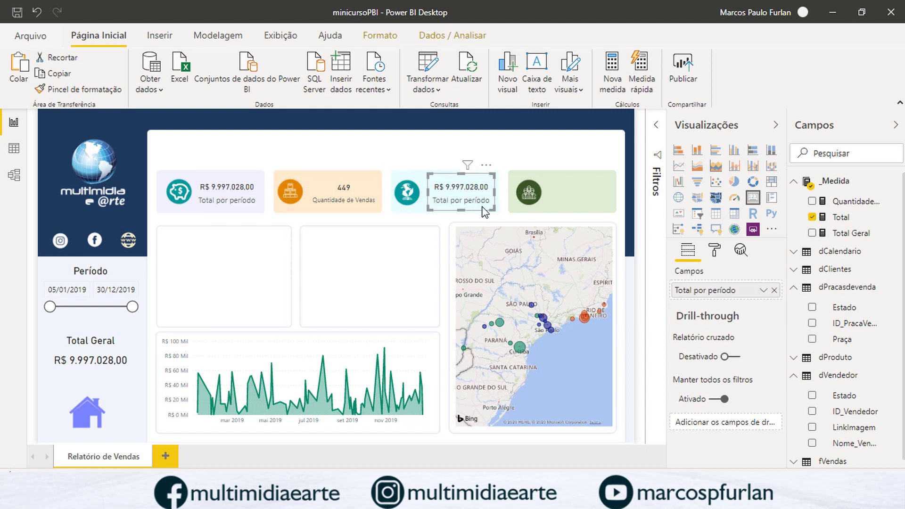
key("ctrl+v")
left_click_drag(254, 194, 581, 199)
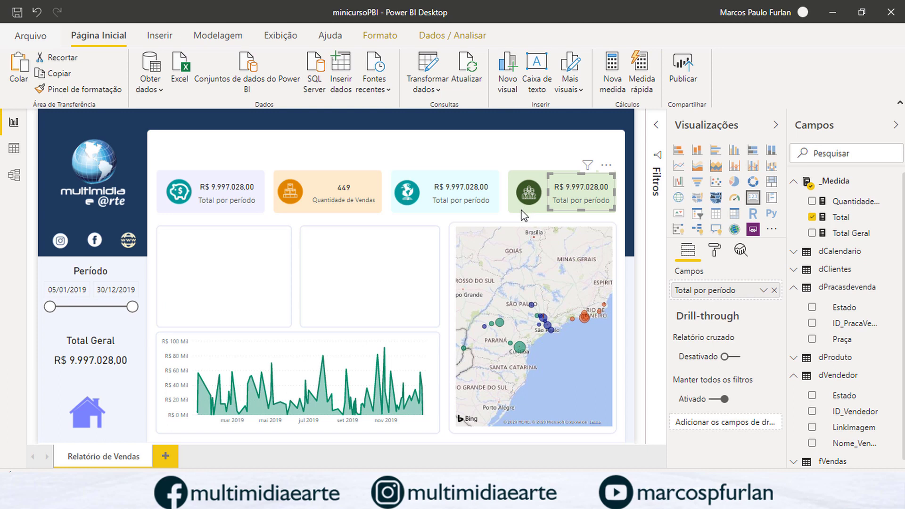
- Consult the finished report in the browser and begin a new measure named Praças Atendidas in the _Medida table
left_click(835, 181)
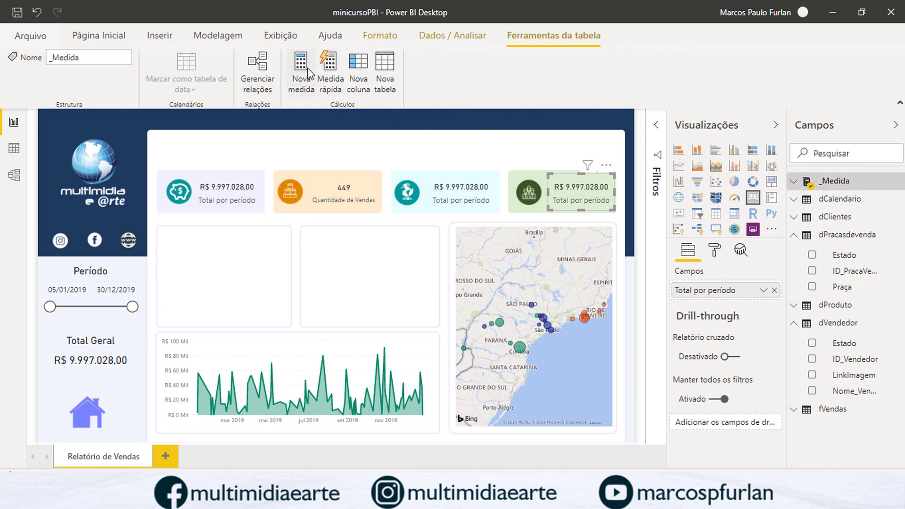
left_click(349, 496)
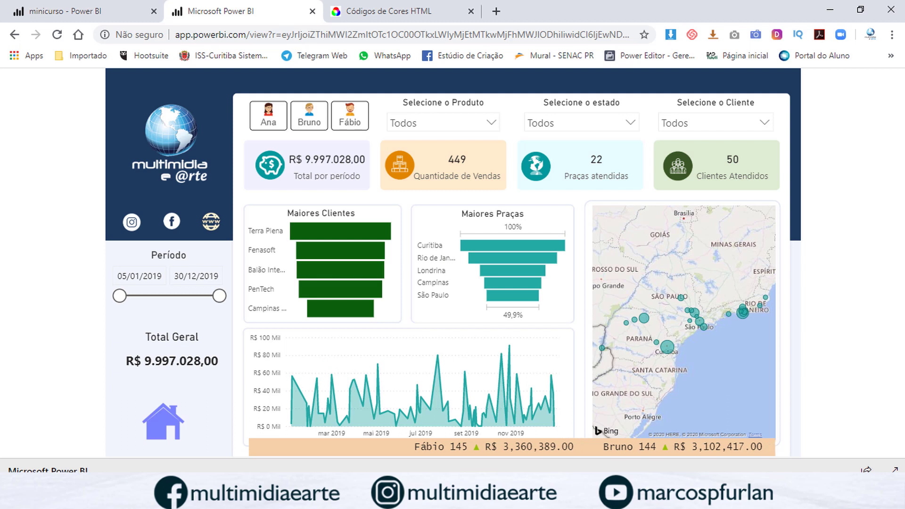
left_click(350, 496)
left_click(350, 497)
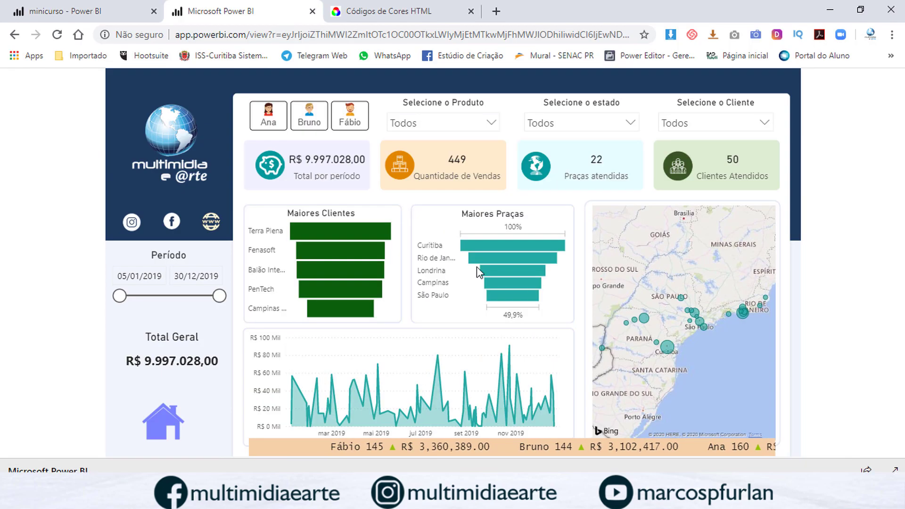
left_click(350, 497)
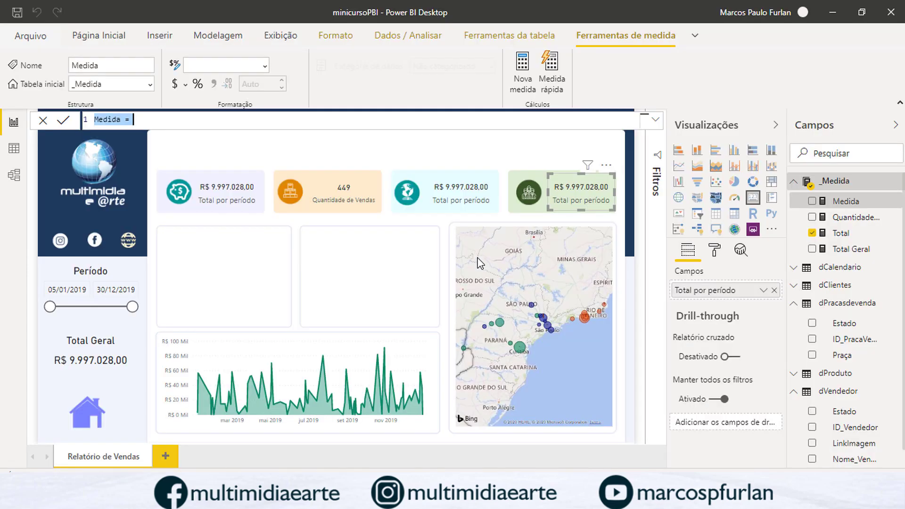
type("Pr")
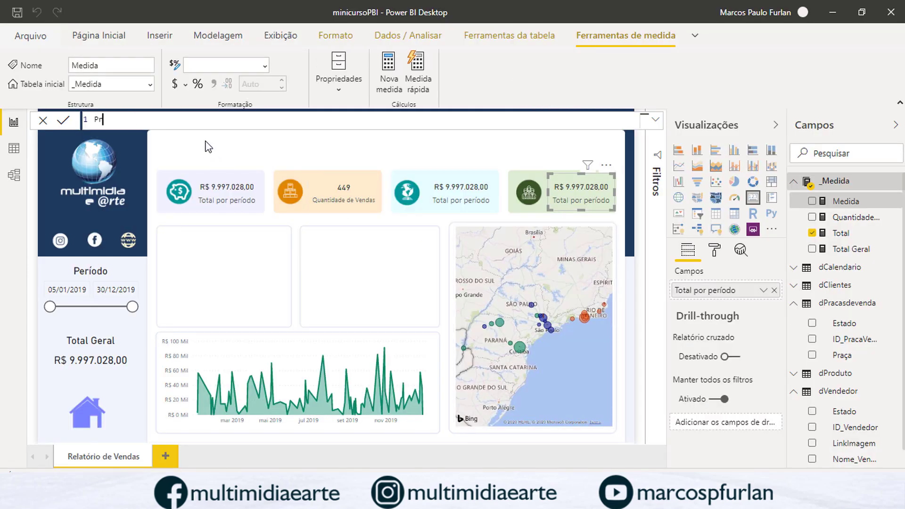
type("aças Atendidas =")
- Define the Praças Atendidas measure as DISTINCTCOUNT(dPracasdevenda[Praça])
type("D")
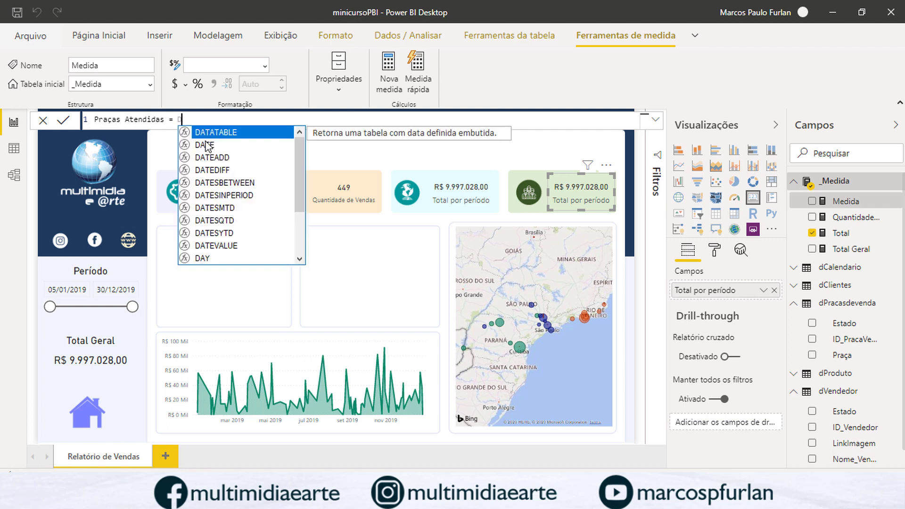
type("is")
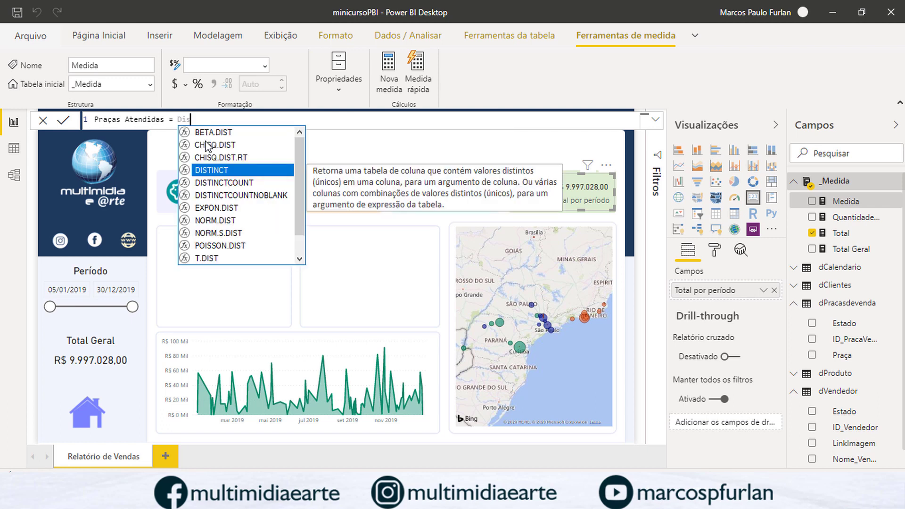
left_click(210, 185)
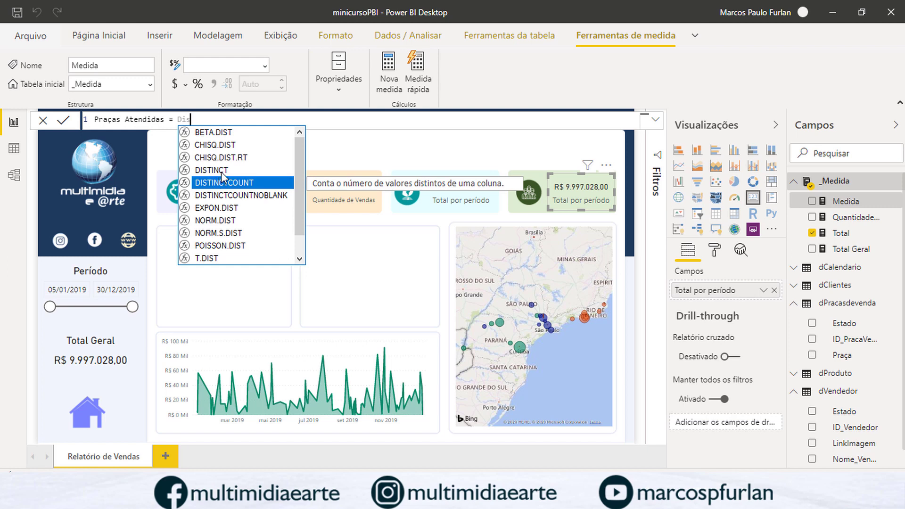
left_click(223, 176)
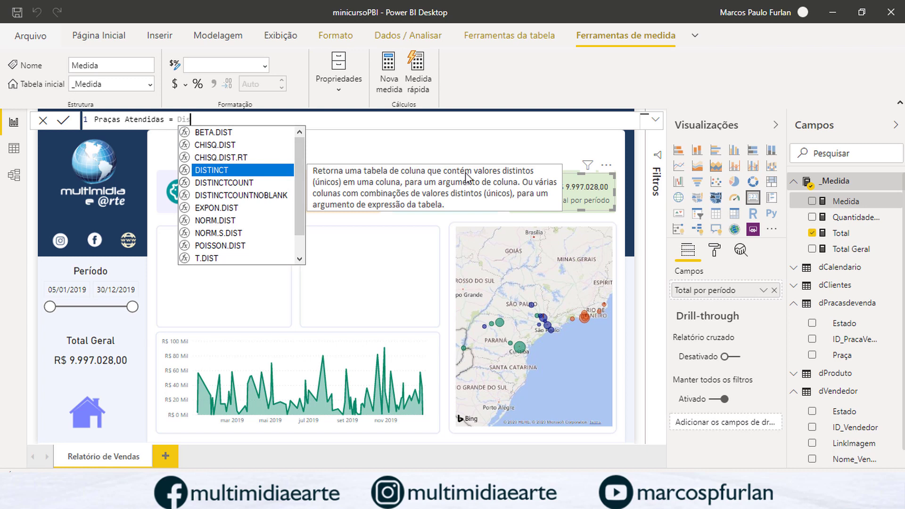
left_click(247, 195)
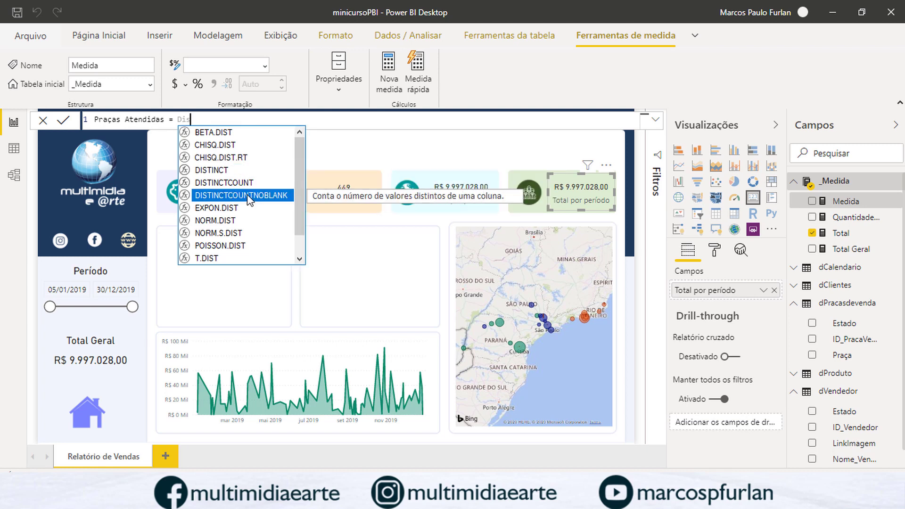
left_click(244, 184)
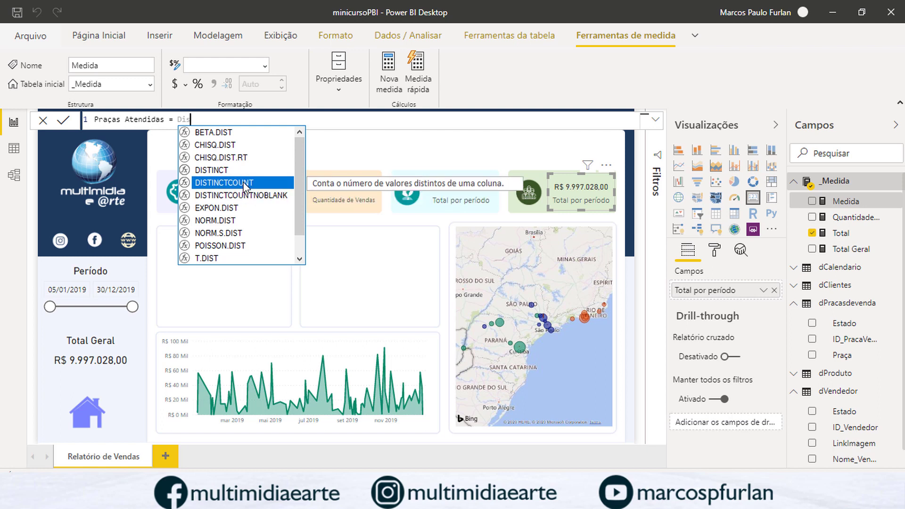
double_click(243, 184)
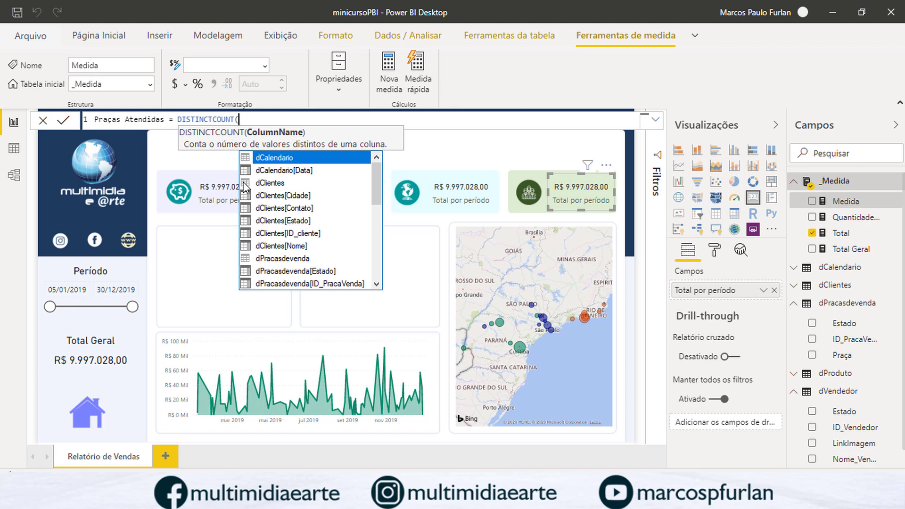
type("dPra")
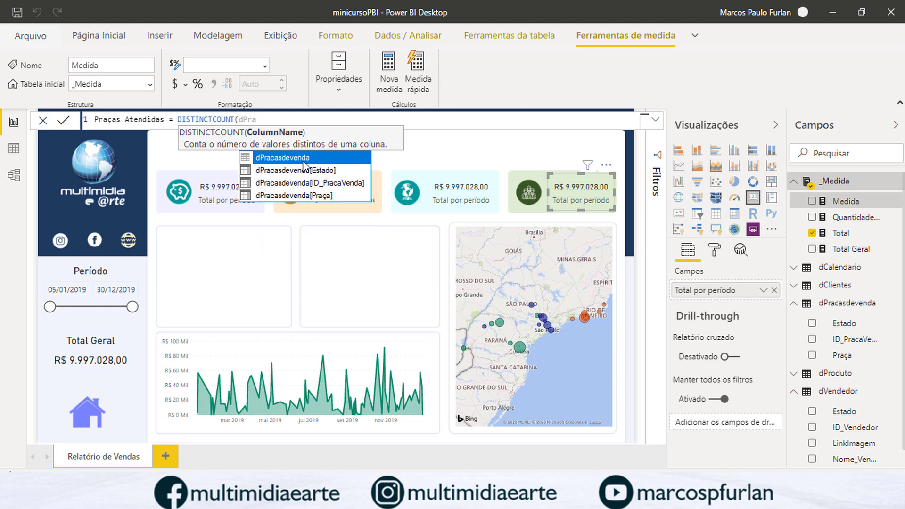
left_click(285, 196)
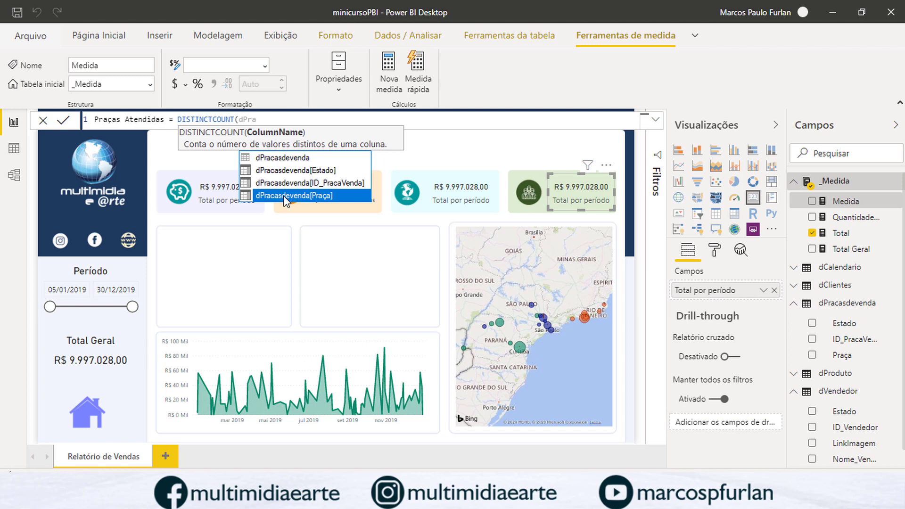
double_click(245, 199)
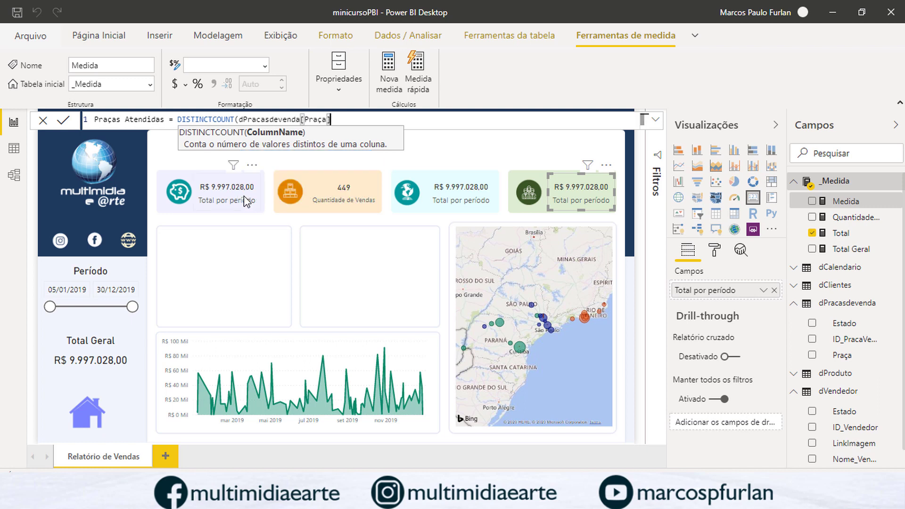
type(")")
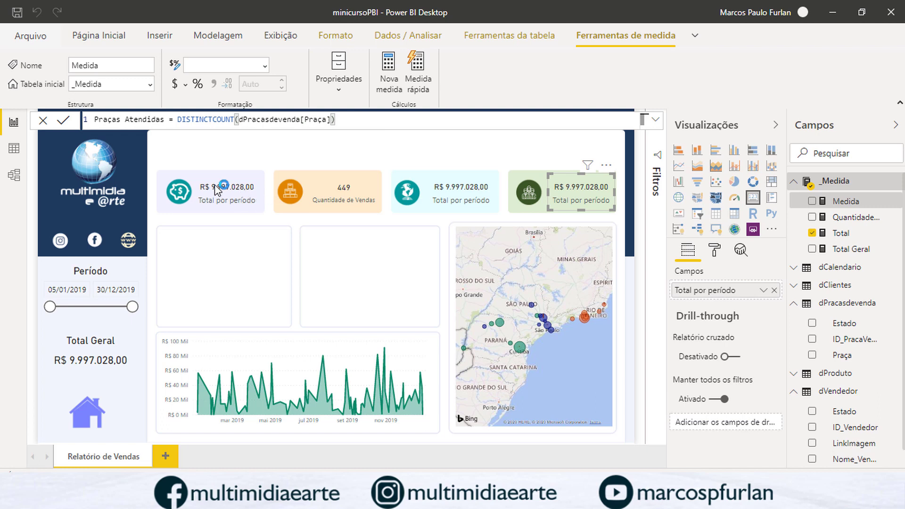
key("Return")
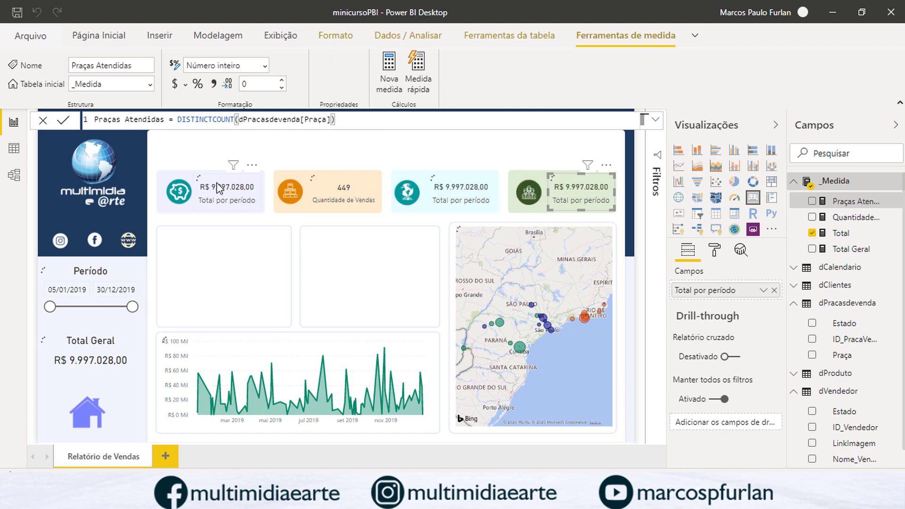
- Replace the field of the light cyan tile's card with Praças Atendidas
left_click(454, 200)
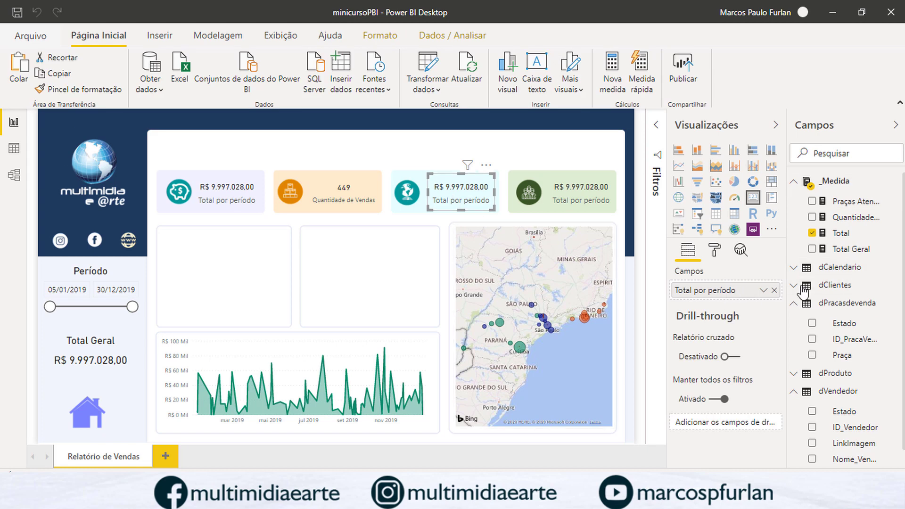
left_click_drag(853, 203, 734, 295)
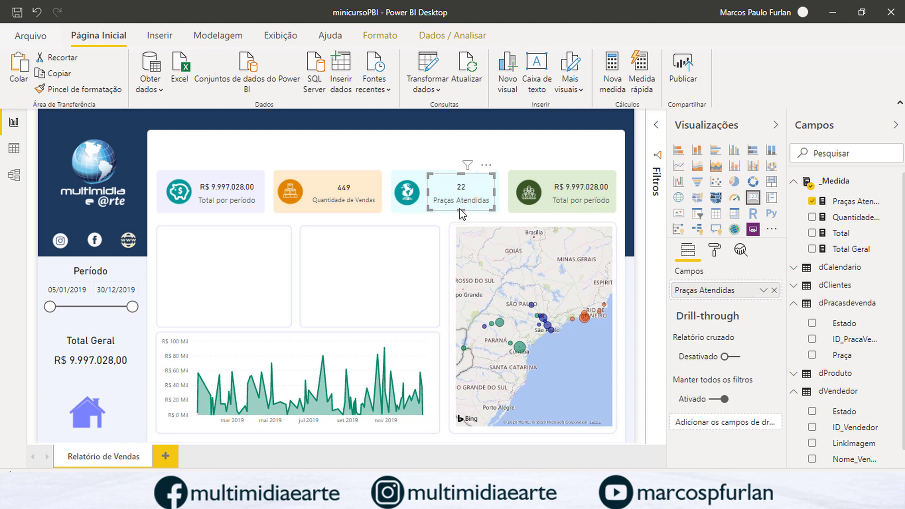
- Create the measure Clientes Atendidos = DISTINCTCOUNT(dClientes[Nome]) in the _Medida table
left_click(836, 183)
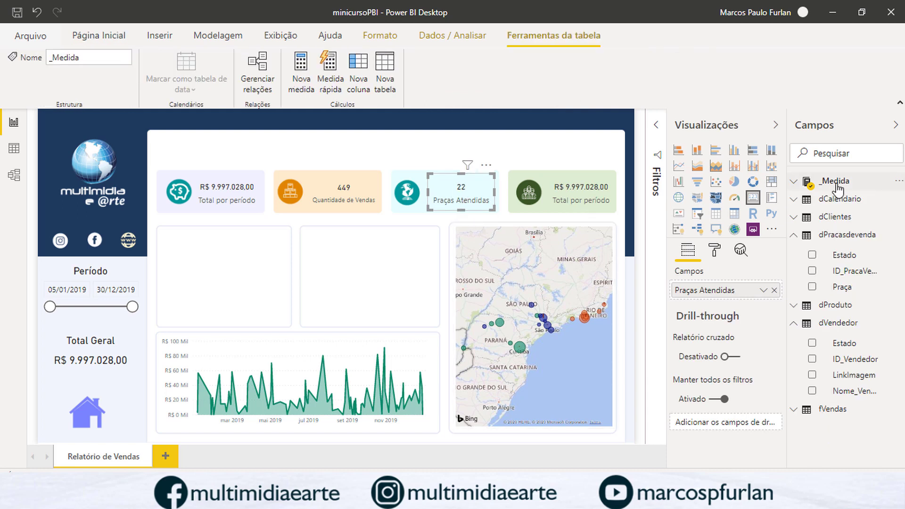
left_click(297, 65)
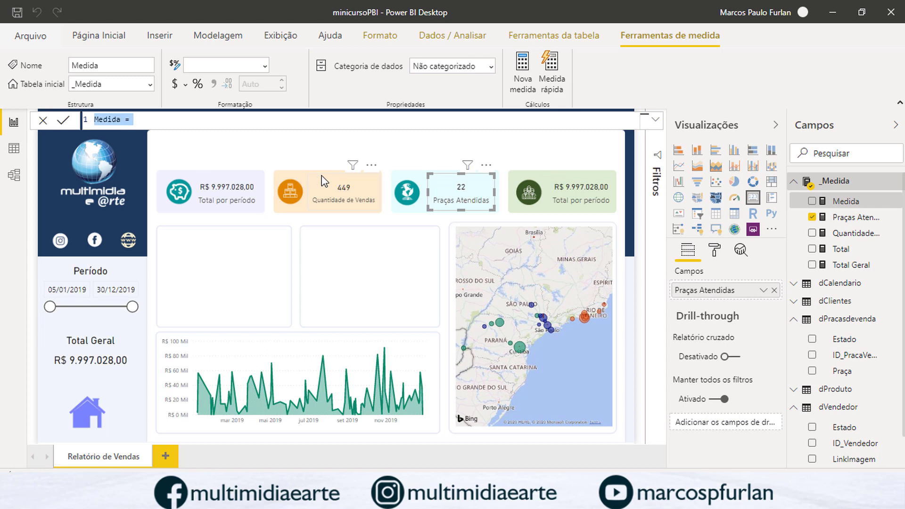
type("Clientes Aten")
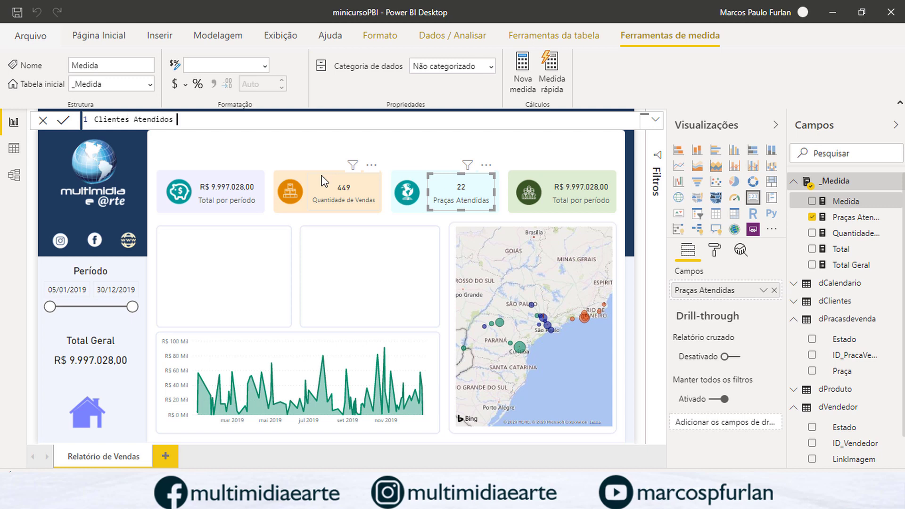
type("didos = Dis")
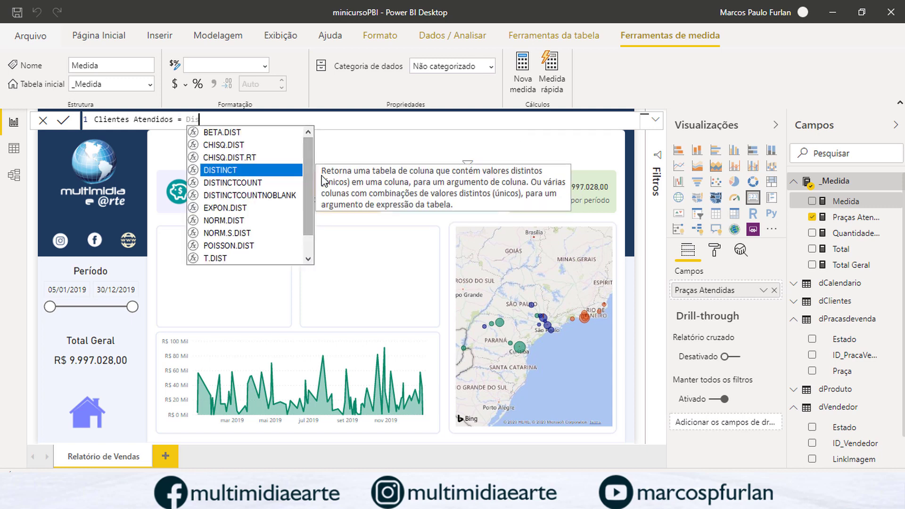
double_click(258, 183)
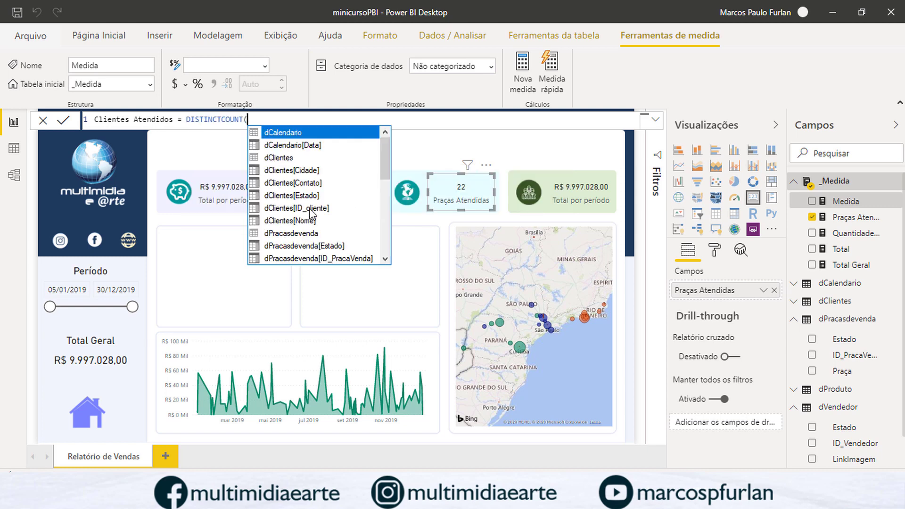
type("dclie")
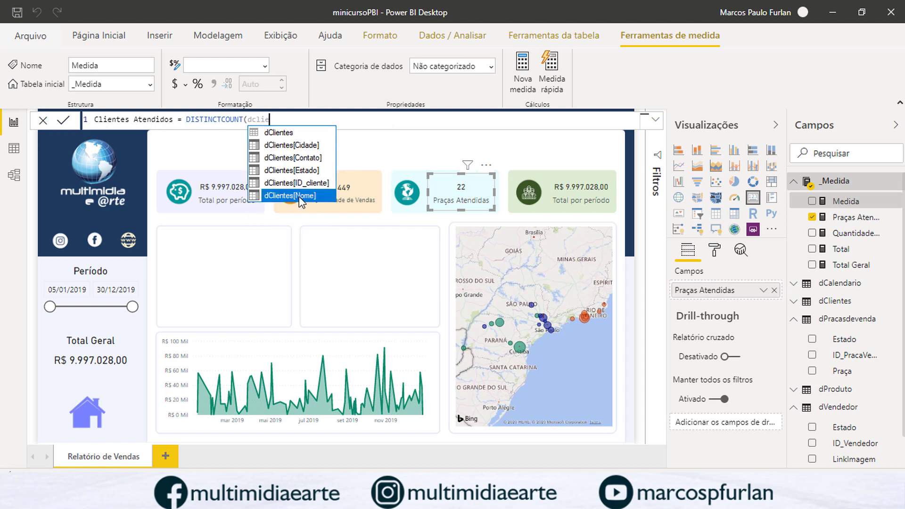
double_click(302, 197)
type(")")
key("Return")
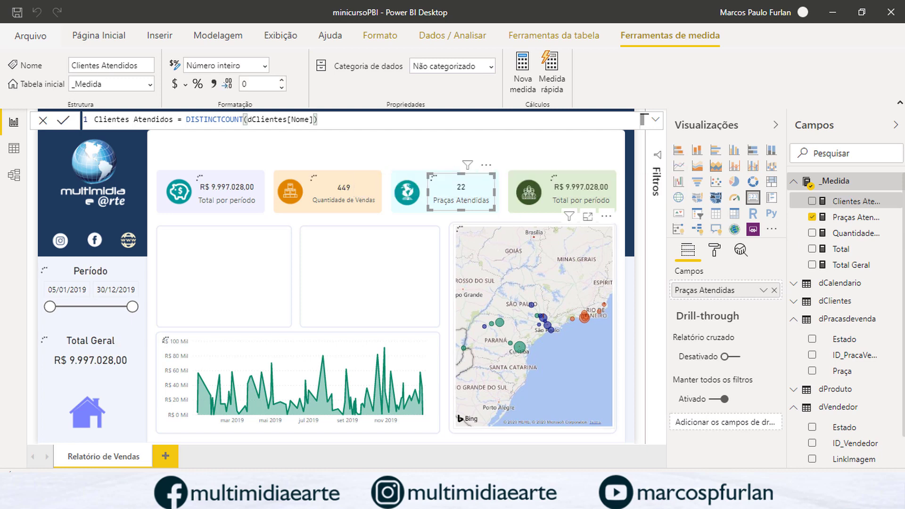
- Replace the field of the green tile's card with Clientes Atendidos, keeping Praças Atendidas in the cyan tile's card, and save the report
left_click_drag(852, 204, 742, 300)
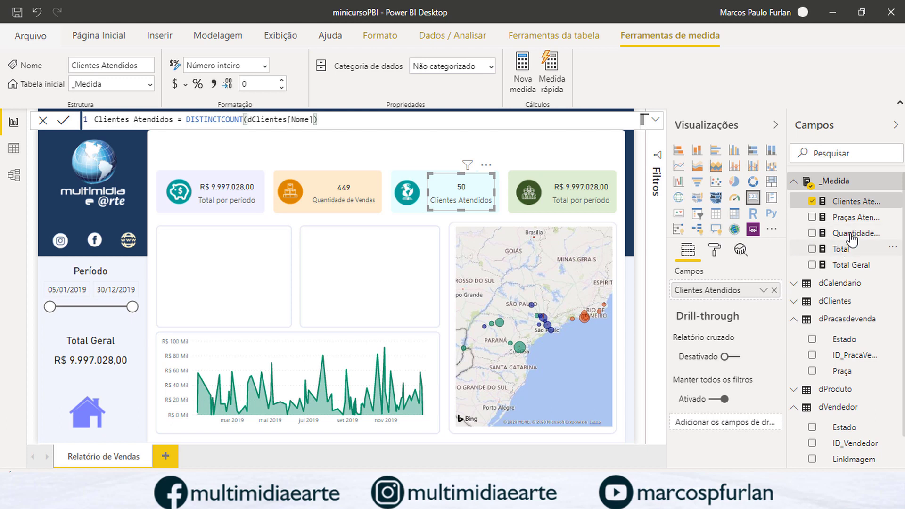
left_click_drag(851, 218, 738, 295)
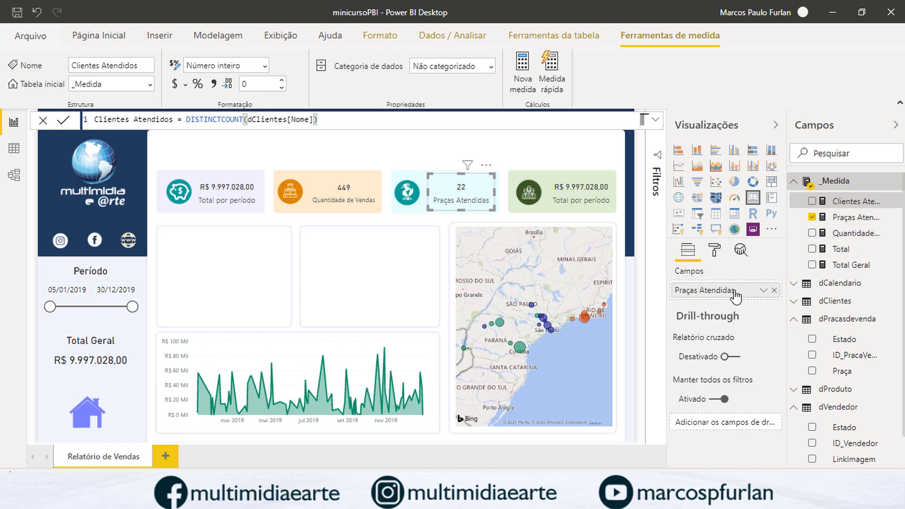
left_click(613, 203)
left_click_drag(843, 201, 733, 291)
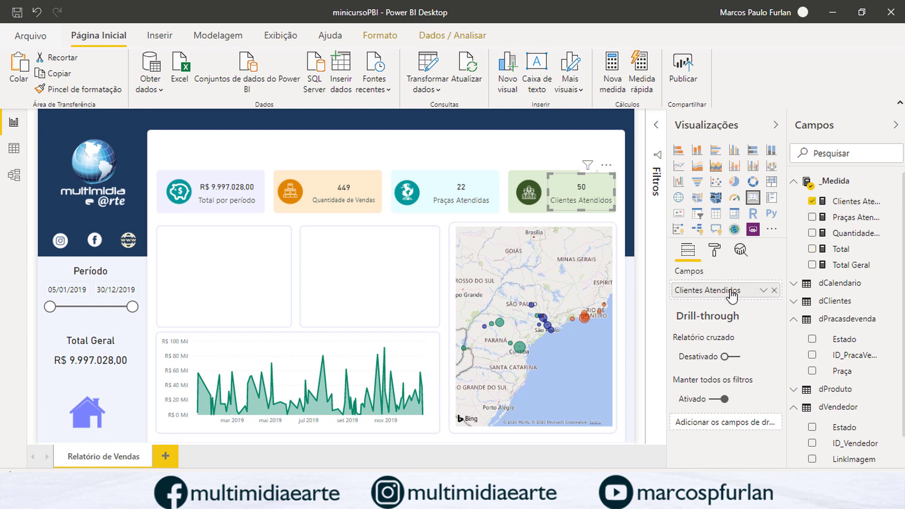
left_click(18, 18)
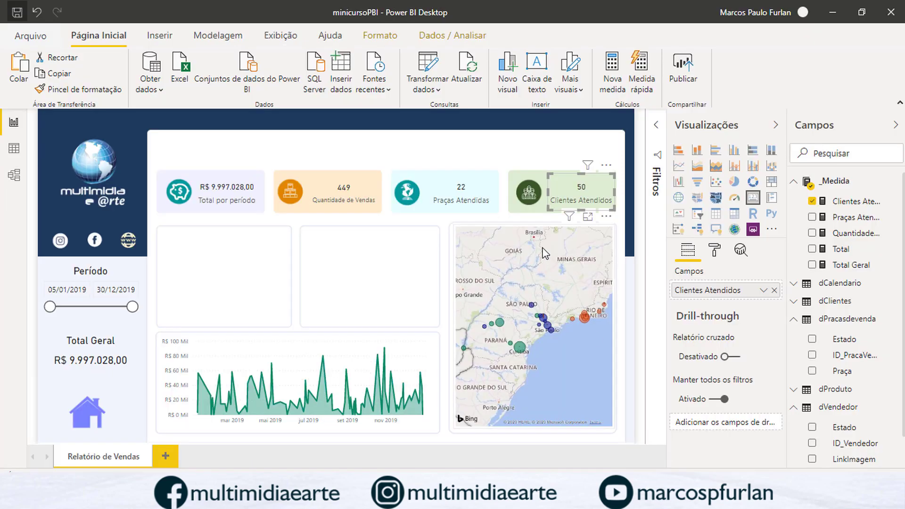
- Add a slicer and fit it into the blank strip above the green Clientes Atendidos tile
left_click(518, 159)
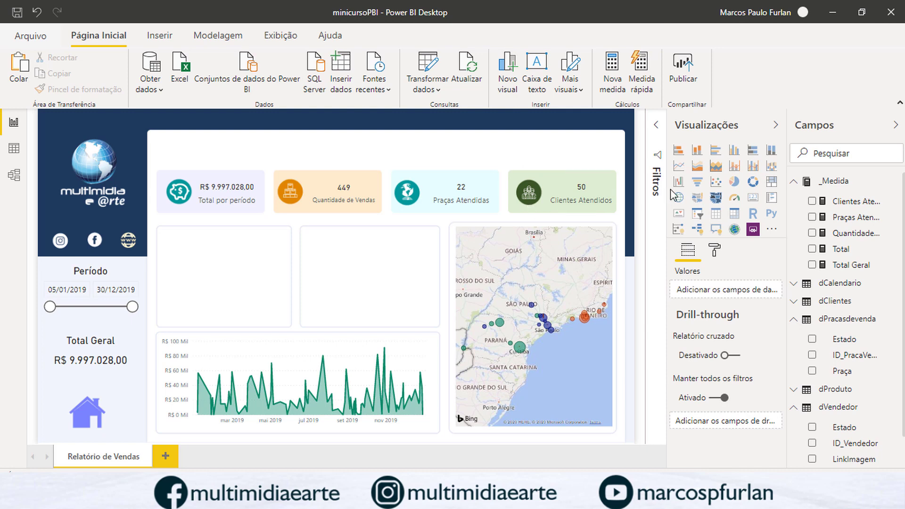
left_click(697, 213)
left_click(698, 214)
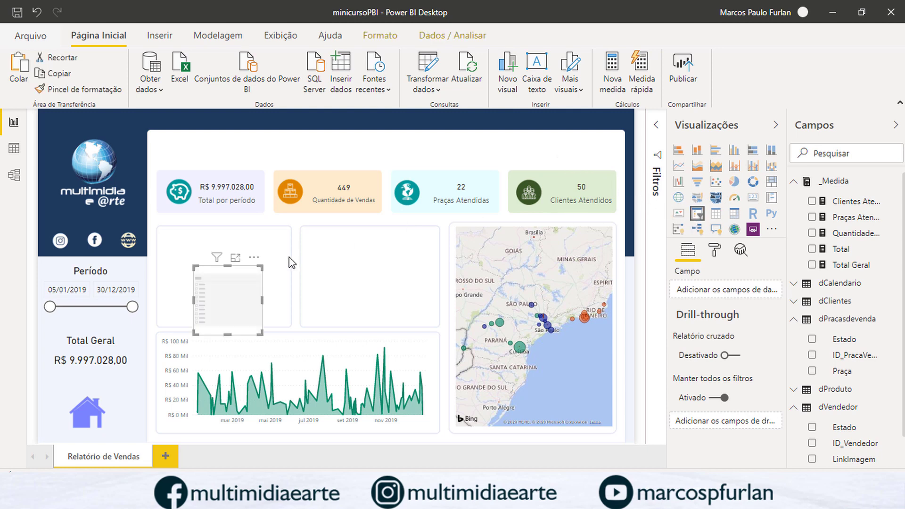
left_click_drag(242, 298, 594, 173)
left_click_drag(581, 209, 508, 154)
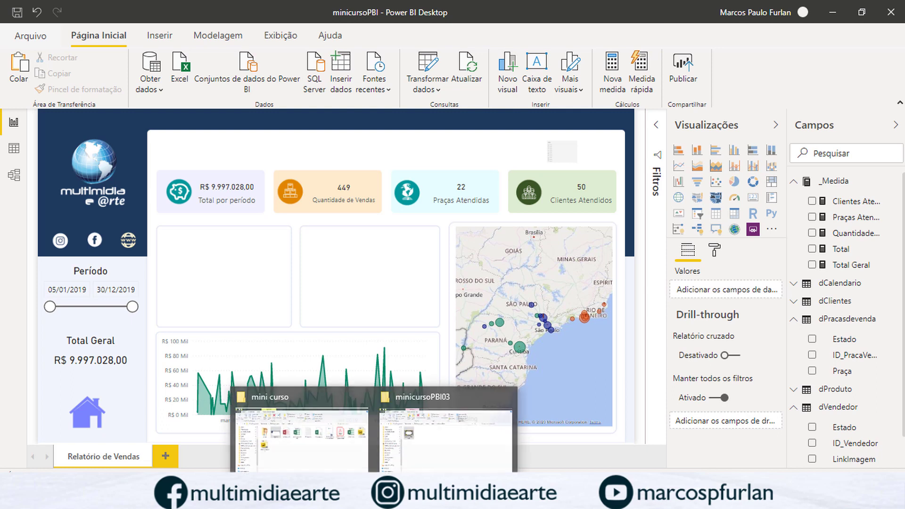
- Switch to the browser, examine the Selecione o Cliente dropdown in the published report, and return to Power BI Desktop
left_click(407, 495)
left_click(767, 125)
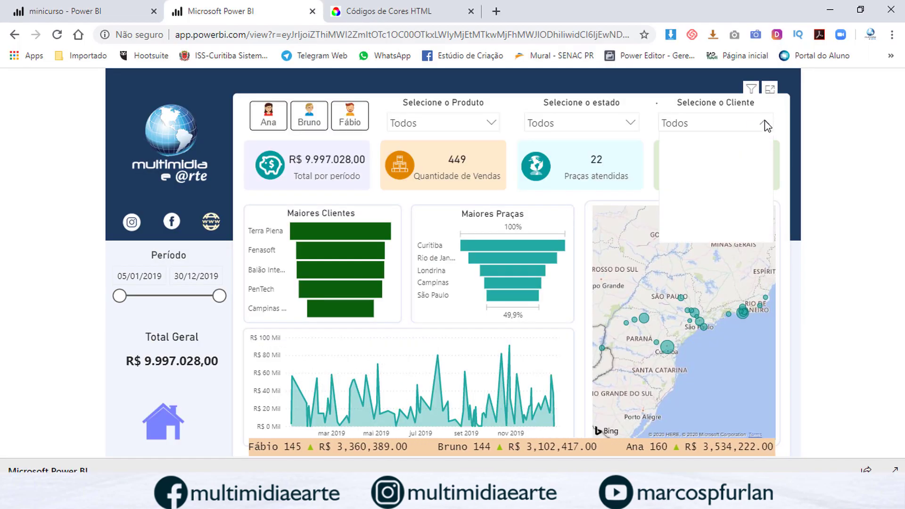
left_click(767, 125)
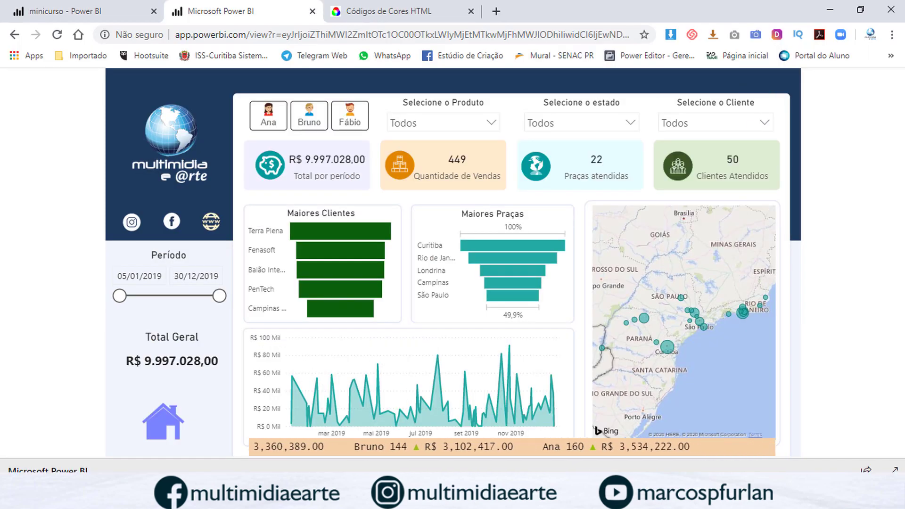
key("alt+Tab")
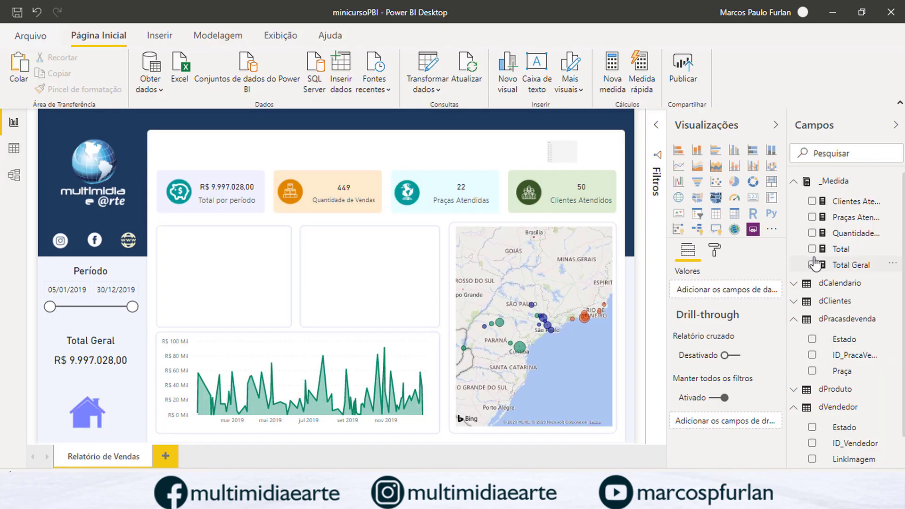
- Set the slicer's field to Nome from dClientes, deleting the stray Nome table from the canvas
left_click(794, 302)
left_click_drag(781, 339, 728, 296)
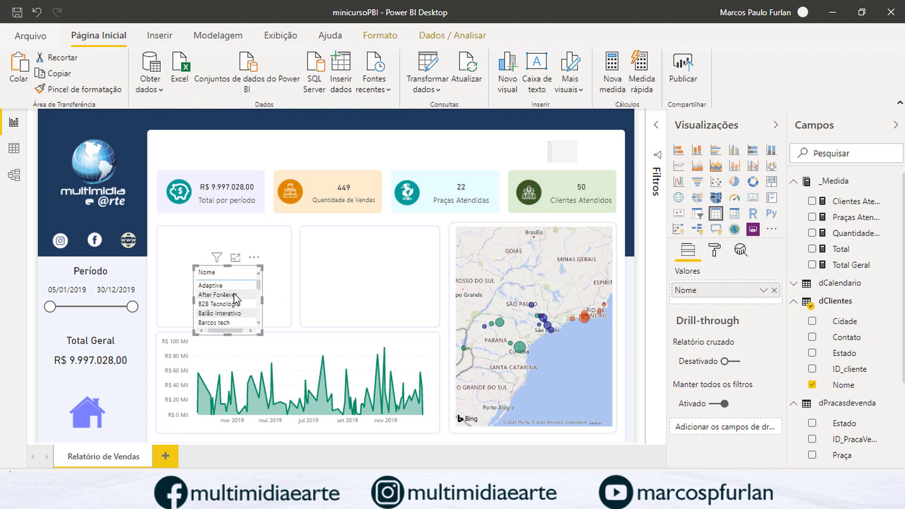
key("Delete")
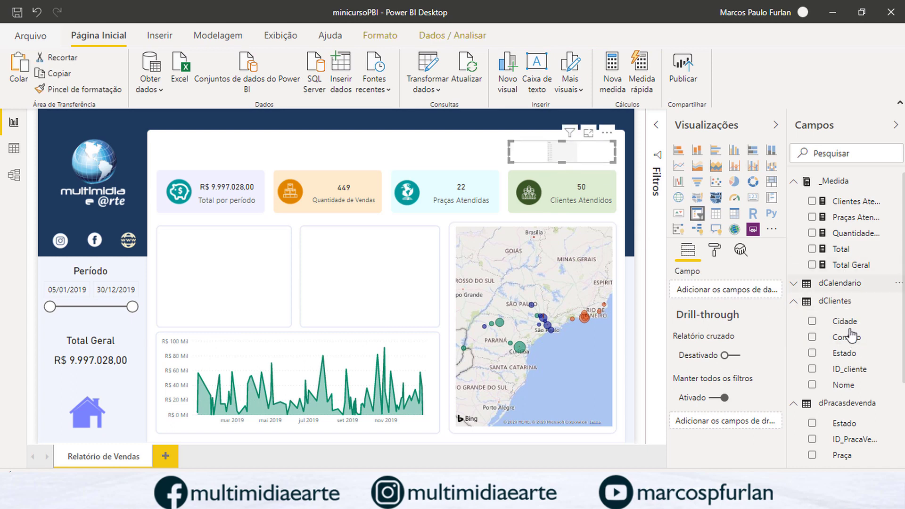
left_click_drag(844, 385, 739, 297)
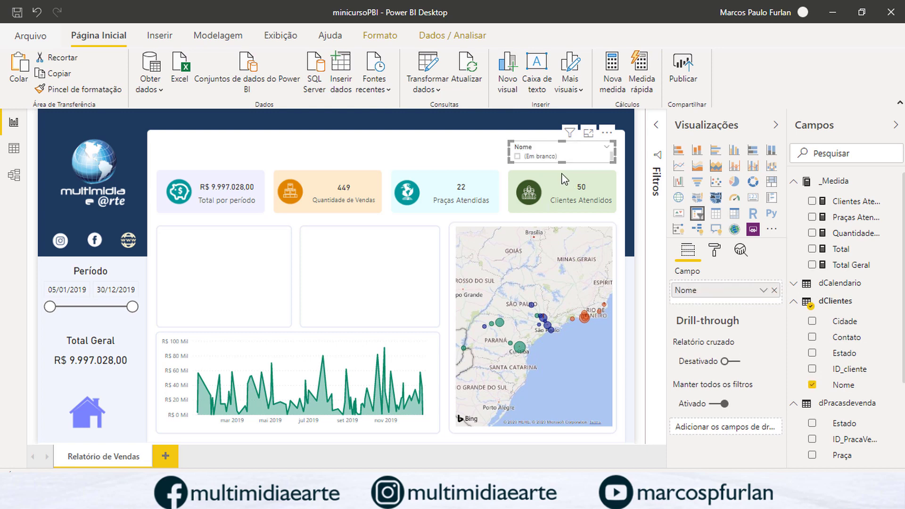
- Switch the Nome slicer to the Suspenso style, reduce its height to fit above the green tile, and expand its list
left_click_drag(562, 163, 567, 234)
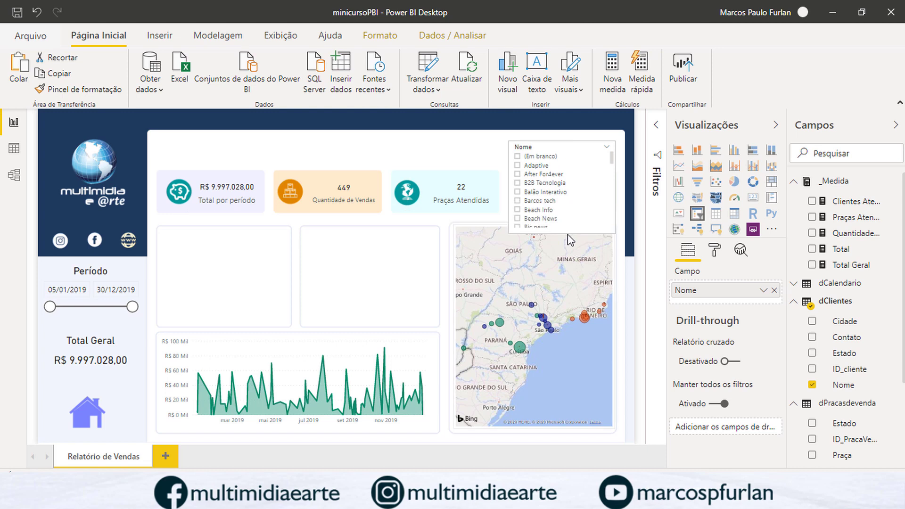
left_click(530, 136)
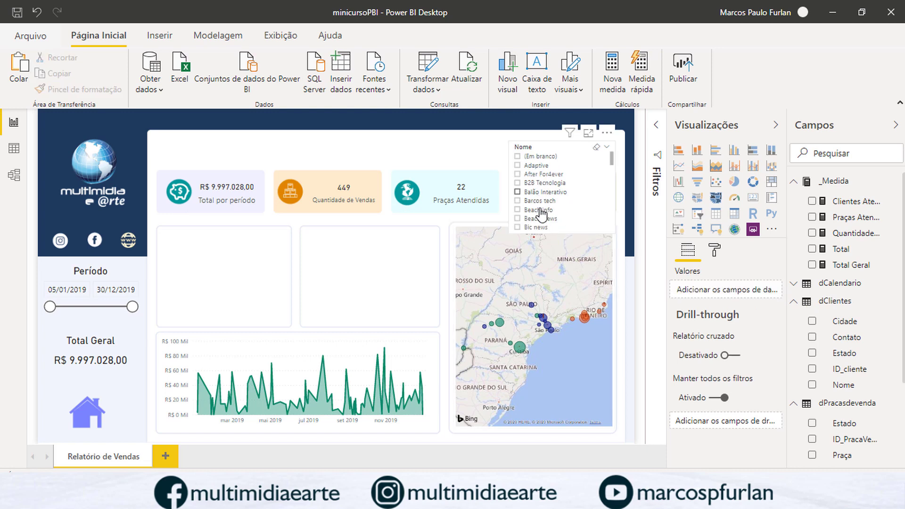
left_click(609, 151)
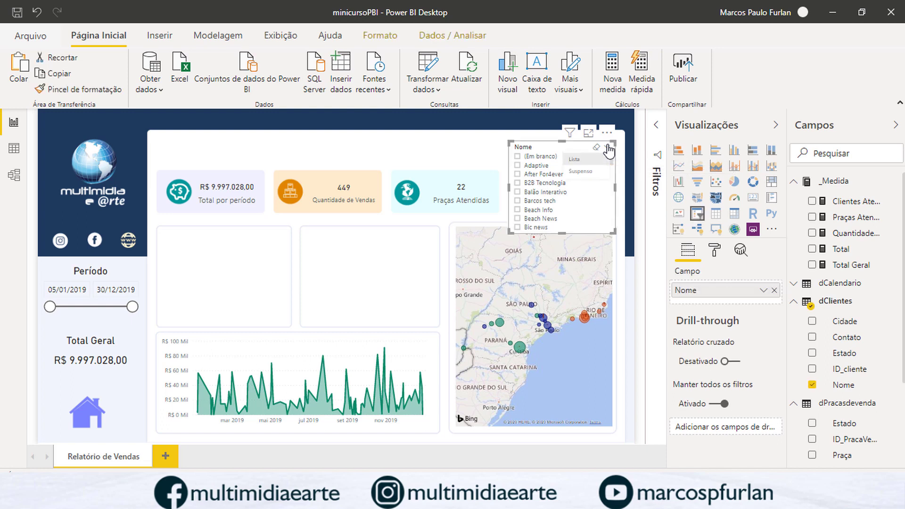
left_click(588, 173)
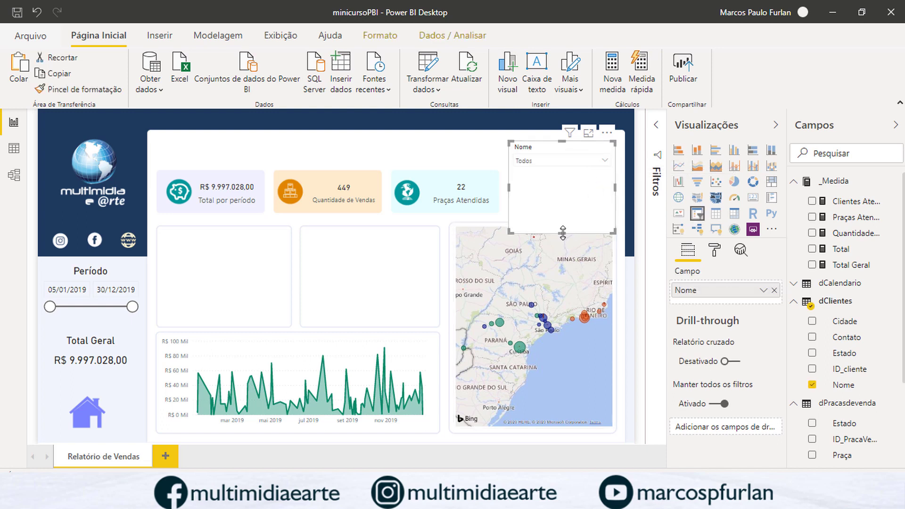
left_click_drag(562, 232, 563, 173)
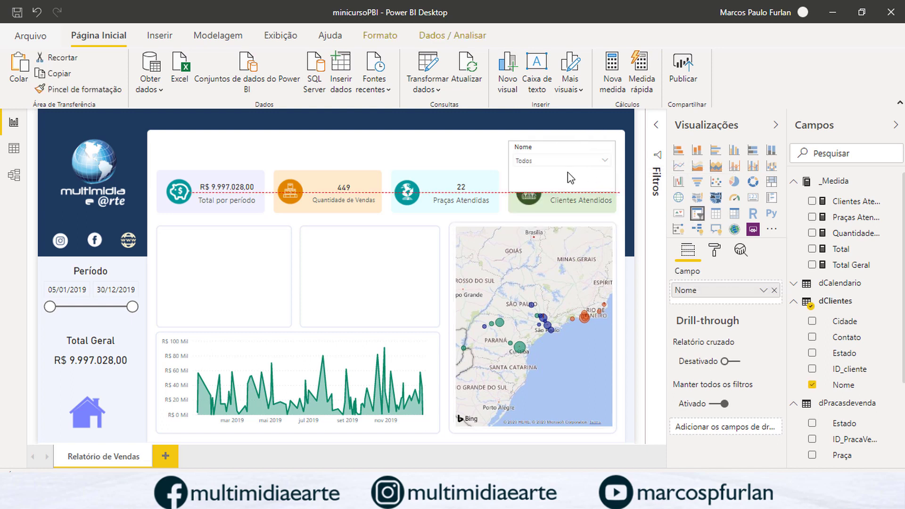
left_click(605, 160)
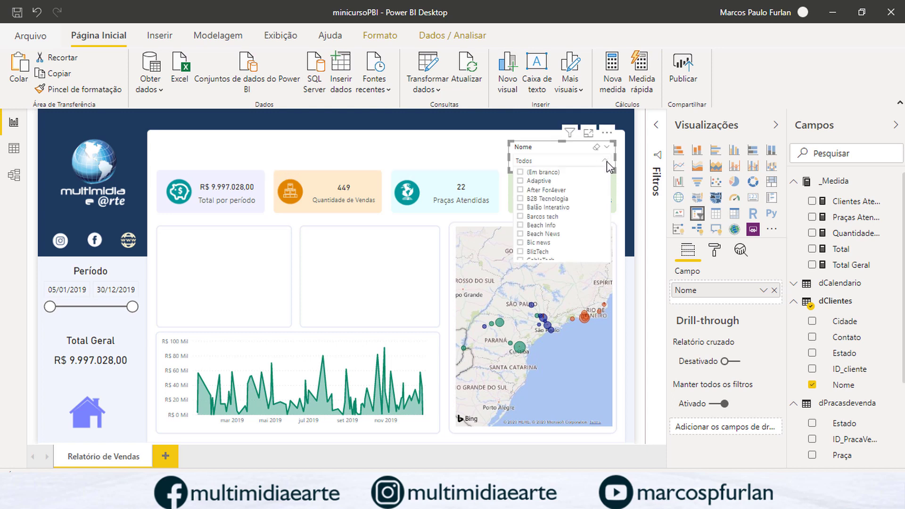
- Delete the inactive relationship between dVendedor and dClientes in the data model
left_click(13, 175)
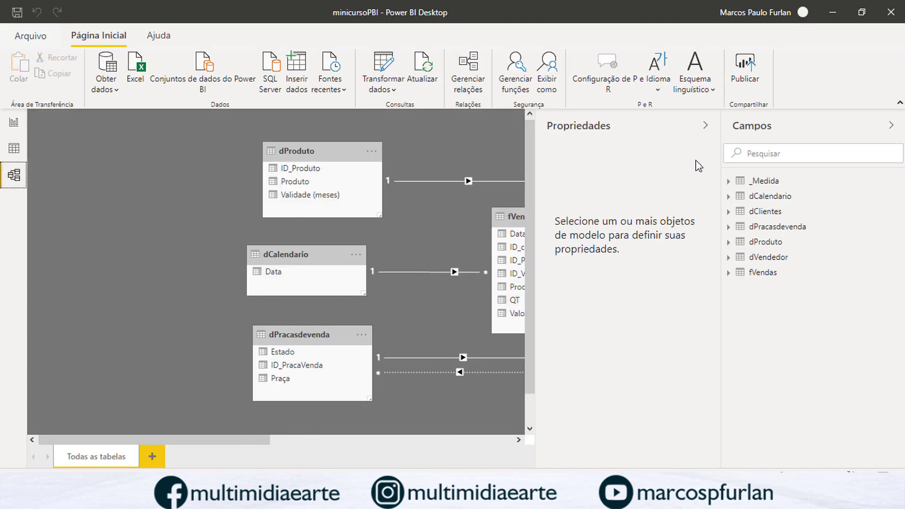
left_click(706, 125)
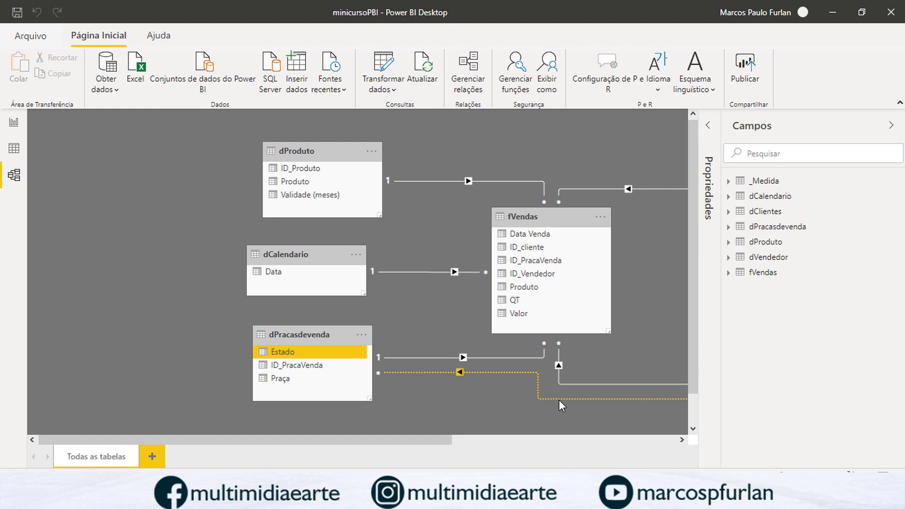
left_click_drag(397, 439, 515, 439)
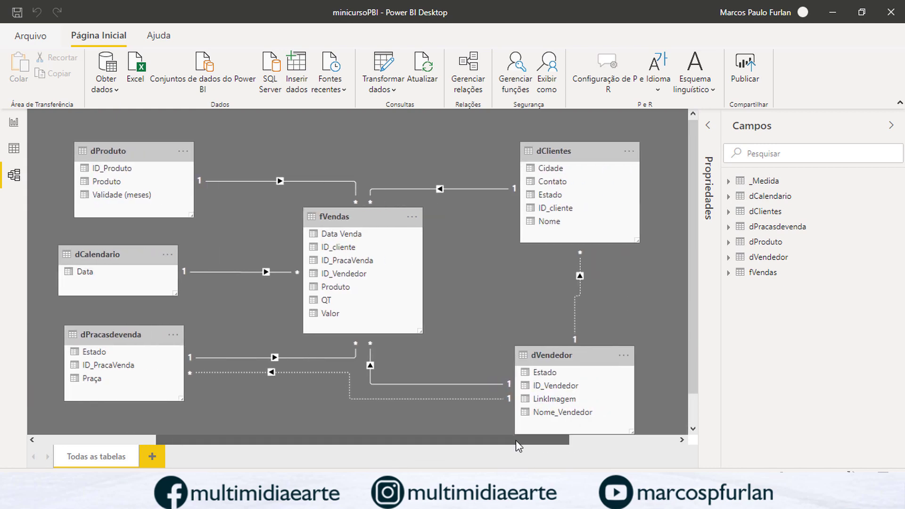
right_click(575, 310)
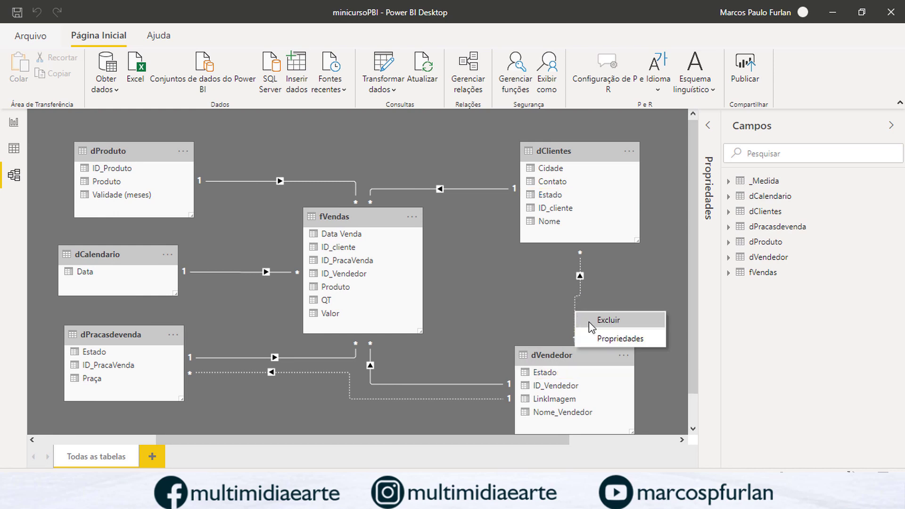
left_click(589, 322)
left_click(522, 272)
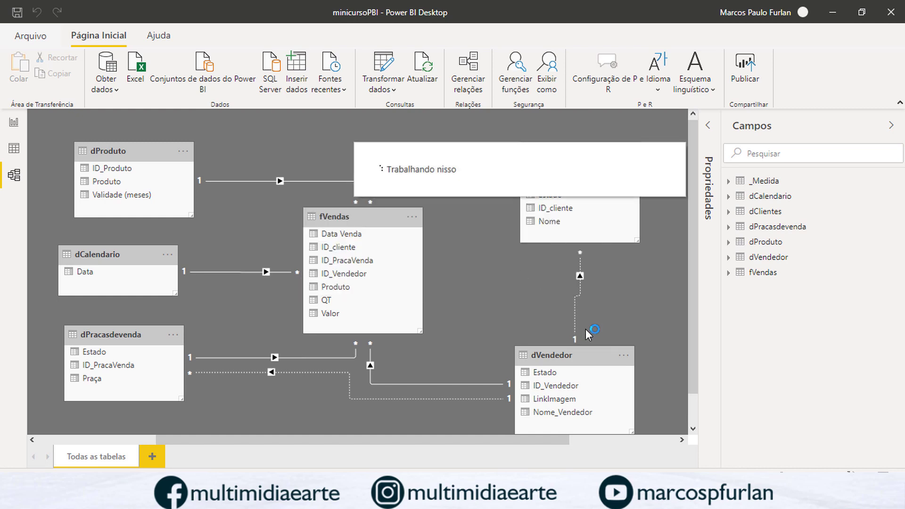
- Return to the report and exclude the (Em branco) value from the Nome slicer with a visual-level basic filter
left_click(13, 124)
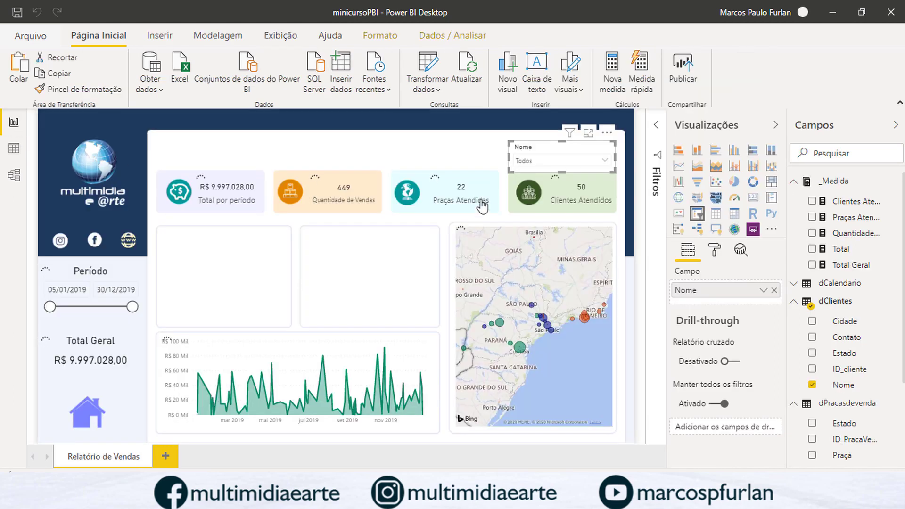
left_click(605, 161)
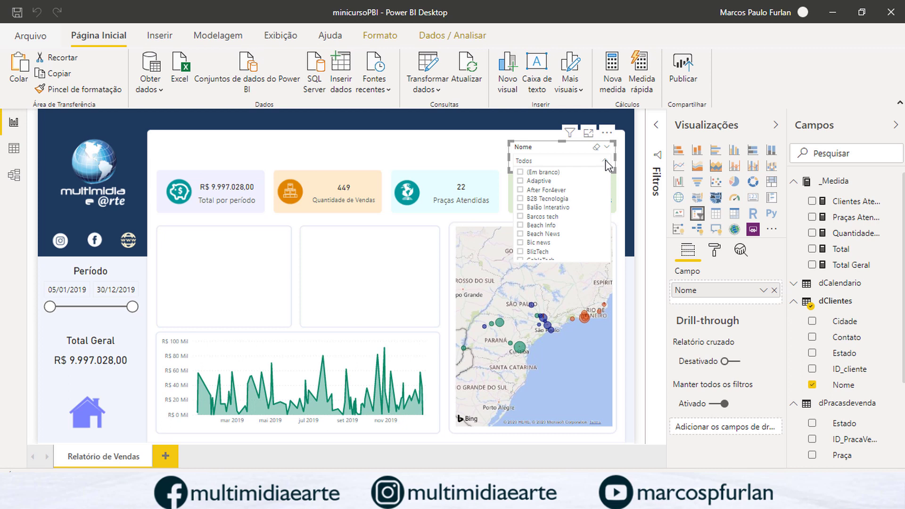
left_click(605, 160)
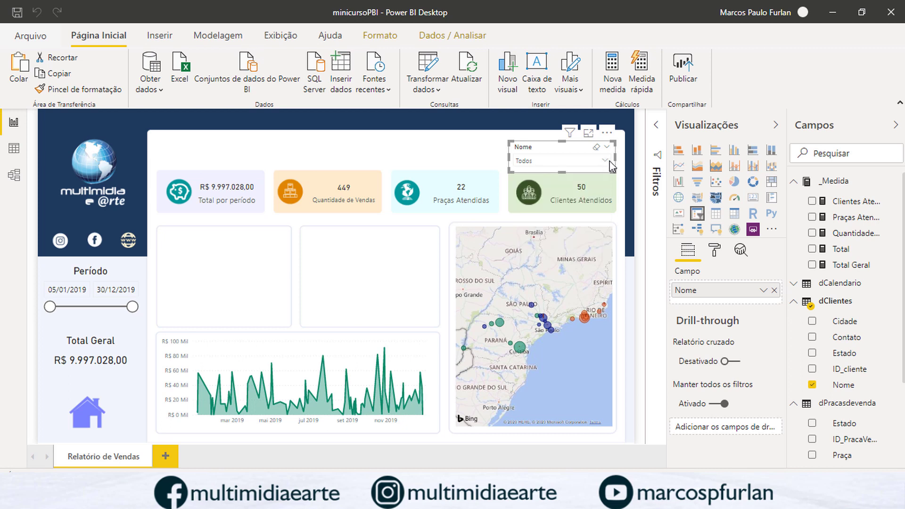
left_click(656, 126)
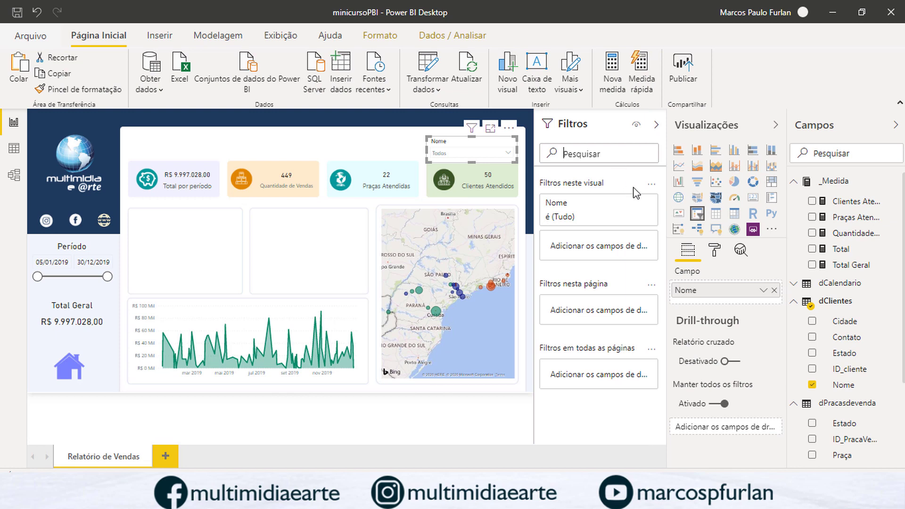
left_click(632, 203)
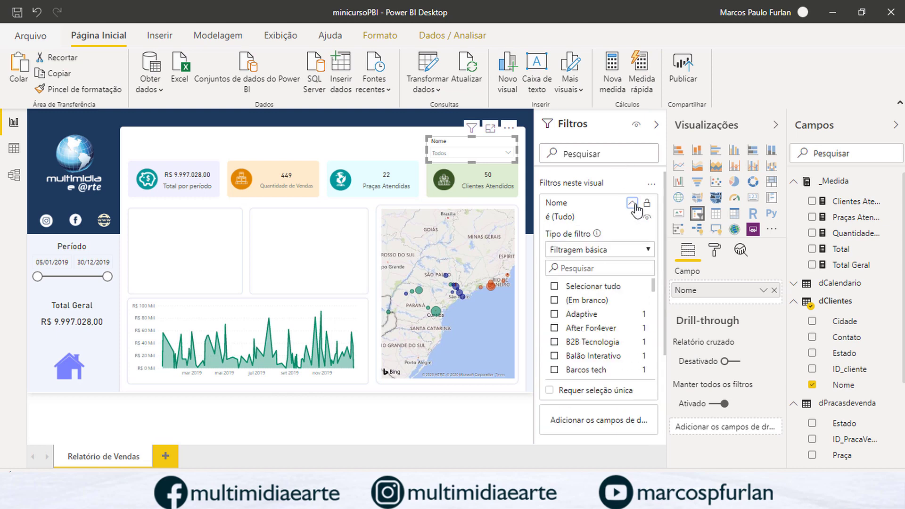
left_click(555, 301)
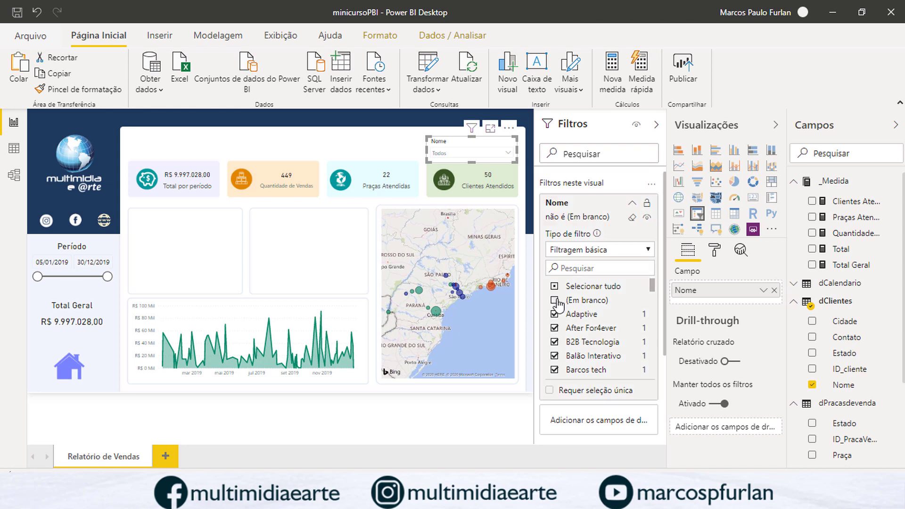
left_click(658, 125)
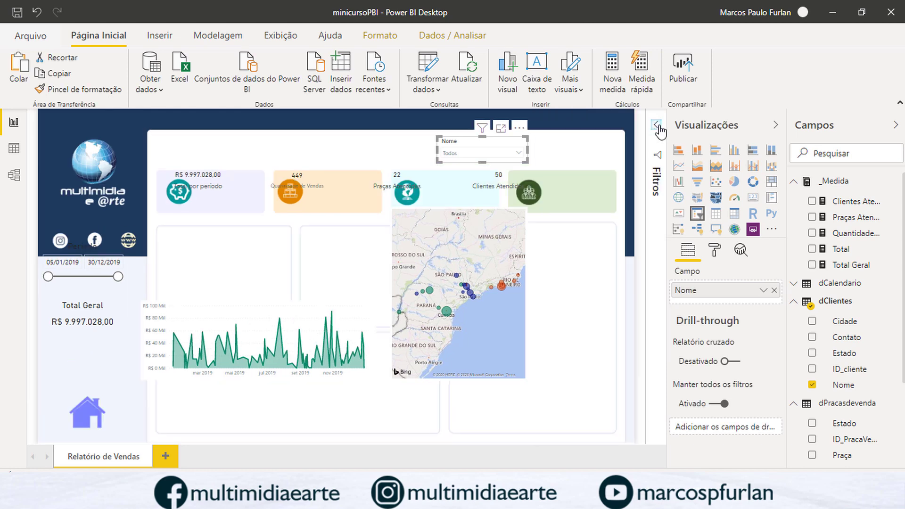
- Test the Nome slicer by filtering the report in turn by Midlle Place, Multi Lins, Multi Telas, LanTech and Karibe tech
left_click(604, 161)
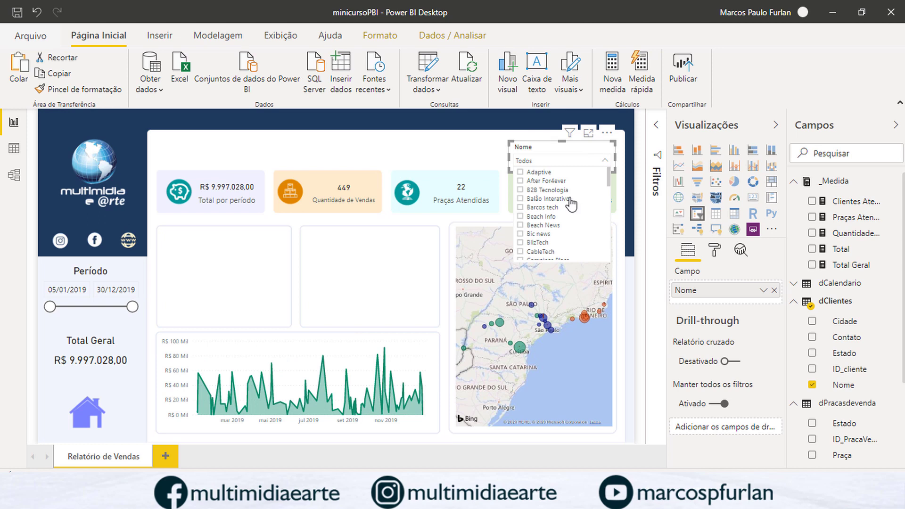
scroll(606, 208, "down", 5)
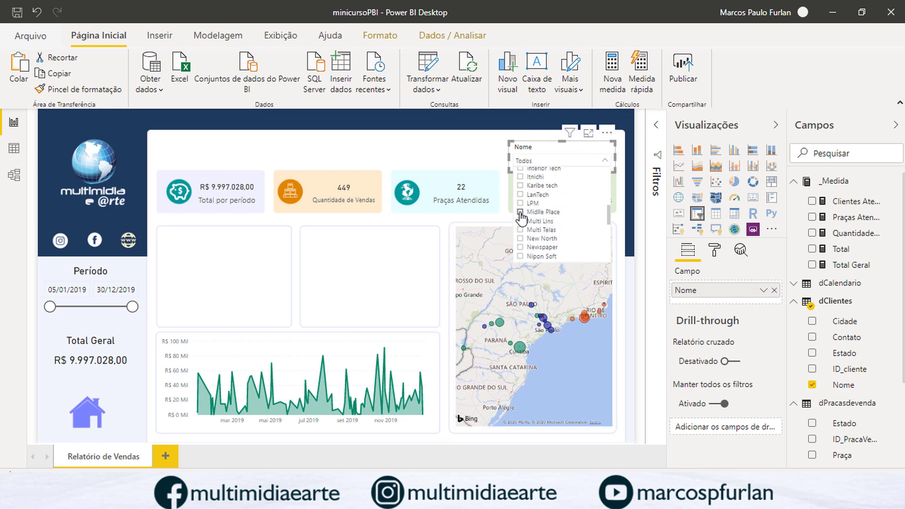
left_click(520, 212)
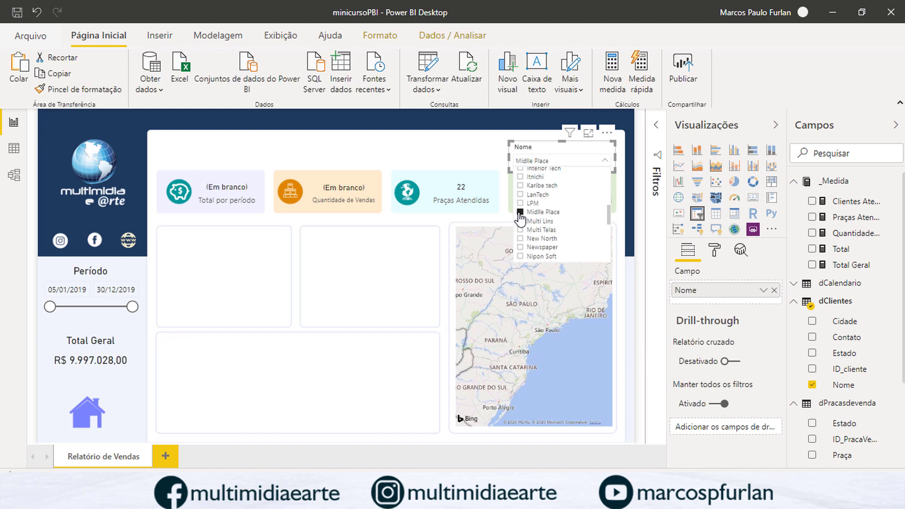
left_click(521, 221)
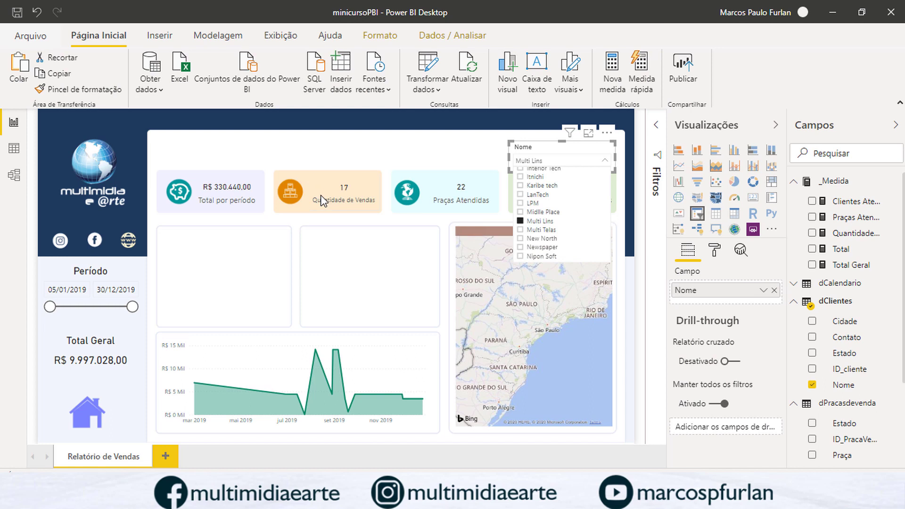
left_click(520, 230)
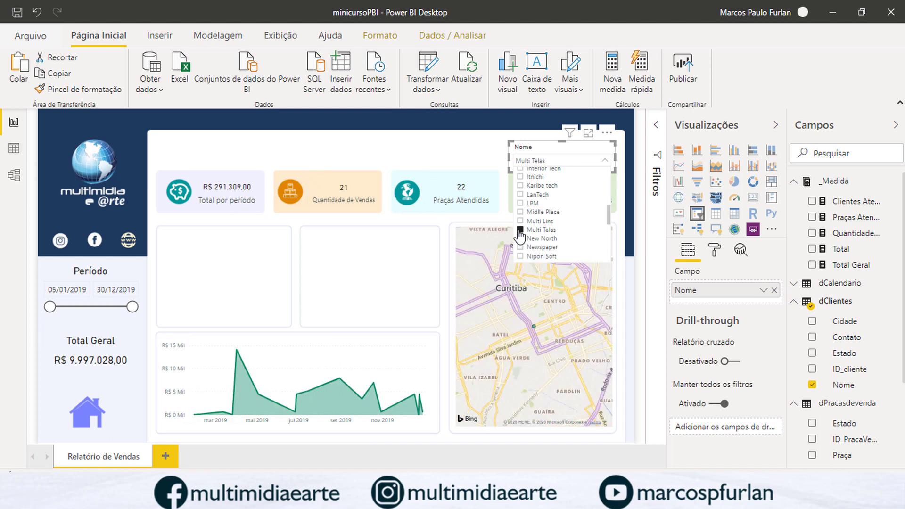
left_click(520, 194)
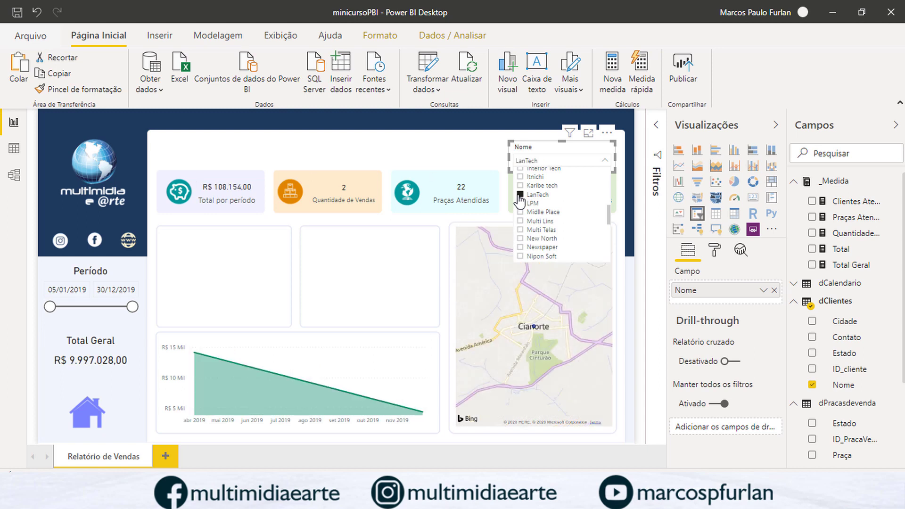
left_click(520, 186)
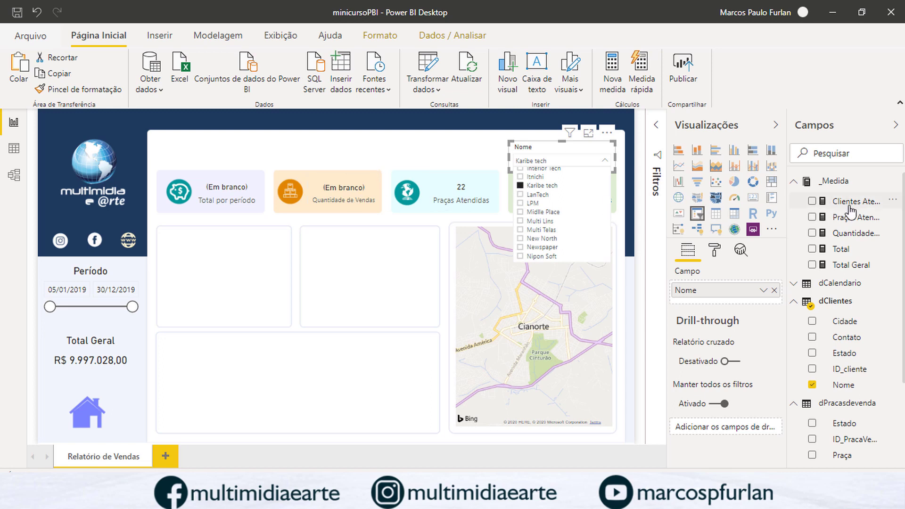
- Append +0 to the Quantidade de Vendas measure's COUNTROWS(fVendas) formula
left_click(853, 234)
left_click(855, 235)
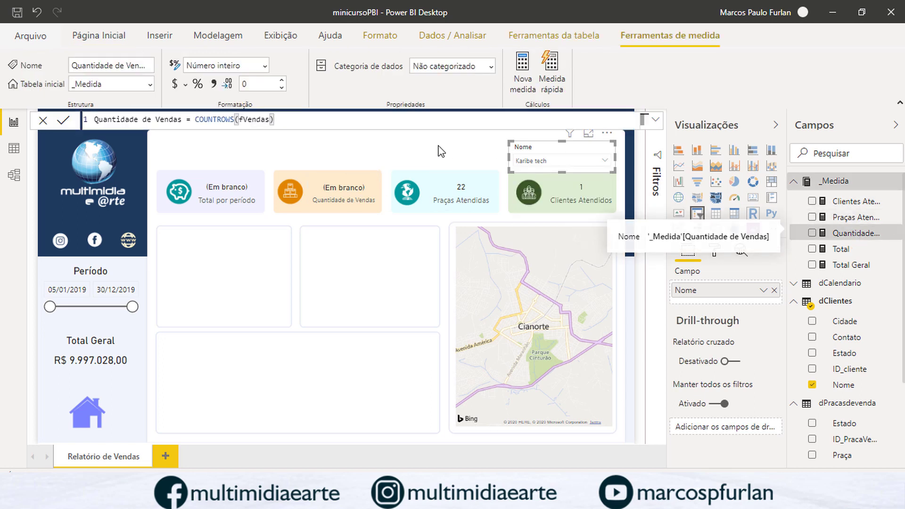
type("+0")
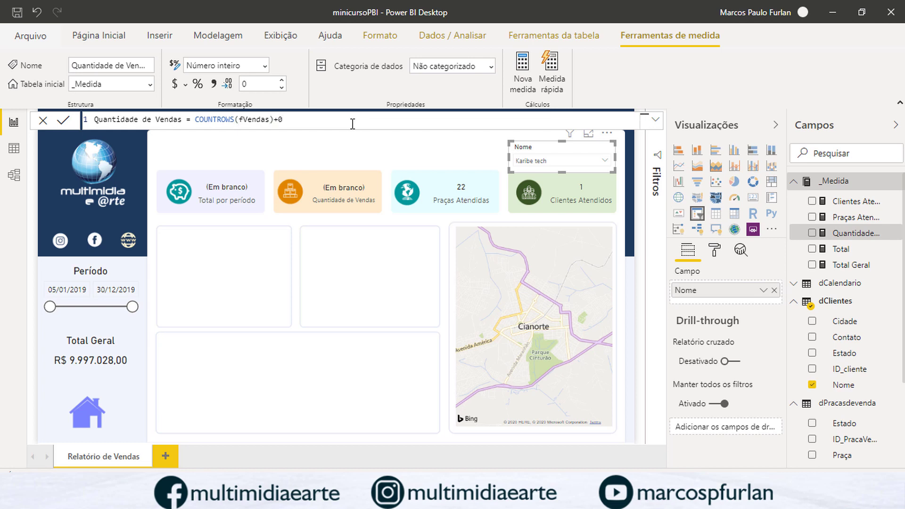
key("Return")
- Append +0 to the DISTINCTCOUNT formula of the Praças Atendidas measure
left_click(855, 218)
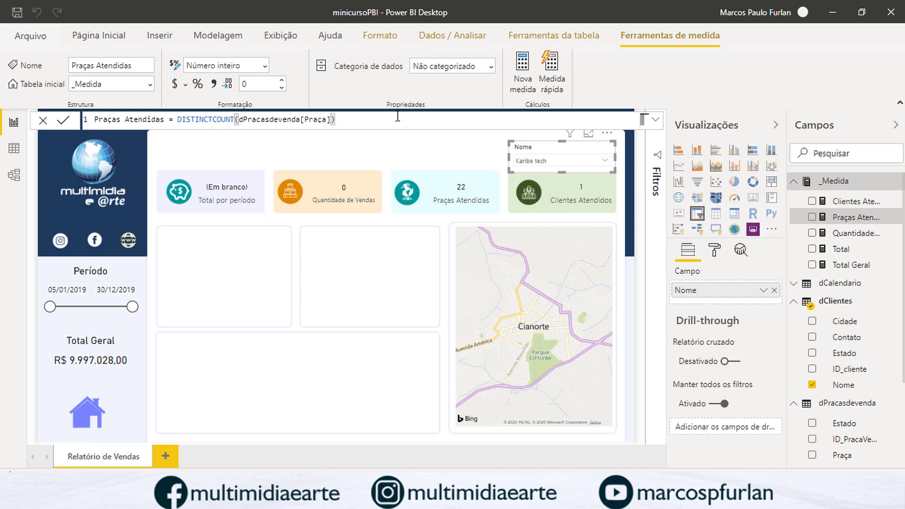
type("+0")
key("Return")
- Append +0 to the SUMX formula of the Total measure
left_click(841, 250)
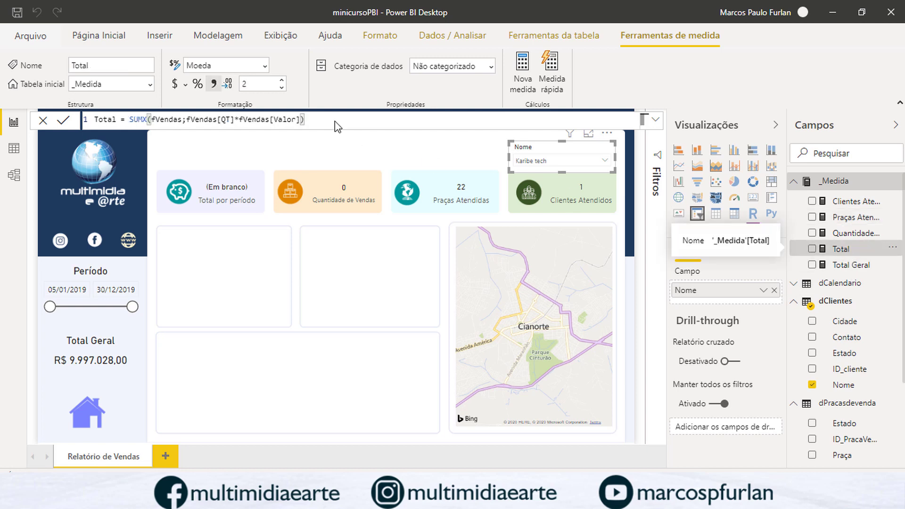
type("+0")
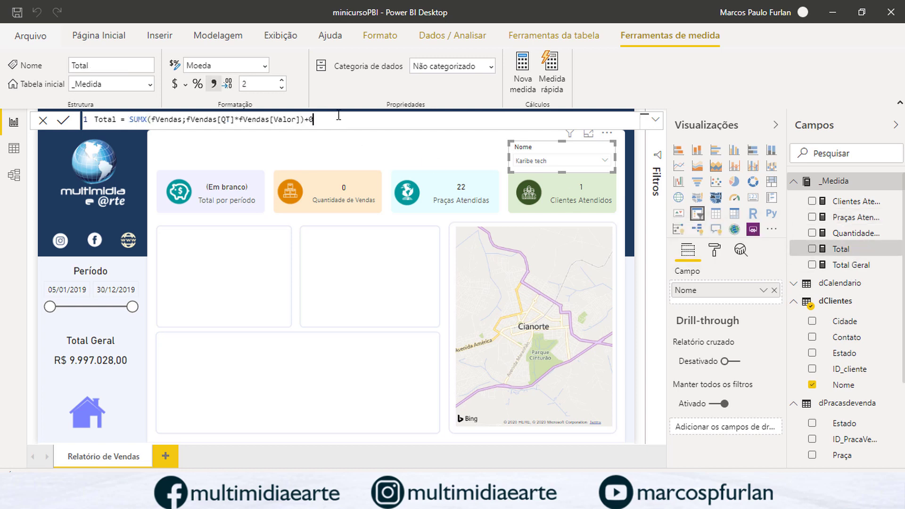
key("Return")
- Clear the Karibe tech selection in the Nome slicer so it is set to Todos, and collapse its list
left_click(608, 162)
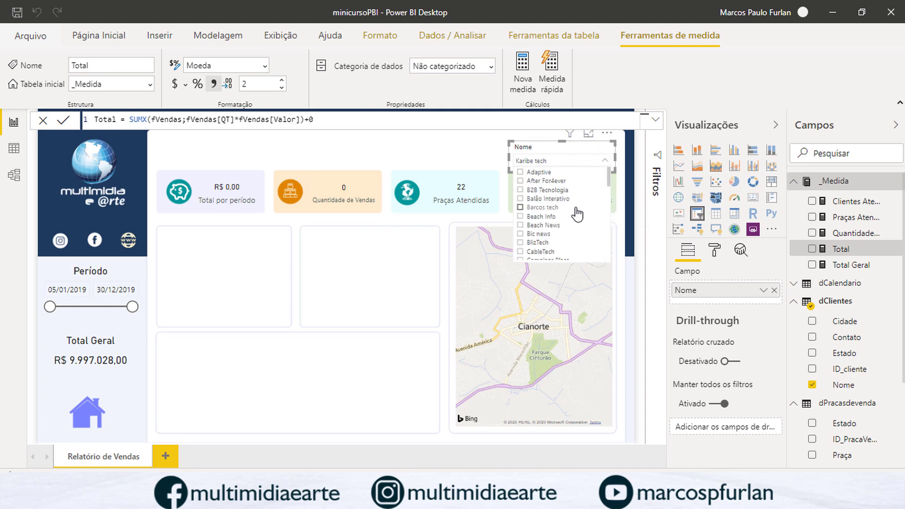
left_click(576, 208)
left_click(577, 208)
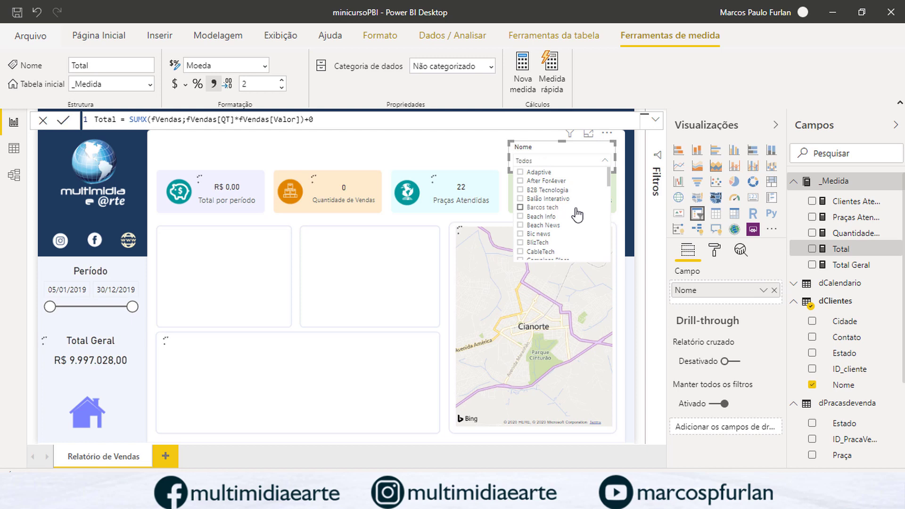
left_click(607, 160)
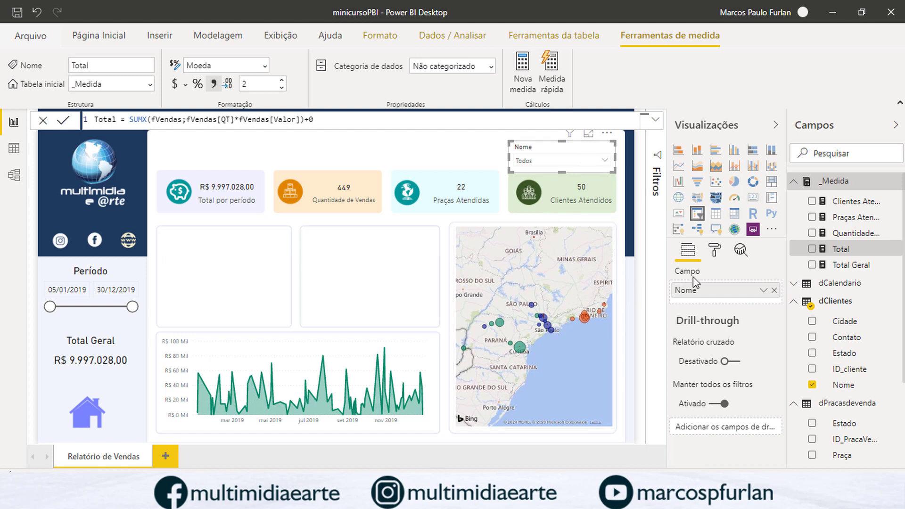
- Turn on the Nome slicer's title, turn off its header, and set the title text to Clientes
left_click(715, 250)
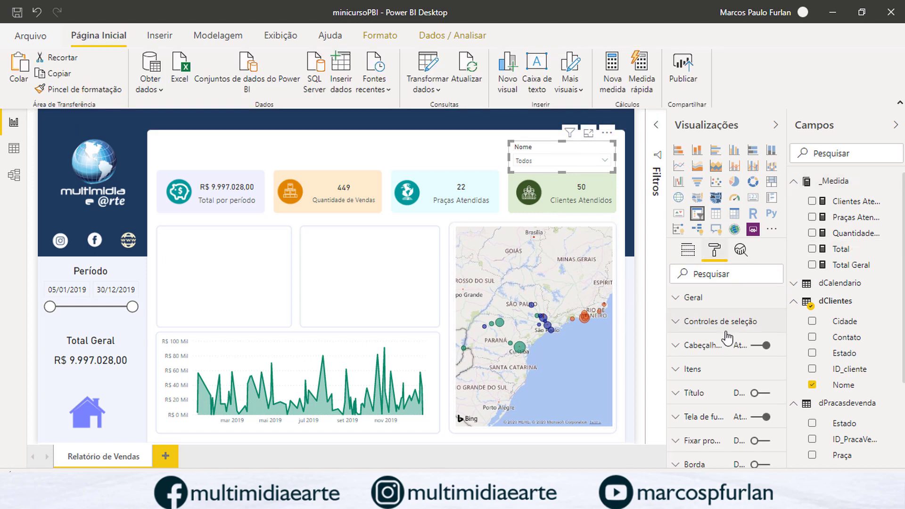
left_click(768, 398)
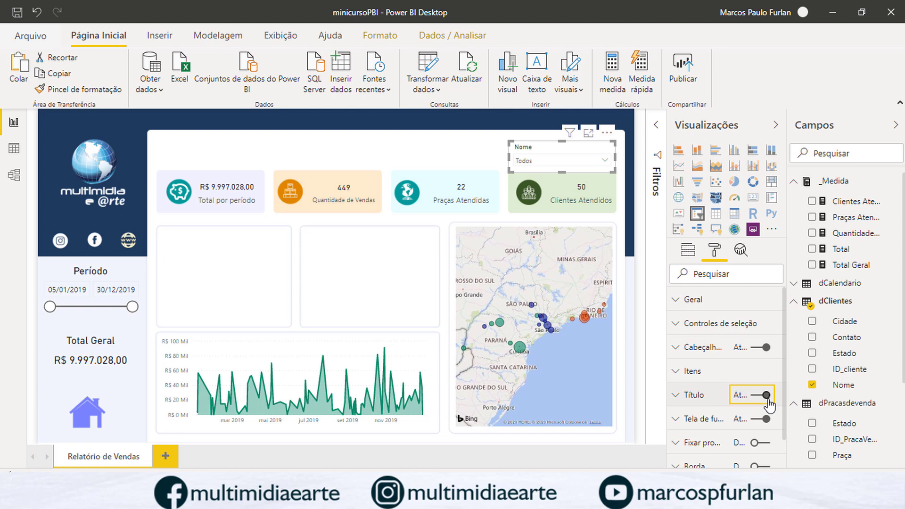
left_click(751, 349)
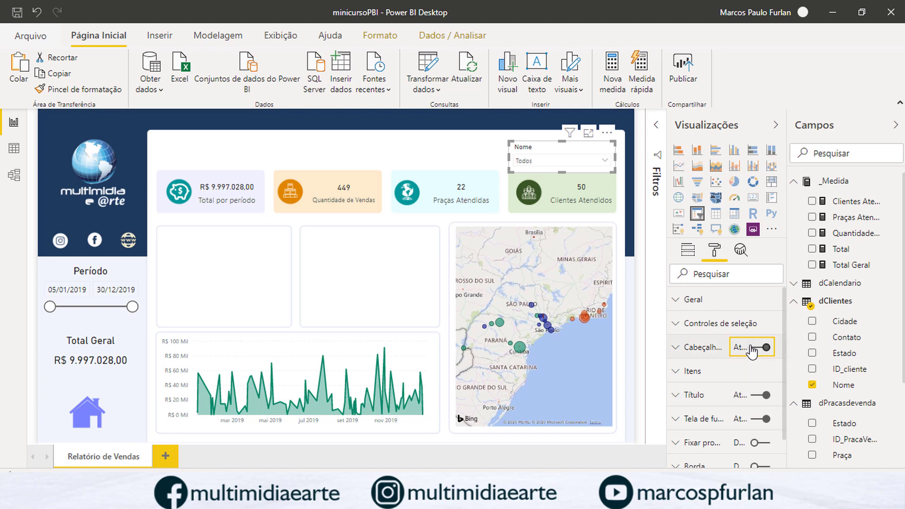
left_click(681, 398)
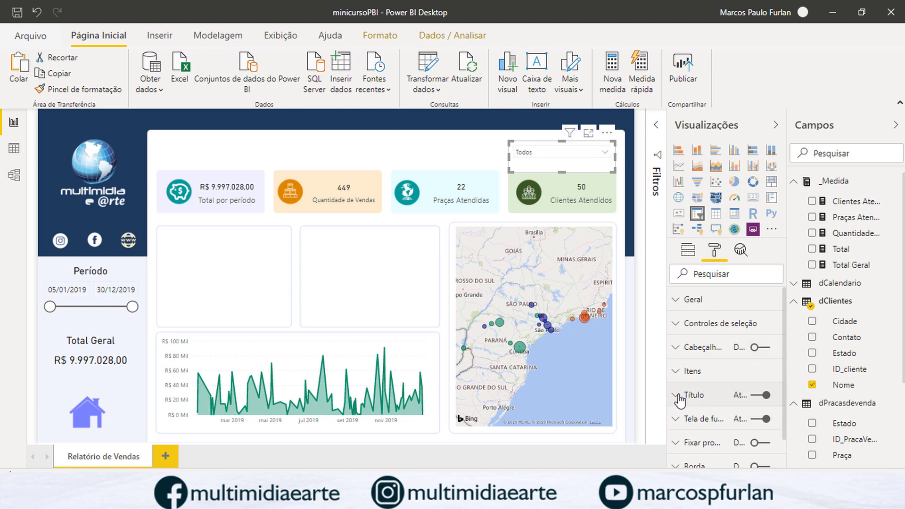
left_click(713, 435)
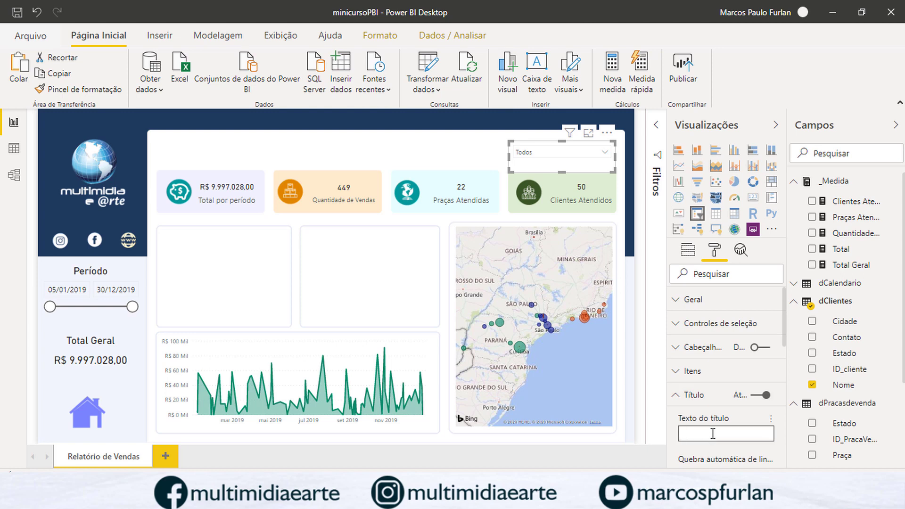
type("Cliente")
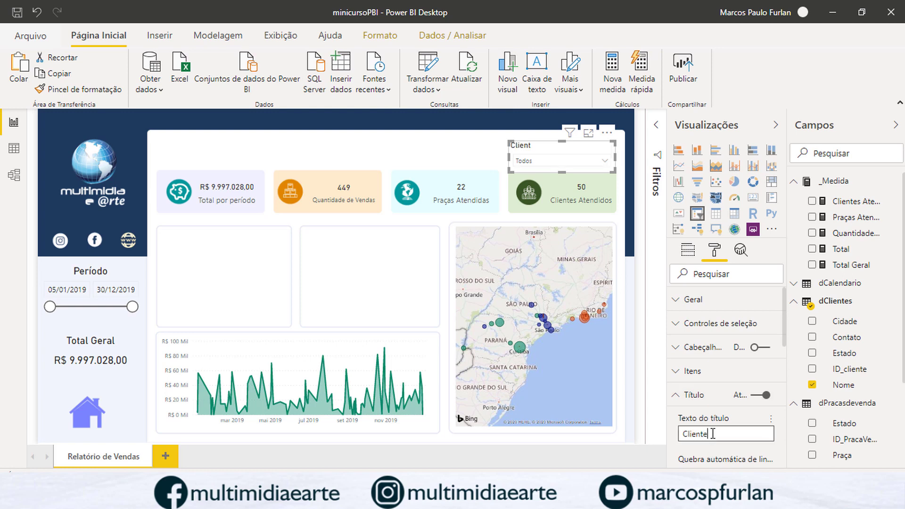
type("s")
- Center the Clientes slicer's title and slightly increase its text size
scroll(749, 427, "down", 2)
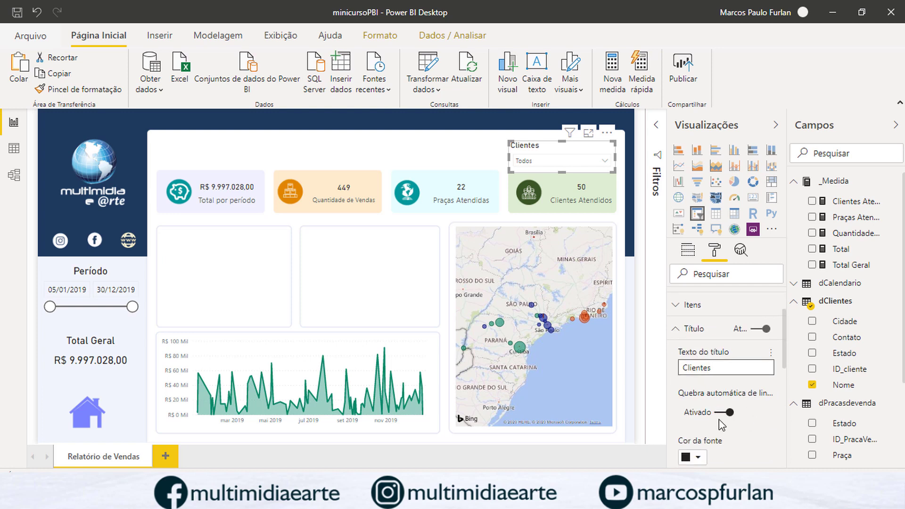
scroll(721, 427, "down", 3)
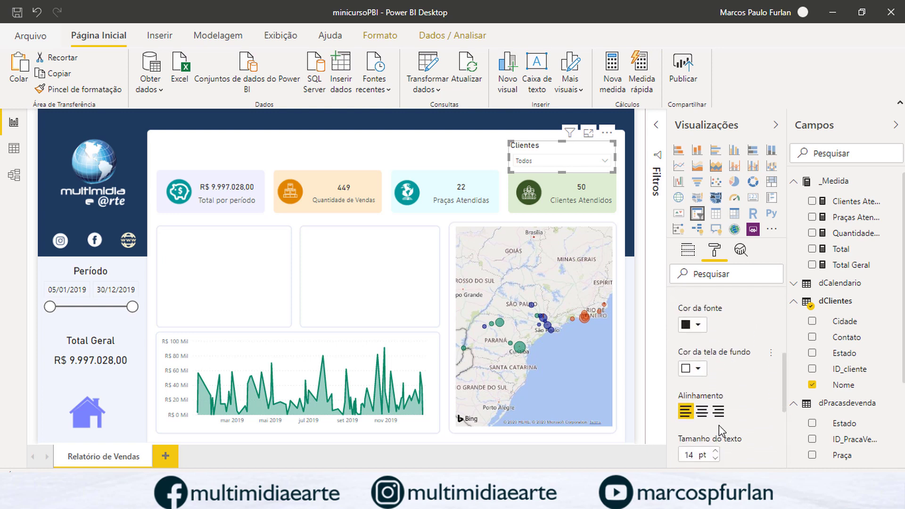
left_click(703, 412)
left_click(715, 450)
left_click(715, 451)
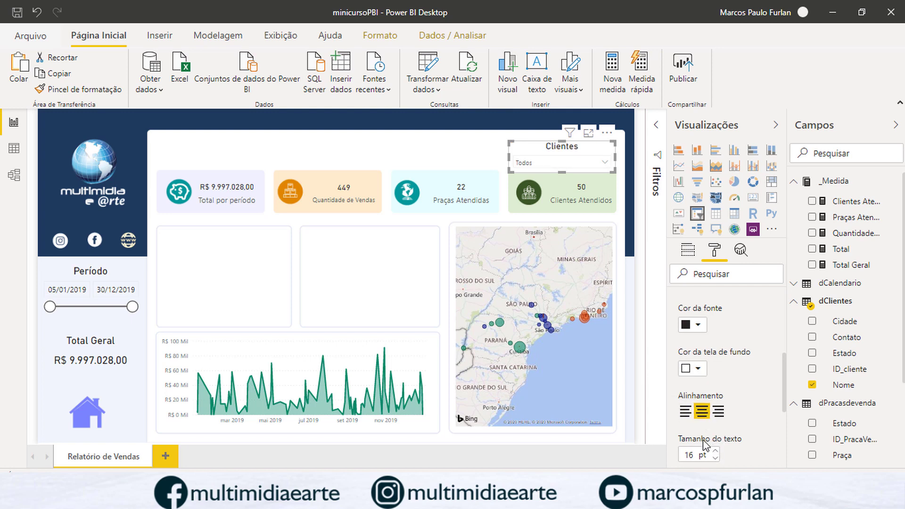
left_click(716, 457)
scroll(707, 330, "down", 2)
scroll(674, 334, "up", 5)
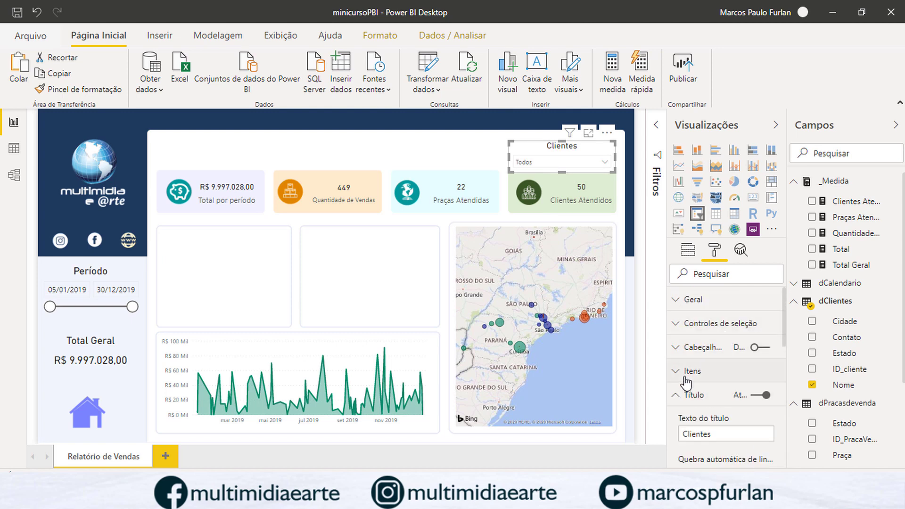
- Set the text size of the Clientes slicer's items to 12 pt
left_click(691, 371)
scroll(750, 390, "down", 5)
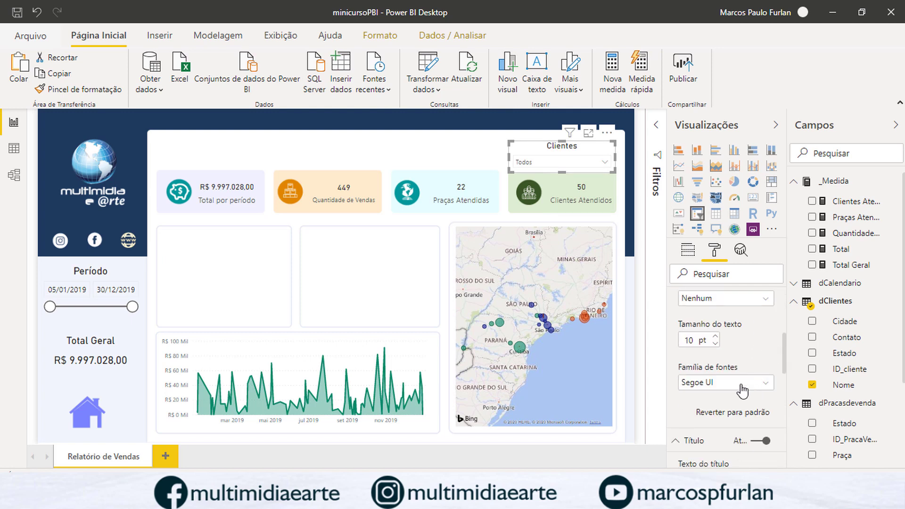
left_click(715, 336)
left_click(715, 336)
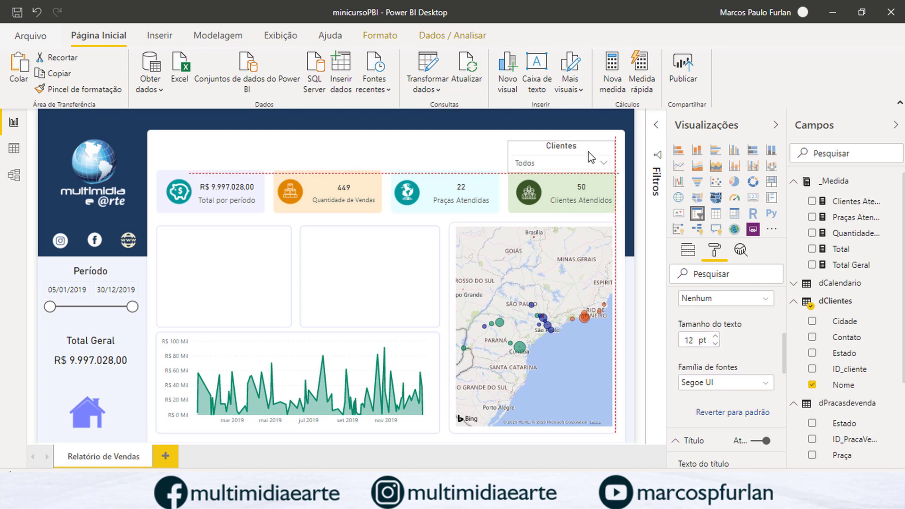
- Move the Clientes slicer up slightly to leave a gap above the green Clientes Atendidos card
left_click(466, 155)
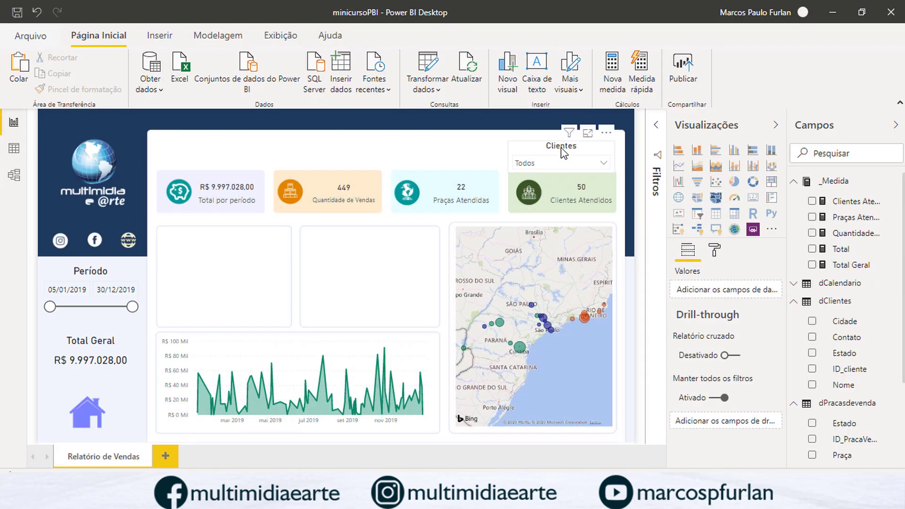
left_click(561, 148)
left_click_drag(561, 148, 561, 141)
left_click(490, 157)
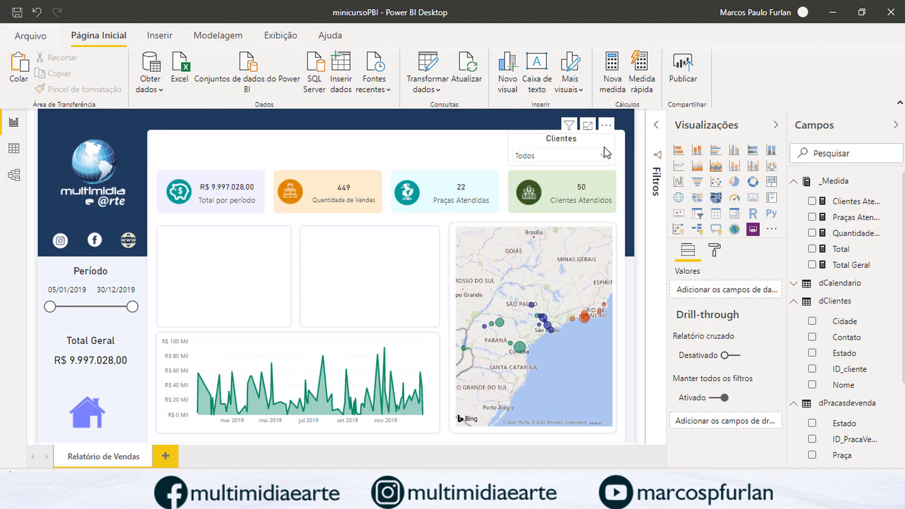
- Duplicate the Clientes slicer and place the copy above the Praças Atendidas card
left_click(607, 152)
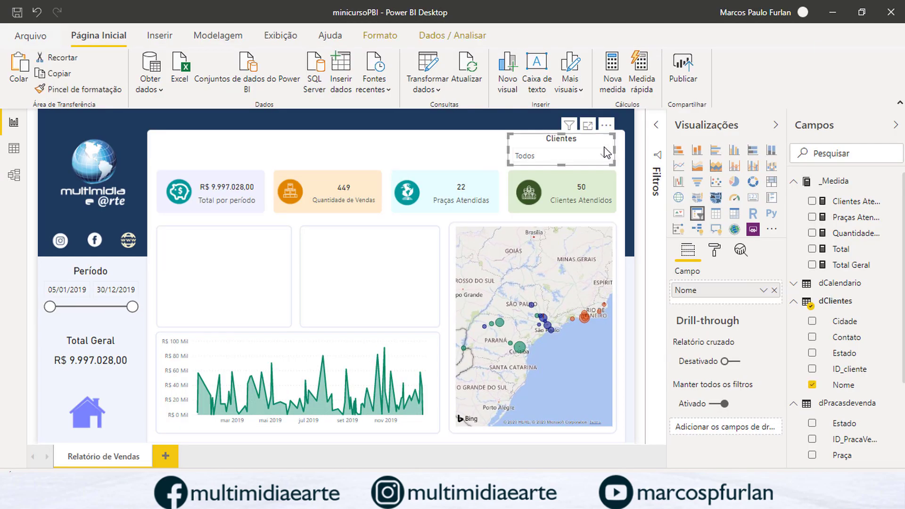
left_click(473, 151)
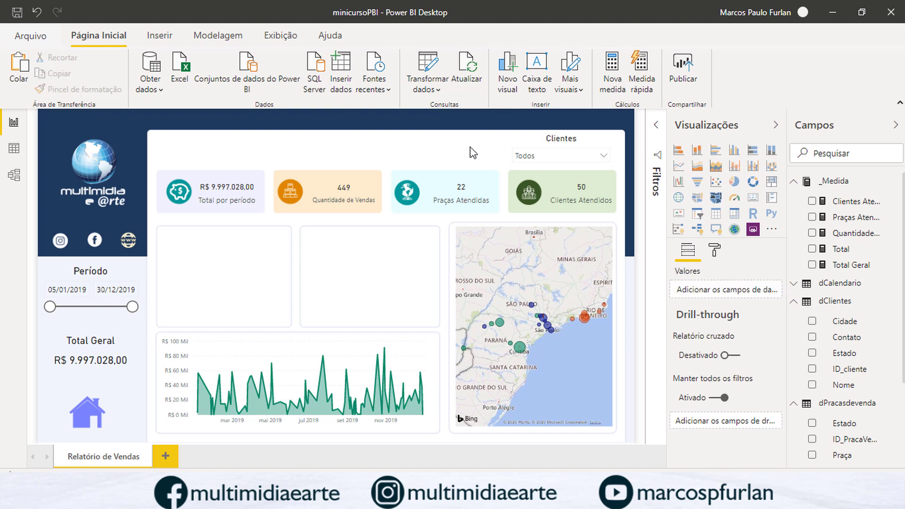
key("ctrl+v")
left_click_drag(564, 157, 441, 150)
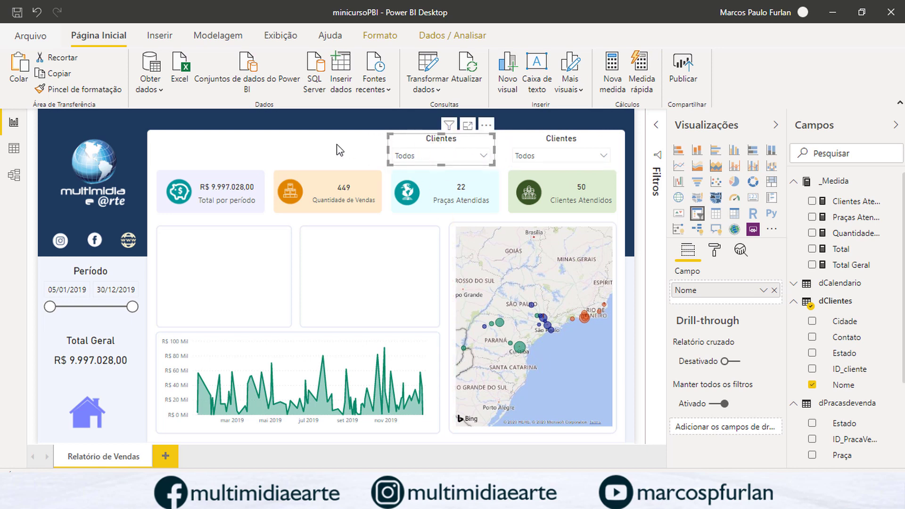
left_click(339, 150)
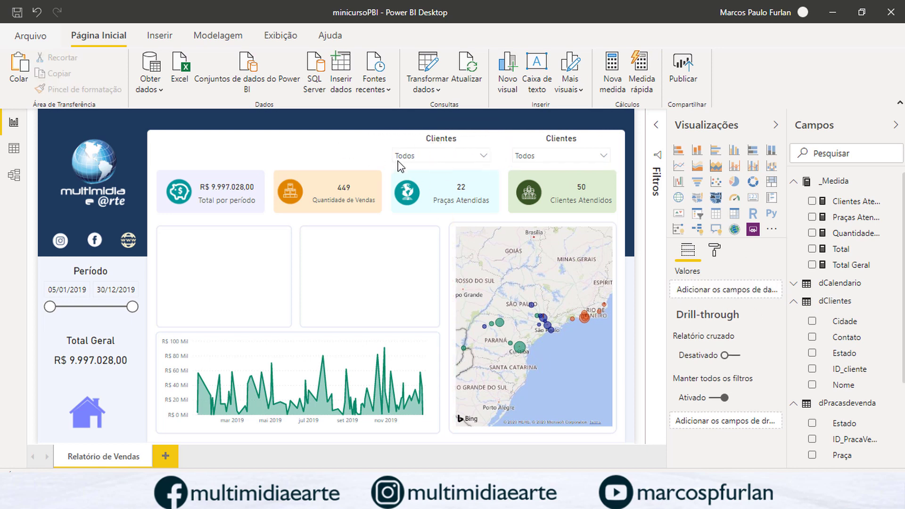
- Make another copy of the Clientes slicer and place it above the Quantidade de Vendas card
left_click(600, 162)
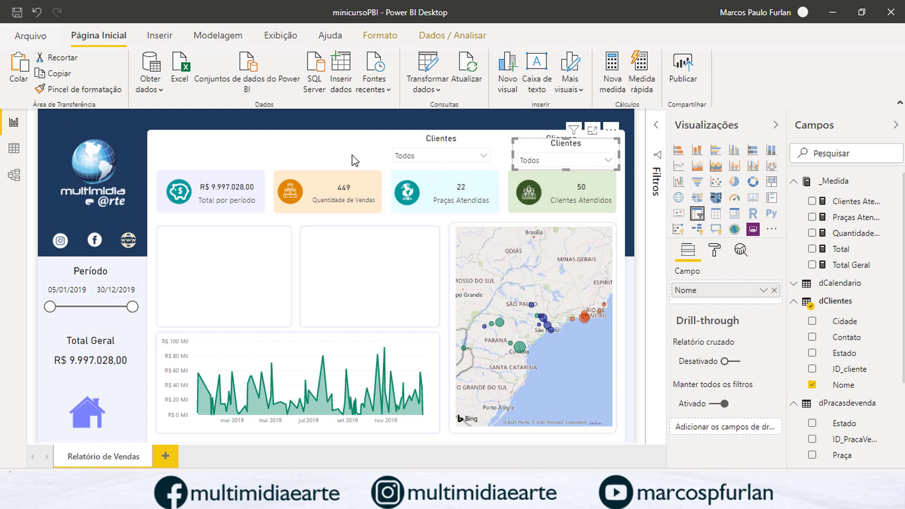
key("ctrl+c")
key("ctrl+v")
left_click_drag(566, 151, 351, 147)
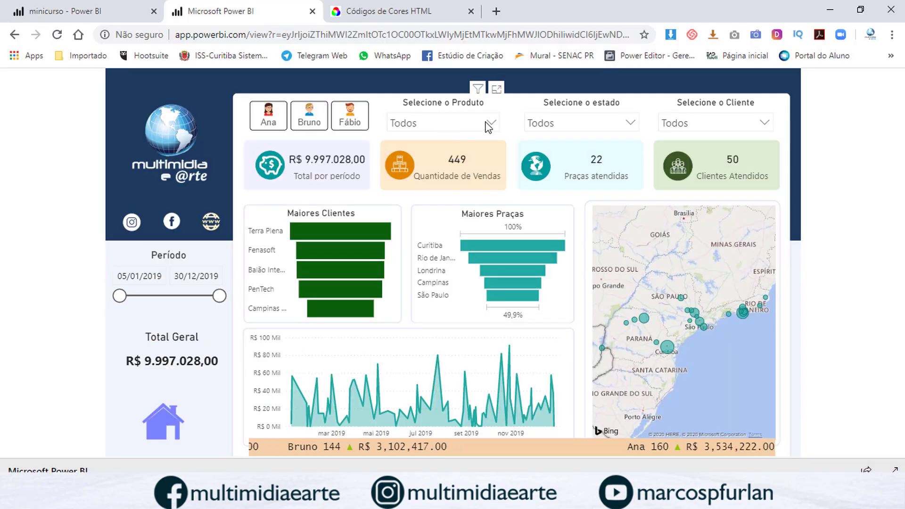
- Check the product dropdown of the published report in the browser, and in Power BI Desktop replace Nome with dProduto's Produto in the slicer above Quantidade de Vendas
left_click(490, 123)
left_click(489, 124)
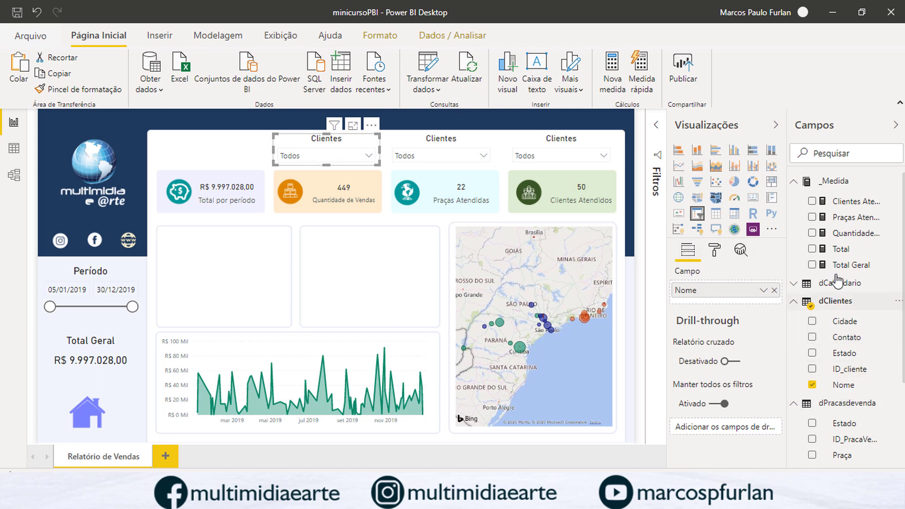
scroll(841, 283, "down", 3)
scroll(854, 315, "down", 2)
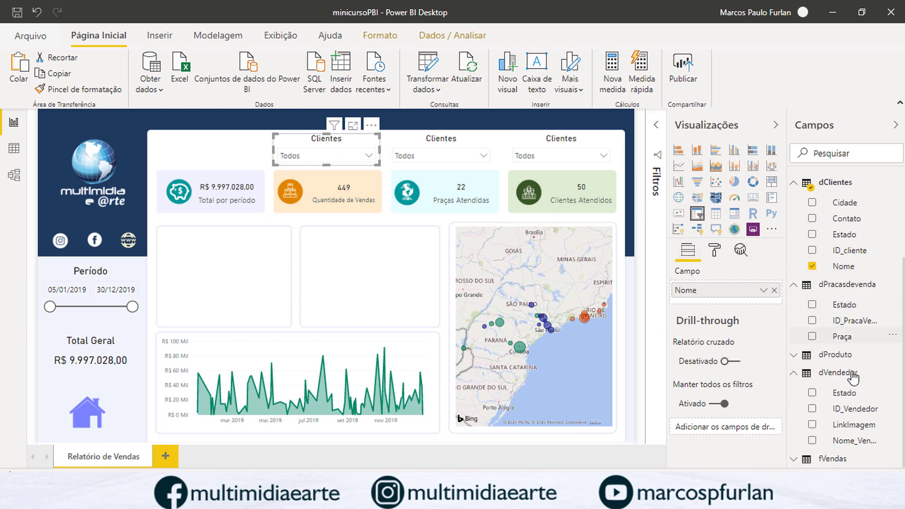
left_click(796, 361)
scroll(839, 348, "down", 2)
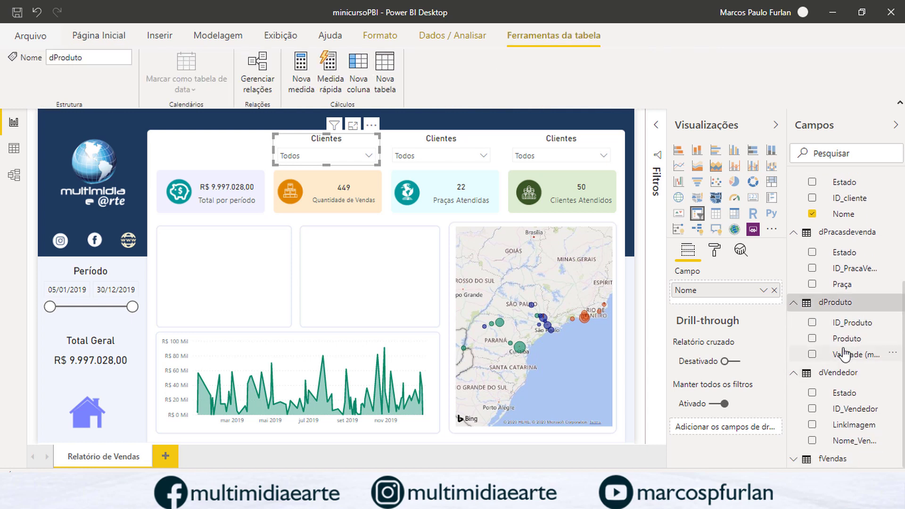
left_click_drag(841, 338, 740, 305)
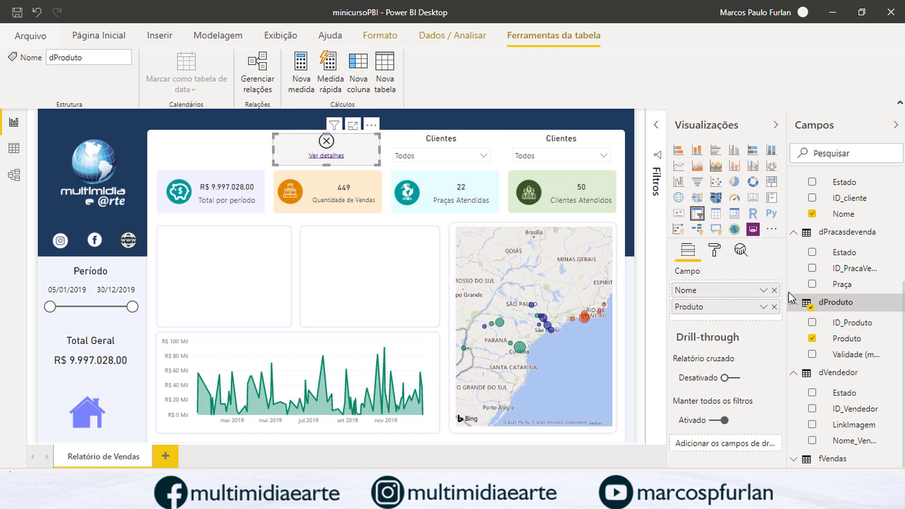
left_click(774, 292)
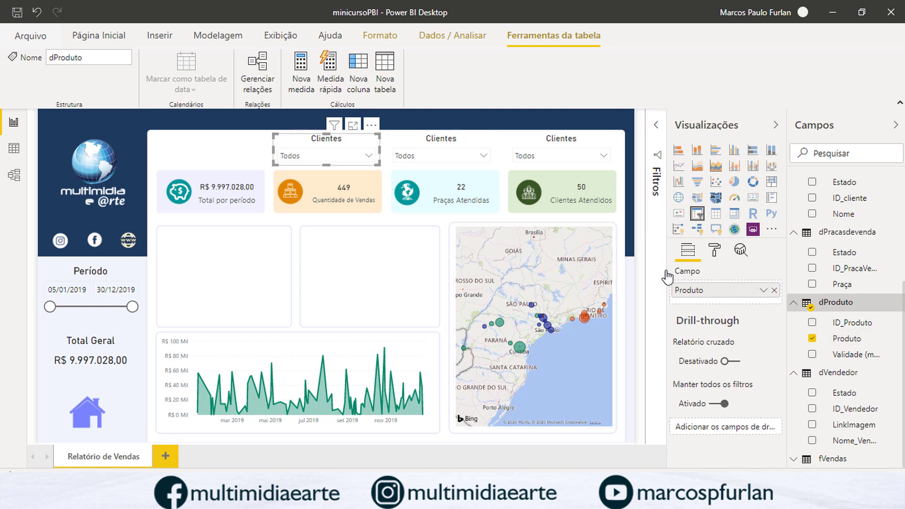
left_click(371, 156)
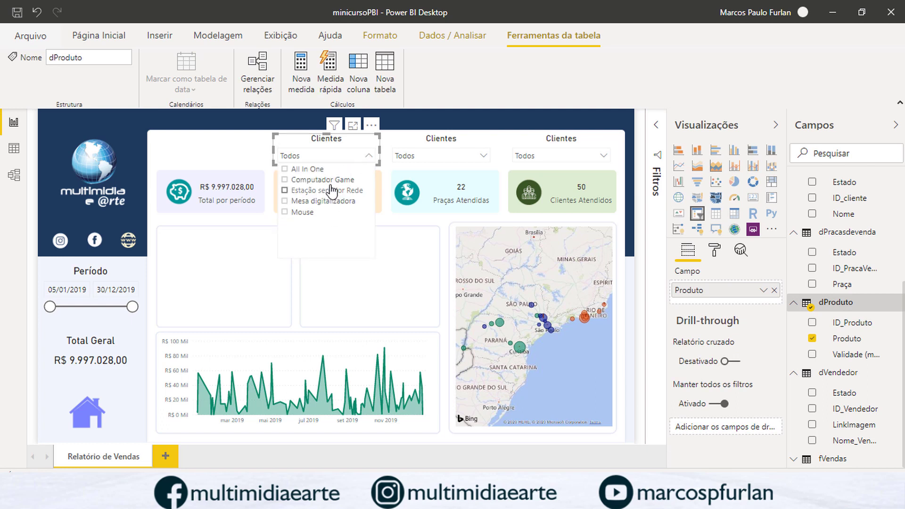
left_click(363, 154)
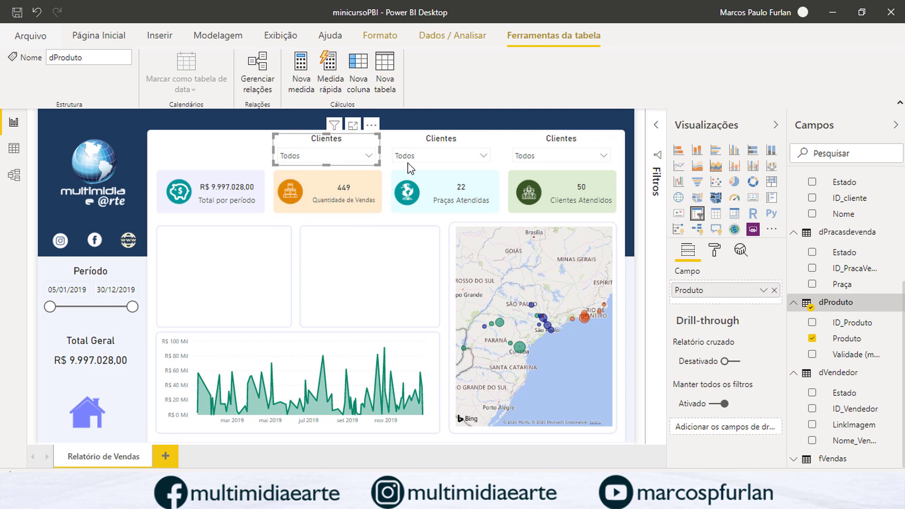
- Change the title text of the slicer above the Quantidade de Vendas card to Produtos
left_click(714, 256)
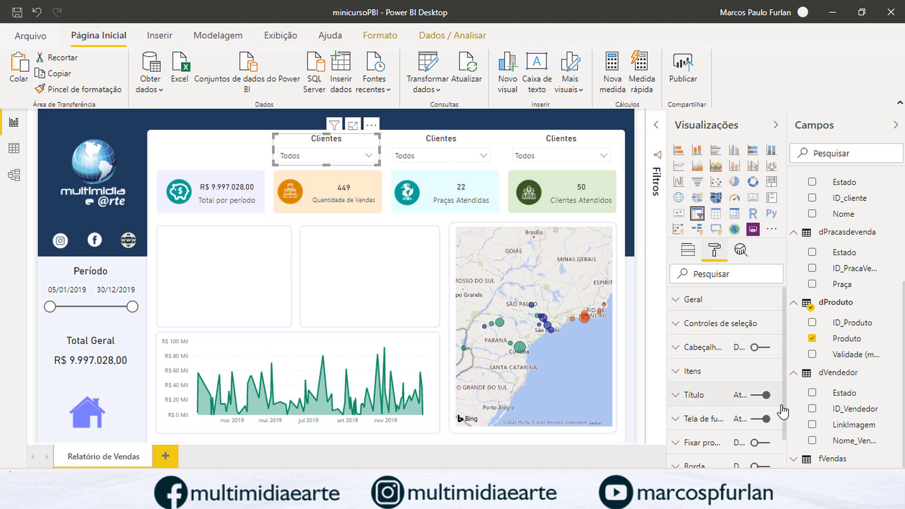
left_click(692, 396)
left_click_drag(733, 434, 535, 426)
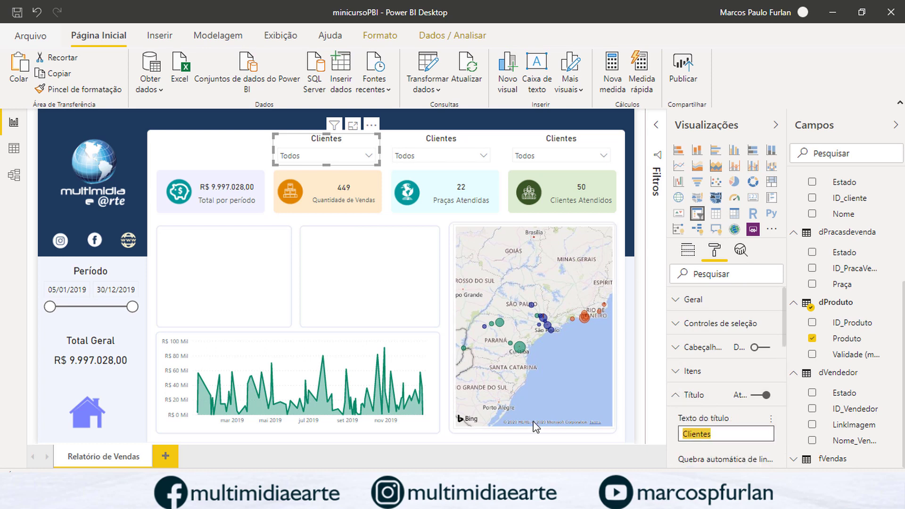
type("Pro")
type("s")
key("BackSpace")
type("dutos")
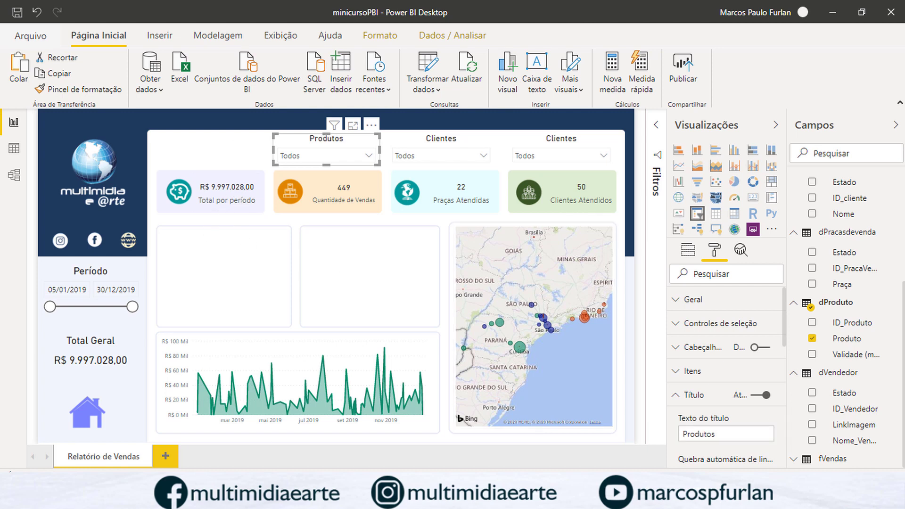
left_click(355, 447)
- Change the title text of the slicer above the Praças Atendidas card to Estados
left_click(443, 143)
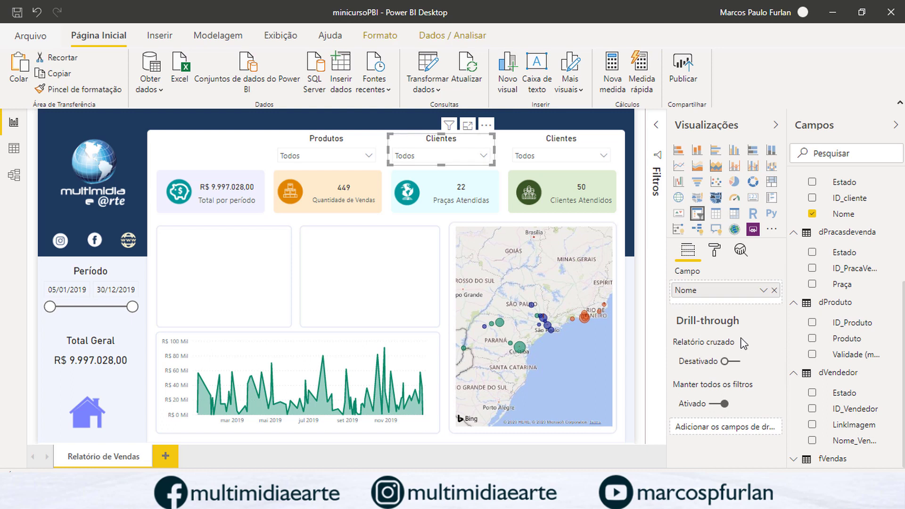
left_click(763, 290)
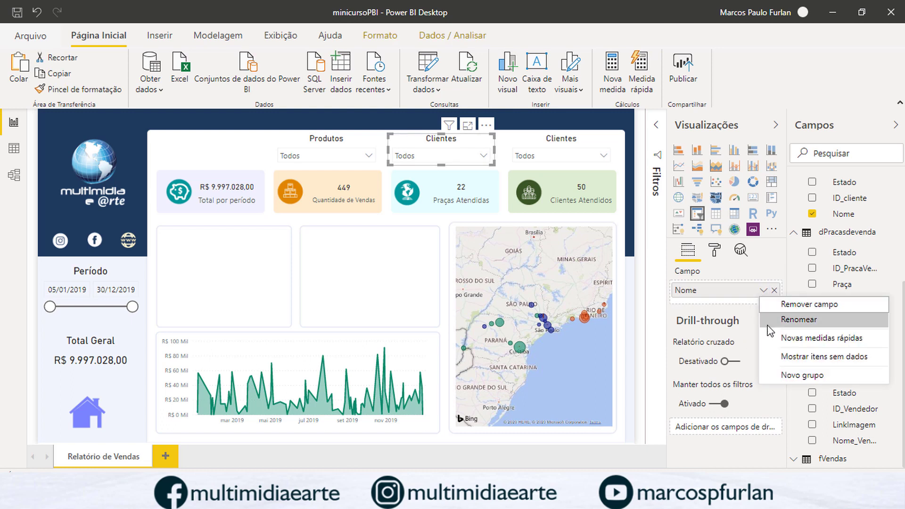
left_click(720, 254)
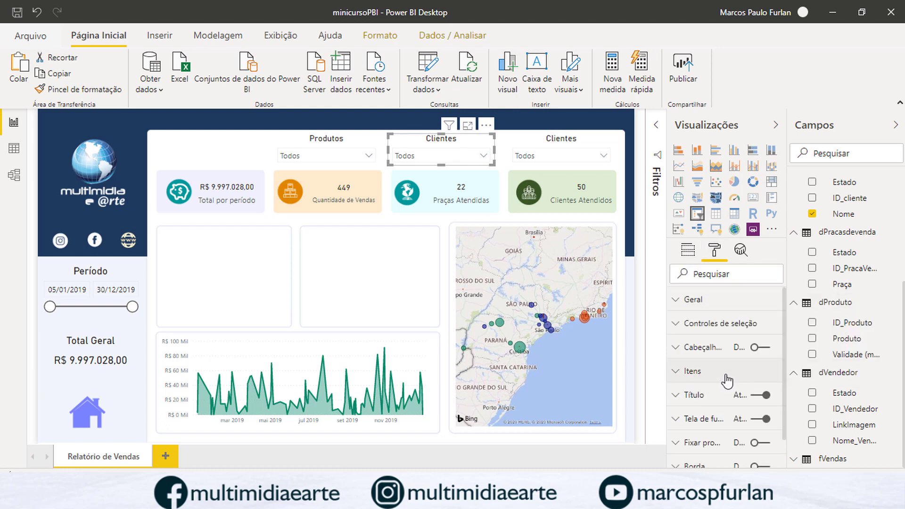
left_click(676, 397)
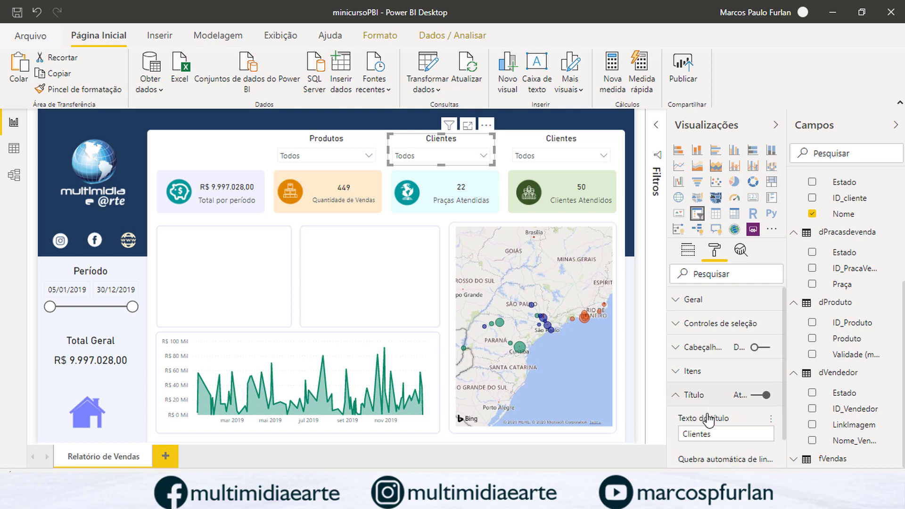
left_click_drag(730, 432, 521, 426)
type("Es")
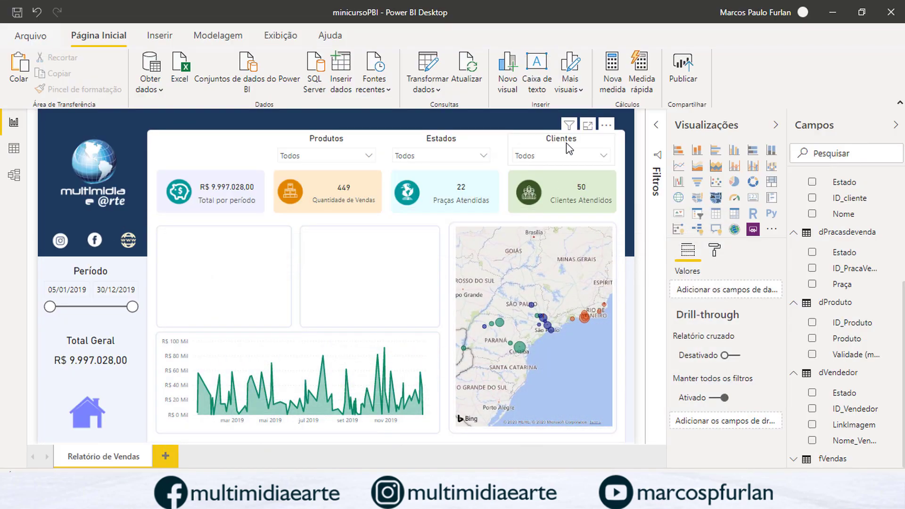
- Select the Estados slicer and save the report
left_click(569, 148)
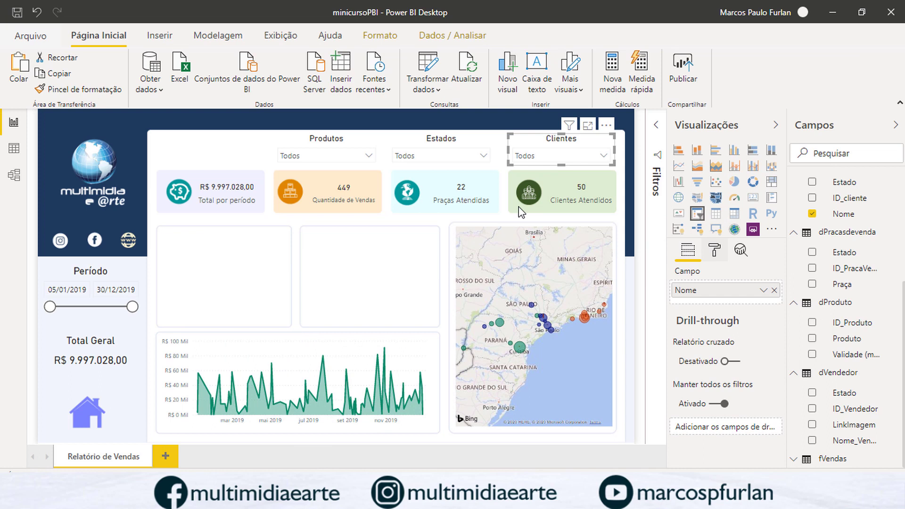
left_click(325, 144)
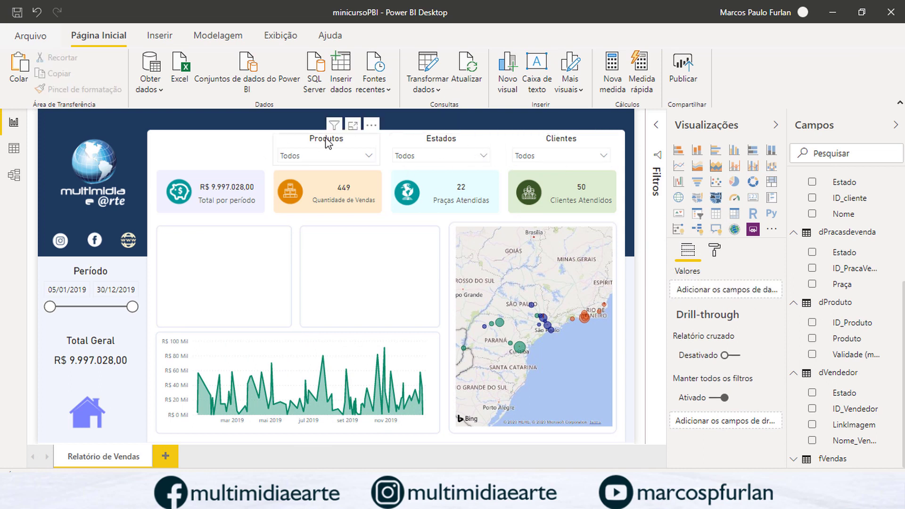
left_click(243, 142)
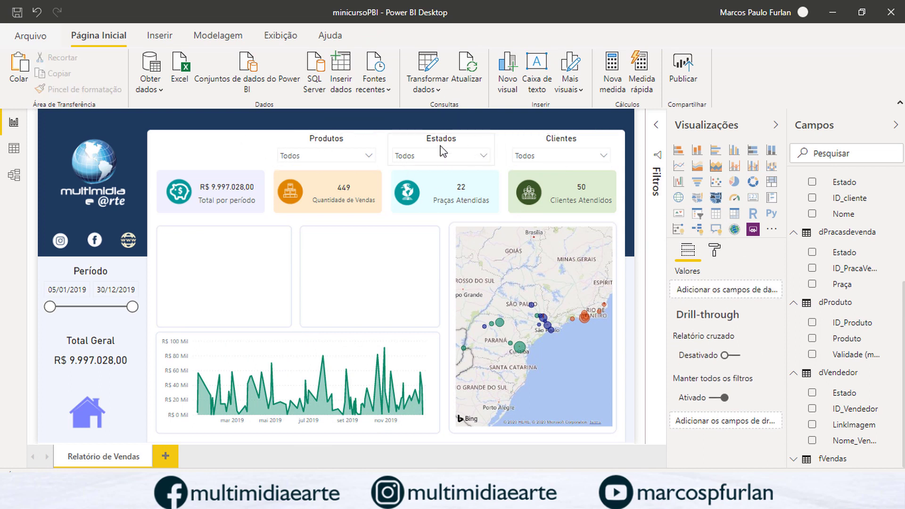
left_click(459, 141)
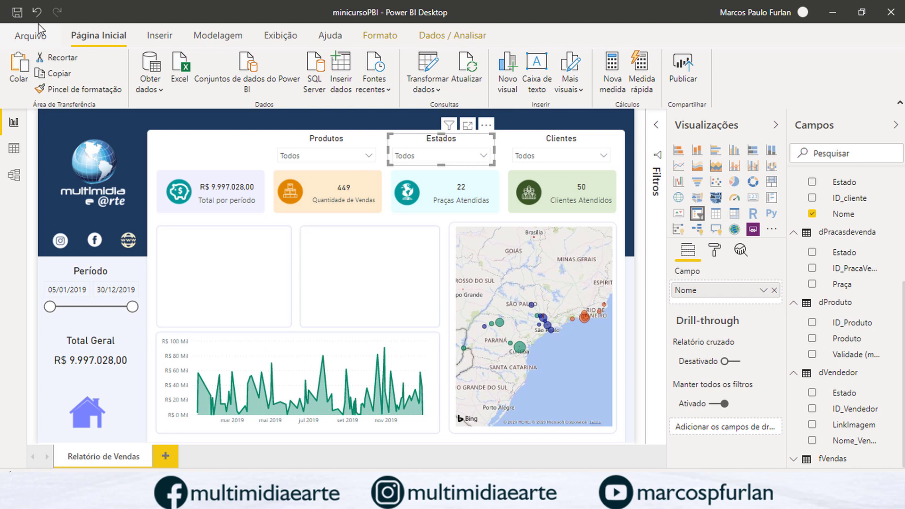
left_click(18, 12)
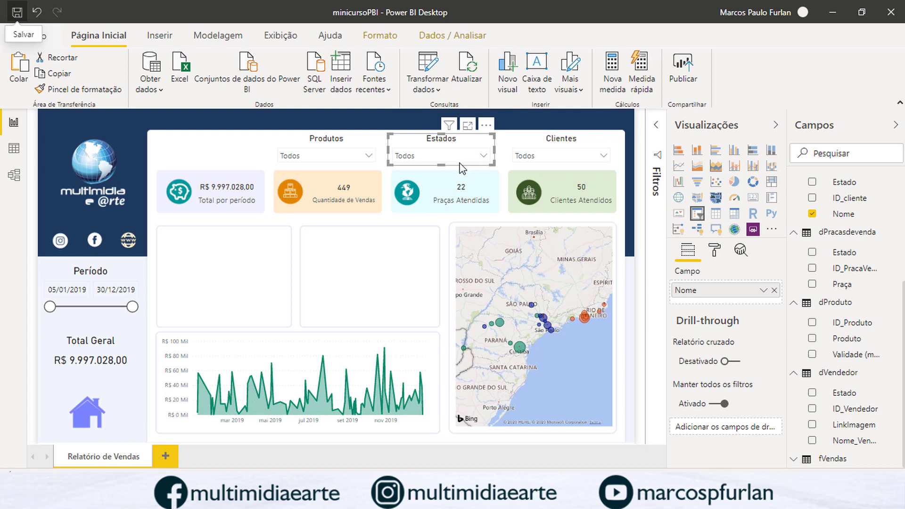
- Open the Power Query Editor and add the Estado column of dPracasdevenda as a new query
left_click(428, 66)
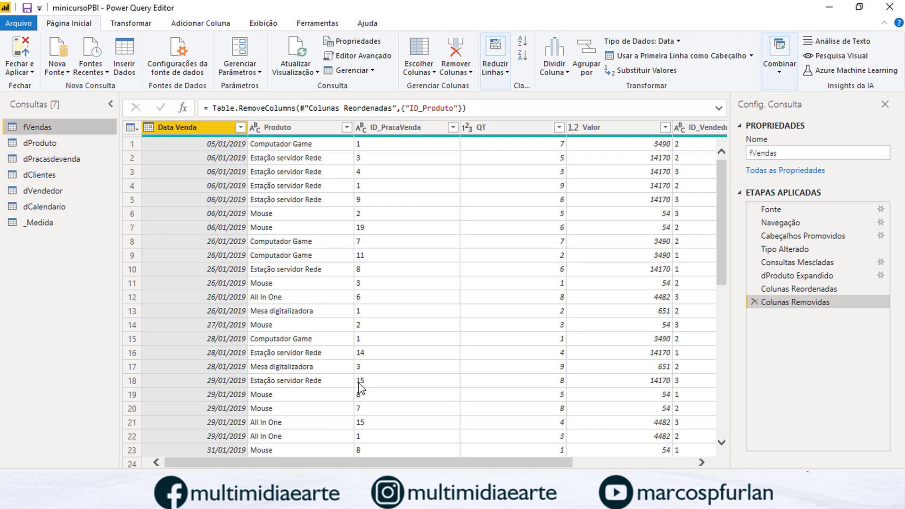
left_click_drag(401, 462, 430, 398)
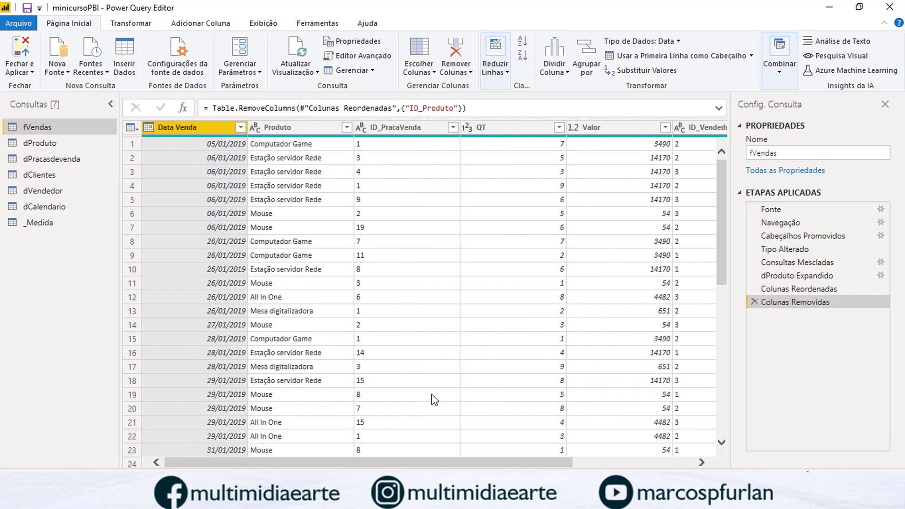
left_click(62, 161)
left_click(400, 147)
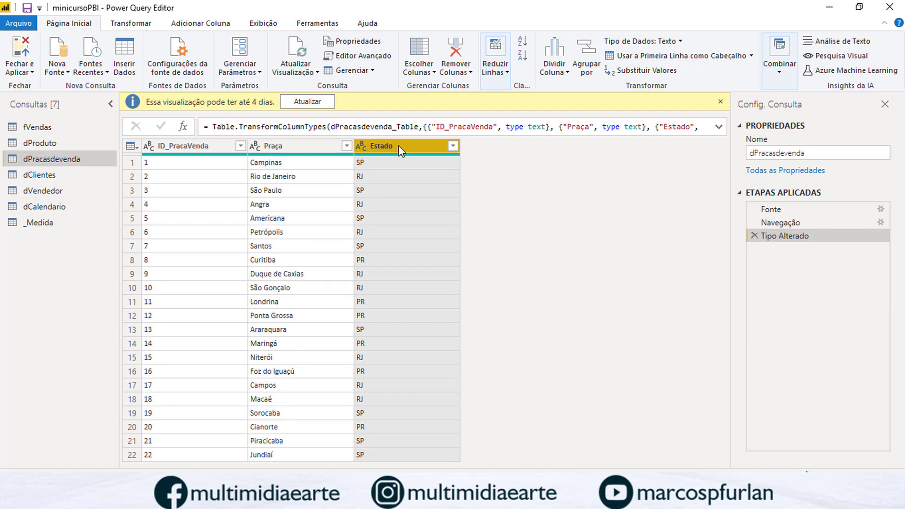
right_click(395, 145)
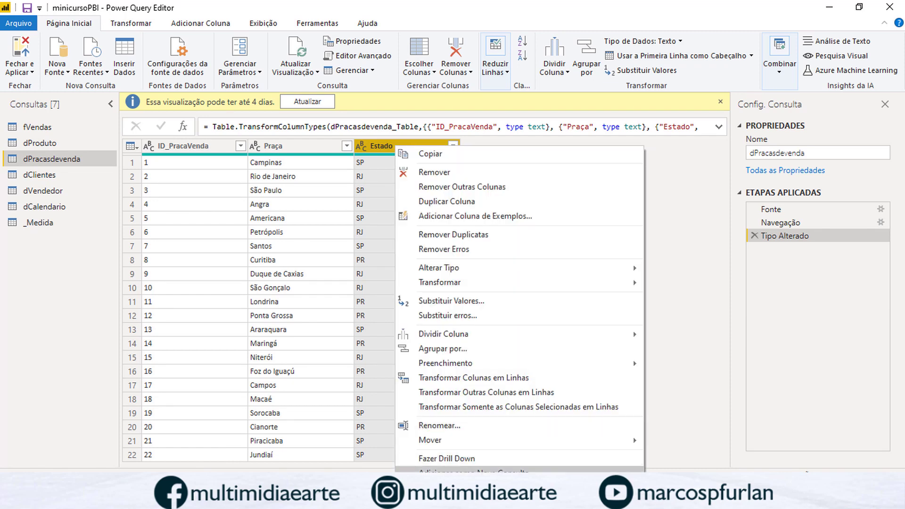
left_click(473, 471)
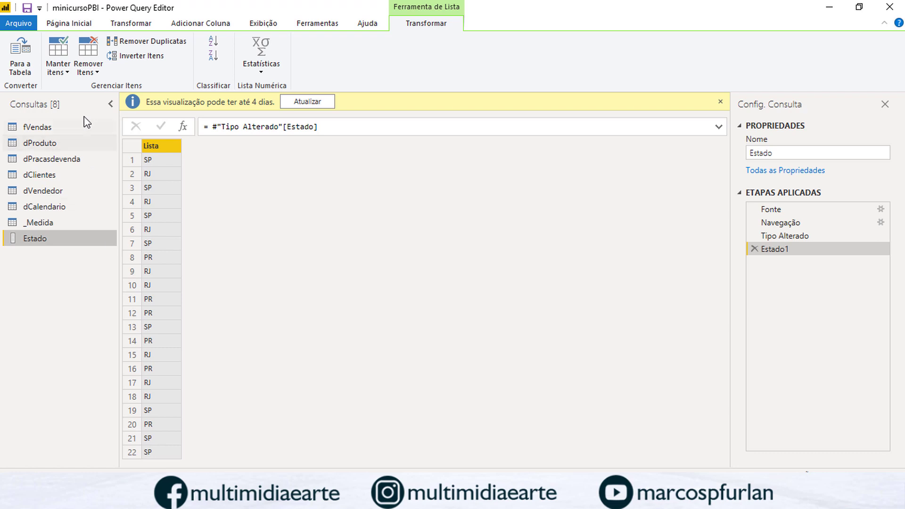
- Remove the duplicates from the Estado list and convert it to a table with its column typed as Texto
left_click(150, 42)
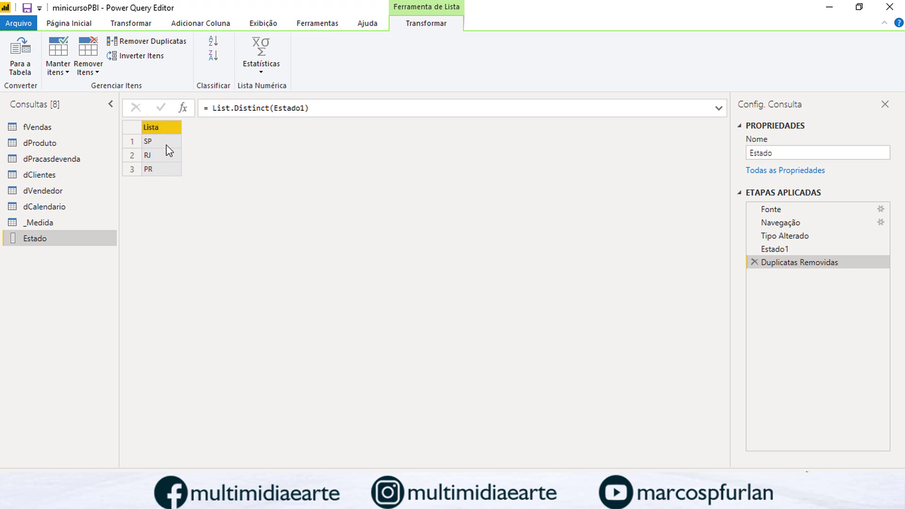
left_click(18, 54)
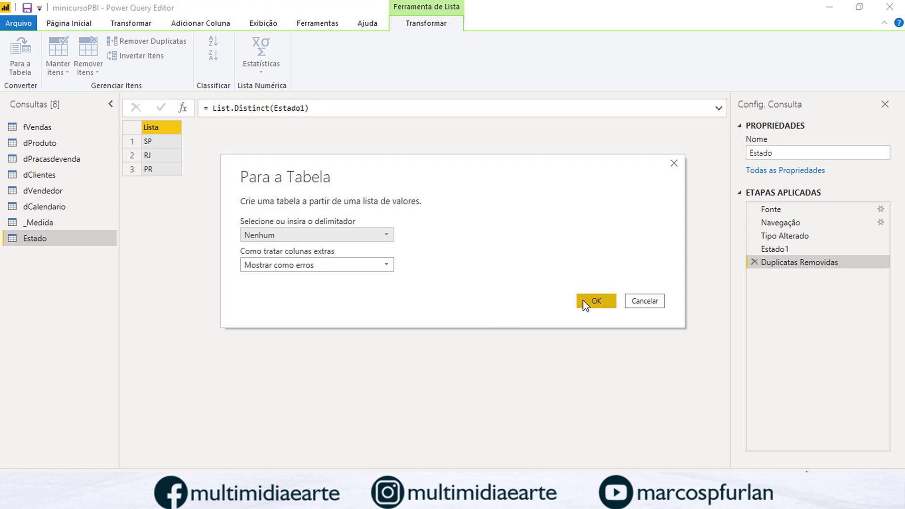
left_click(596, 302)
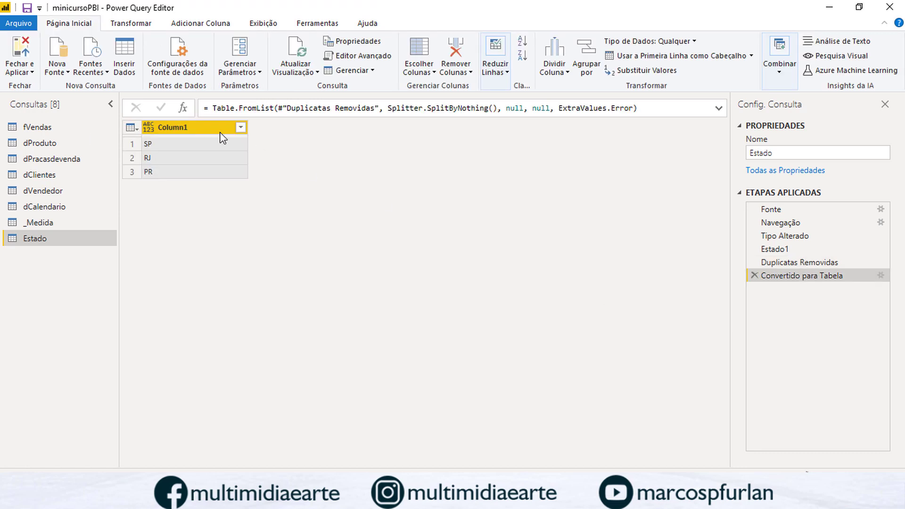
left_click(148, 127)
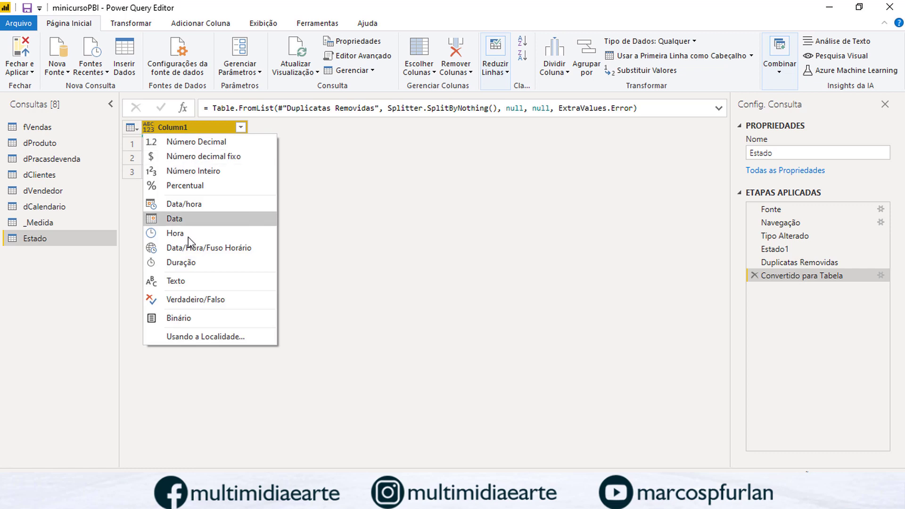
left_click(195, 285)
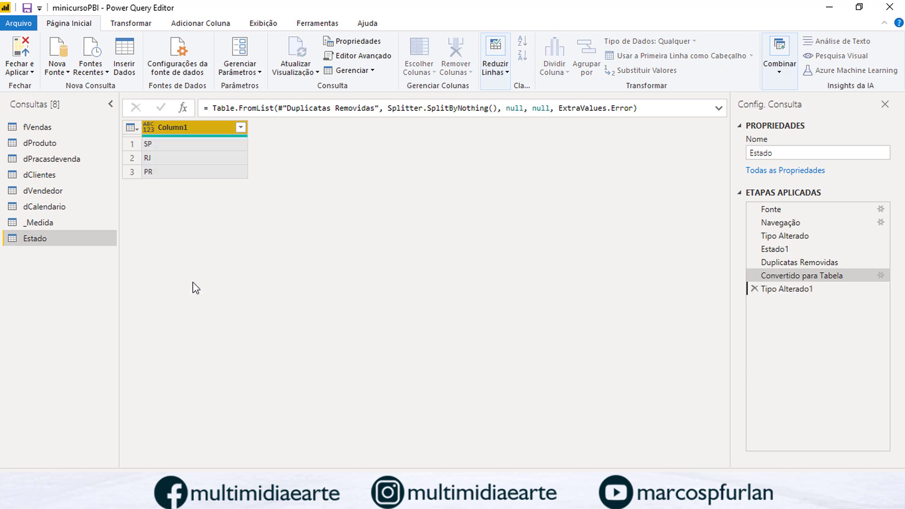
- Rename the new query dEstado and its Column1 column Estado
left_click(751, 153)
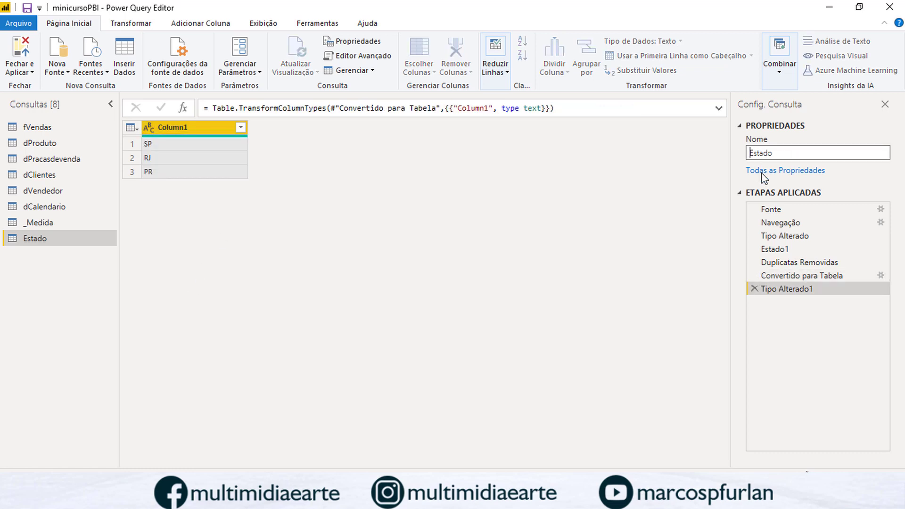
double_click(178, 131)
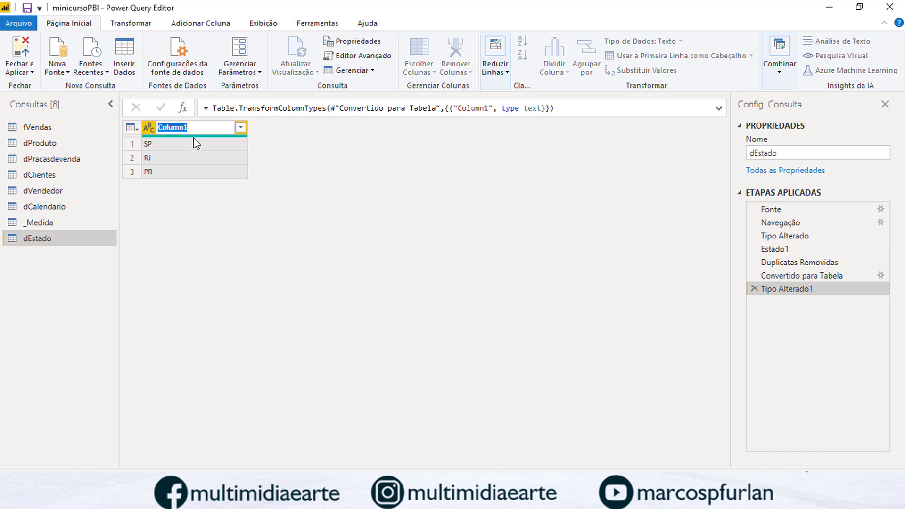
type("Estado")
key("Return")
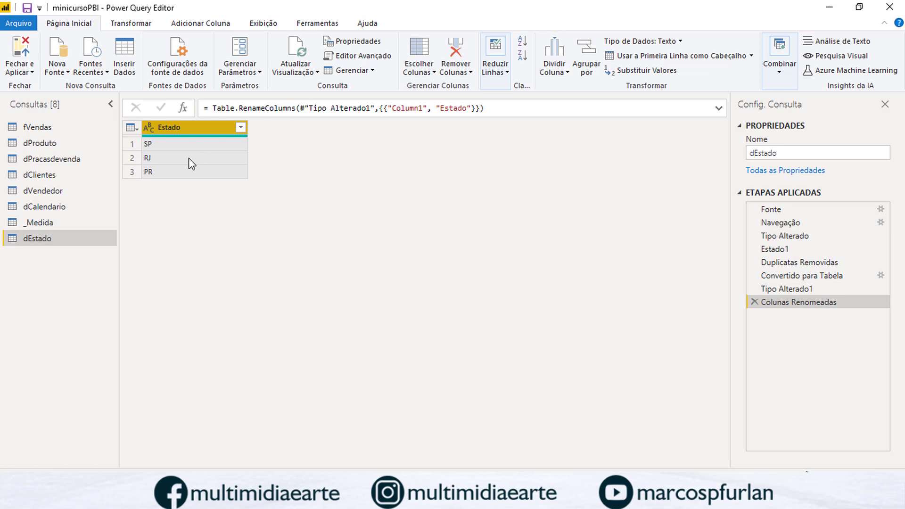
- Check the dVendedor query's columns, then close the Power Query Editor and apply the changes to the report
left_click(55, 191)
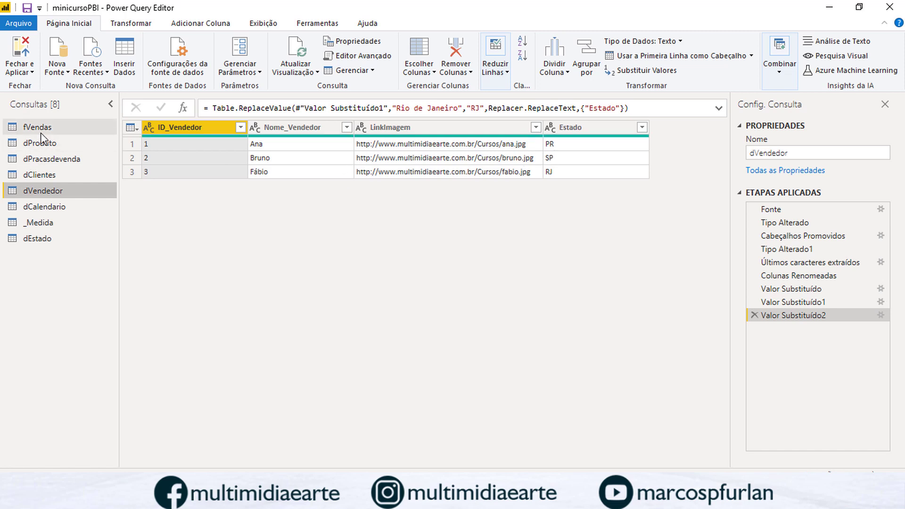
left_click(23, 59)
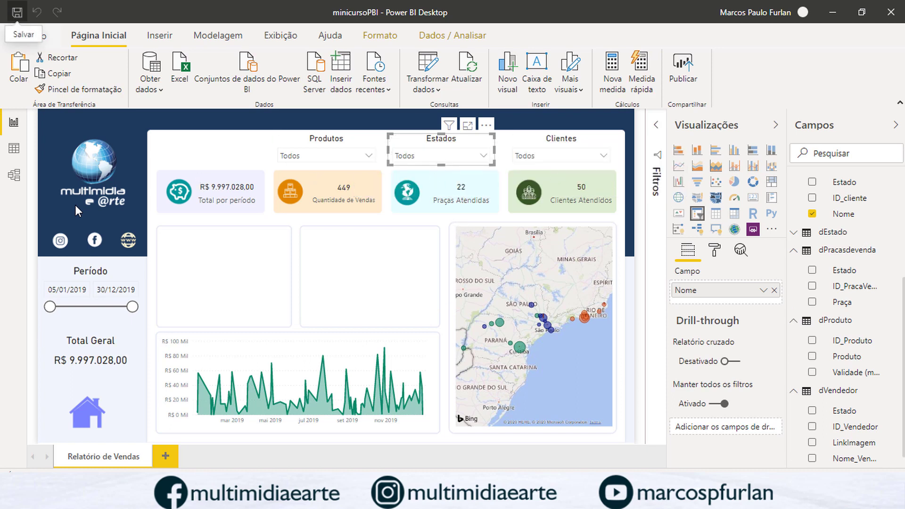
- Replace Nome with dEstado's Estado field in the Estados slicer
left_click(808, 238)
left_click_drag(842, 253, 718, 298)
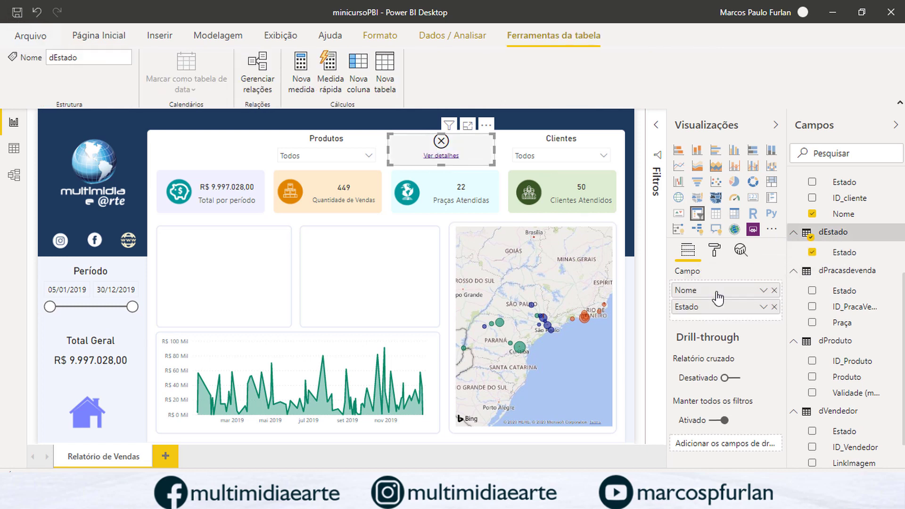
left_click(774, 290)
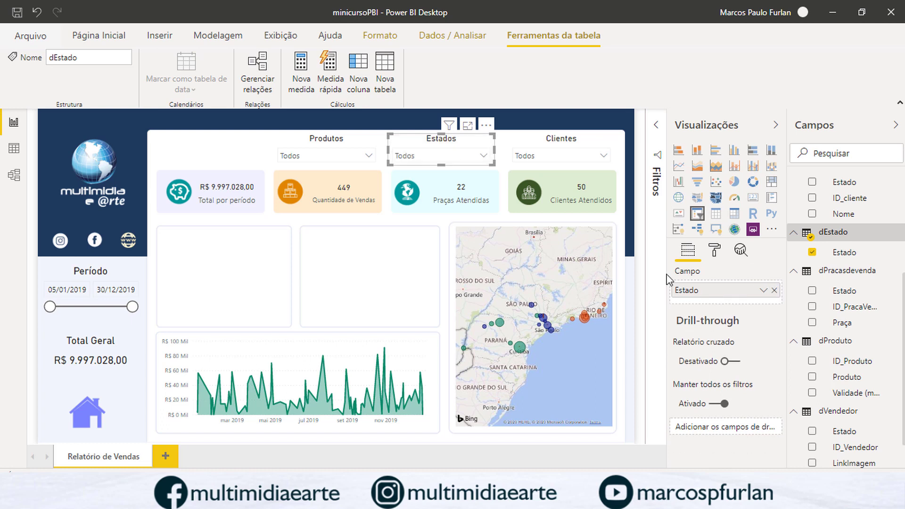
- Test the Estados slicer by filtering the dashboard by PR and then by RJ
left_click(484, 155)
left_click(400, 180)
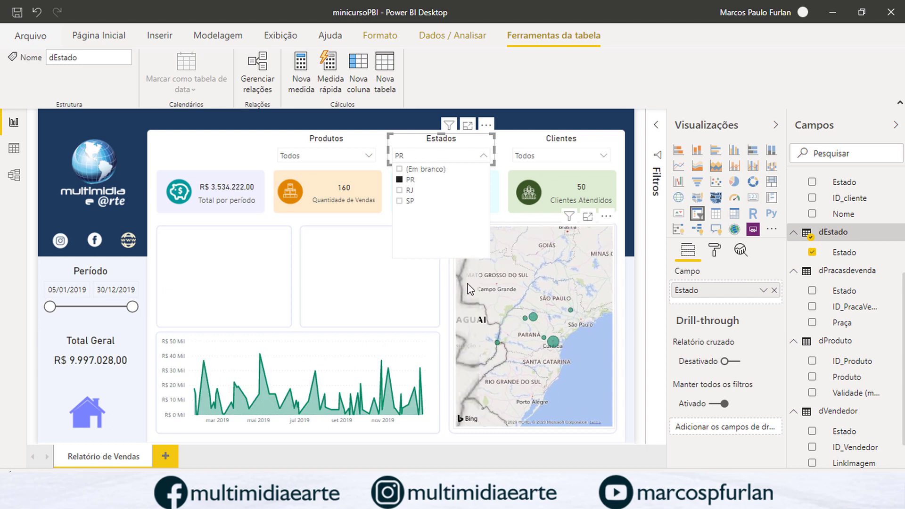
left_click(484, 155)
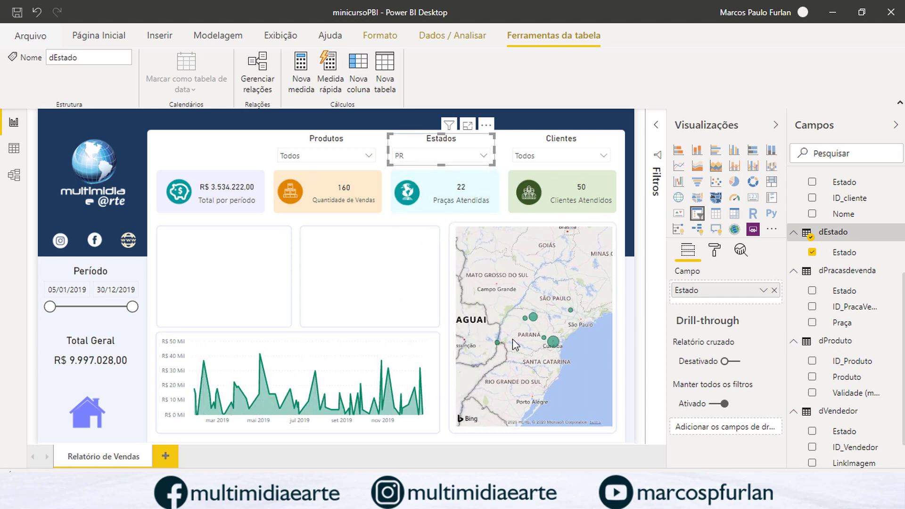
left_click(481, 159)
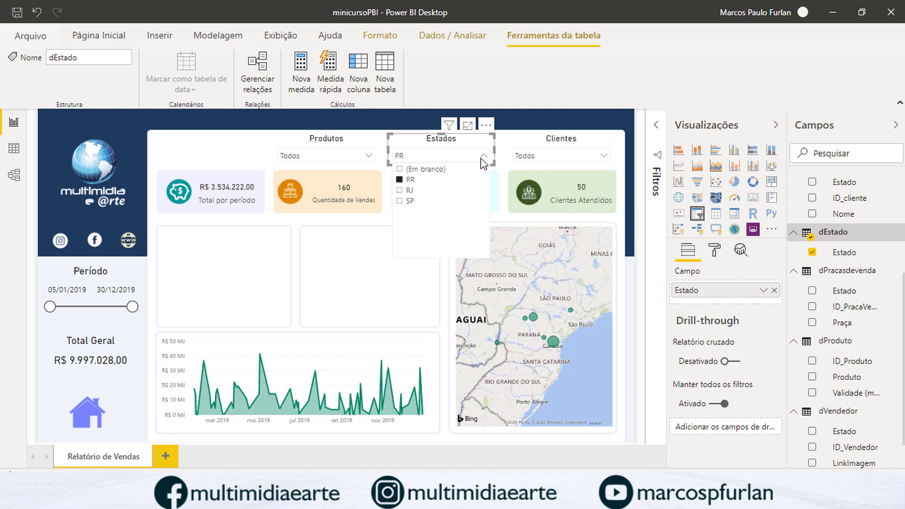
left_click(400, 190)
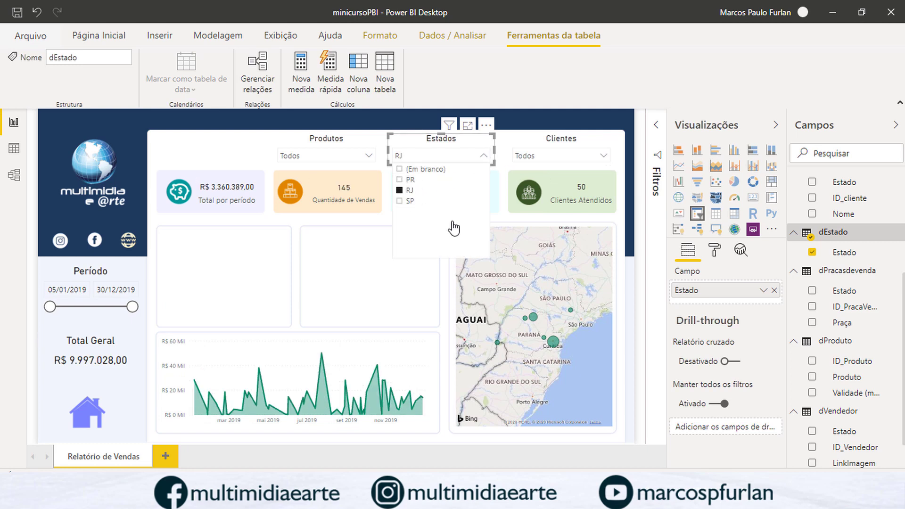
left_click(484, 155)
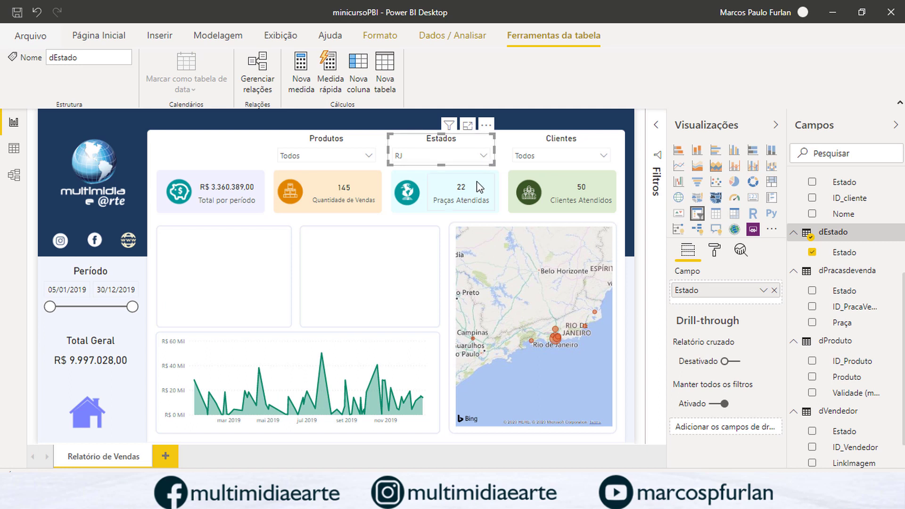
- Move the dEstado table into the gap between dClientes and dVendedor in the data model diagram
left_click(13, 175)
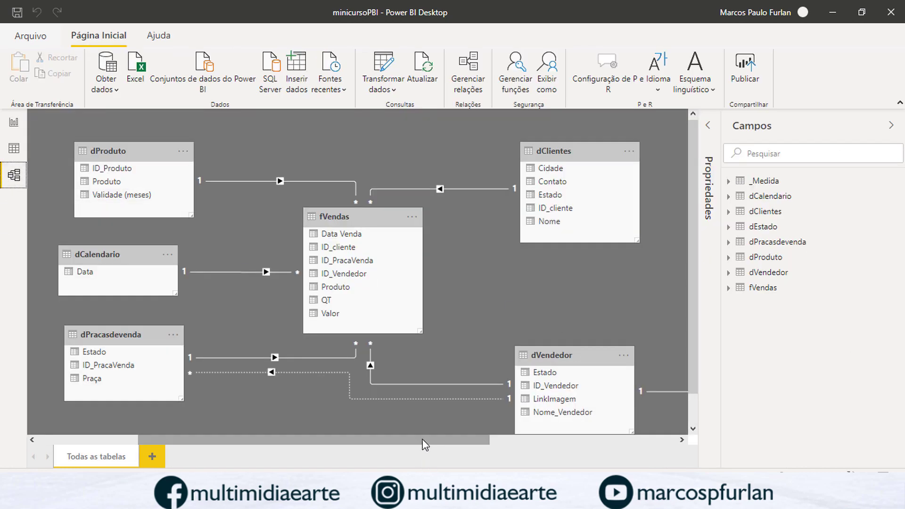
left_click_drag(425, 440, 750, 408)
left_click_drag(631, 174, 260, 276)
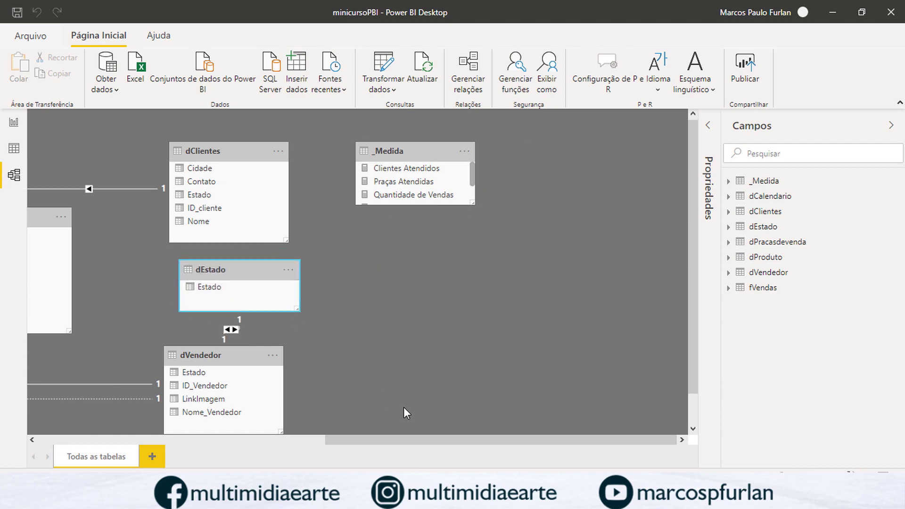
- Relate dEstado's Estado column to dPracasdevenda's Estado column, then return to the report
left_click_drag(389, 440, 241, 432)
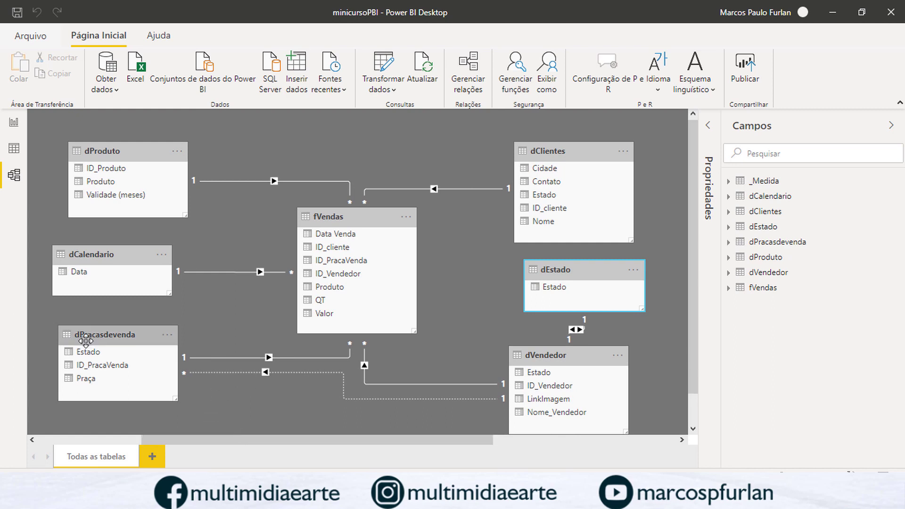
left_click_drag(552, 297, 98, 357)
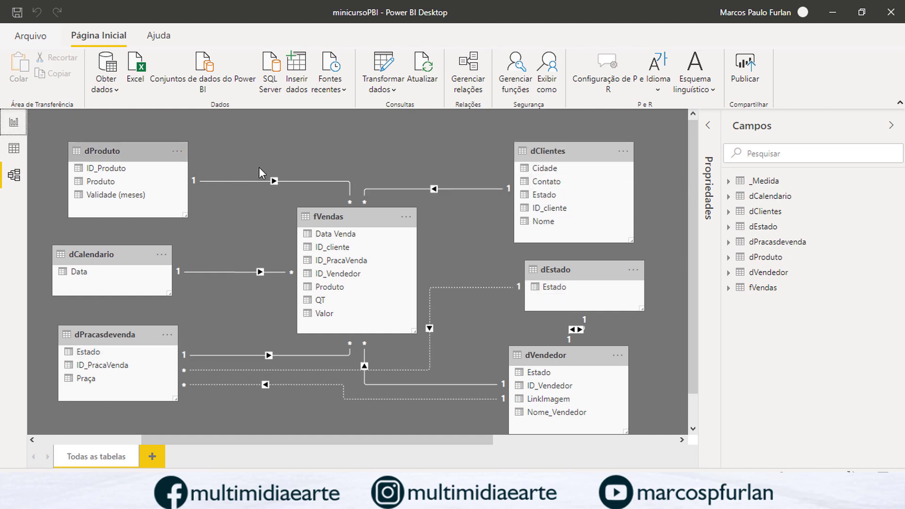
left_click(14, 122)
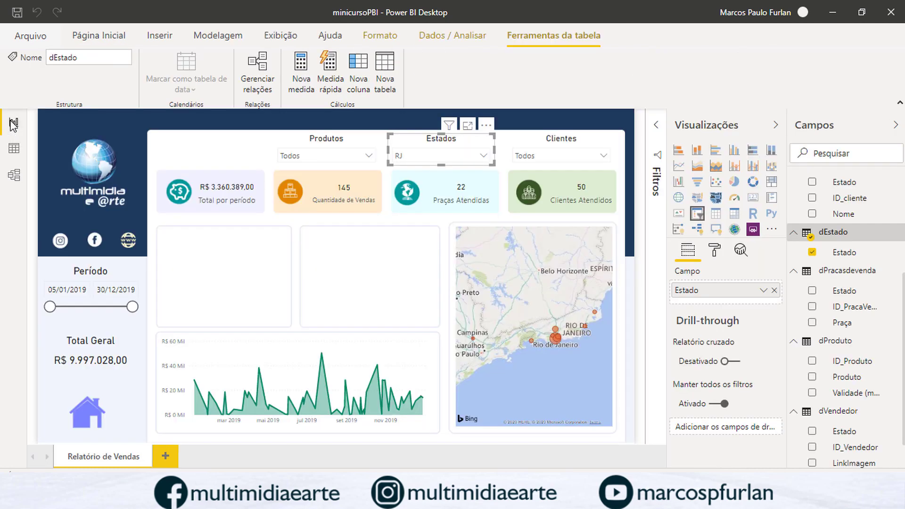
- Filter the dashboard by PR in the Estados slicer and review the slicer's list of options
left_click(484, 155)
left_click(401, 181)
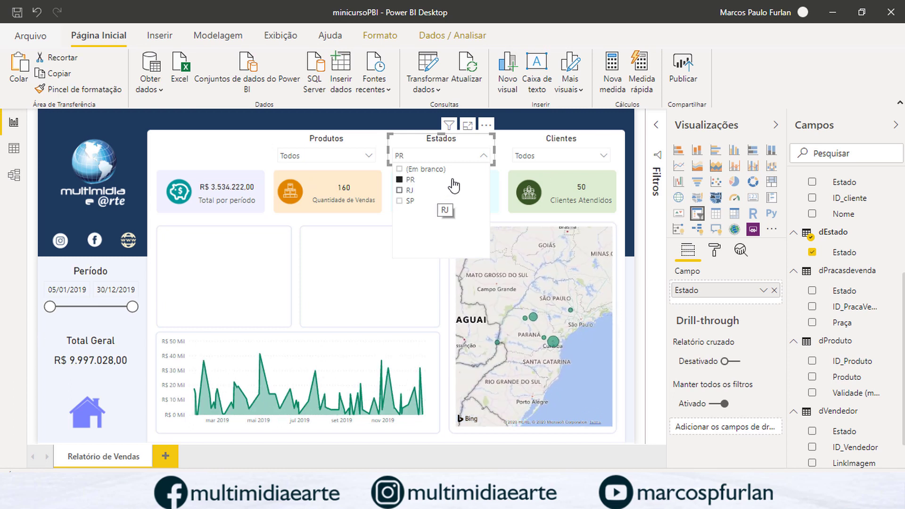
left_click(484, 155)
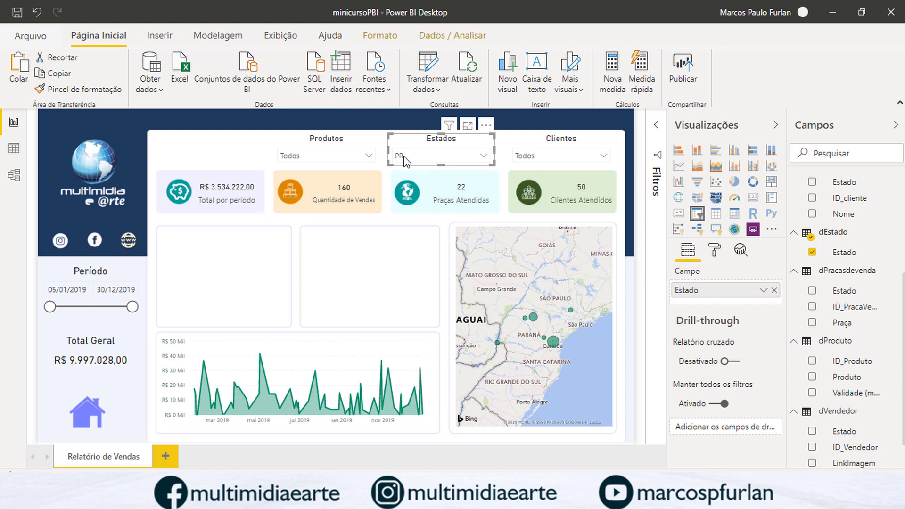
left_click(484, 156)
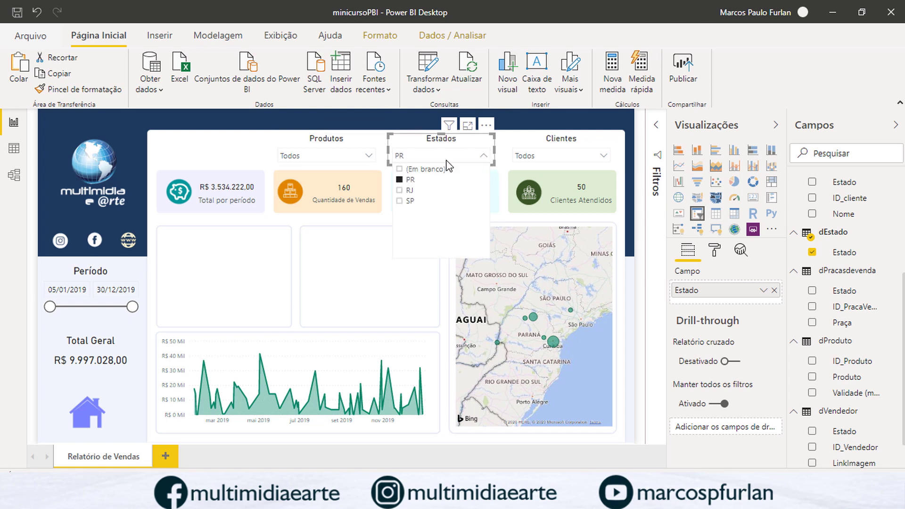
left_click(367, 156)
left_click(484, 156)
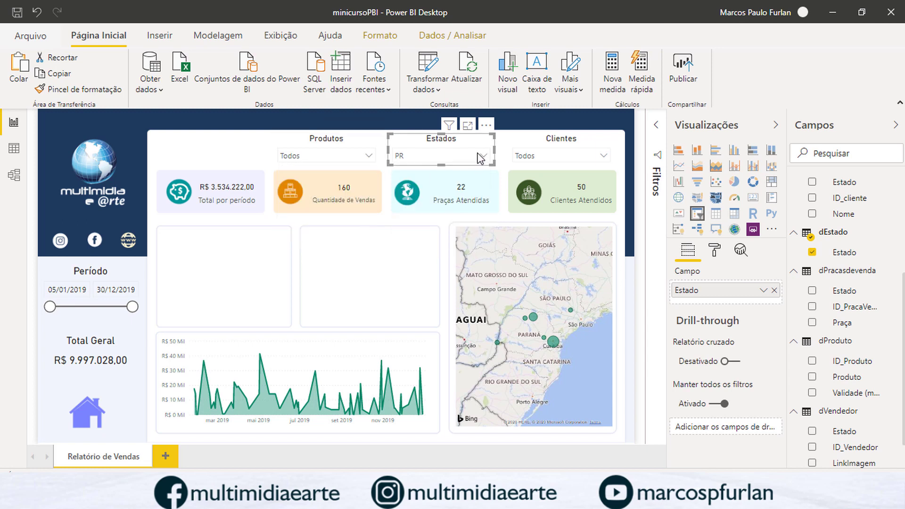
left_click(483, 156)
left_click(484, 156)
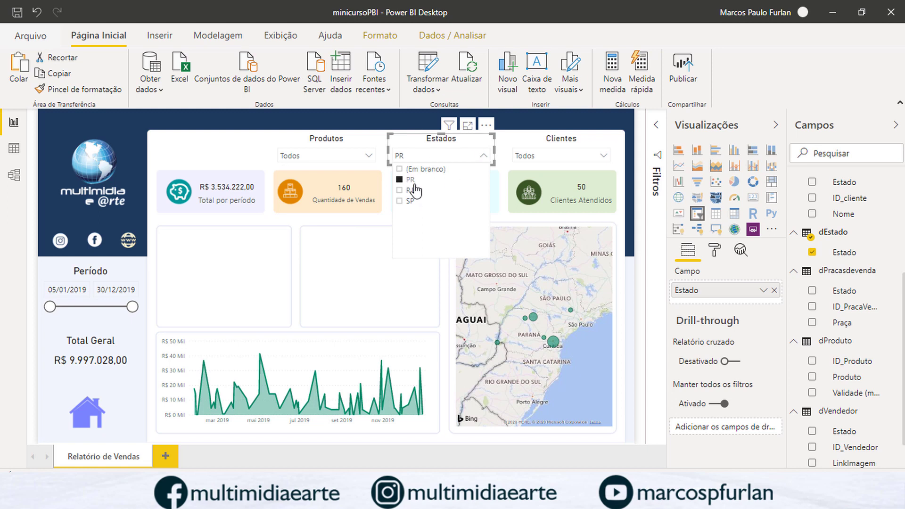
left_click(483, 156)
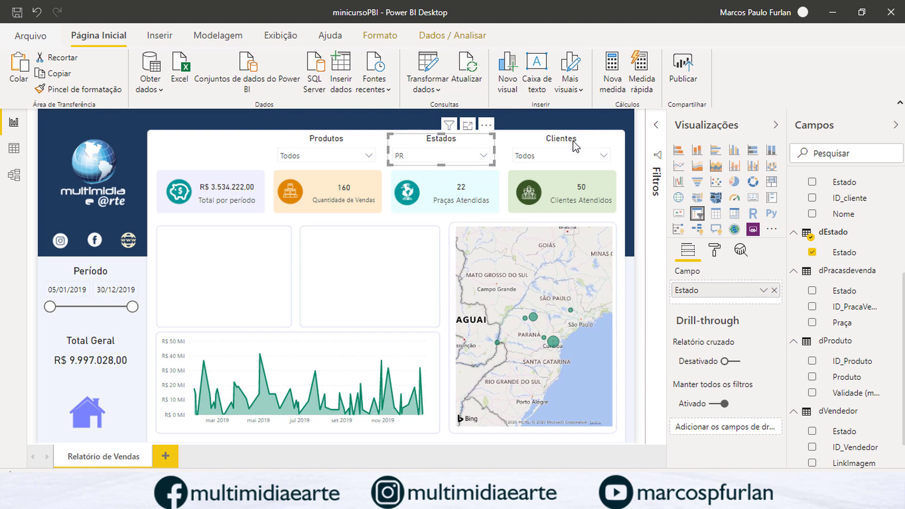
- Exclude (Em branco) from the Estados slicer by selecting only PR, RJ and SP in its Estado visual filter, then check the list
left_click(658, 125)
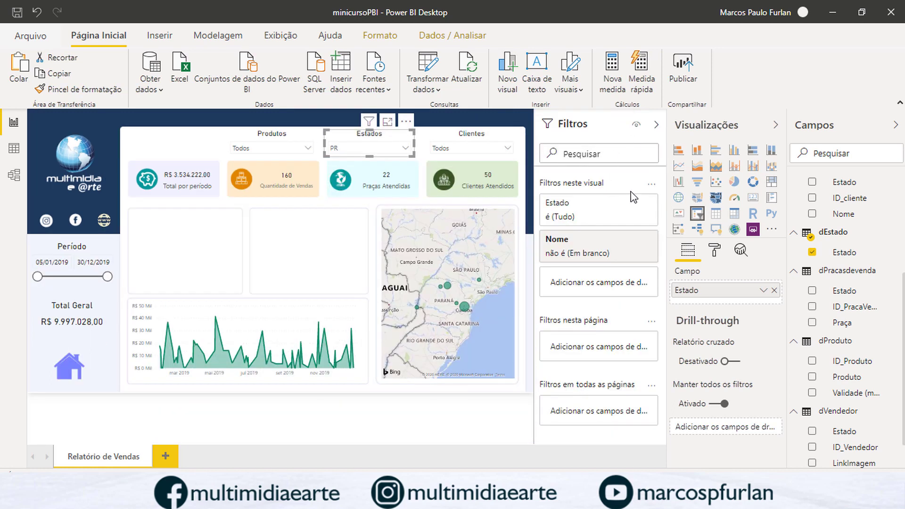
left_click(634, 204)
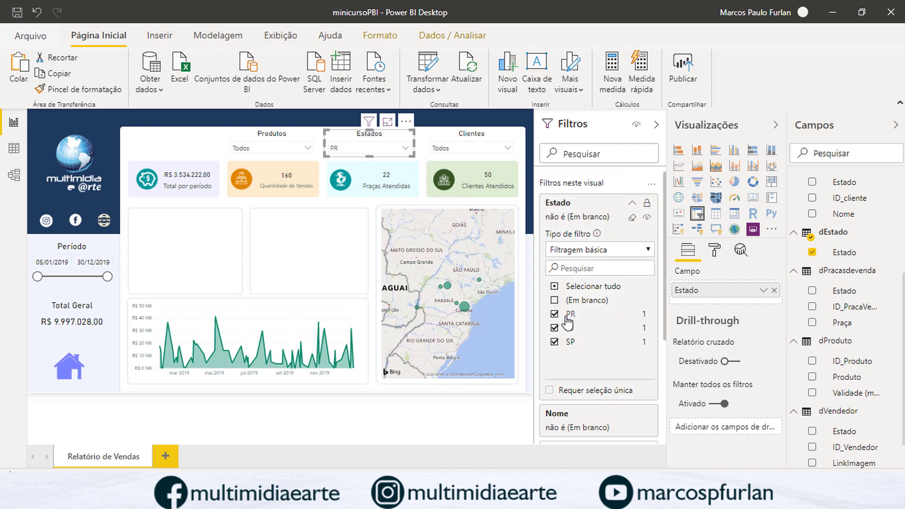
left_click(656, 125)
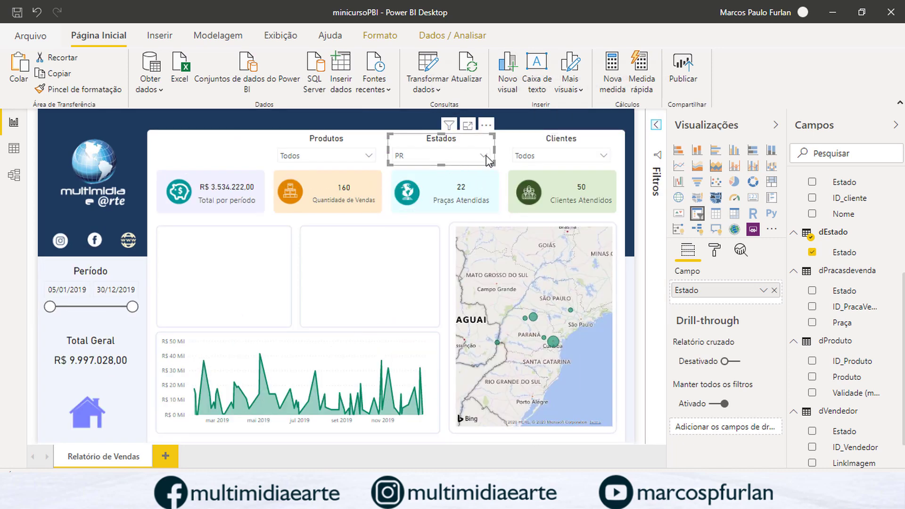
left_click(486, 156)
left_click(486, 156)
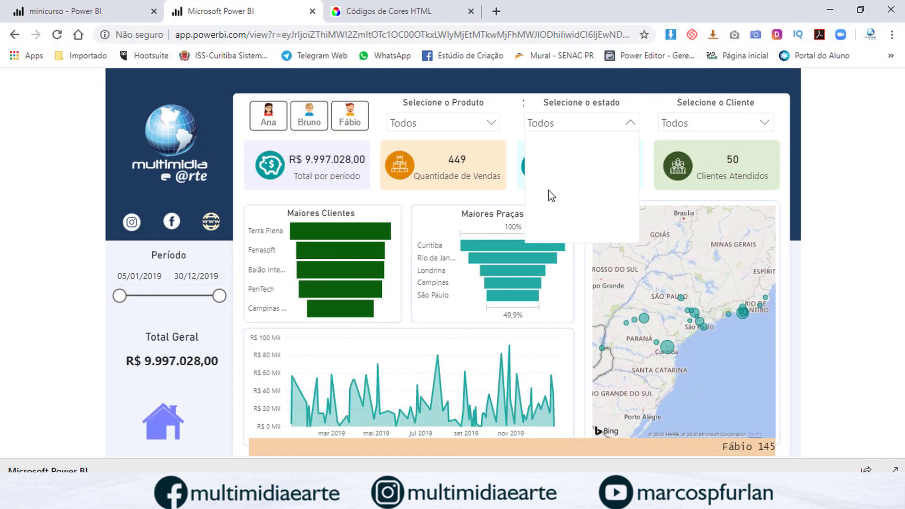
- Switch to the published report in the browser and filter its Selecione o estado slicer by RJ
left_click(543, 160)
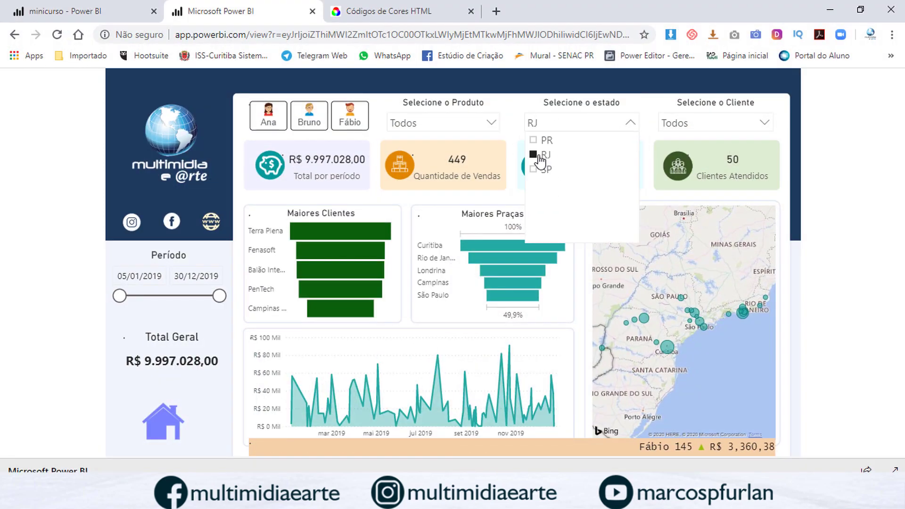
left_click(570, 124)
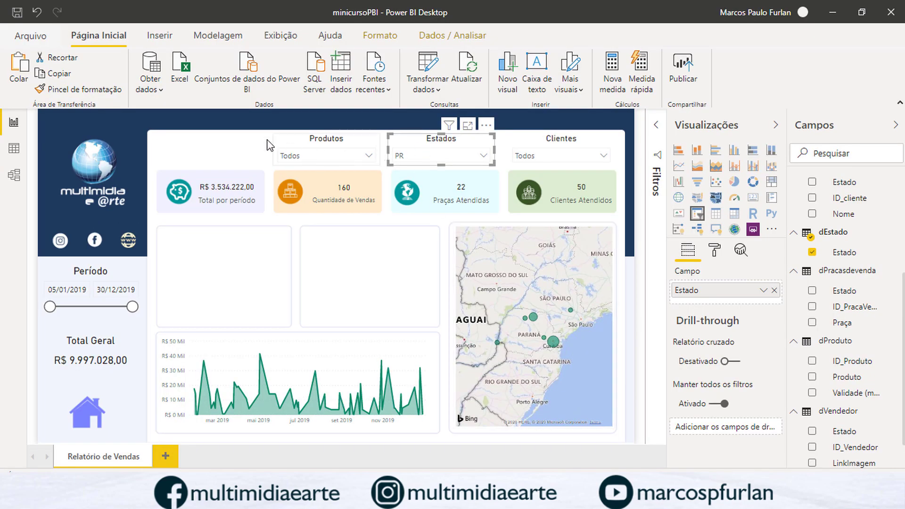
- Return to Power BI Desktop, save the report and clear the PR selection in the Estados slicer
left_click(241, 138)
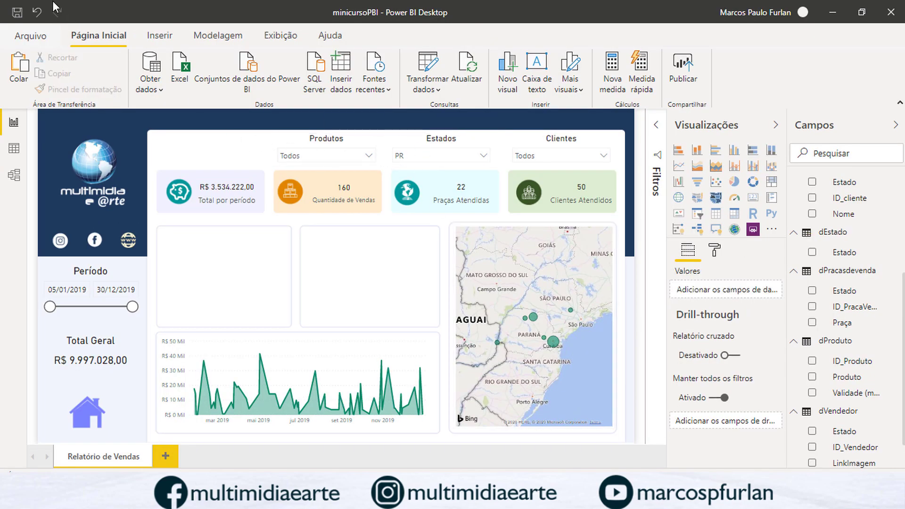
left_click(21, 13)
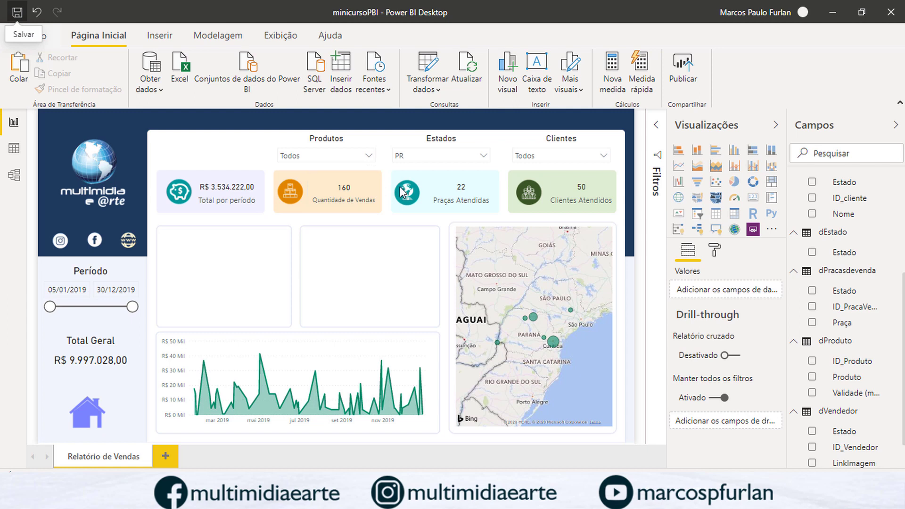
left_click(468, 154)
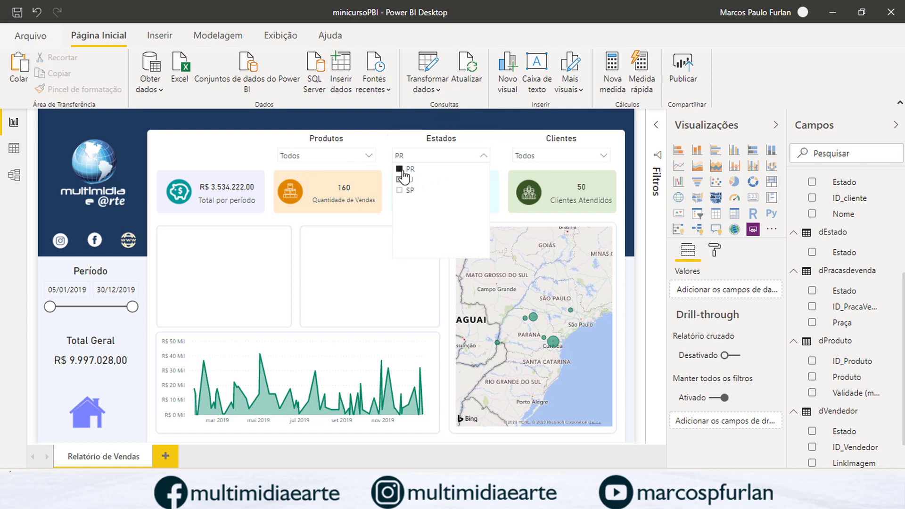
left_click(402, 170)
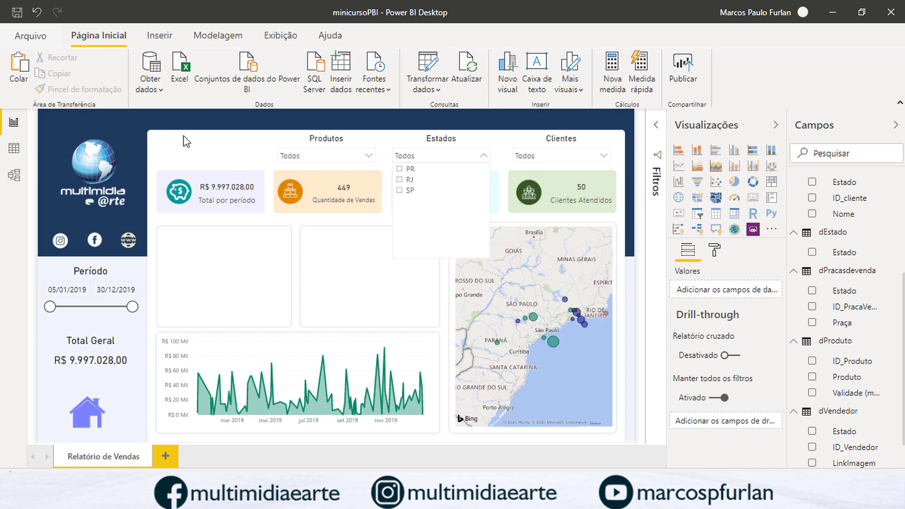
left_click(237, 151)
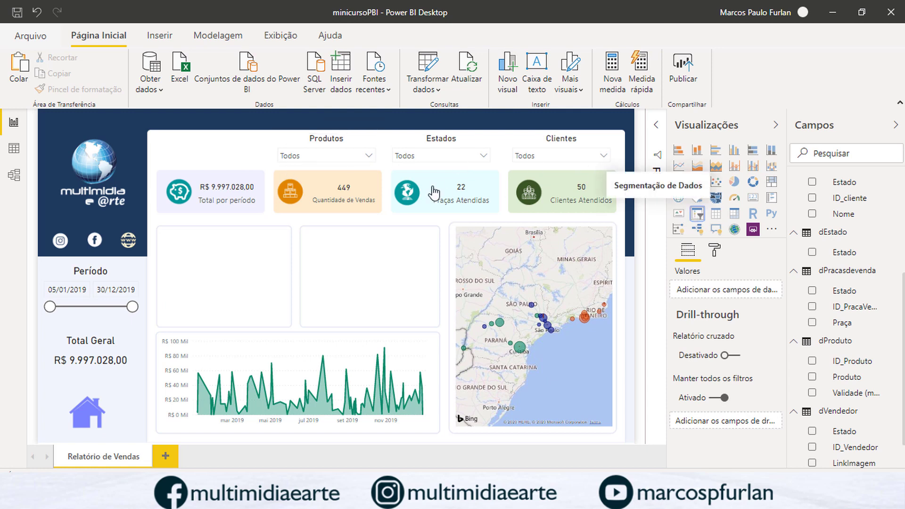
- Insert a new slicer and fit it into the space above the Total por período card
left_click(698, 216)
left_click_drag(254, 302, 273, 158)
left_click_drag(217, 199, 225, 165)
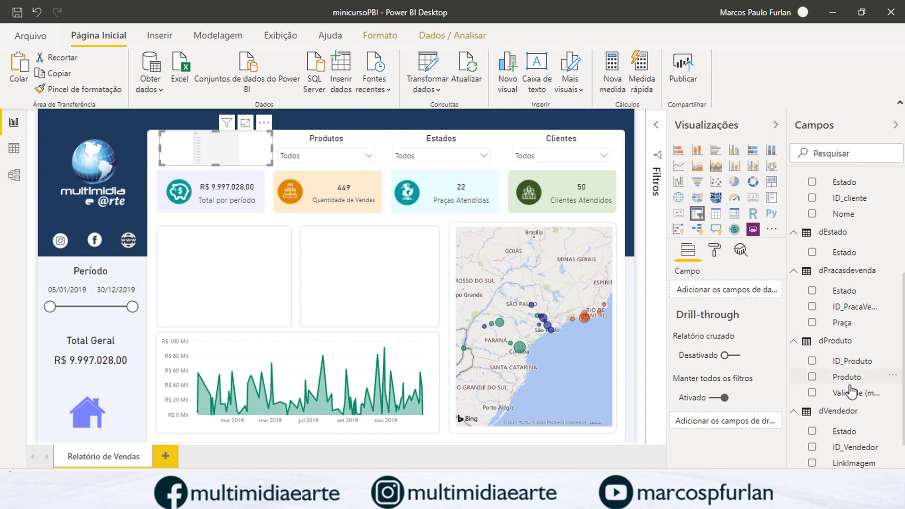
- Add dVendedor's Nome_Vendedor field to the new slicer and extend the slicer downward over the Total por período card
scroll(853, 335, "down", 1)
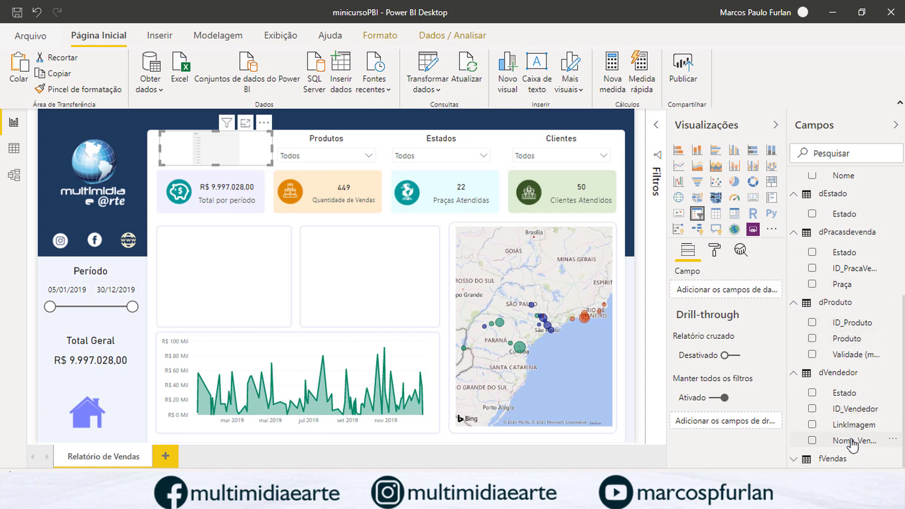
left_click_drag(838, 443, 228, 155)
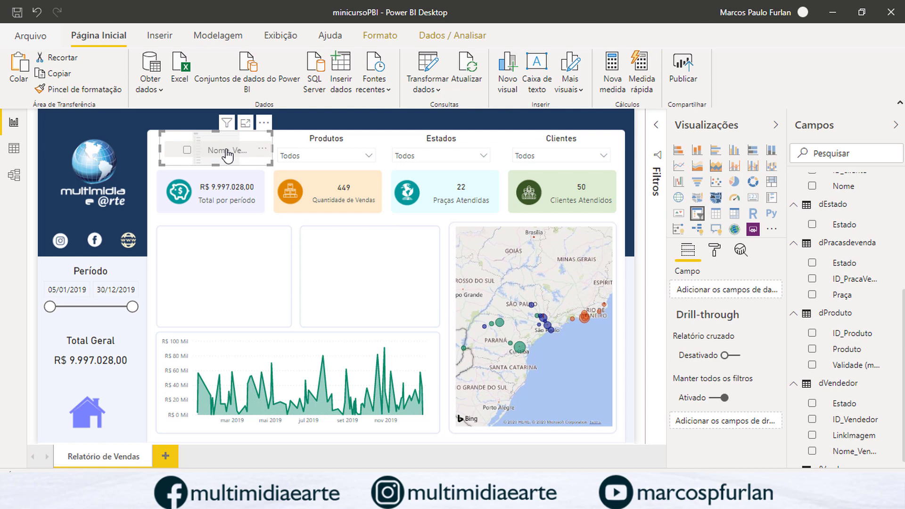
left_click_drag(216, 165, 227, 216)
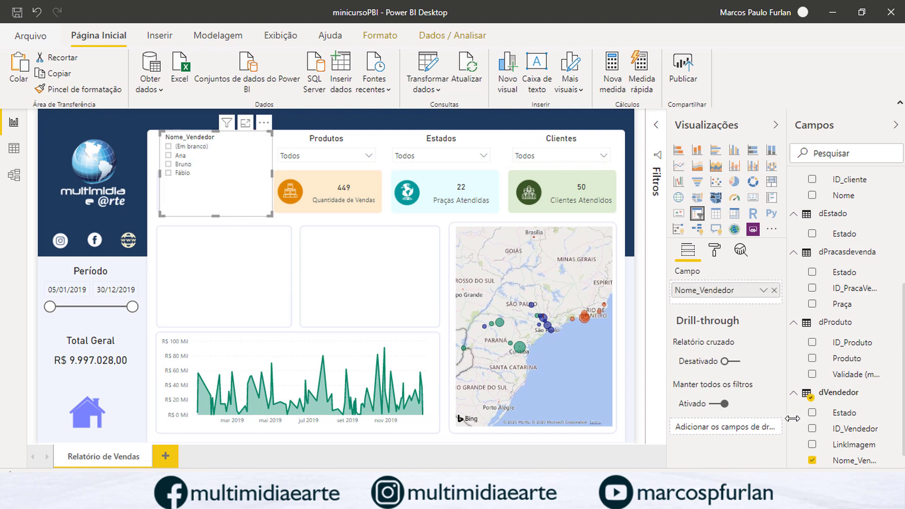
- Add the LinkImagem field below Nome_Vendedor in the slicer and expand the last seller to show its image link
left_click_drag(852, 456, 706, 309)
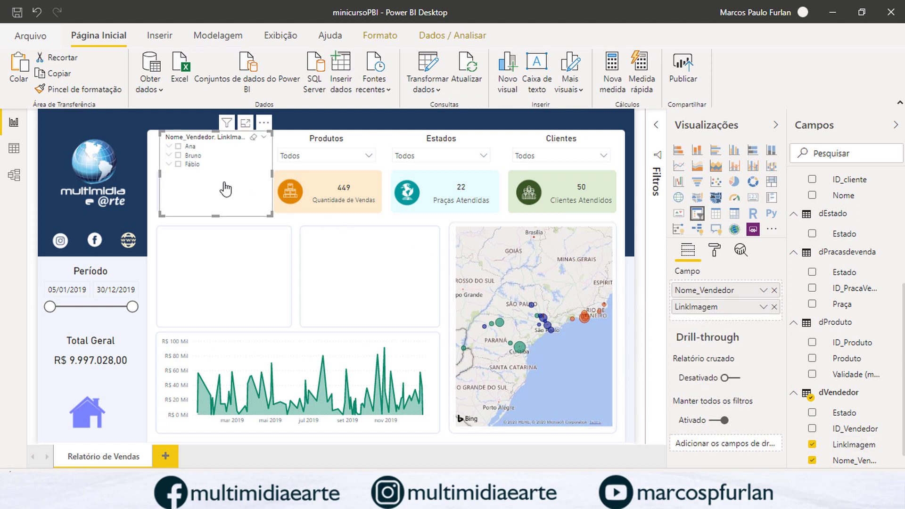
left_click(169, 164)
left_click(169, 165)
left_click(168, 164)
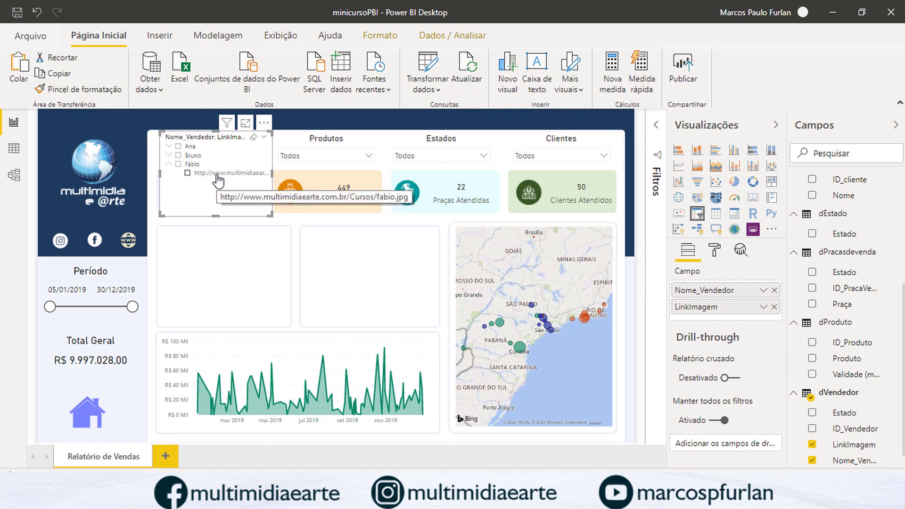
- Set the data category of dVendedor's LinkImagem column to URL da Imagem
left_click(859, 445)
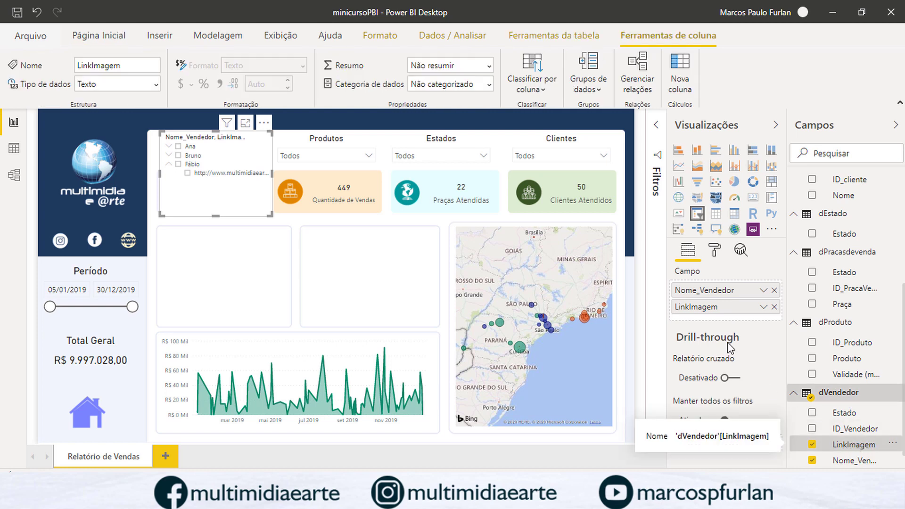
left_click(390, 38)
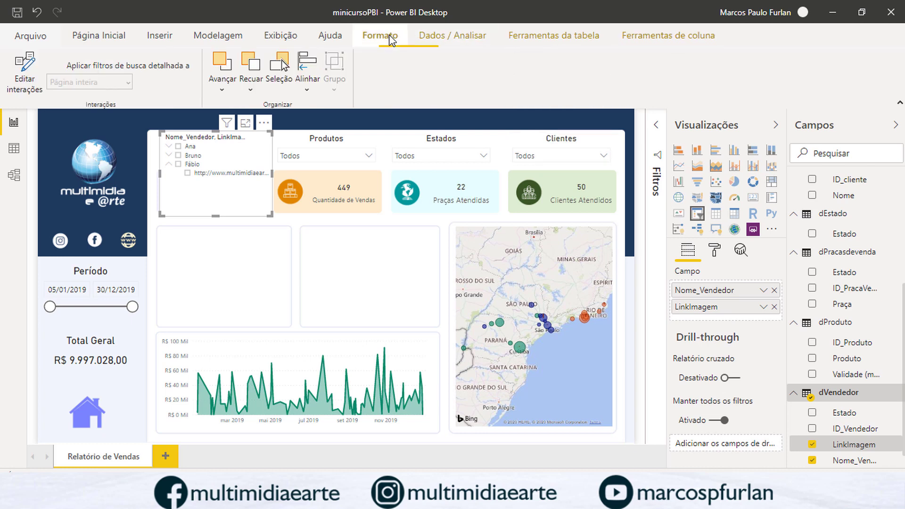
left_click(439, 36)
left_click(575, 41)
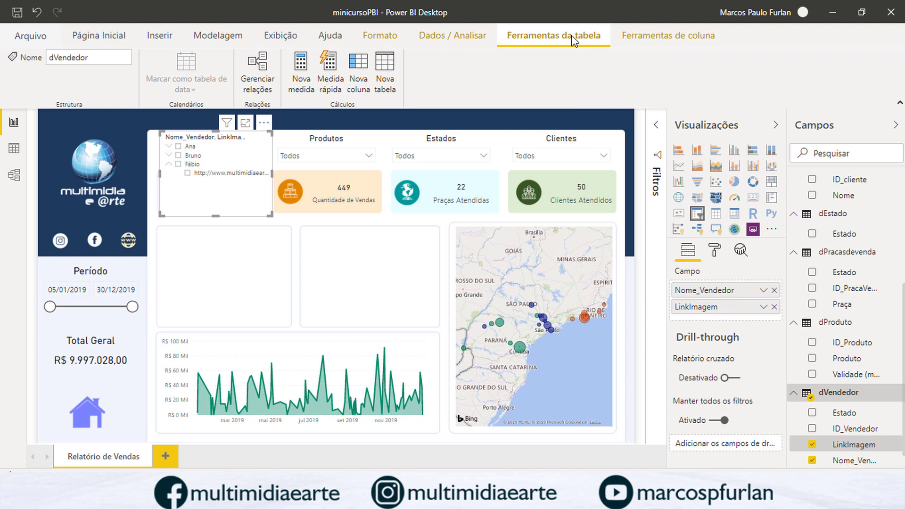
left_click(630, 34)
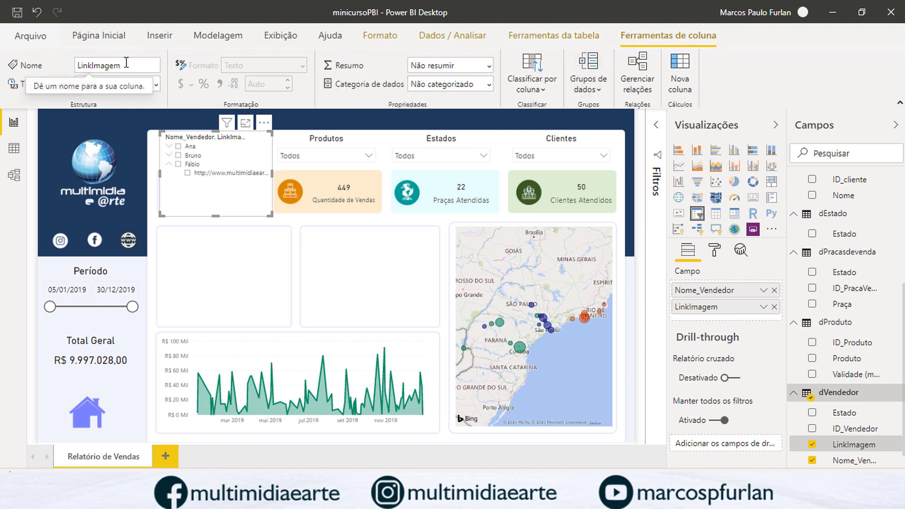
left_click_drag(125, 67, 2, 62)
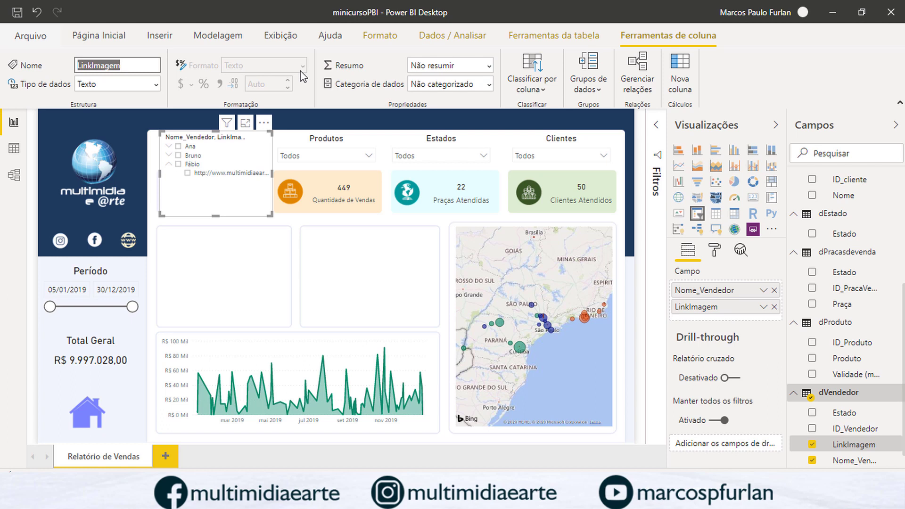
left_click(114, 83)
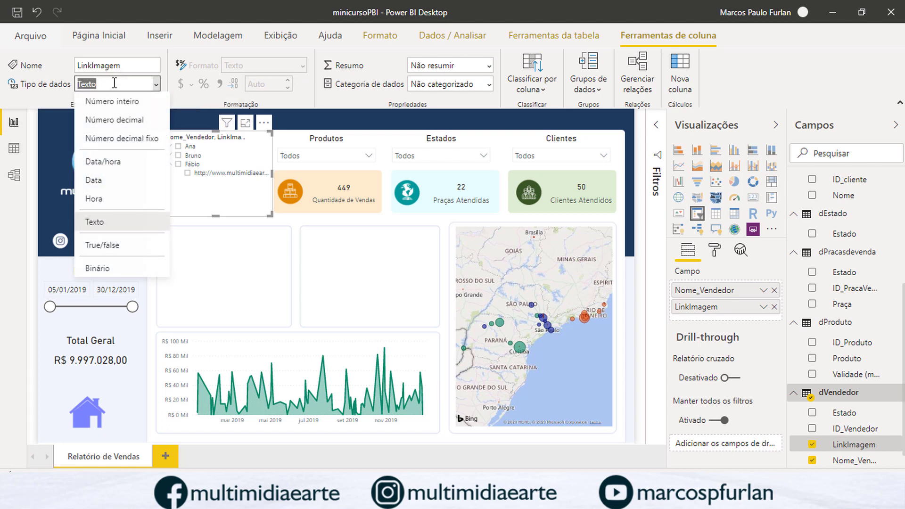
left_click(475, 83)
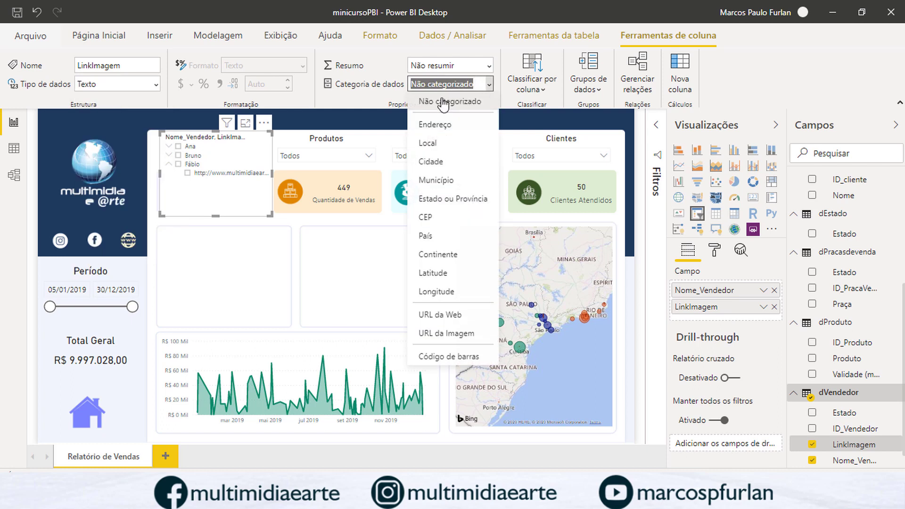
left_click(437, 335)
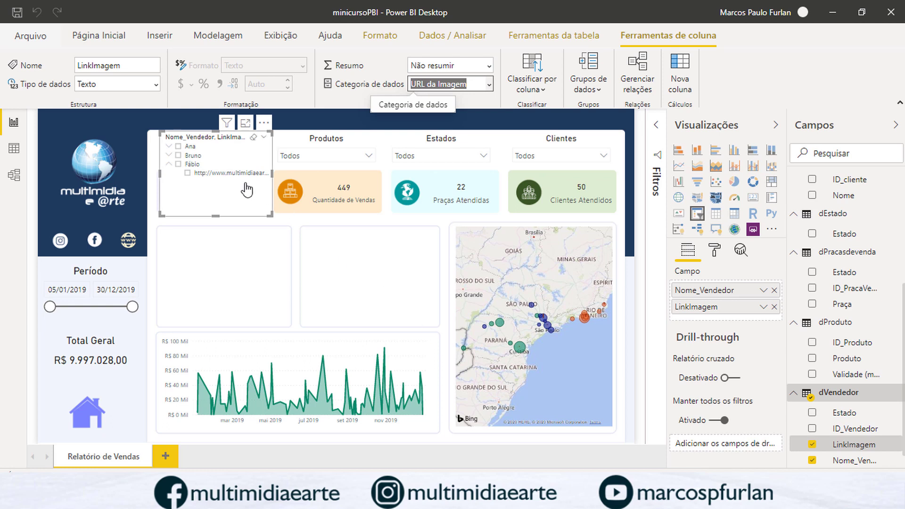
- Preview the seller visual as a table, turn it back into a slicer and remove its Nome_Vendedor field
left_click(716, 217)
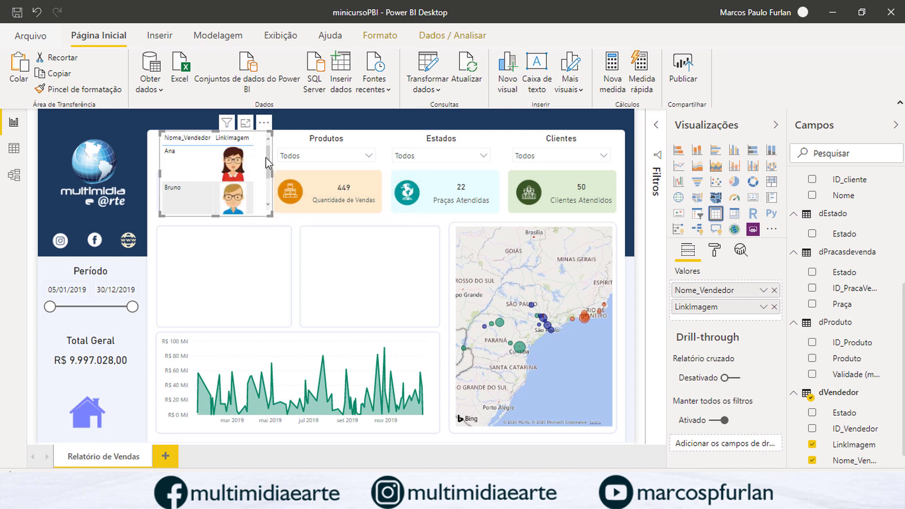
left_click(698, 215)
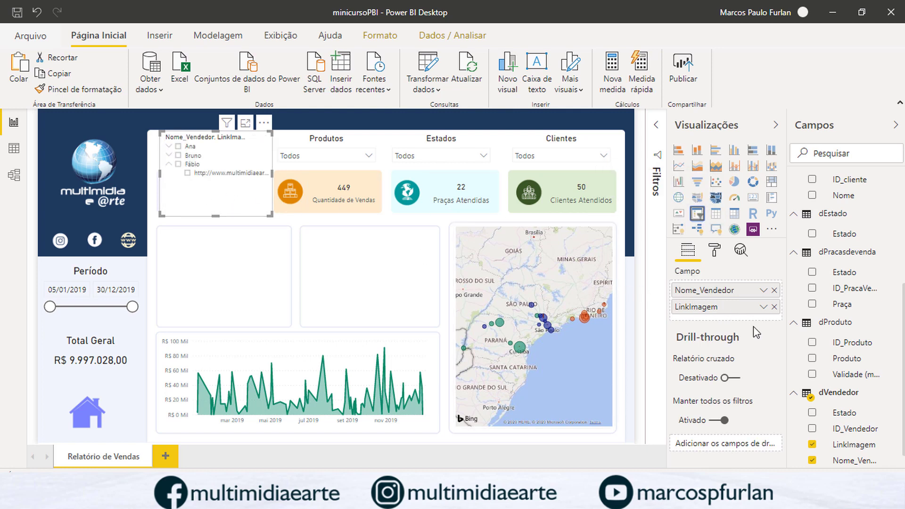
left_click(774, 290)
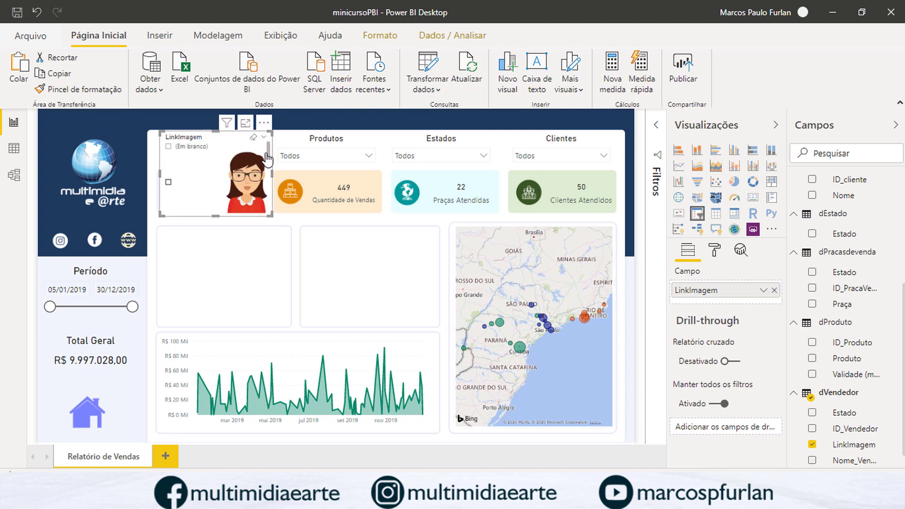
- Test the image slicer by looking through its items, then selecting and clearing the first seller's picture
scroll(268, 160, "down", 2)
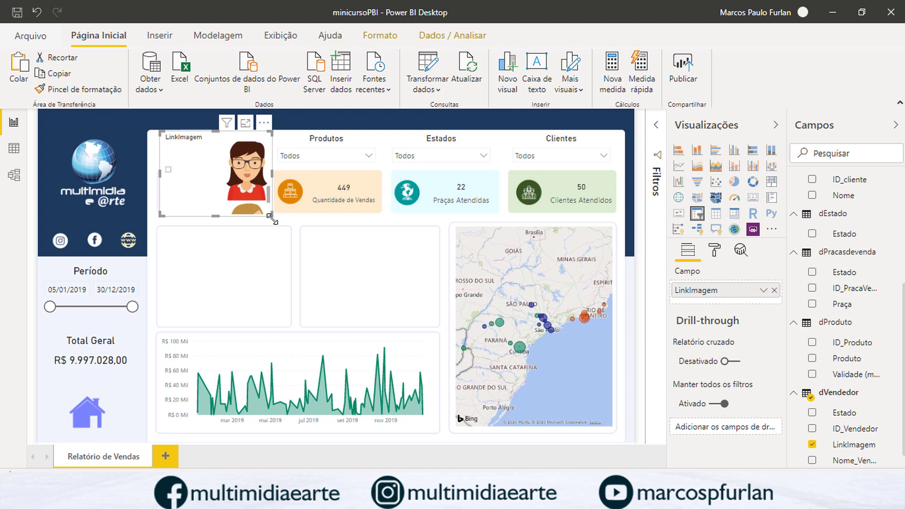
scroll(254, 188, "up", 2)
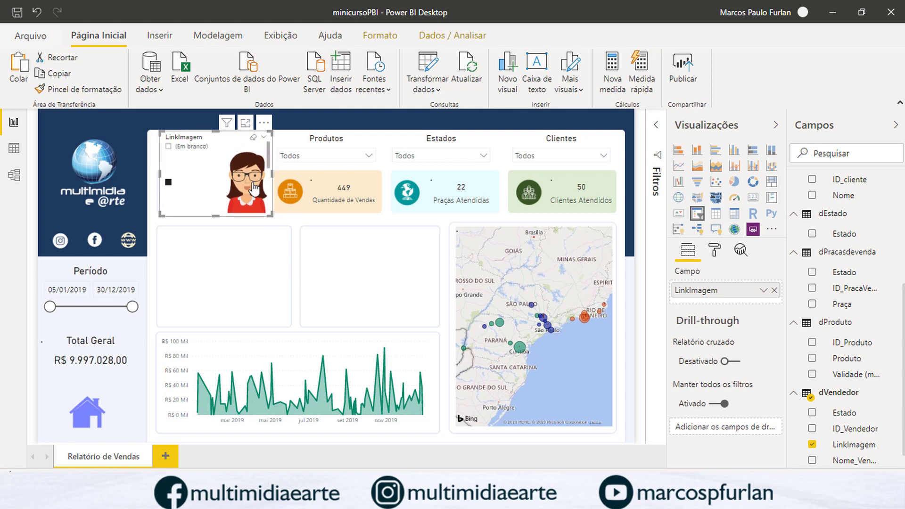
left_click(255, 188)
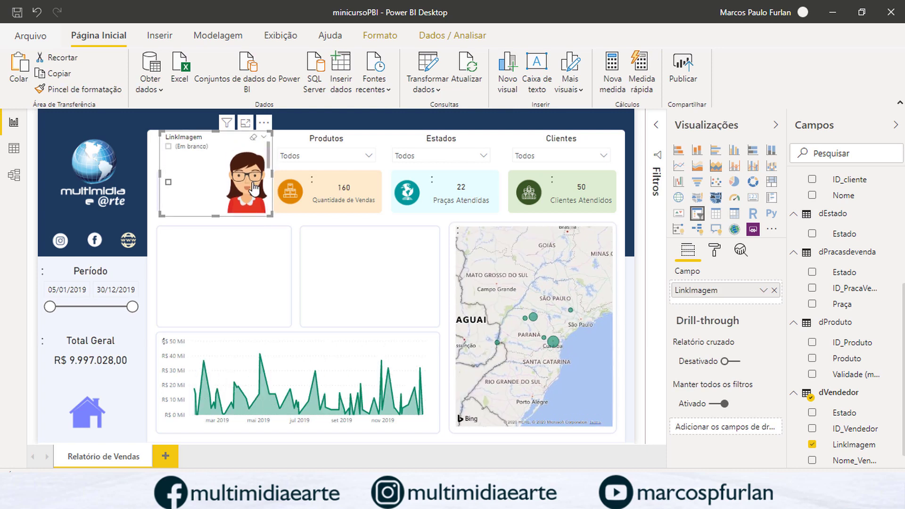
left_click(201, 195)
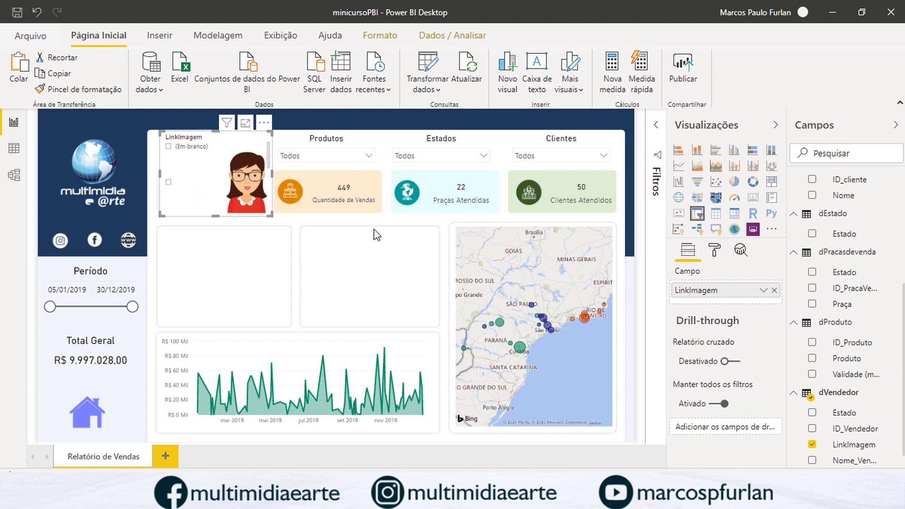
- Set the image slicer's orientation to Horizontal and widen it across to the Clientes slicer
left_click(716, 252)
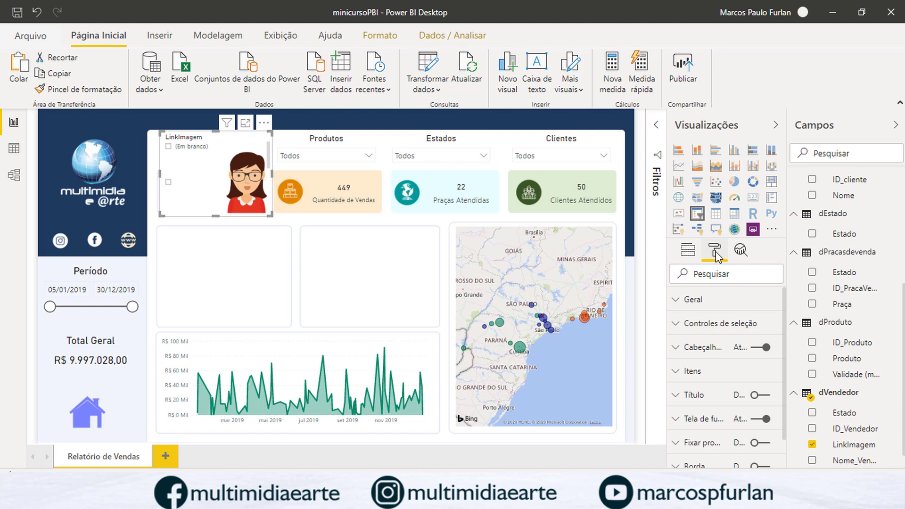
left_click(676, 302)
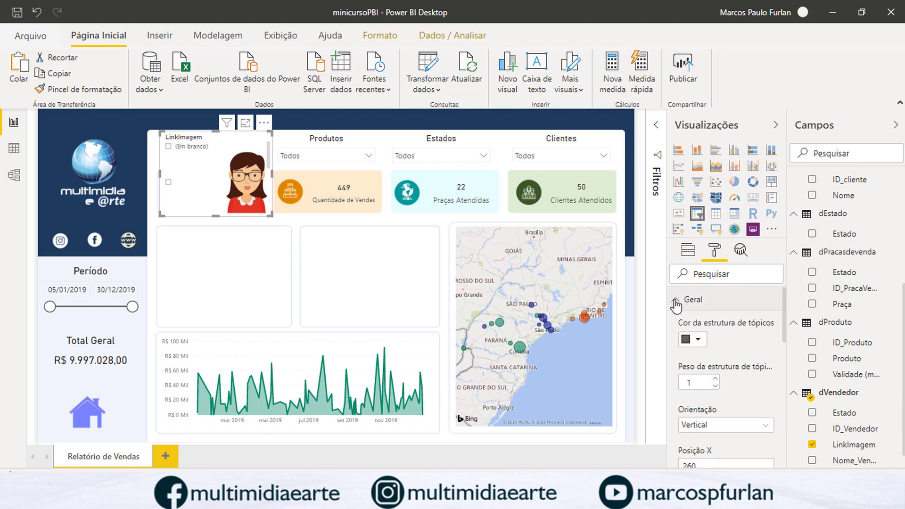
left_click(728, 426)
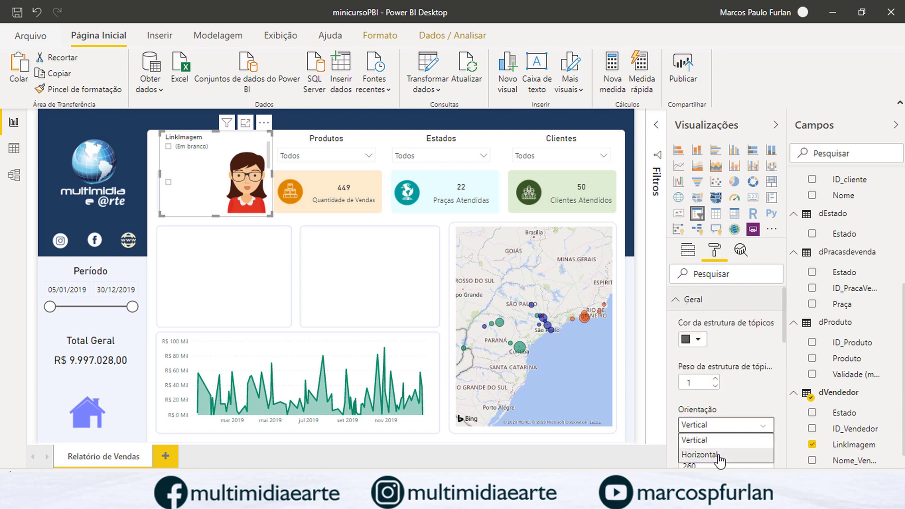
left_click(720, 455)
left_click_drag(271, 174, 524, 178)
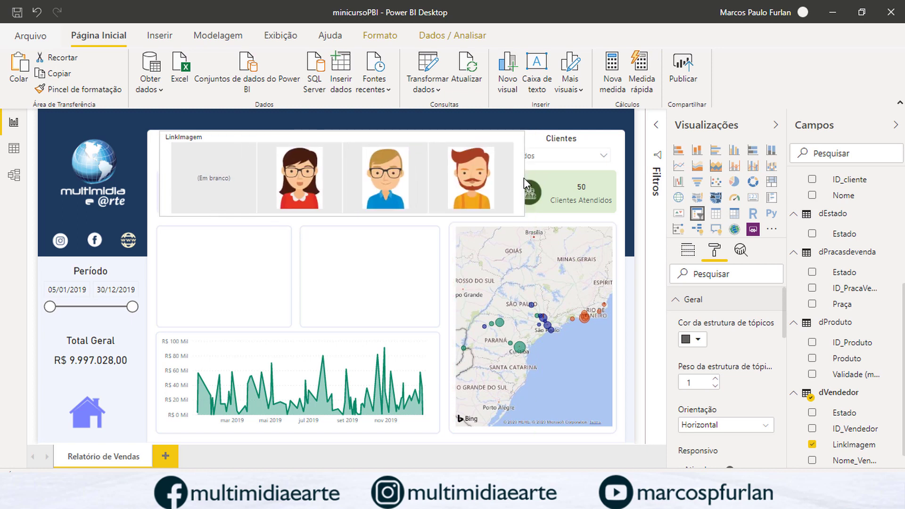
- Filter the image slicer on LinkImagem to include every value except (Em branco)
left_click(656, 125)
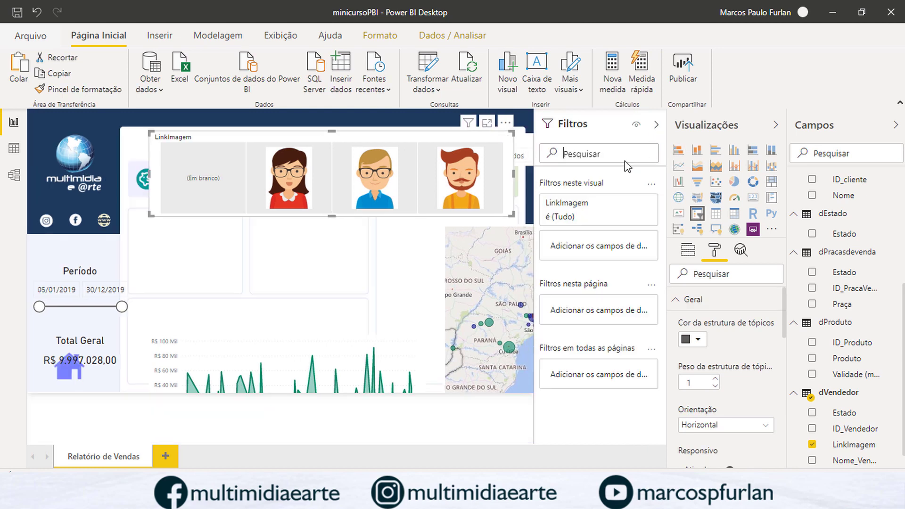
left_click(614, 215)
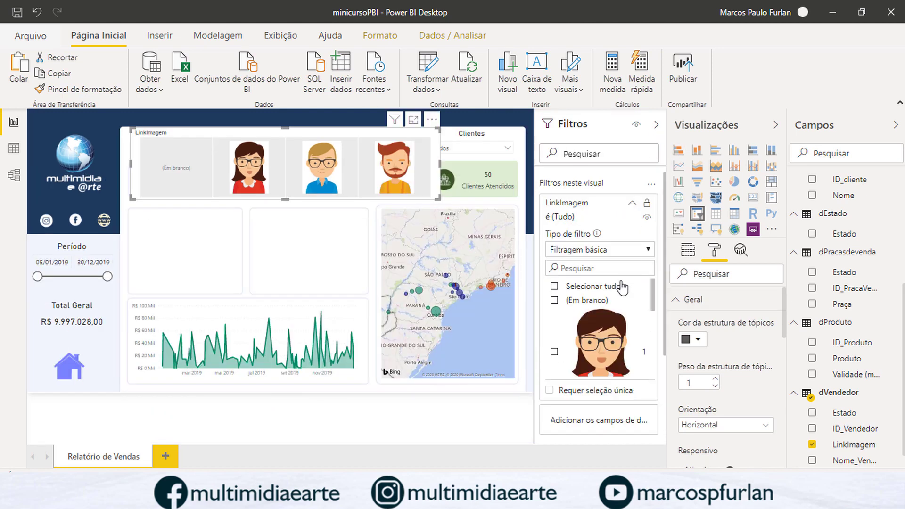
left_click(556, 287)
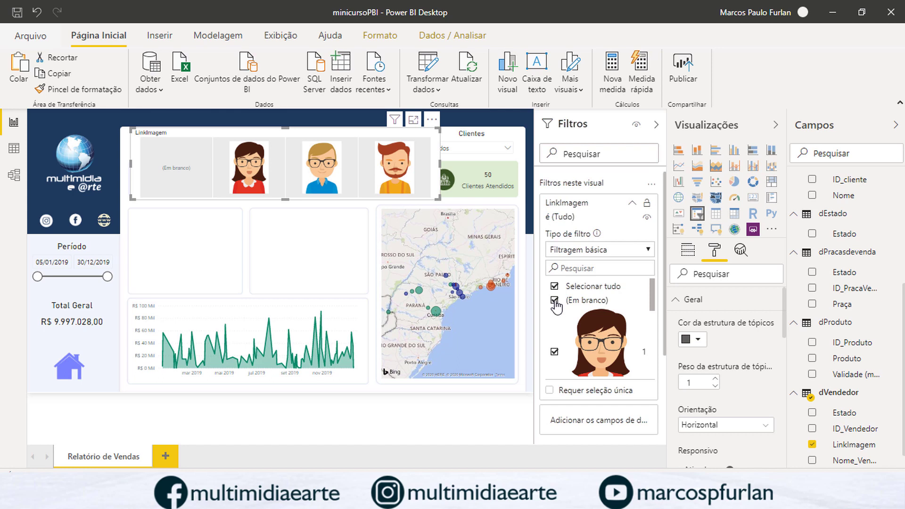
left_click(554, 300)
left_click(656, 125)
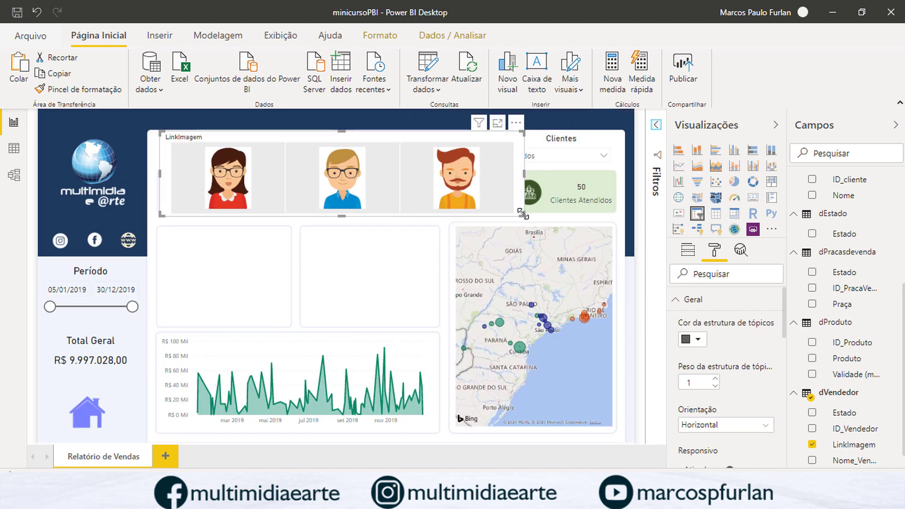
- Shrink the image slicer into the space above the Total por período card
left_click_drag(522, 214, 263, 166)
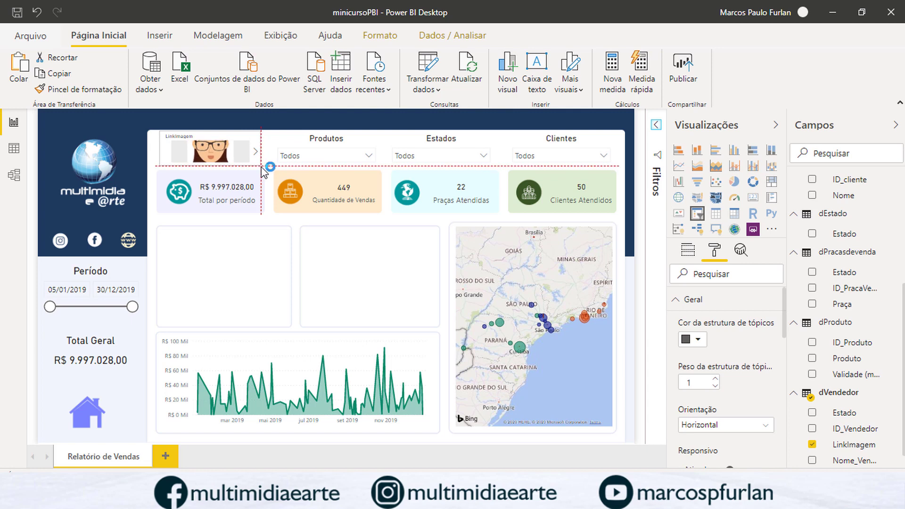
left_click_drag(262, 166, 262, 168)
left_click(262, 168)
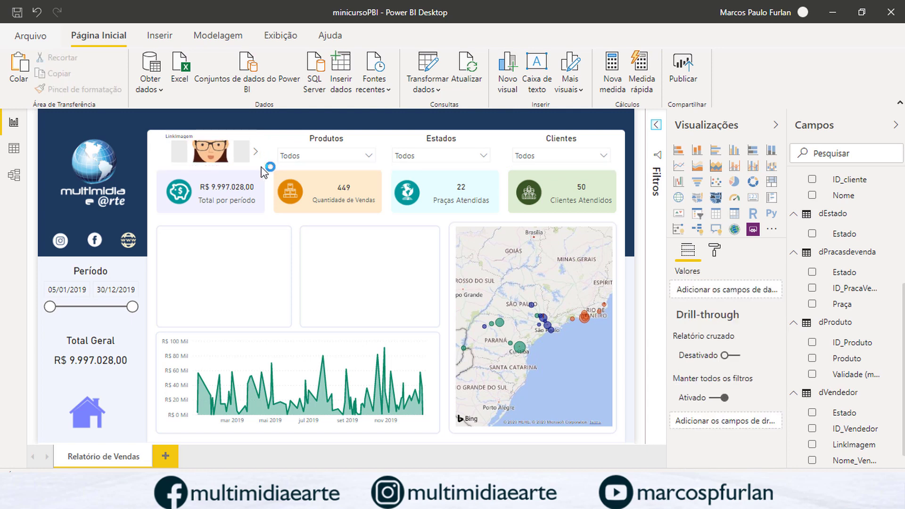
- Delete the image slicer and check the seller buttons of the published report in the browser before returning to Power BI Desktop
left_click(237, 160)
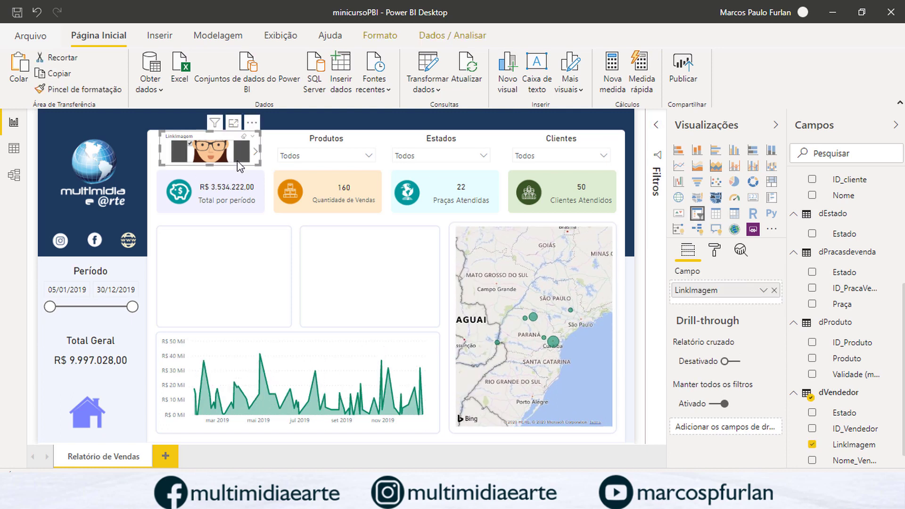
key("Delete")
key("alt+Tab")
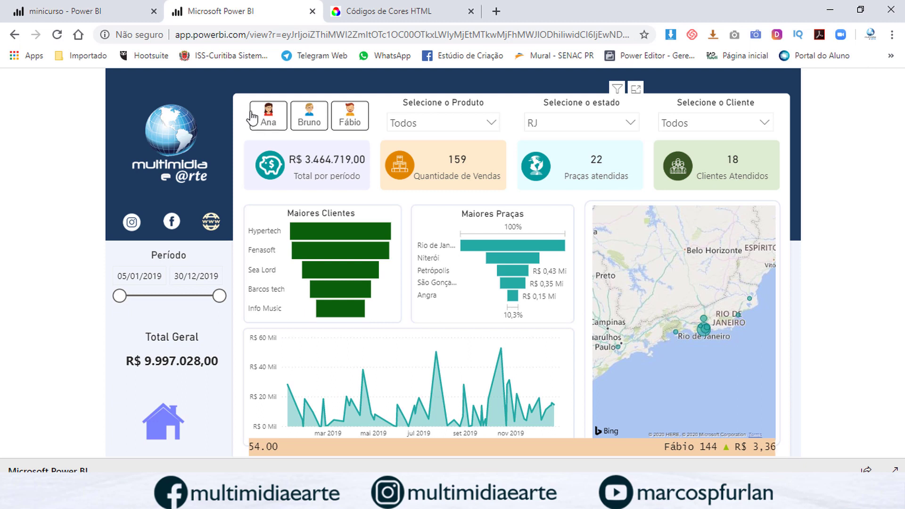
key("alt+Tab")
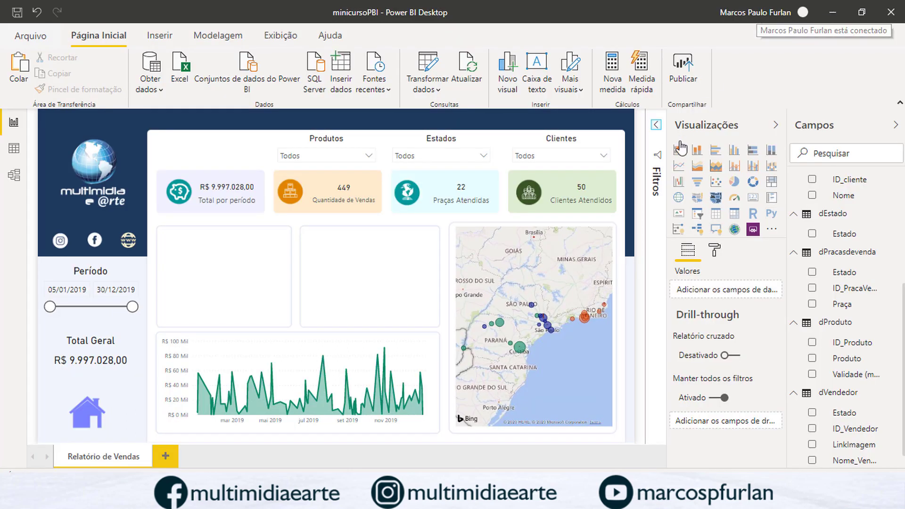
- Open the AppSource marketplace for importing a custom visual and browse the Tudo category
left_click(772, 230)
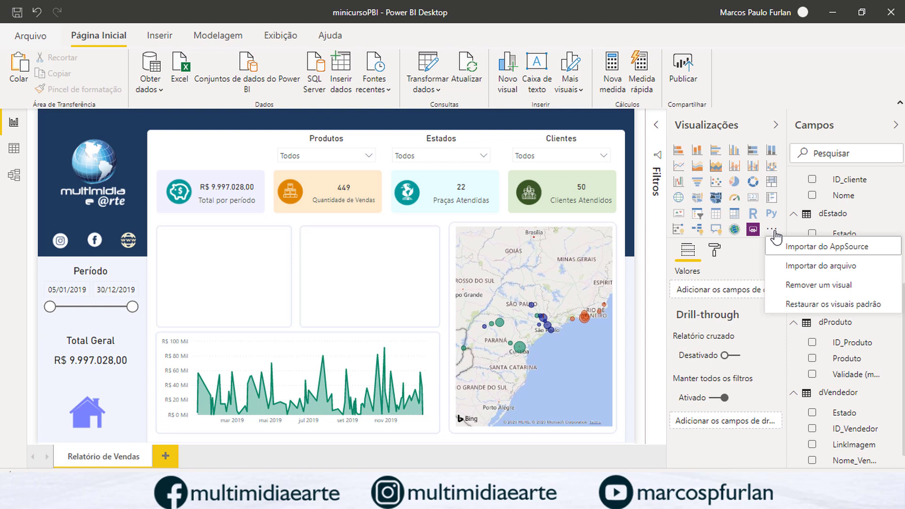
left_click(888, 246)
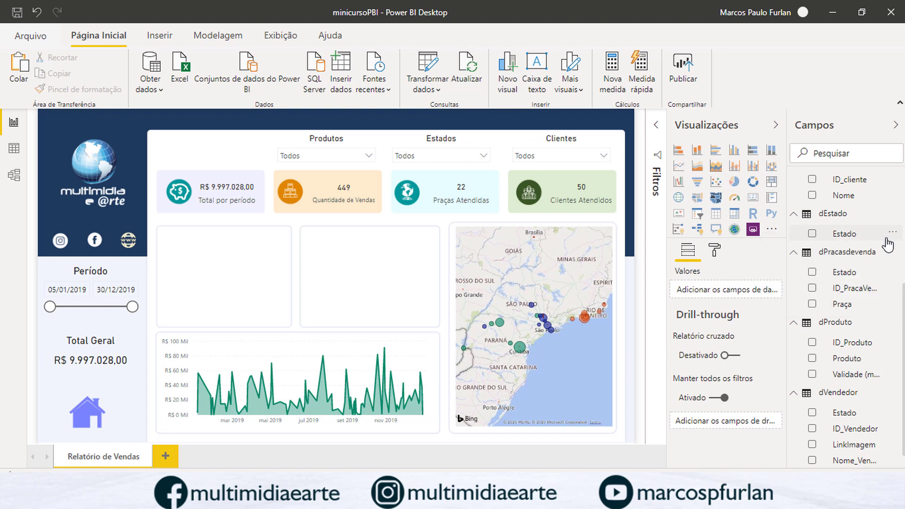
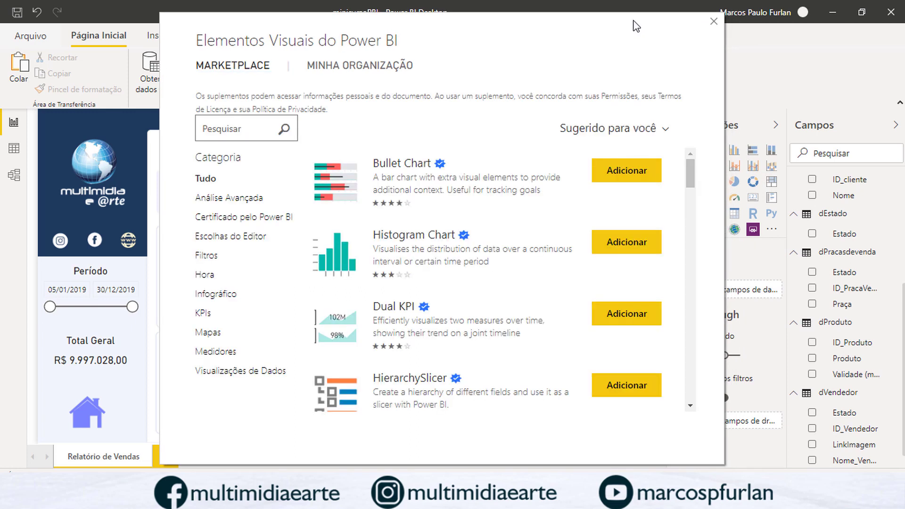
scroll(384, 155, "down", 10)
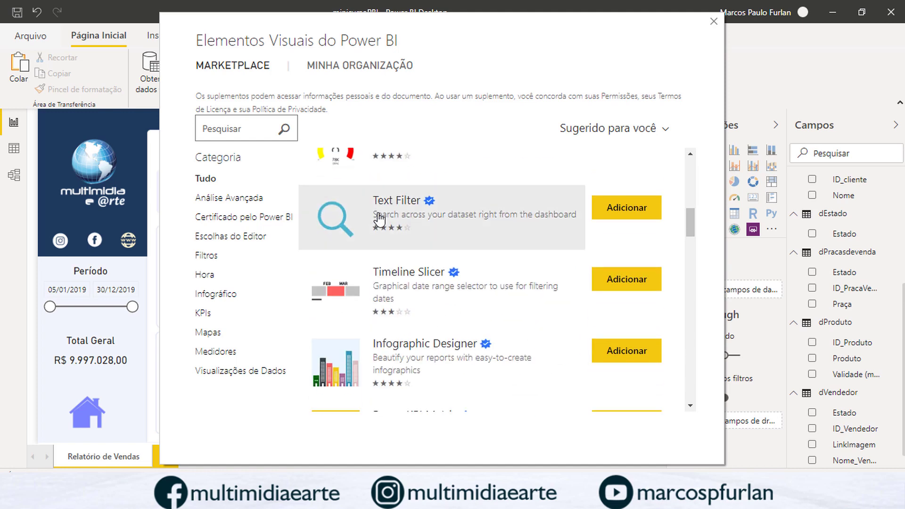
- Browse the custom visuals offered in the marketplace, such as charts, gauges, KPI visuals and slicers
scroll(377, 220, "up", 3)
scroll(377, 219, "down", 5)
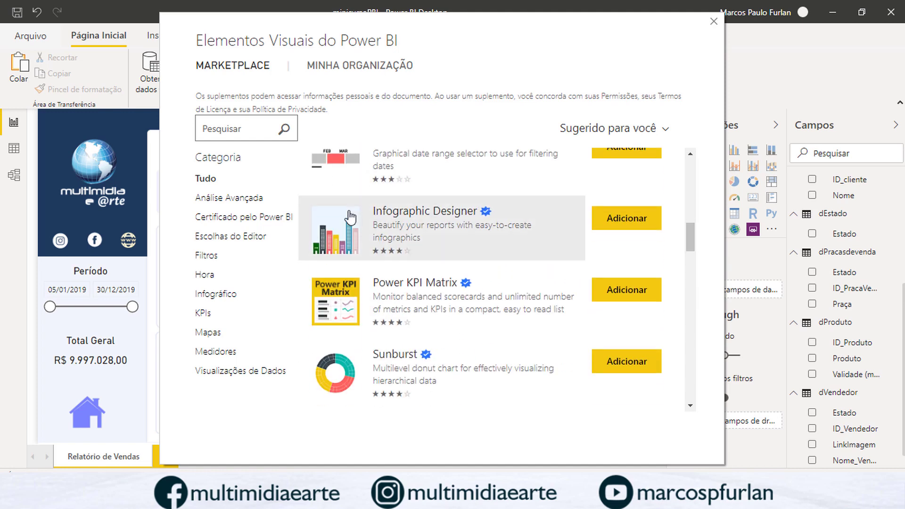
scroll(380, 245, "down", 4)
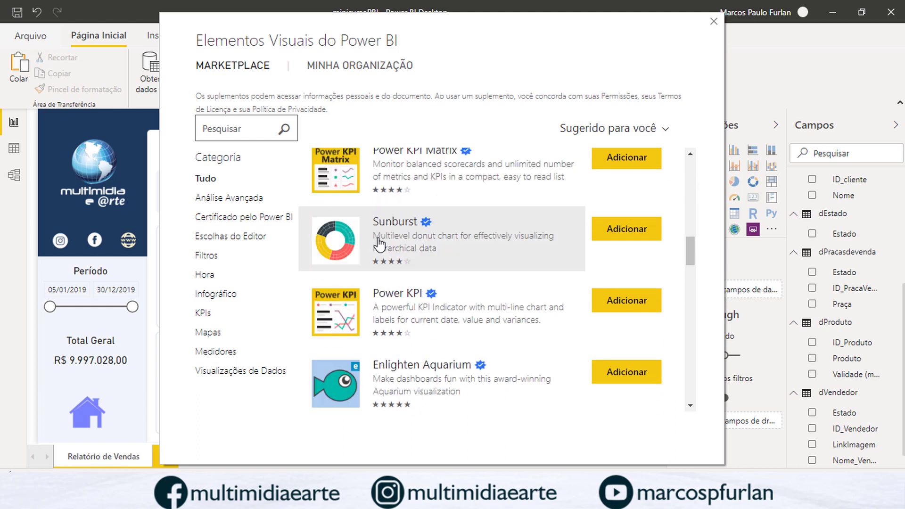
scroll(378, 256, "down", 4)
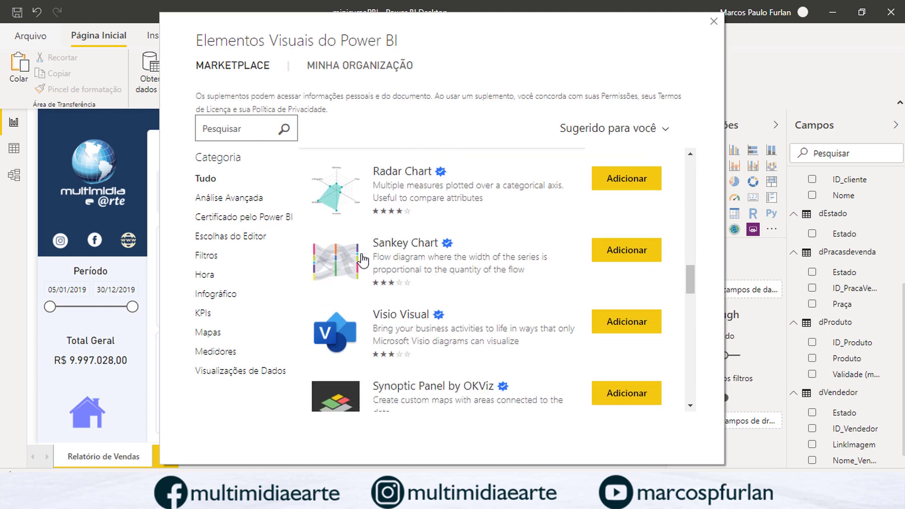
scroll(361, 256, "down", 8)
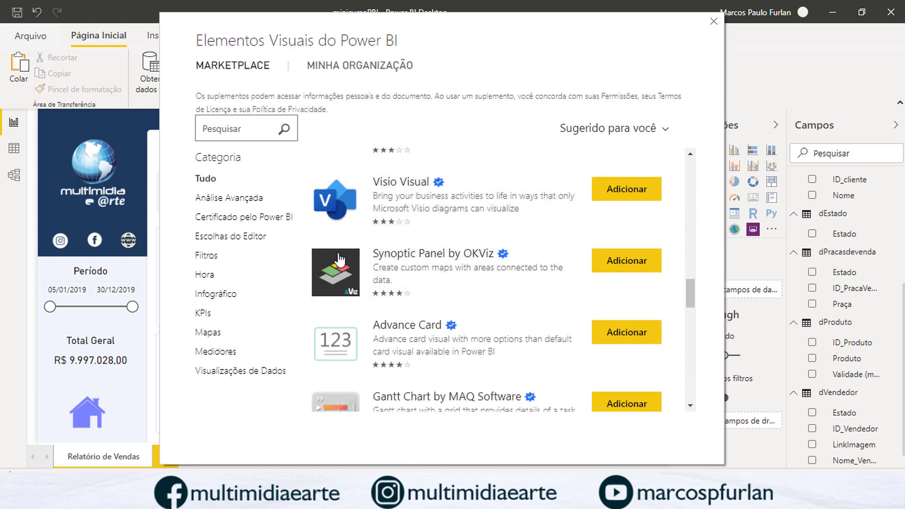
scroll(358, 268, "down", 3)
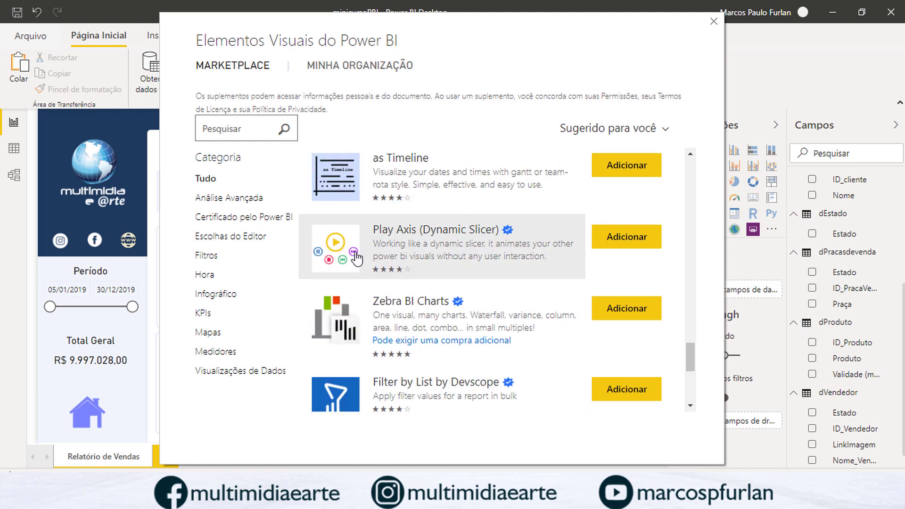
scroll(358, 259, "up", 4)
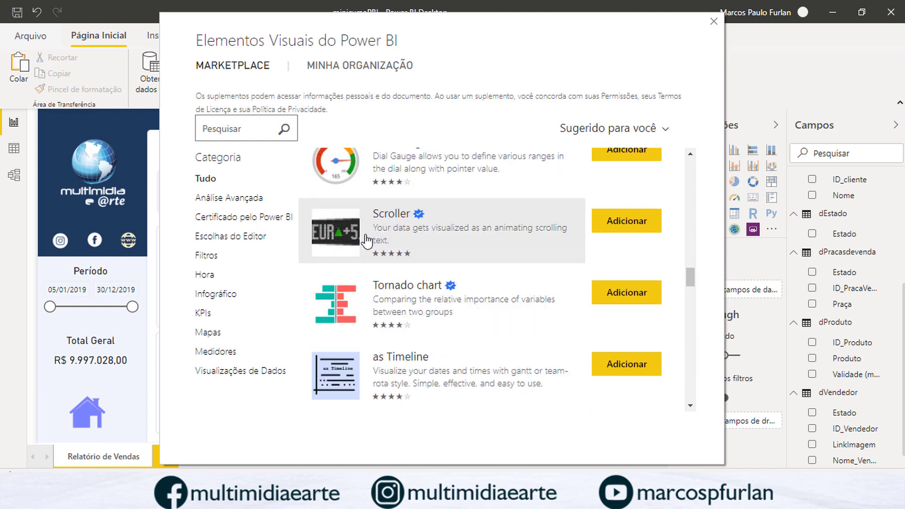
scroll(368, 238, "down", 3)
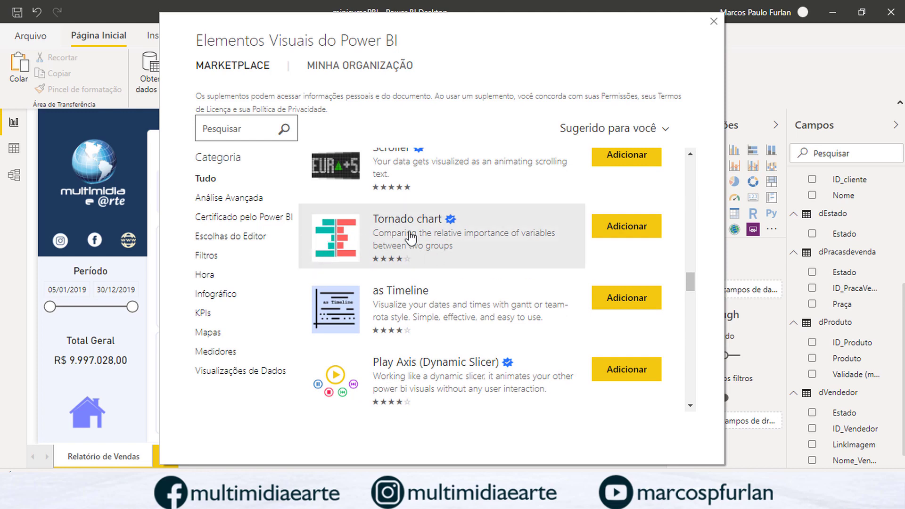
scroll(413, 236, "down", 3)
scroll(405, 240, "down", 3)
scroll(401, 241, "up", 6)
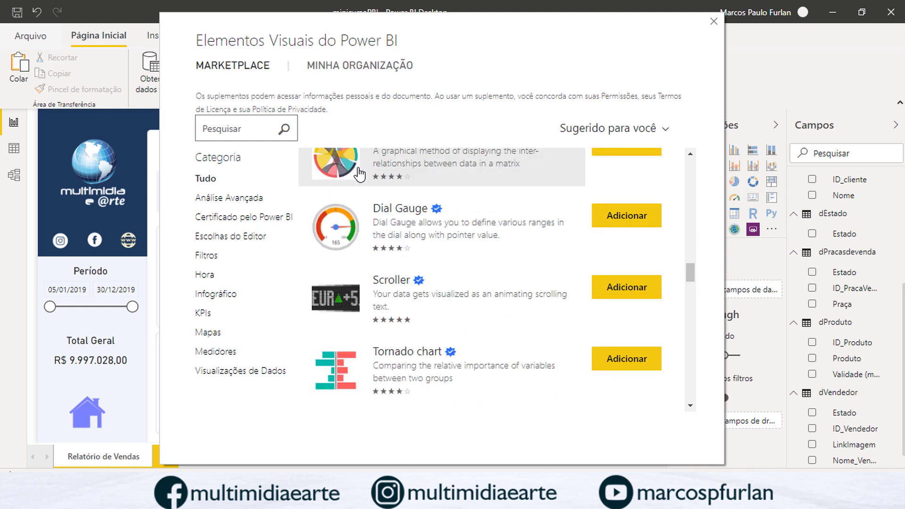
- Search the marketplace for "chiclet" and import the Chiclet Slicer visual into the report
left_click(259, 134)
type("chicle")
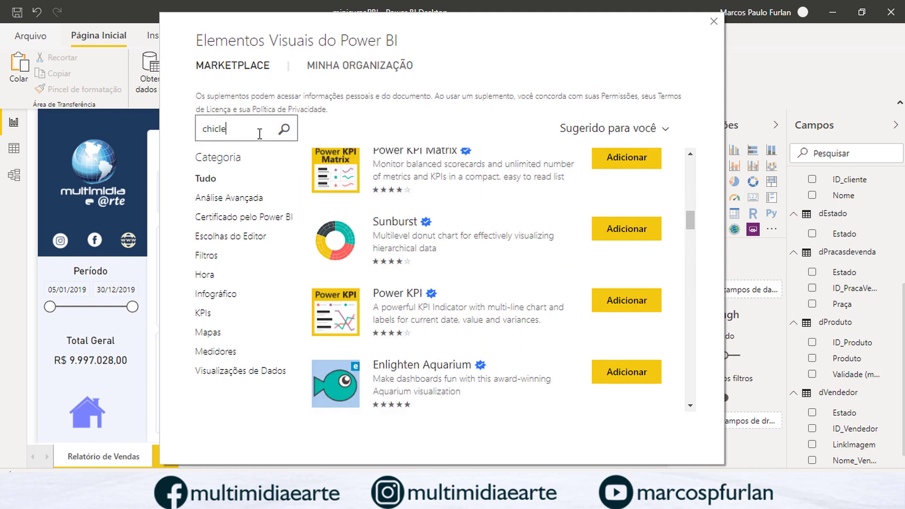
type("t")
left_click(284, 128)
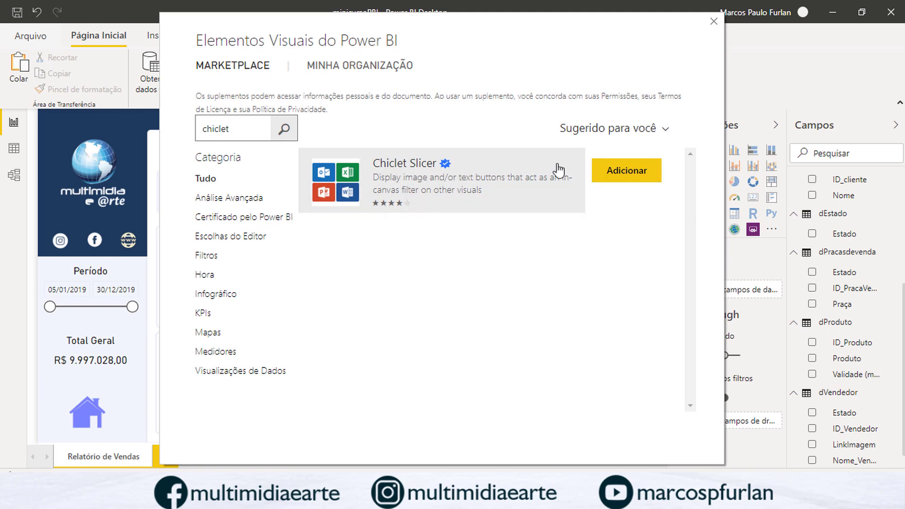
left_click(613, 171)
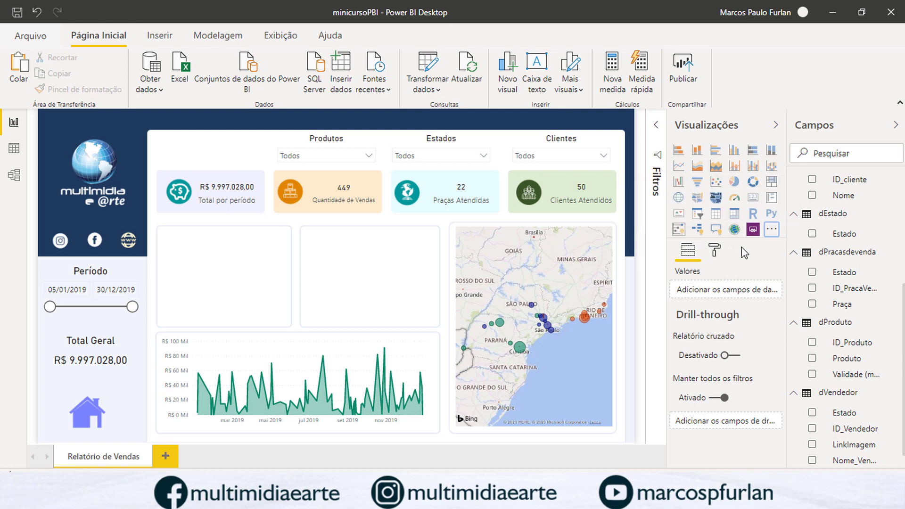
left_click(568, 268)
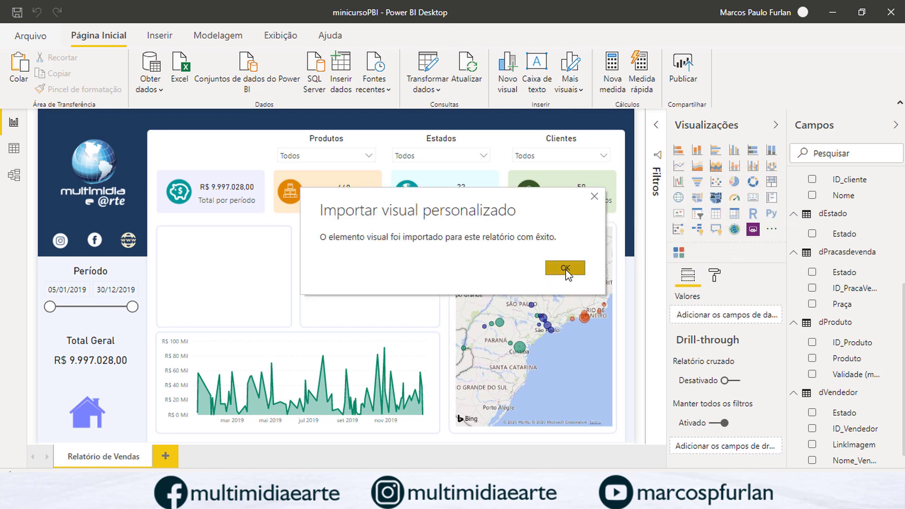
- Insert a Chiclet Slicer on the report page and shrink it to fit the empty space above the Total por período card
left_click(679, 255)
left_click_drag(237, 262, 265, 183)
left_click_drag(210, 213, 225, 166)
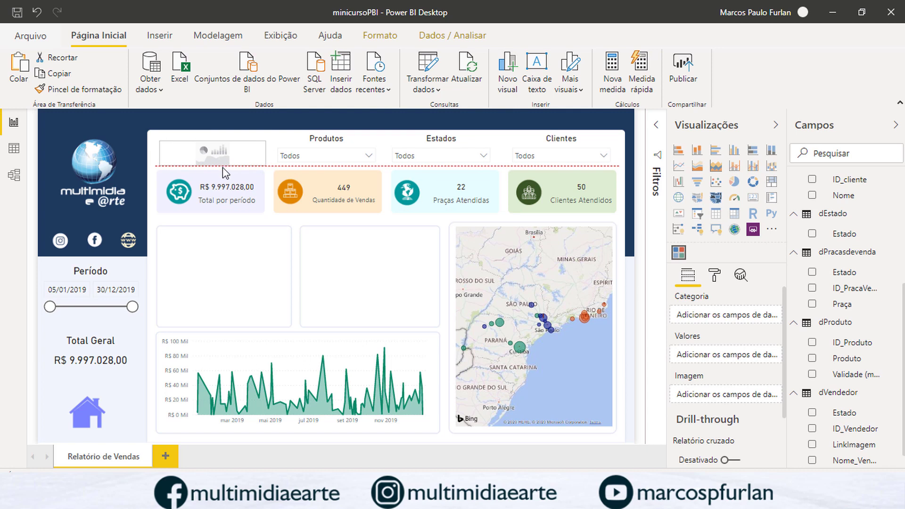
left_click(631, 324)
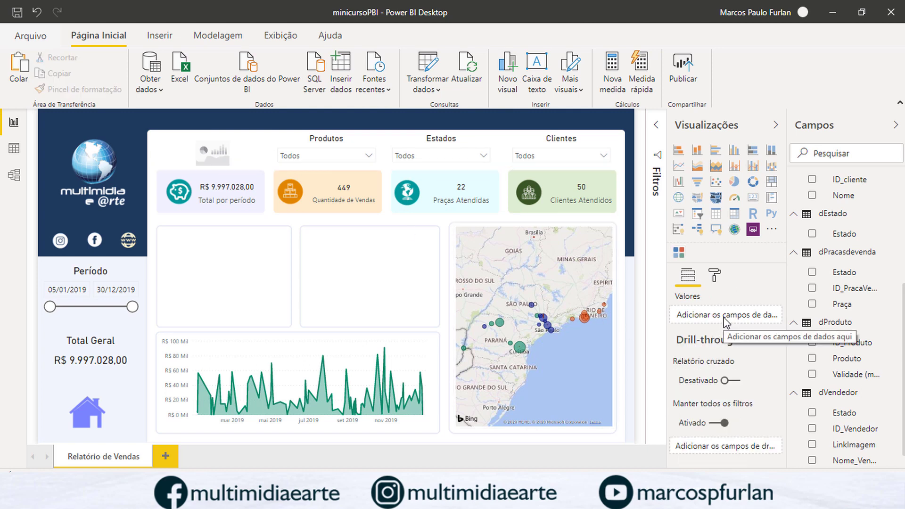
- Assign the Nome_Vendedor field from dVendedor as the Category of the new Chiclet Slicer
left_click(224, 165)
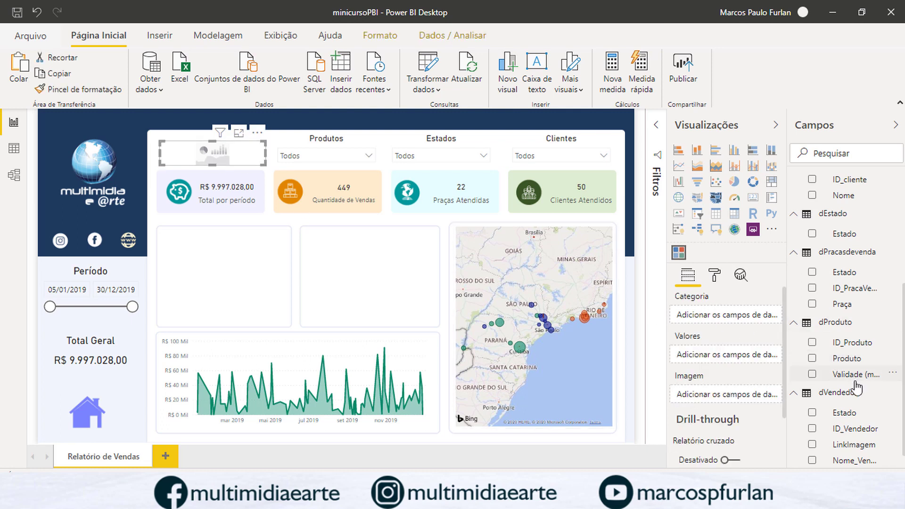
scroll(863, 422, "down", 1)
left_click_drag(867, 444, 739, 322)
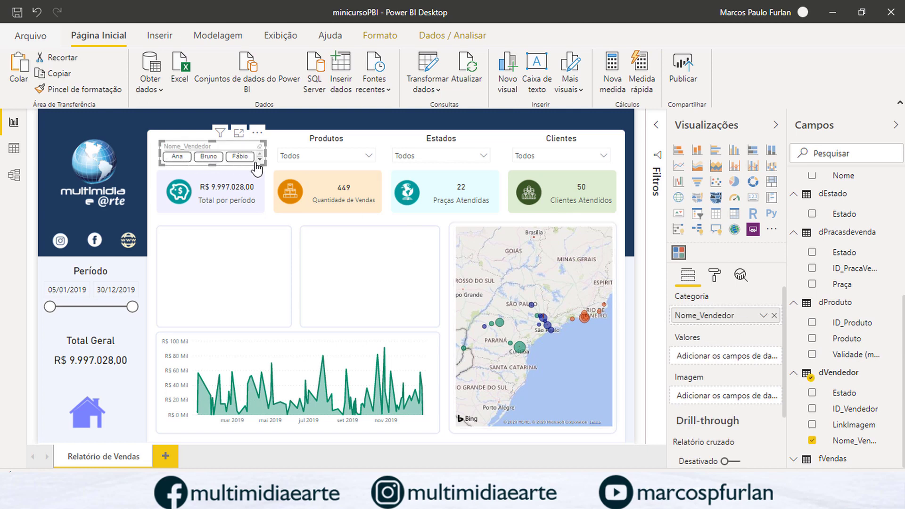
- Turn off the Chiclet Slicer's header (Cabeçalho) and extend the slicer's upper edge slightly upward
left_click(715, 277)
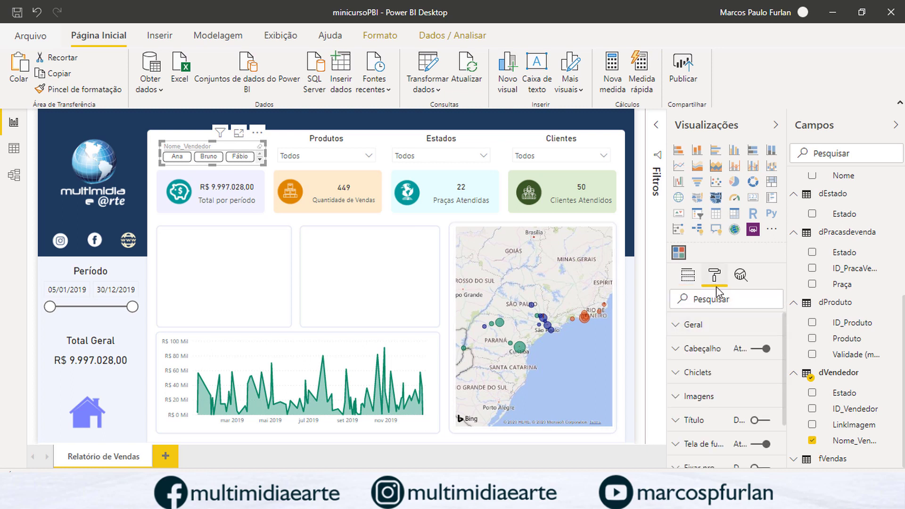
left_click(754, 351)
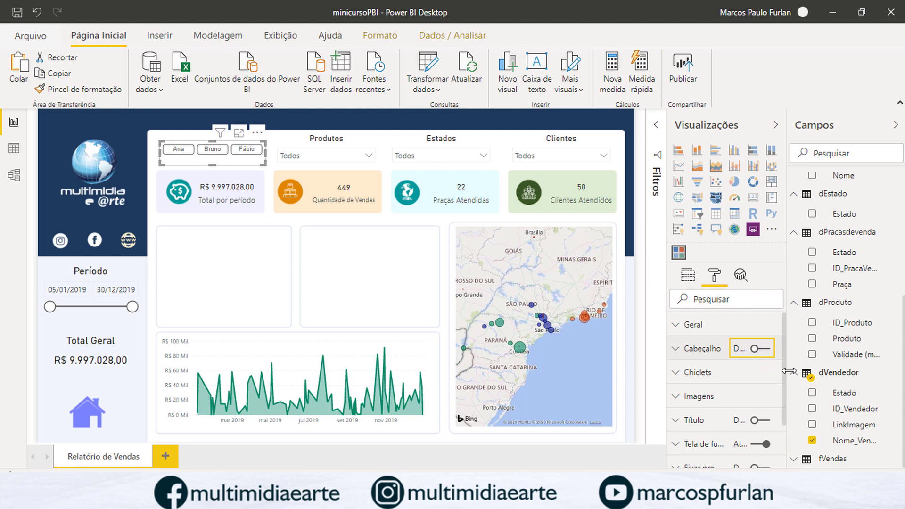
left_click_drag(213, 141, 214, 134)
- Assign the LinkImagem field as the slicer's Image and enlarge the slicer so pictures and names both fit
left_click(853, 425)
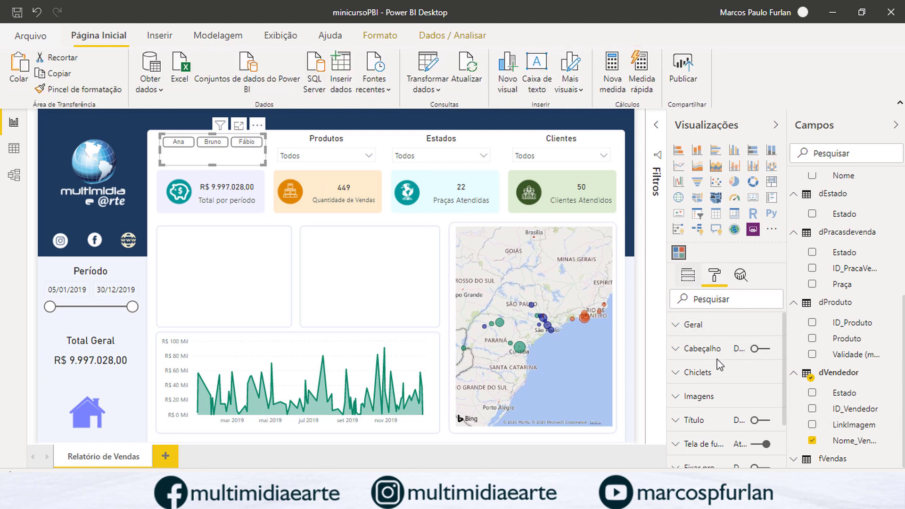
left_click(688, 275)
left_click_drag(846, 425, 729, 396)
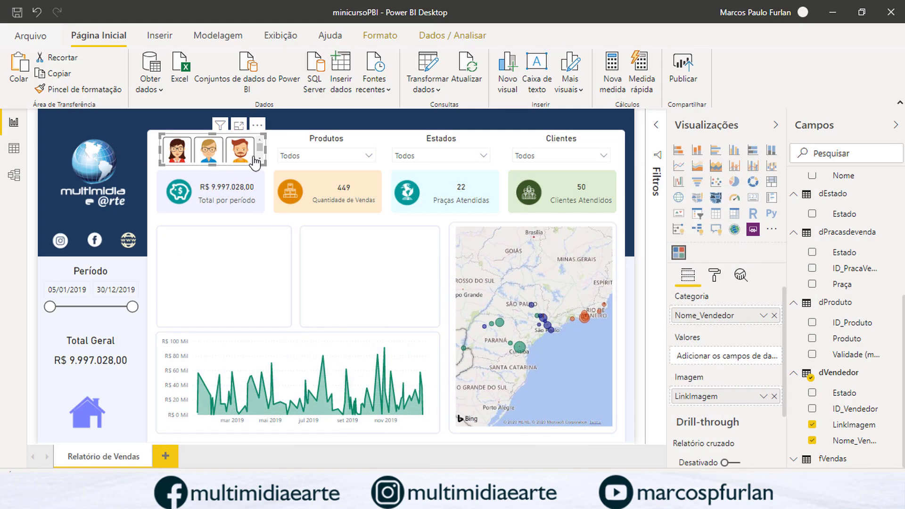
left_click_drag(263, 164, 290, 197)
- Examine the slicer's General and Chiclets formatting options, including orientation, columns, multiple selection, size, colours and outline
left_click(716, 277)
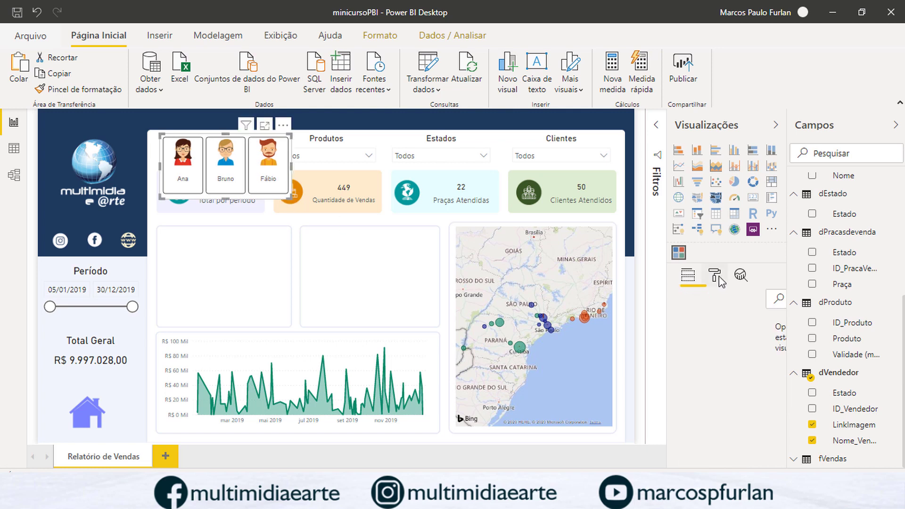
left_click(716, 277)
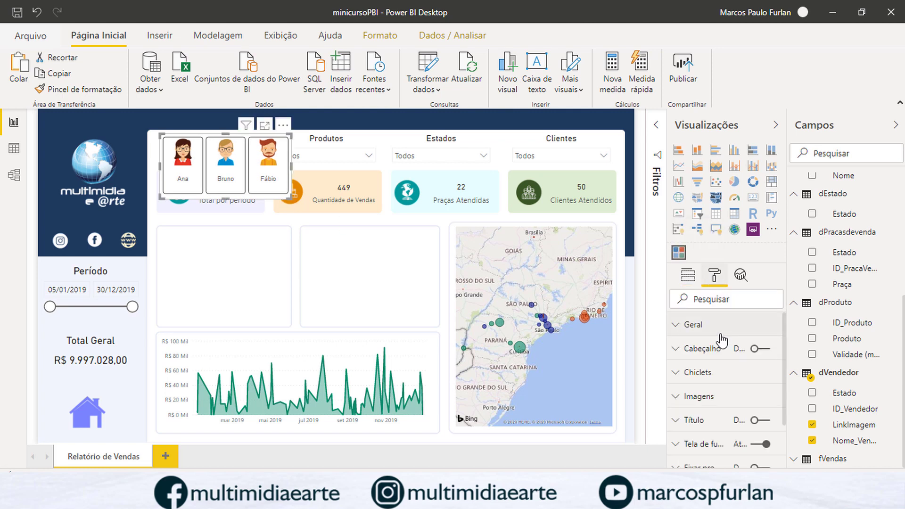
left_click(686, 326)
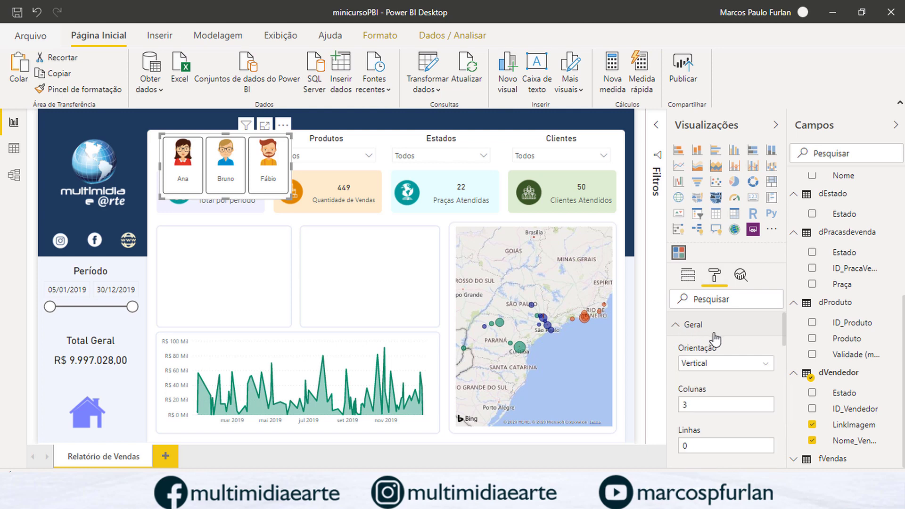
scroll(744, 366, "down", 5)
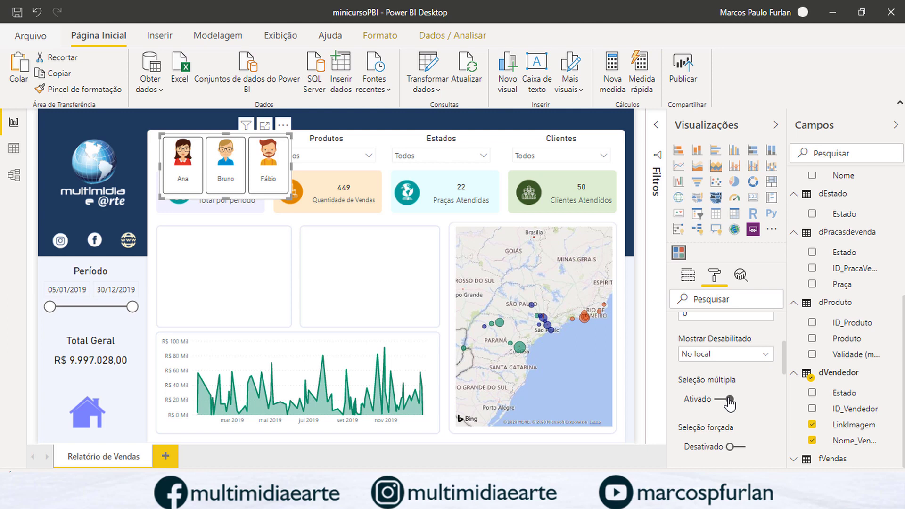
scroll(741, 401, "down", 3)
scroll(744, 404, "down", 10)
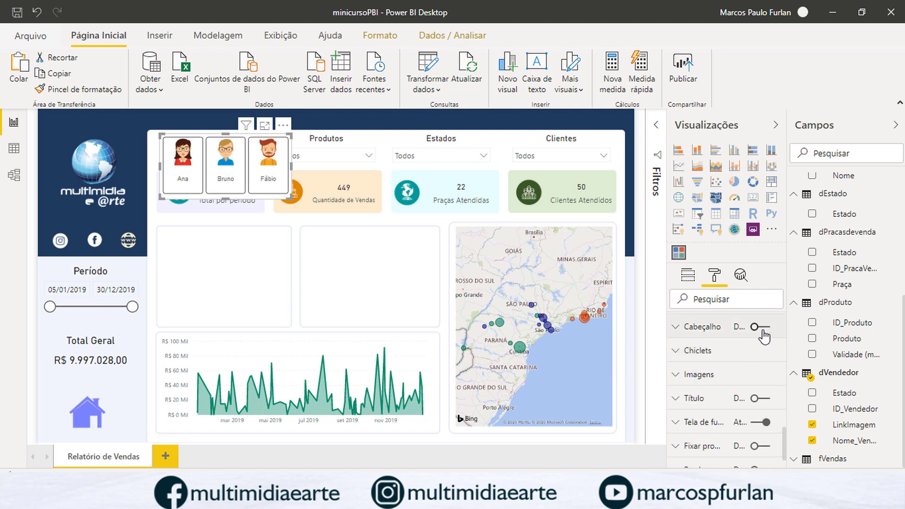
left_click(681, 357)
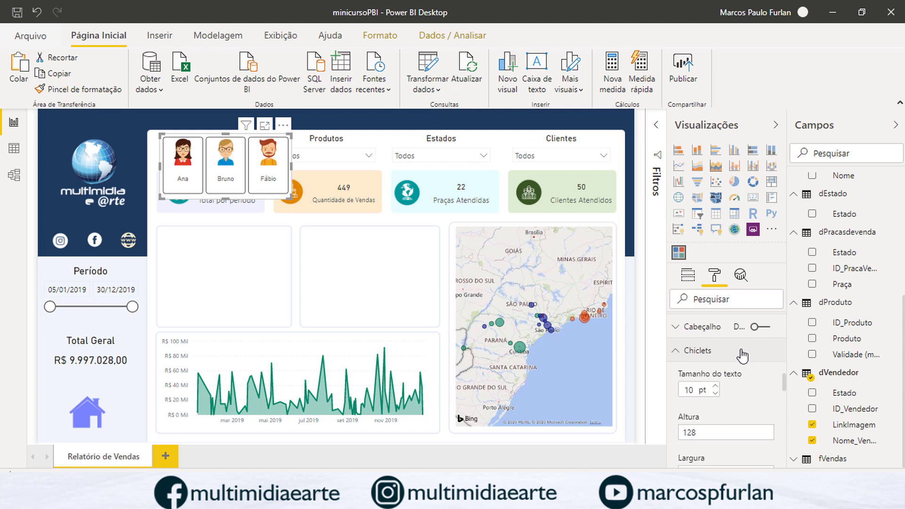
scroll(744, 356, "down", 2)
scroll(744, 354, "down", 5)
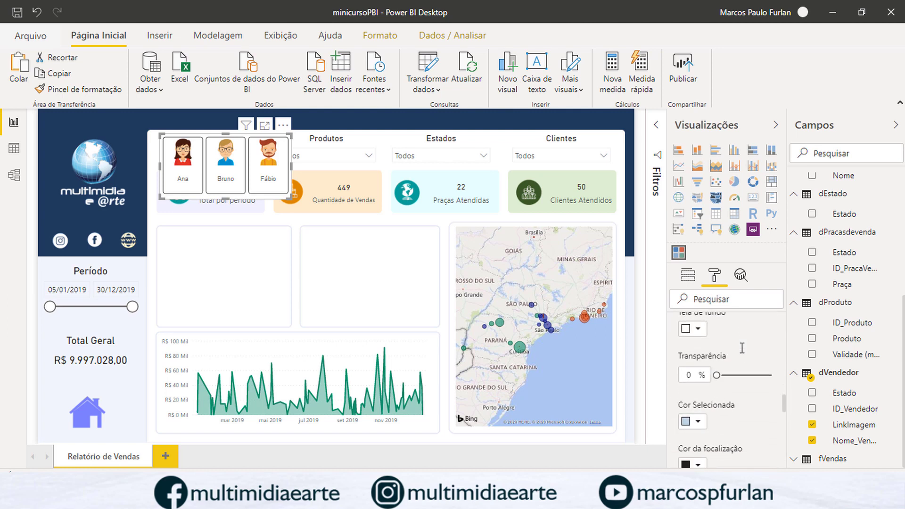
scroll(743, 354, "down", 6)
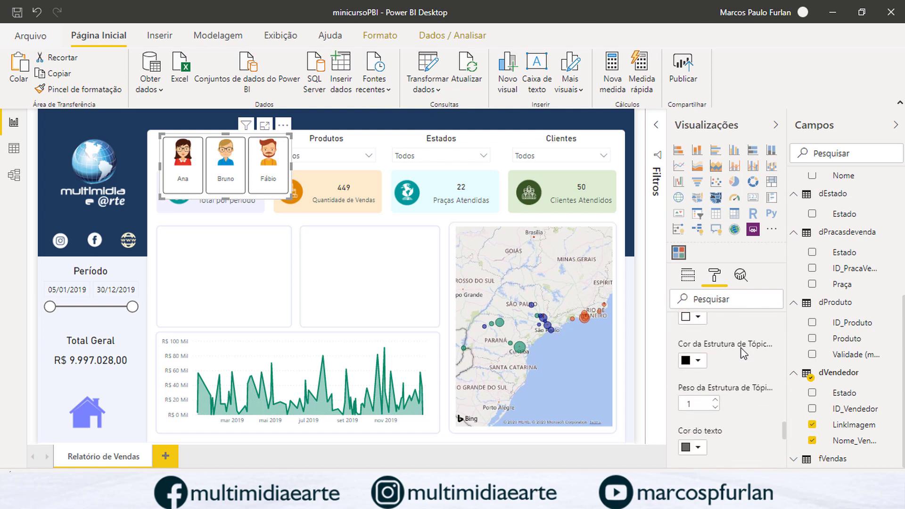
scroll(744, 353, "down", 3)
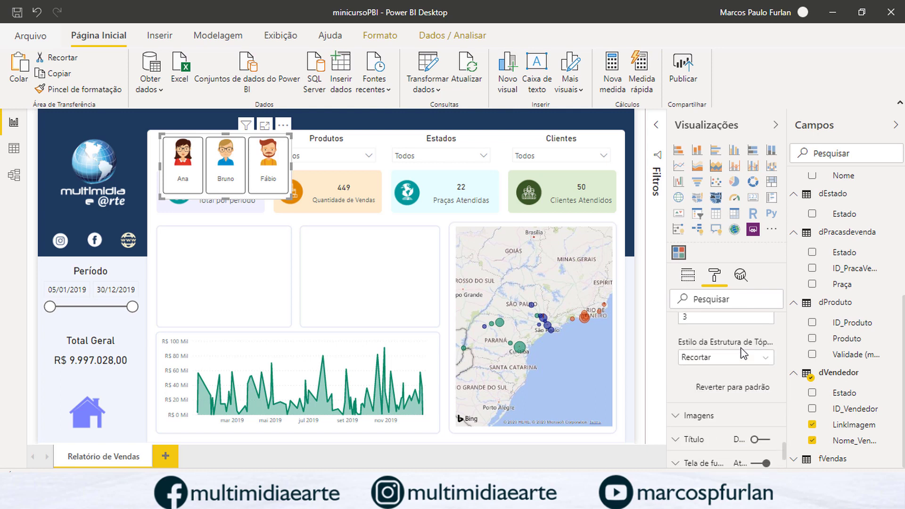
- Examine the slicer's Images formatting options and its title, background and border settings
left_click(678, 358)
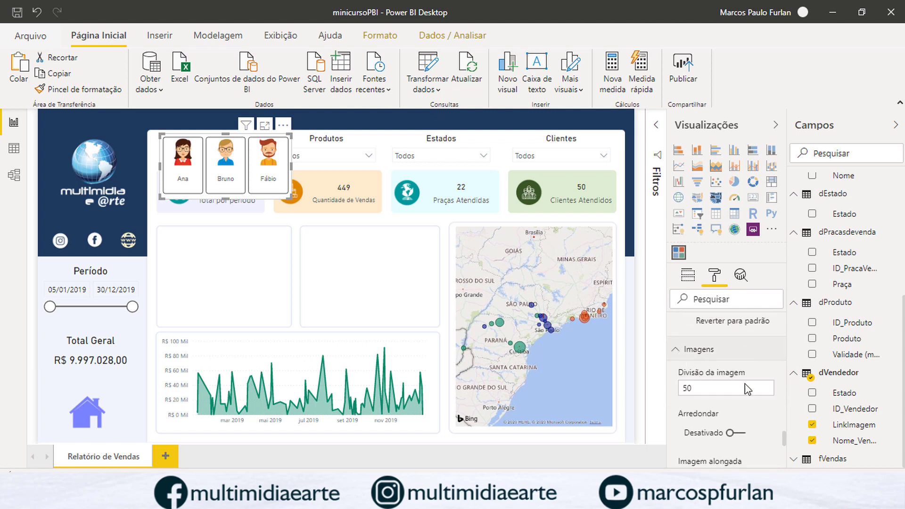
scroll(741, 391, "down", 1)
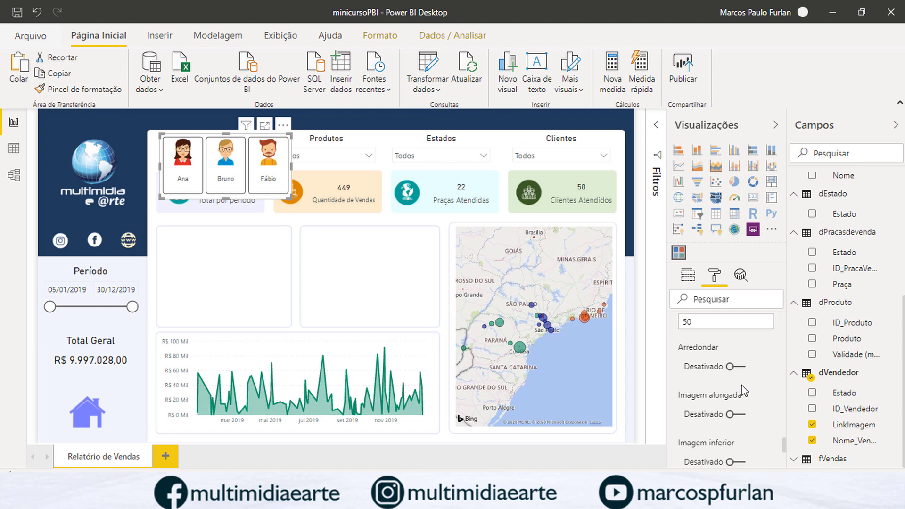
scroll(742, 391, "down", 1)
scroll(735, 382, "up", 2)
scroll(729, 375, "down", 2)
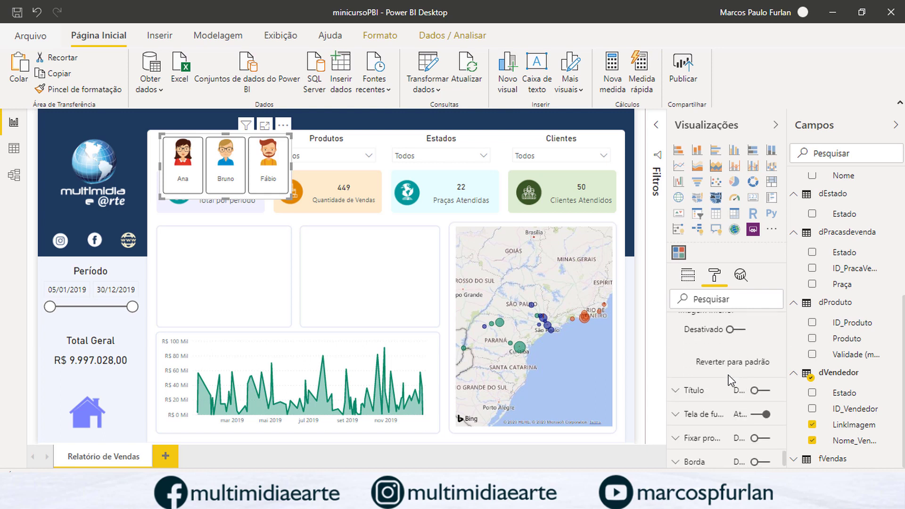
left_click(762, 391)
scroll(751, 429, "down", 1)
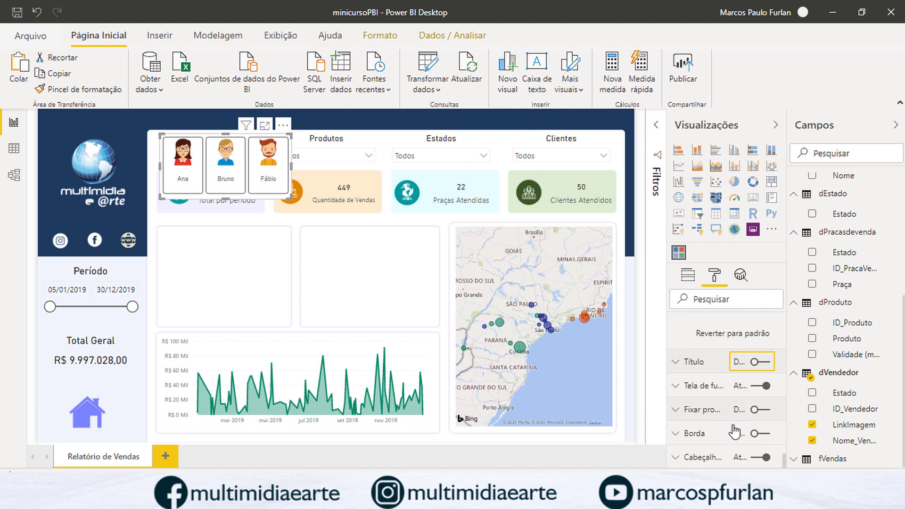
- Turn off the slicer's visual header and return to its General formatting options
left_click(756, 457)
scroll(719, 358, "down", 2)
scroll(719, 353, "down", 8)
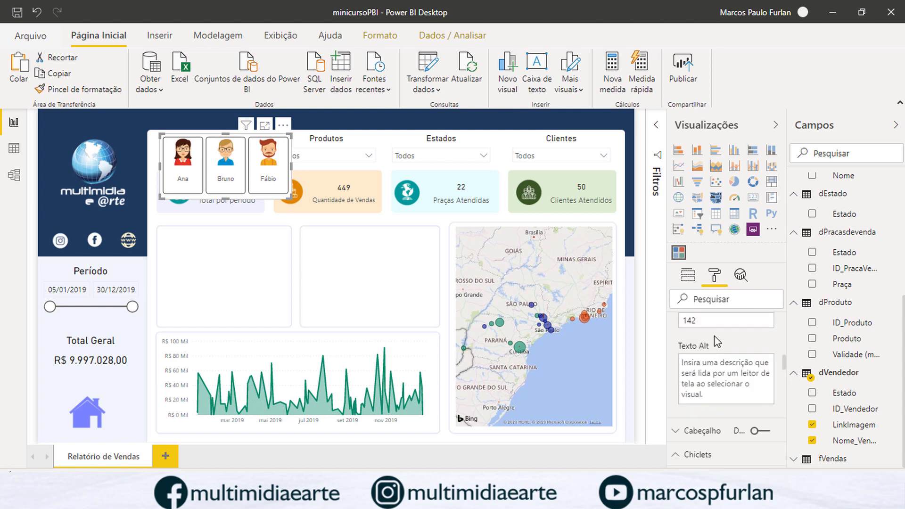
scroll(717, 342, "down", 4)
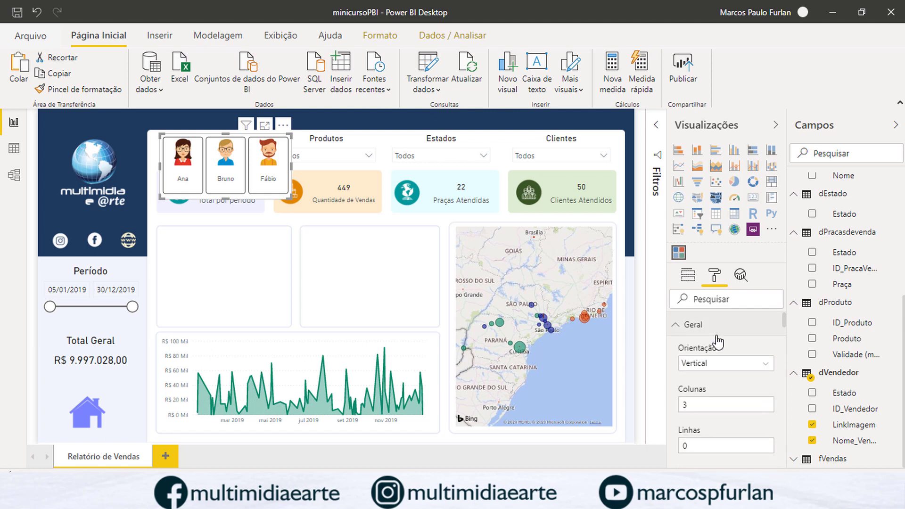
- Shrink the sellers' slicer to fit above the period total card and beside the Produtos filter
left_click(684, 326)
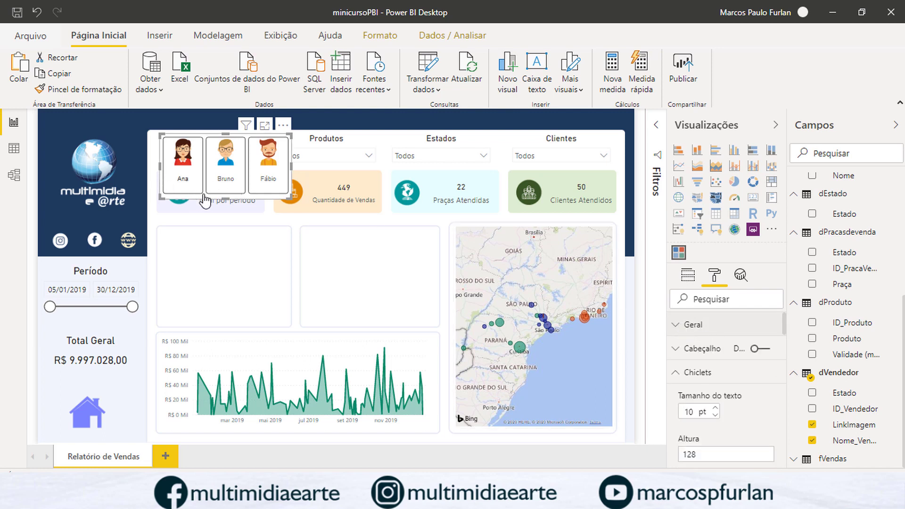
left_click_drag(224, 198, 225, 173)
left_click(293, 154)
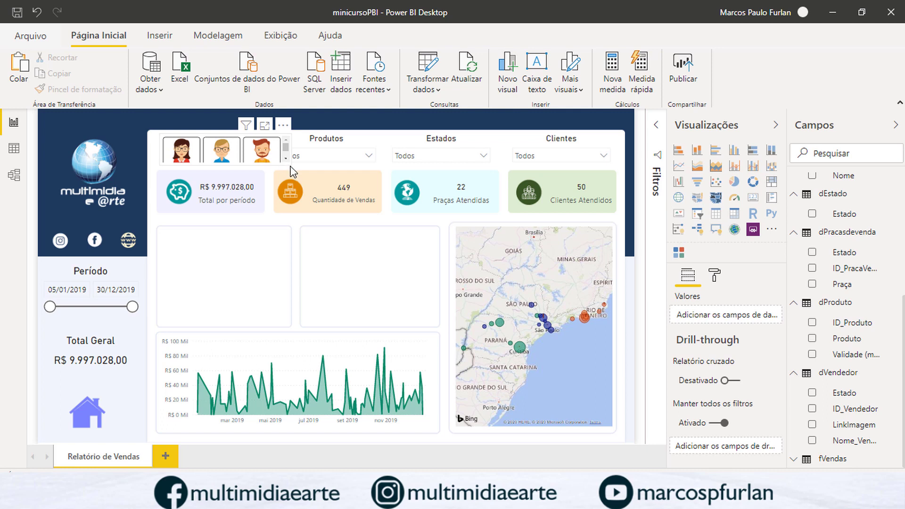
left_click_drag(291, 165, 266, 165)
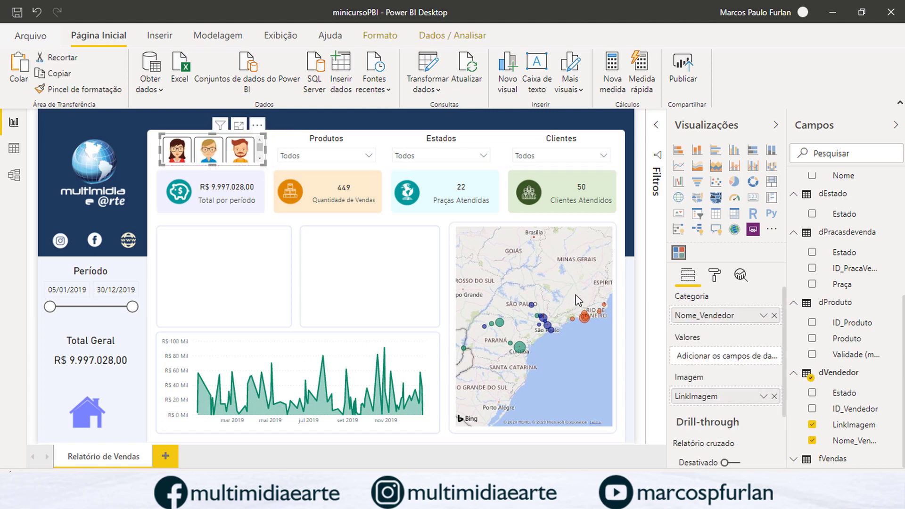
- Try a 9 pt text size, a height of 127 and widths of 35 and 150 for the slicer's chiclets
left_click(716, 279)
left_click(685, 372)
scroll(751, 372, "down", 3)
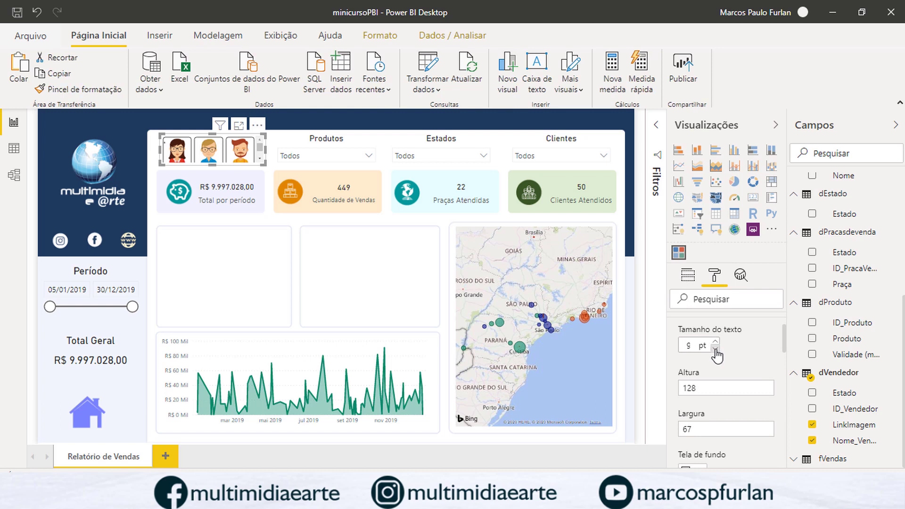
scroll(719, 363, "down", 2)
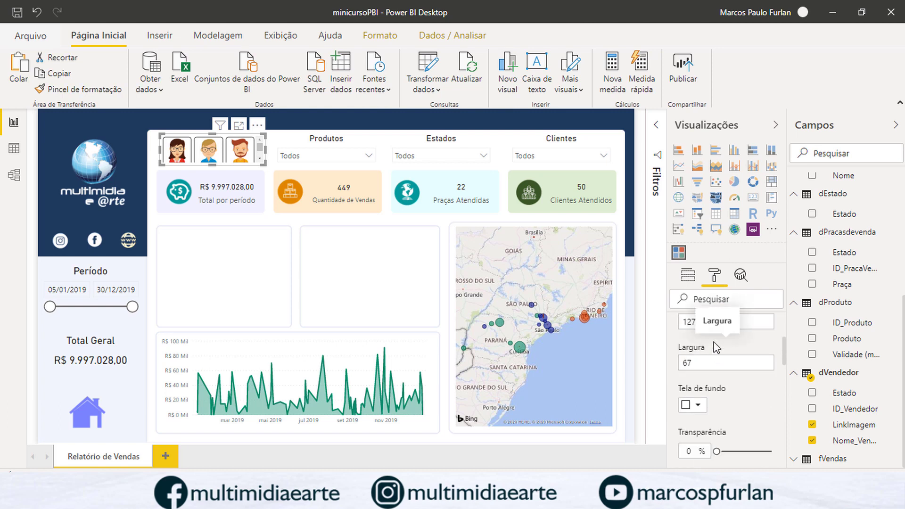
left_click(715, 363)
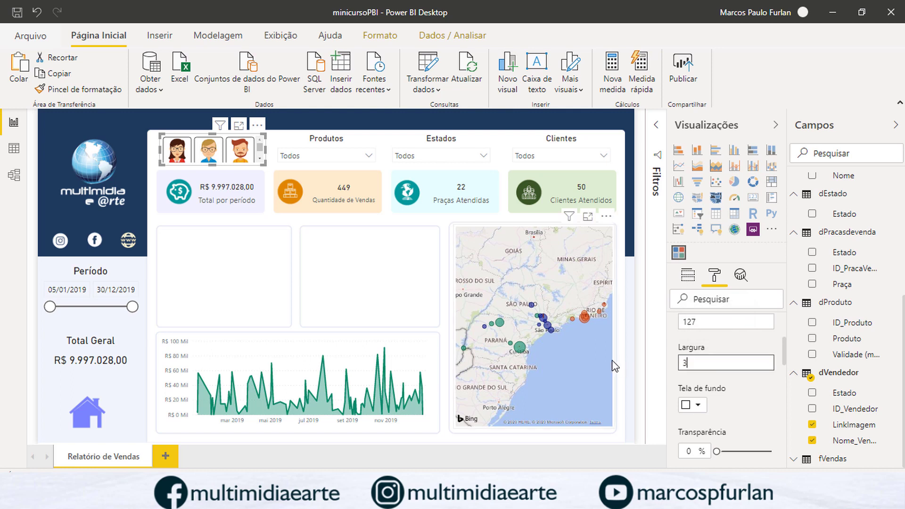
key("Tab")
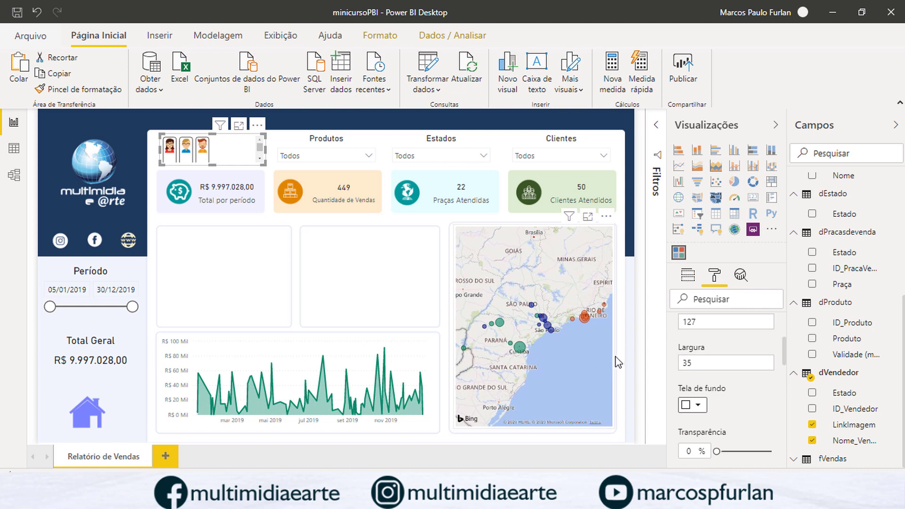
key("shift+Tab")
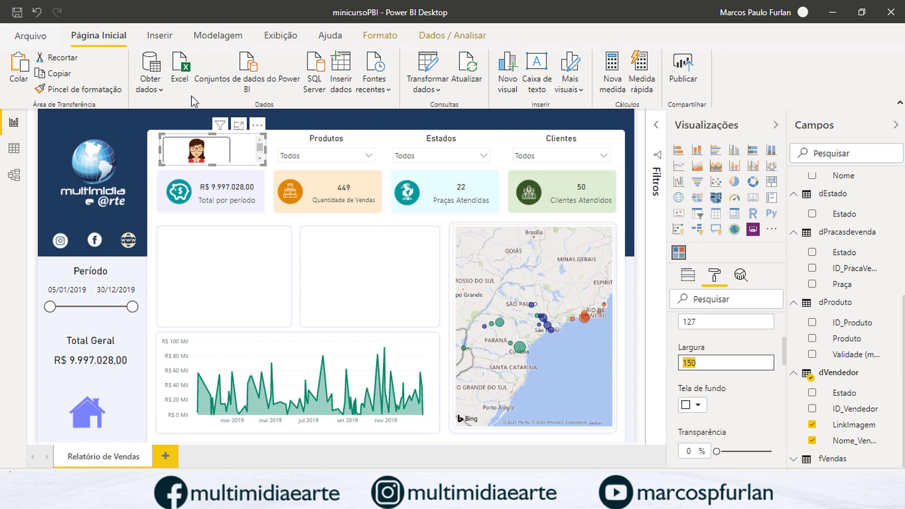
- Save the report, and open the recent report minicurso.pbix before returning to the minicursoPBI report
left_click(21, 11)
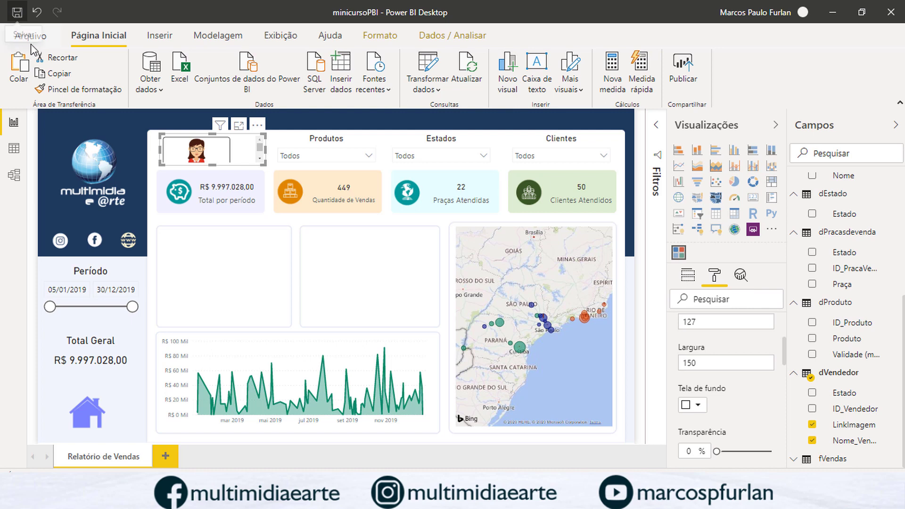
left_click(46, 37)
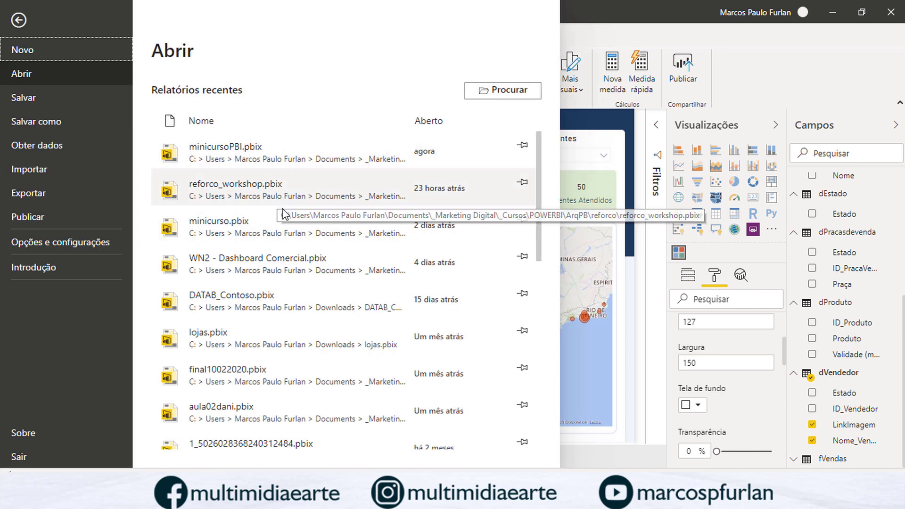
left_click(276, 224)
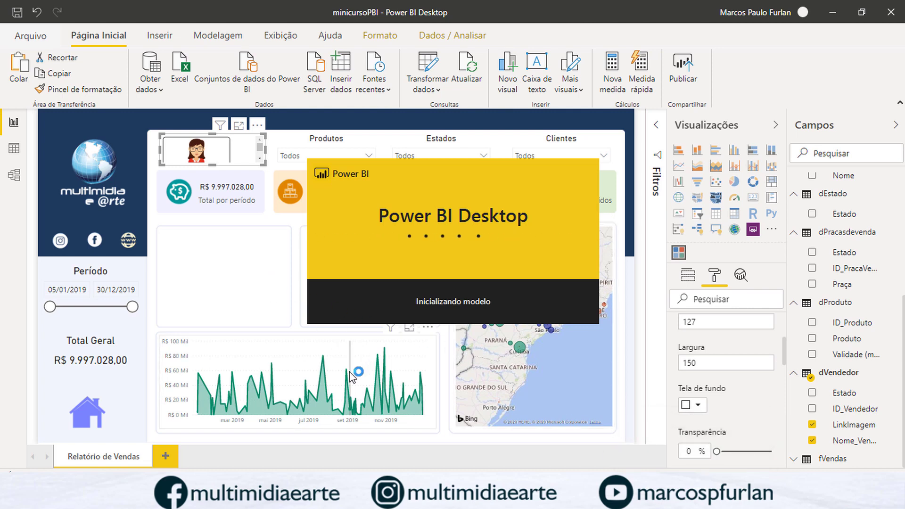
mouse_move(351, 377)
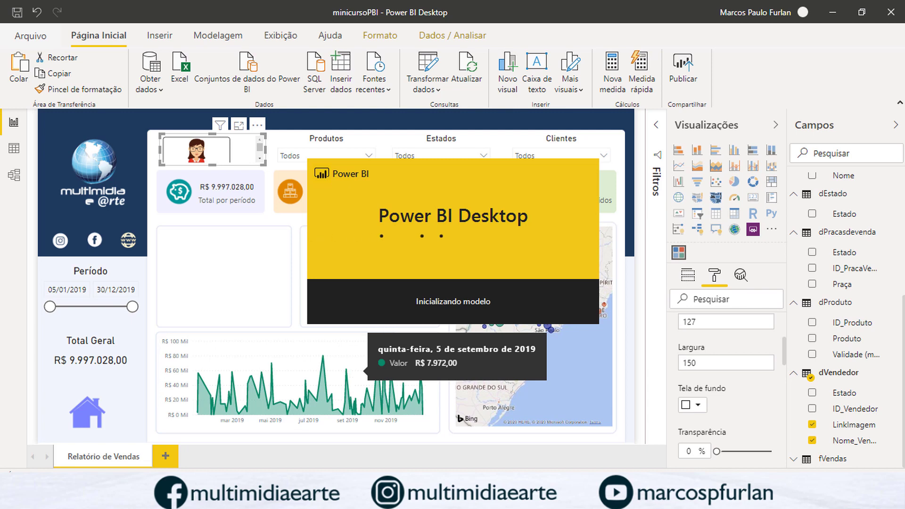
mouse_move(698, 495)
left_click(702, 448)
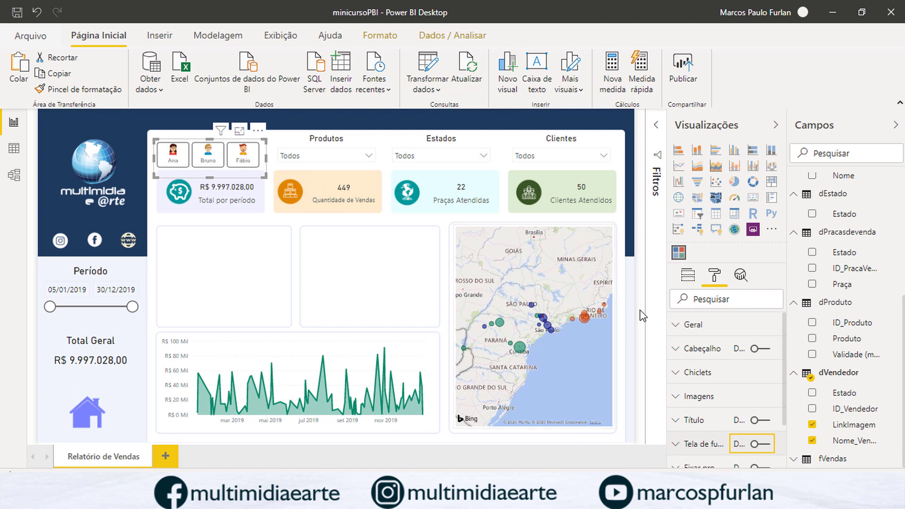
- Examine the compact slicer's Chiclets settings, including text size, height, width and colours, and its remaining format sections
left_click(678, 374)
scroll(689, 381, "down", 2)
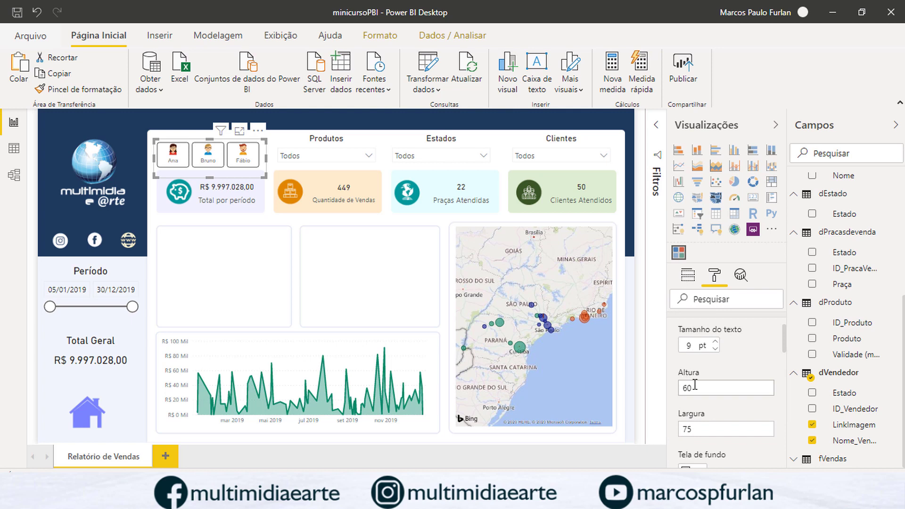
scroll(707, 425, "down", 4)
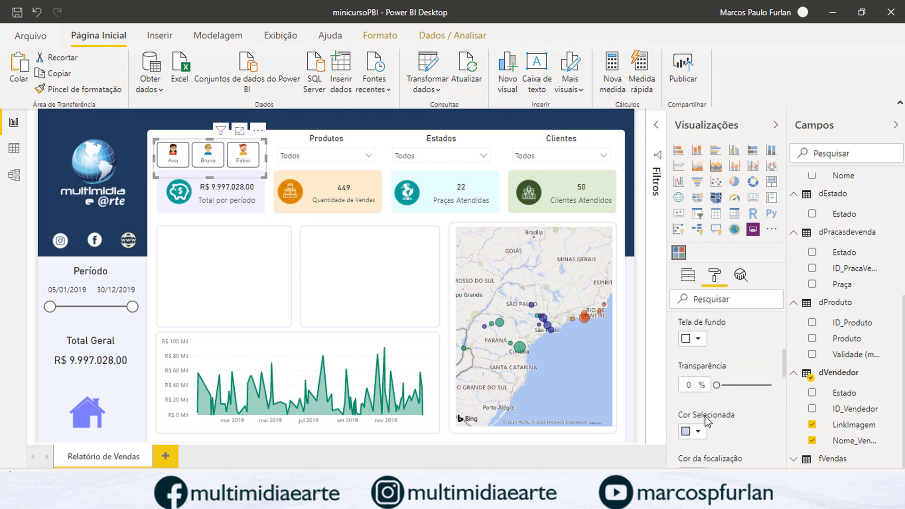
scroll(707, 418, "down", 3)
scroll(714, 325, "up", 5)
scroll(713, 325, "up", 2)
left_click(716, 379)
scroll(719, 388, "down", 2)
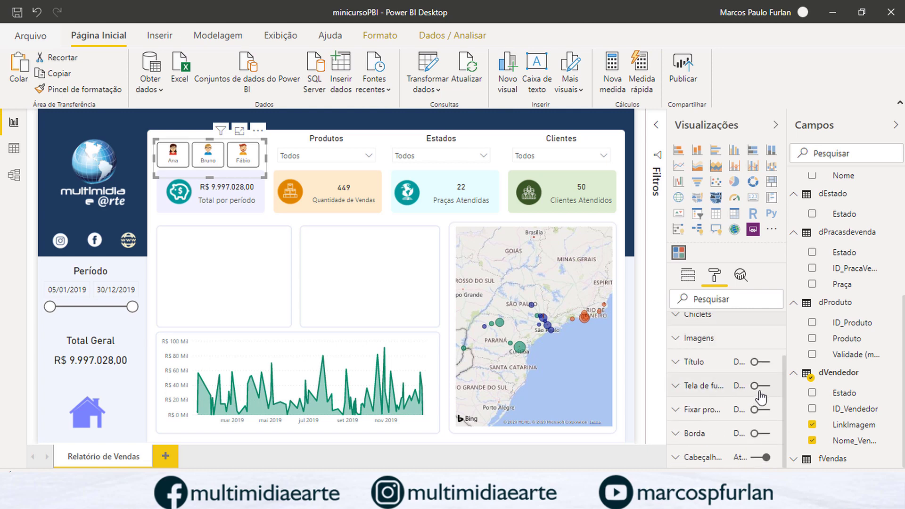
- Test the slicer by selecting individual sellers, and clear the selection
left_click(259, 160)
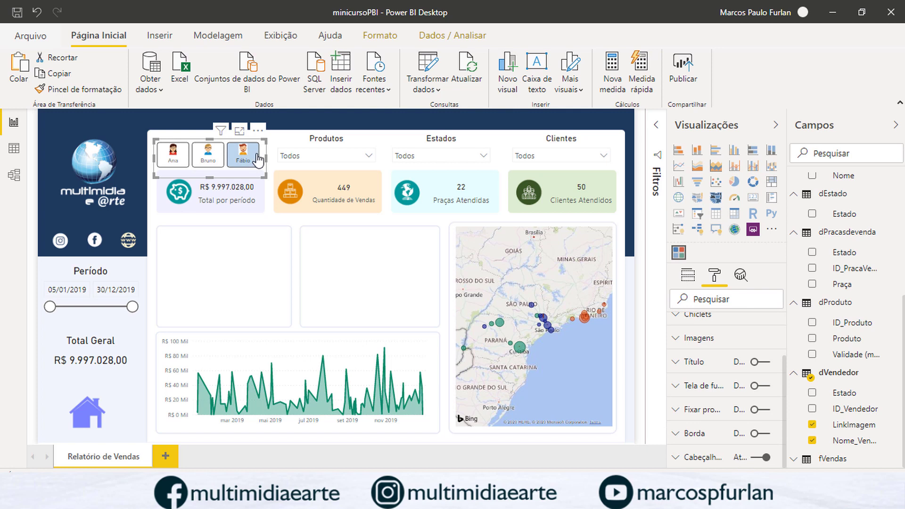
left_click(212, 160)
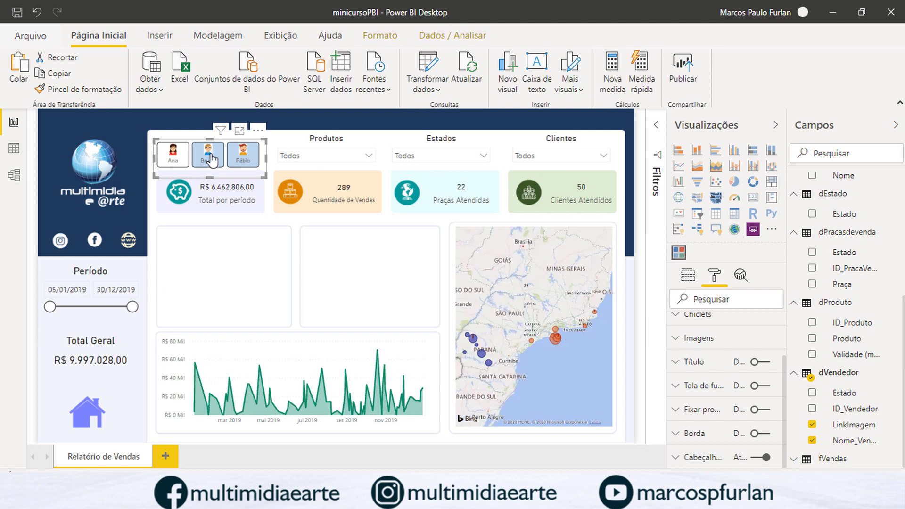
left_click(174, 164)
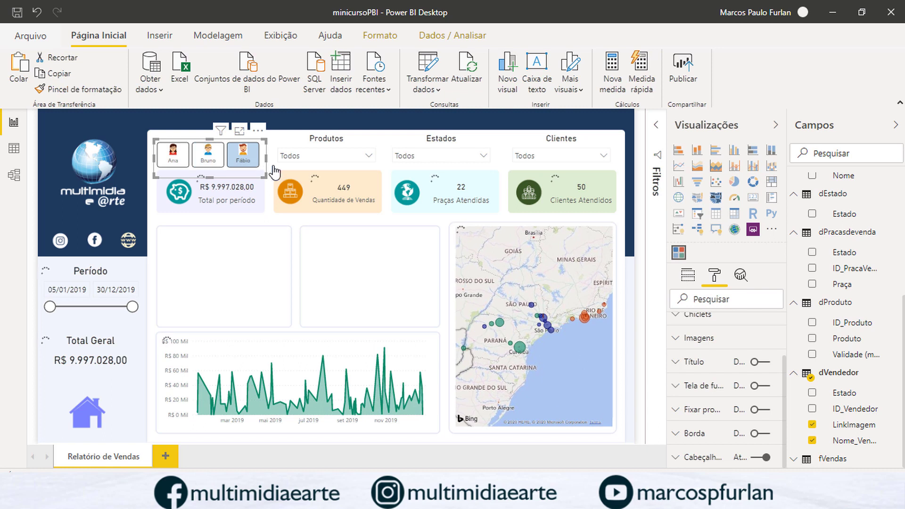
left_click(259, 165)
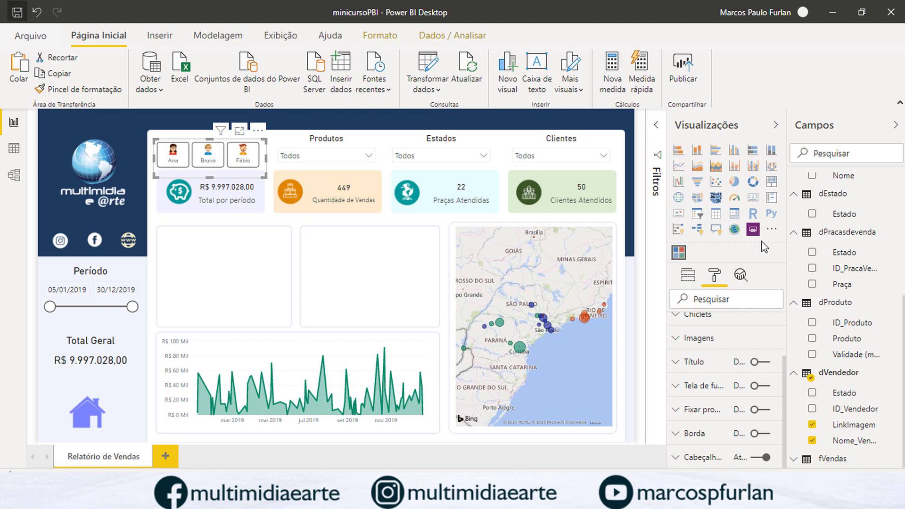
- Pin the Chiclet Slicer visual to the visualizations pane
right_click(682, 259)
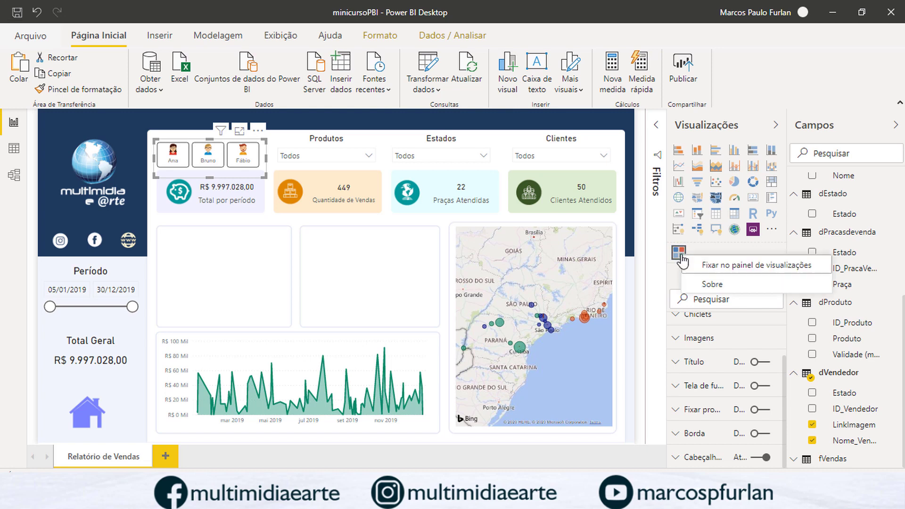
left_click(722, 266)
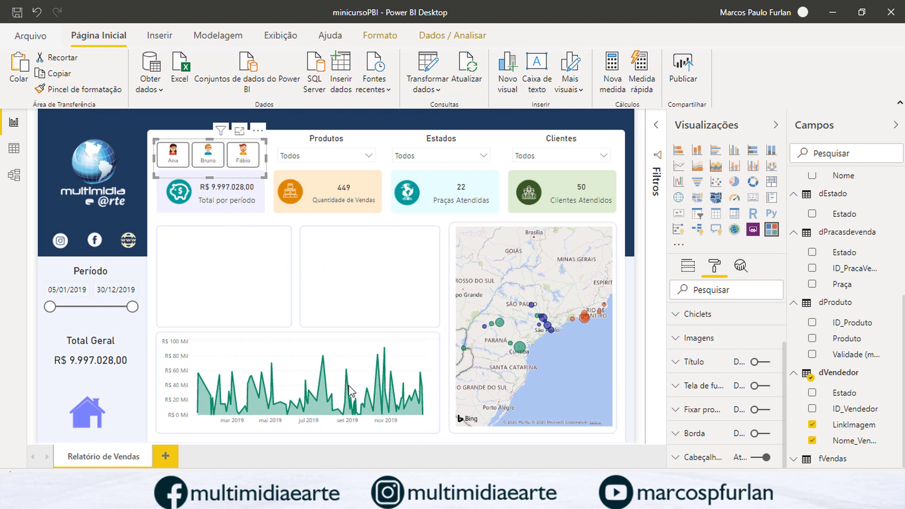
- Check the finished example dashboard in the browser and return to Power BI Desktop
left_click(342, 496)
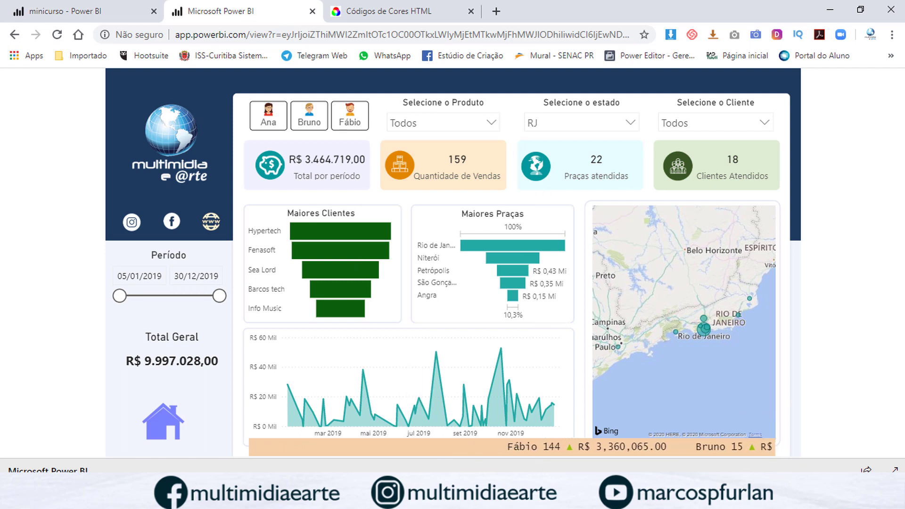
mouse_move(604, 496)
left_click(602, 447)
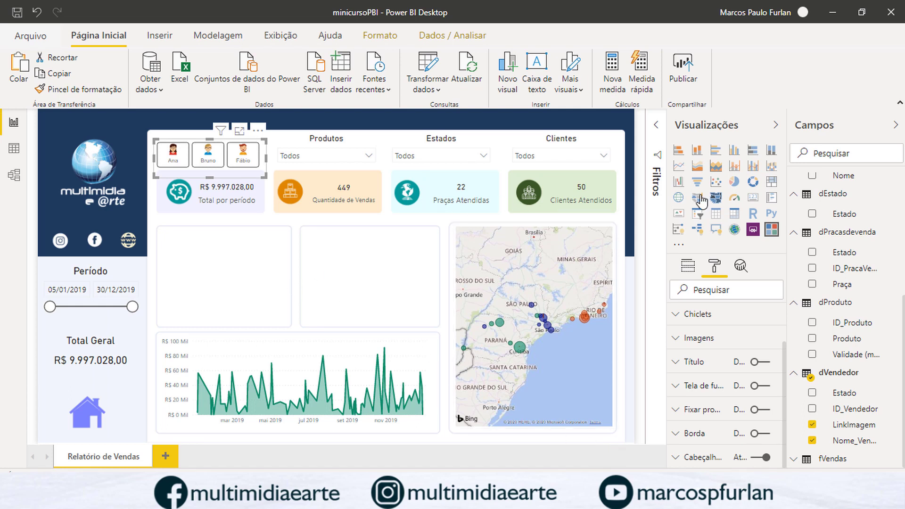
- Insert a funnel chart and fit it into the first empty box above the area chart
left_click(333, 247)
left_click(698, 183)
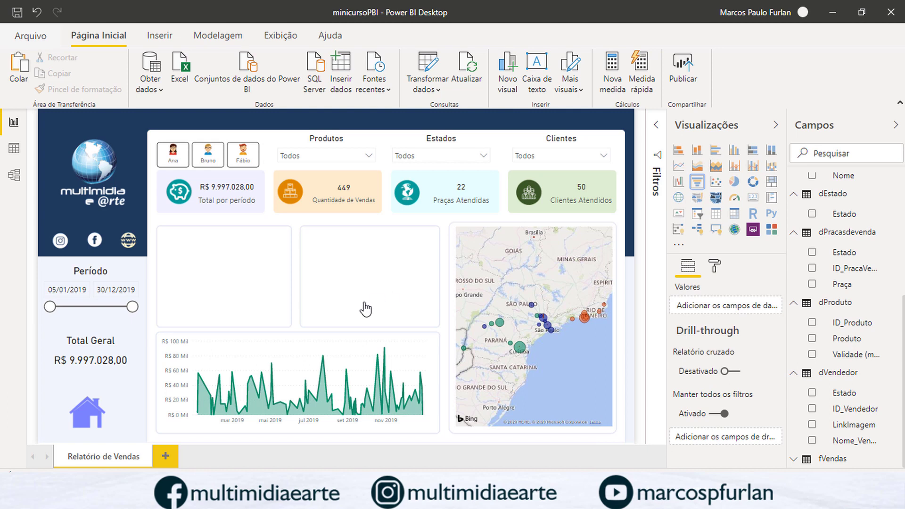
left_click_drag(97, 156, 217, 275)
left_click_drag(265, 298, 288, 324)
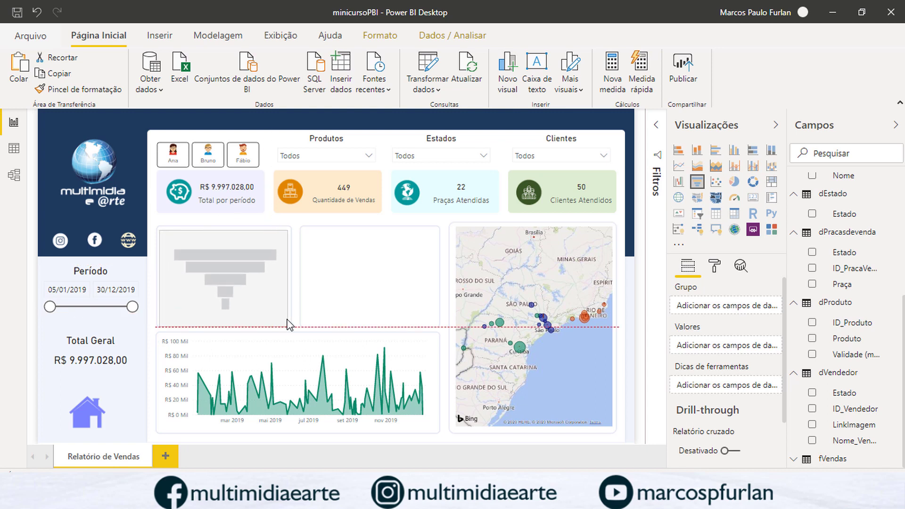
left_click_drag(287, 326, 286, 325)
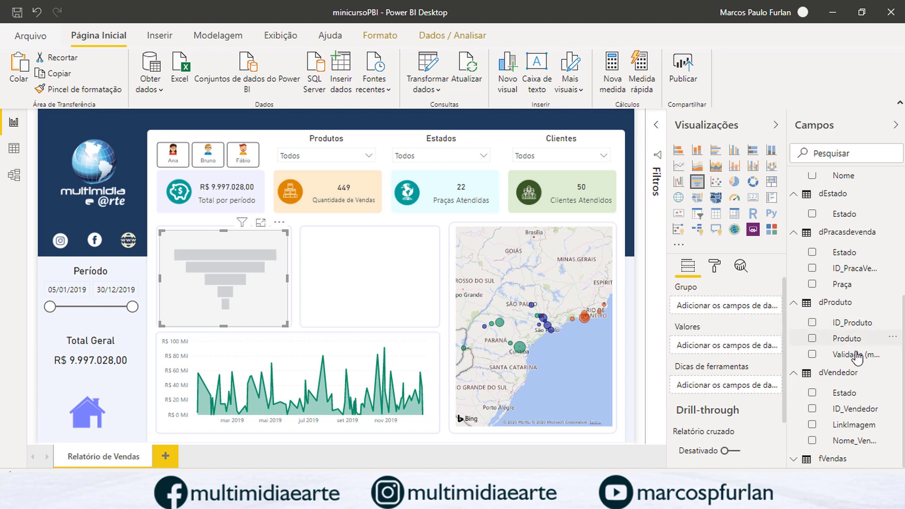
- Assign Nome from dClientes as the funnel chart's Group and the Total measure as its Values
scroll(852, 281, "up", 5)
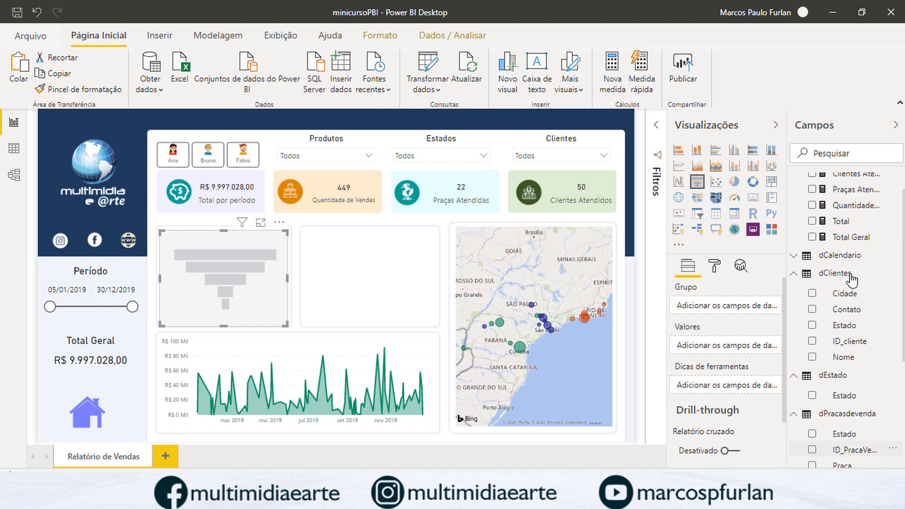
scroll(849, 287, "down", 3)
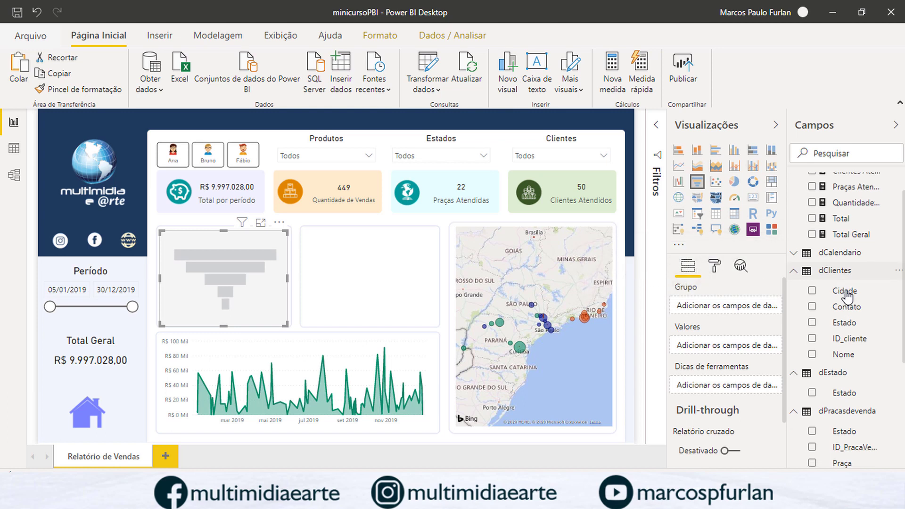
left_click_drag(756, 307, 727, 312)
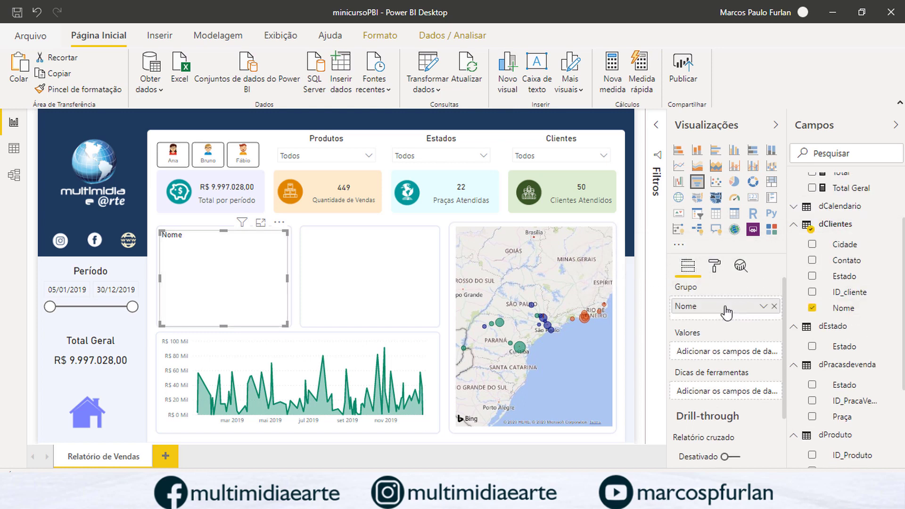
scroll(826, 288, "up", 3)
left_click_drag(841, 245, 729, 356)
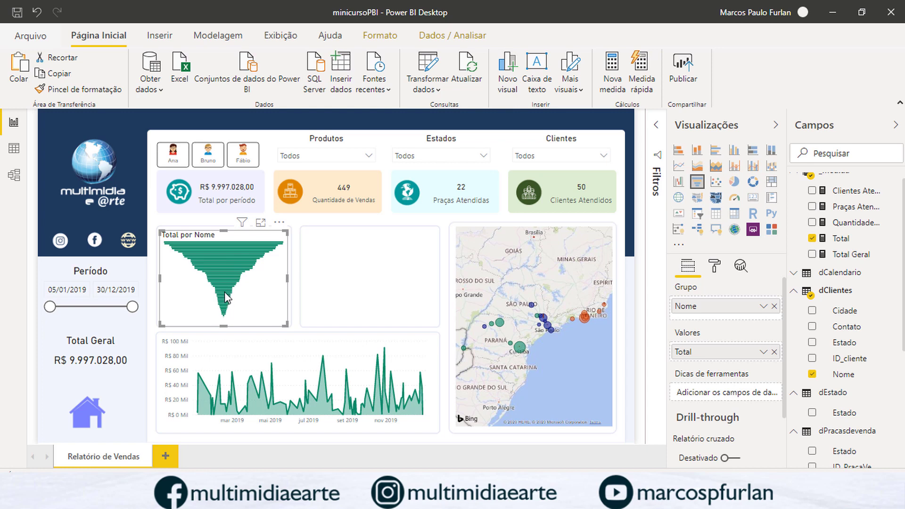
- Filter the funnel chart's Nome field with N superior to show the top 5 items by Total, and apply the filter
mouse_move(226, 298)
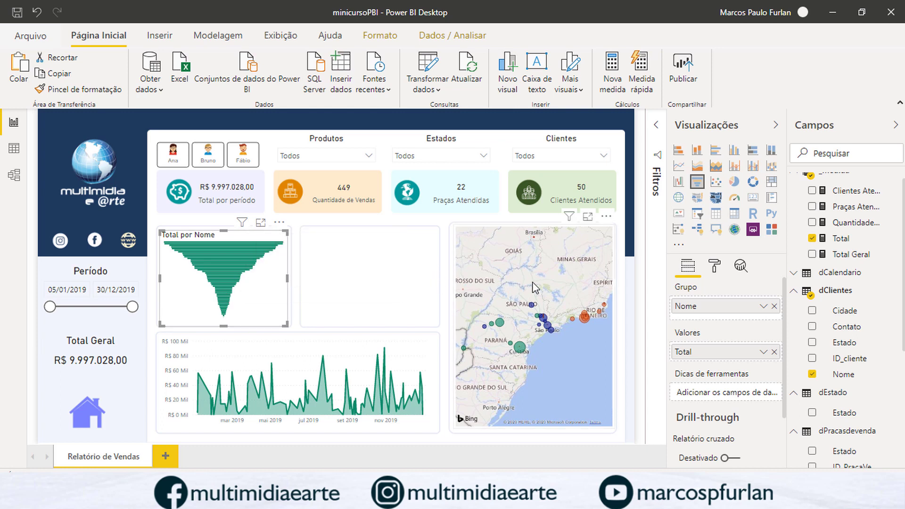
left_click(658, 126)
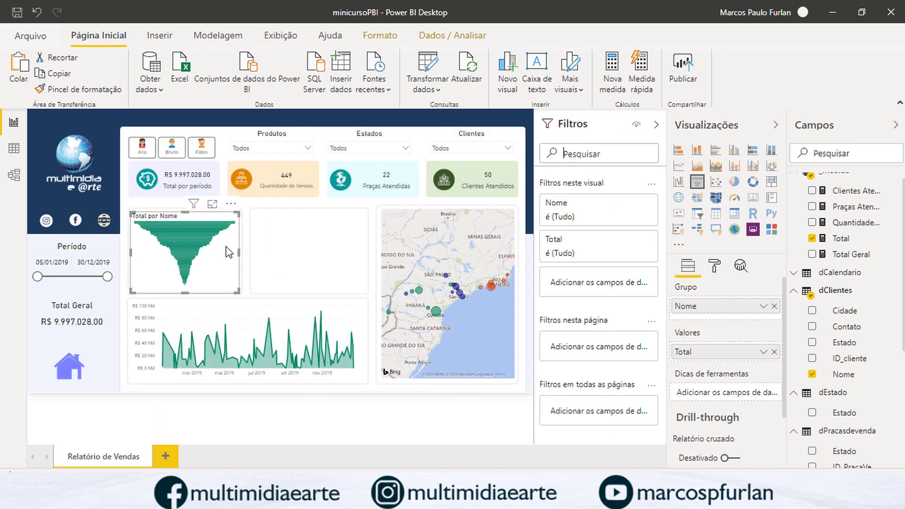
left_click(632, 204)
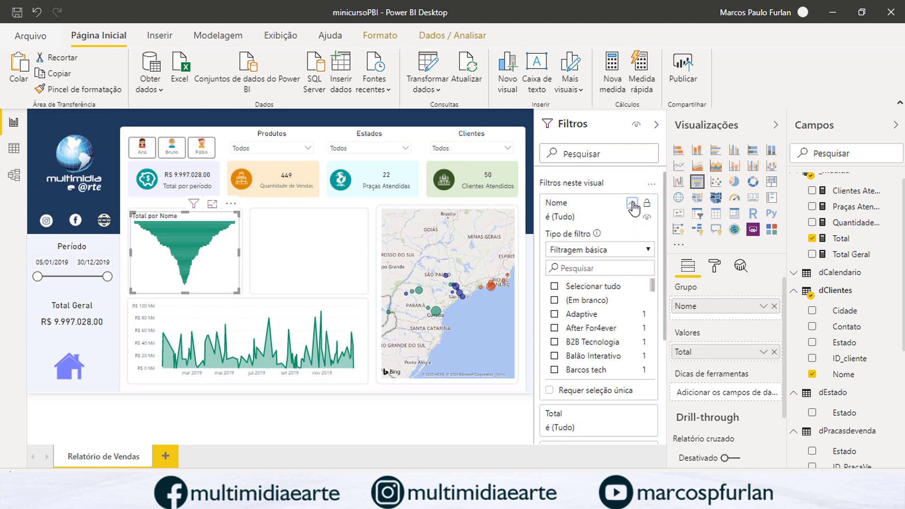
left_click(648, 249)
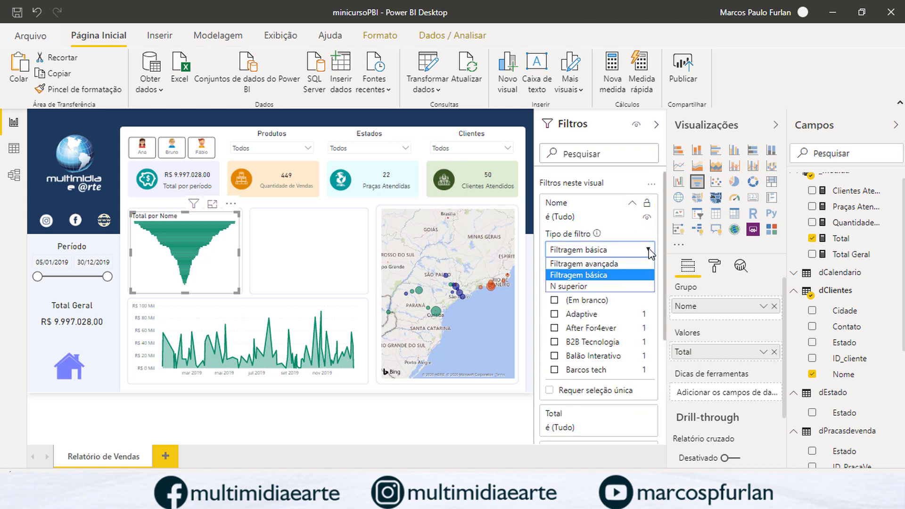
left_click(572, 287)
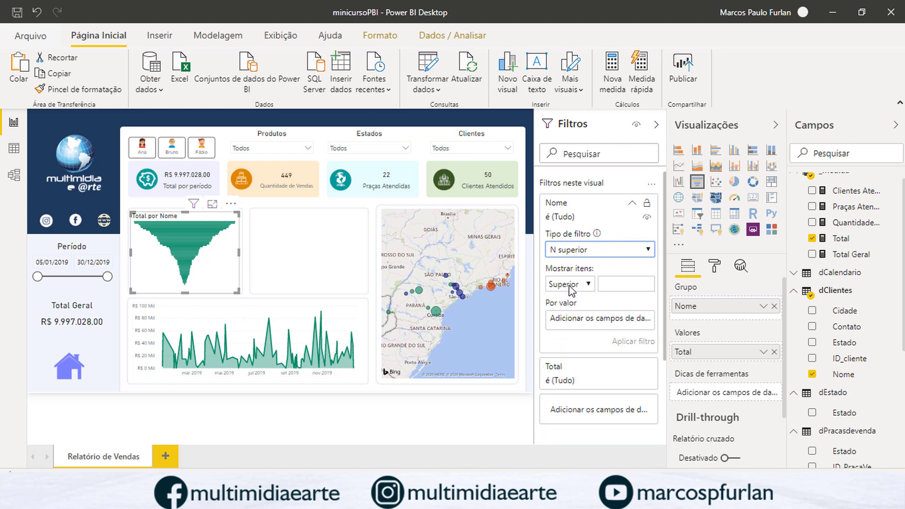
left_click(645, 288)
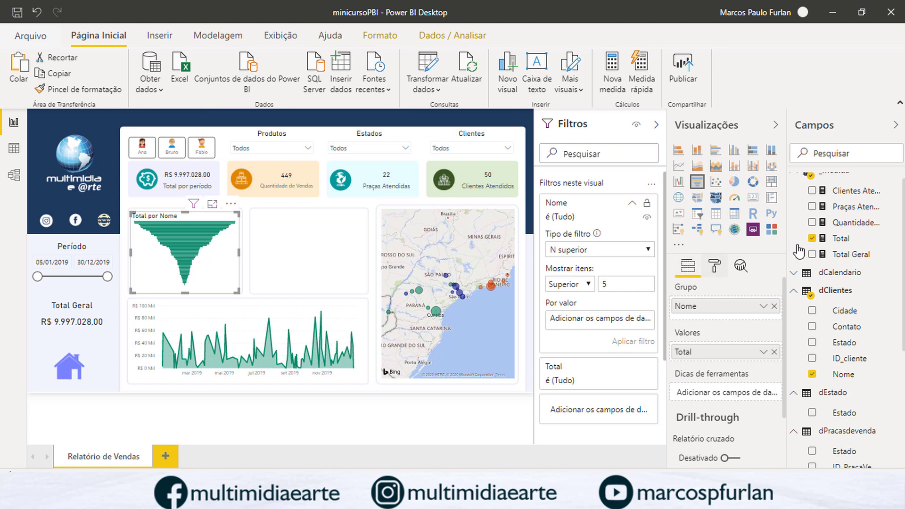
left_click_drag(837, 238, 616, 325)
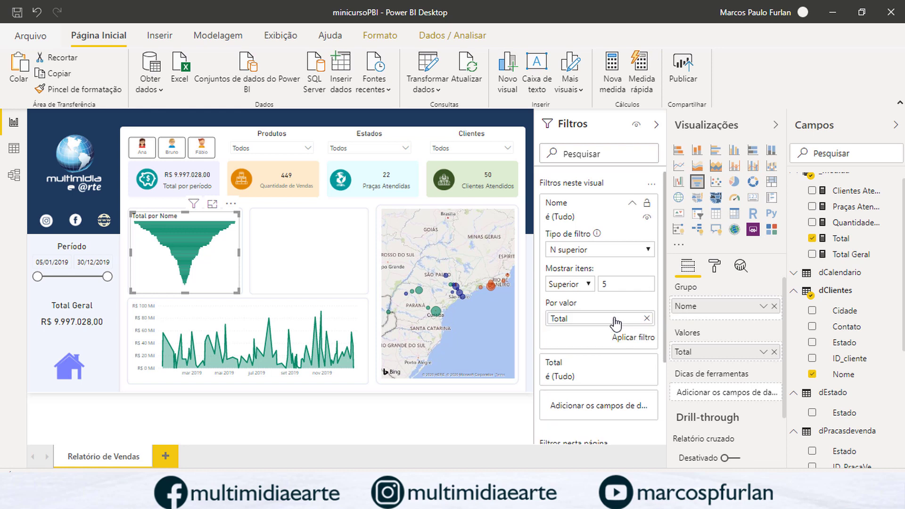
scroll(616, 324, "down", 3)
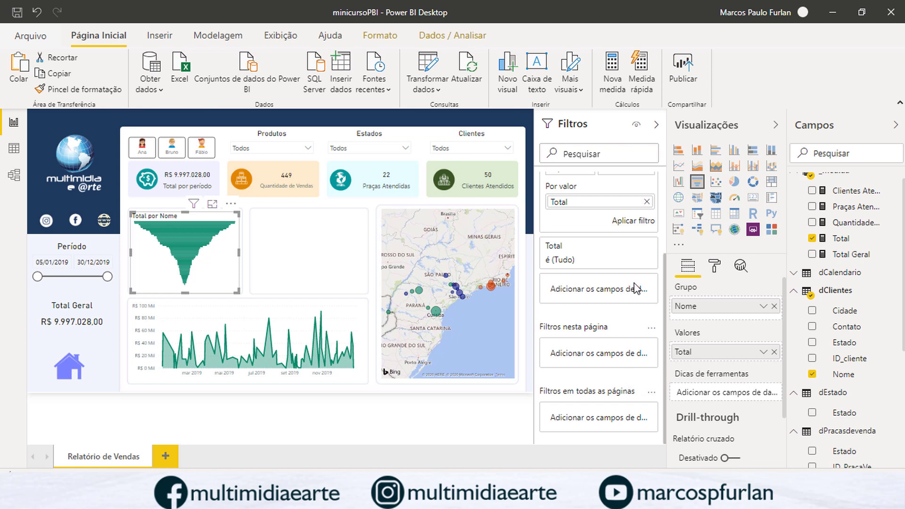
left_click(641, 222)
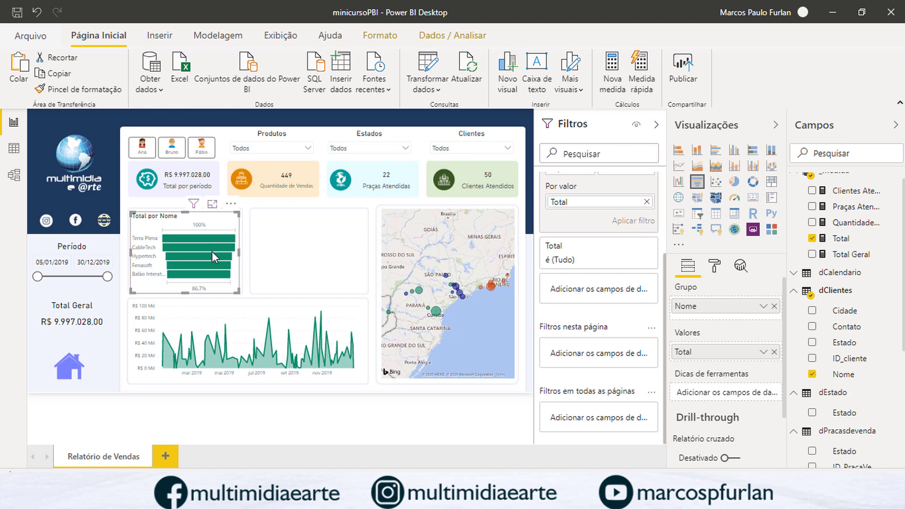
mouse_move(212, 275)
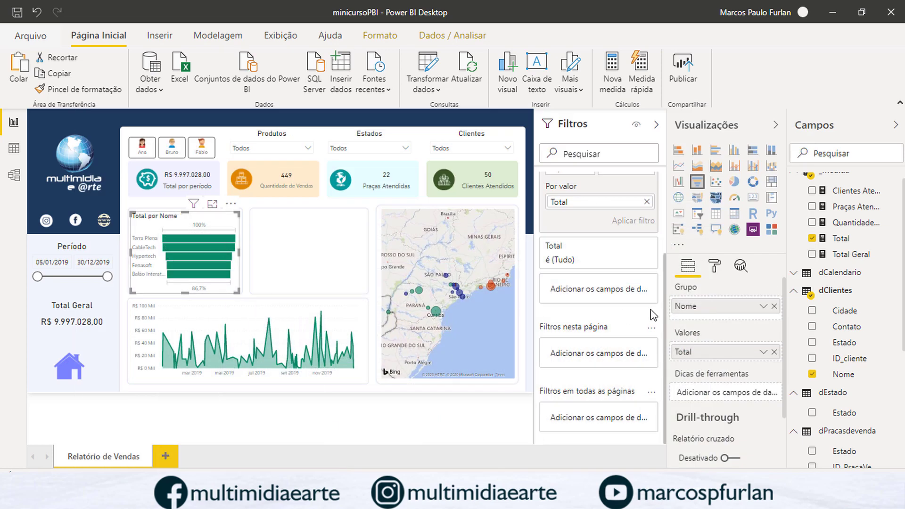
- Change the funnel chart's title text to "Maiores Clientes" and centre it
left_click(714, 266)
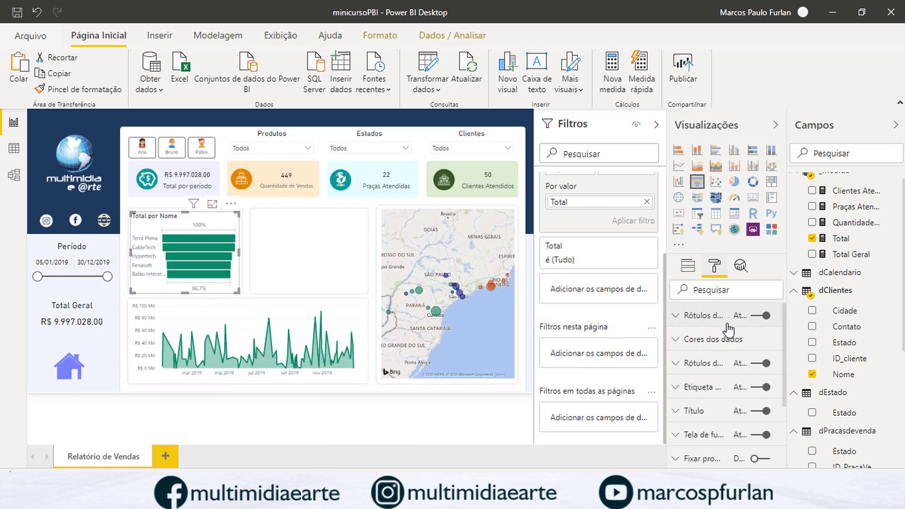
left_click(687, 415)
left_click_drag(738, 450, 618, 433)
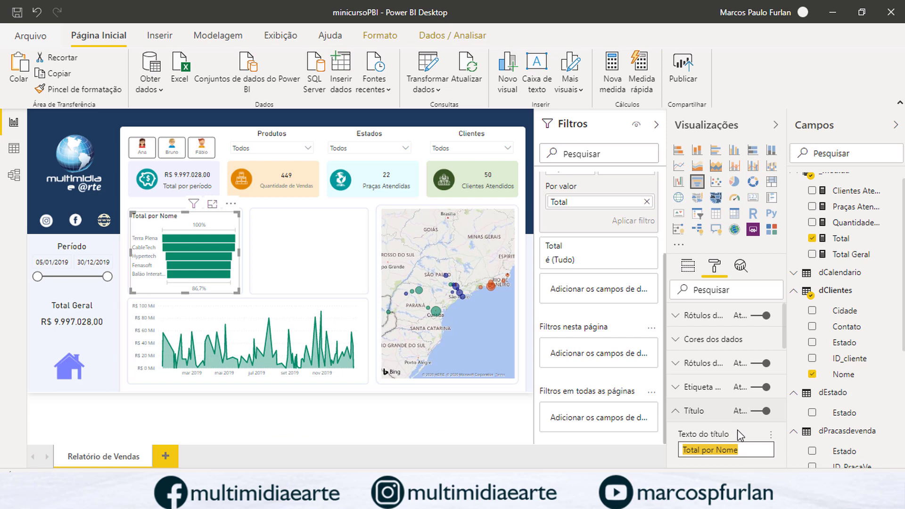
type("Maiores Clientes")
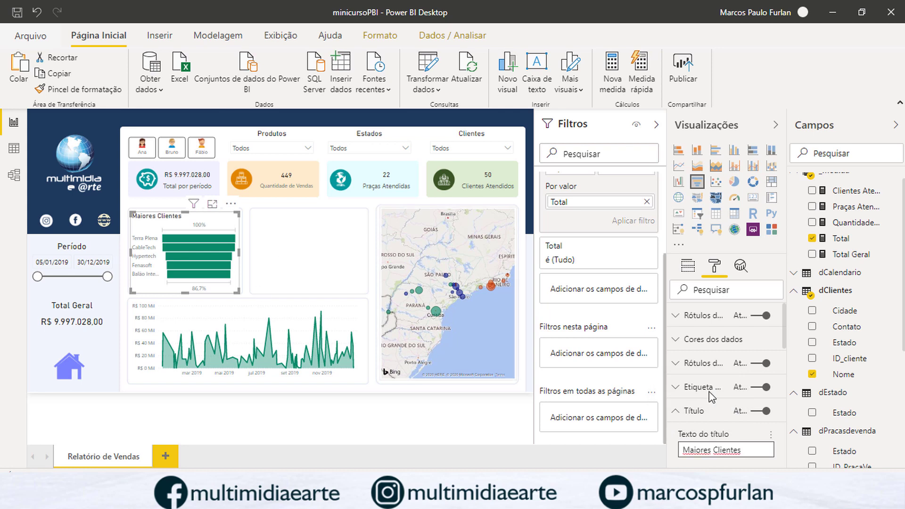
scroll(731, 448, "down", 3)
scroll(732, 449, "down", 5)
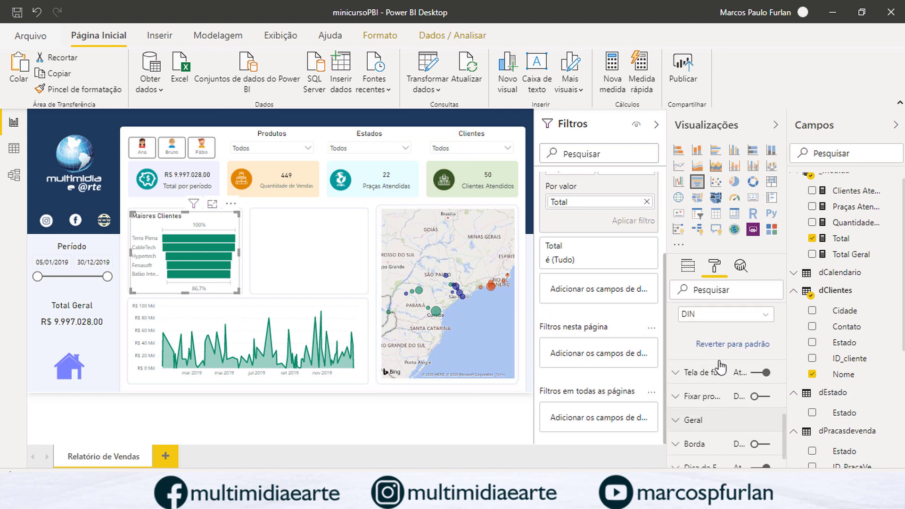
left_click(702, 361)
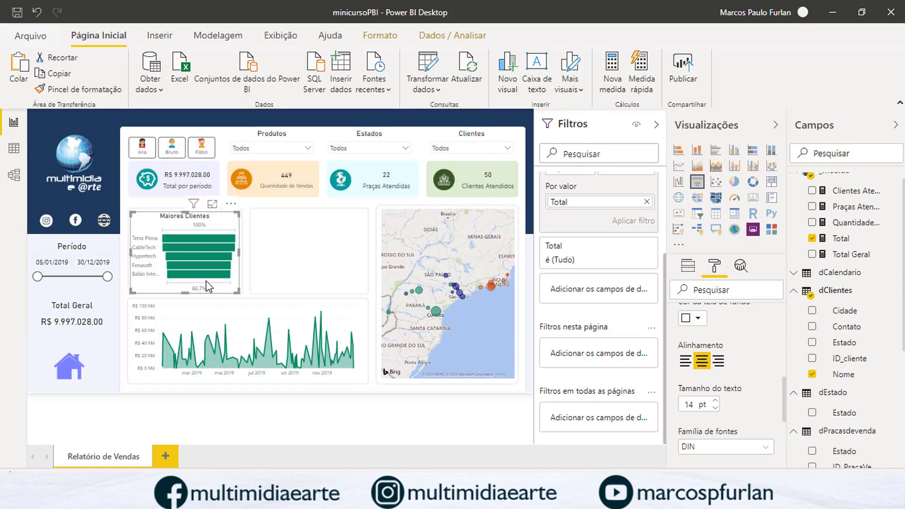
- Try switching the funnel chart's category labels, data labels and conversion rate label off in turn, restoring each one
scroll(757, 343, "up", 3)
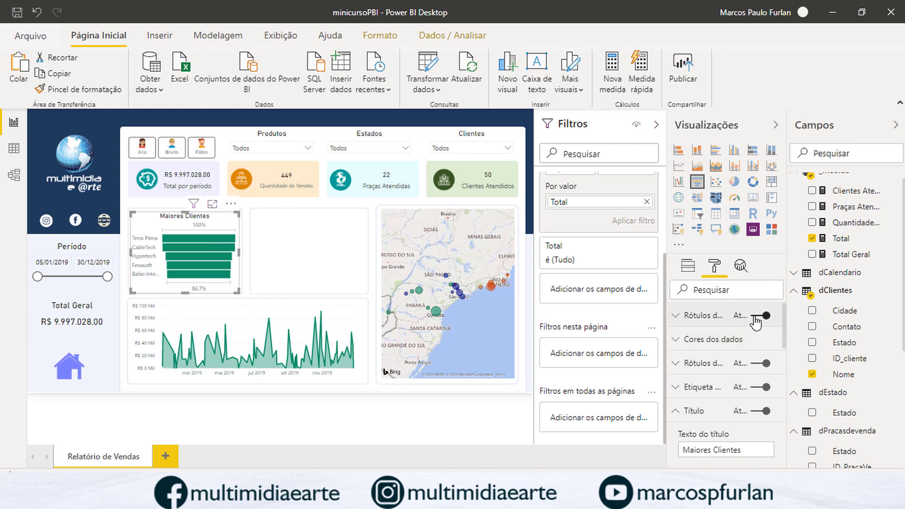
left_click(760, 315)
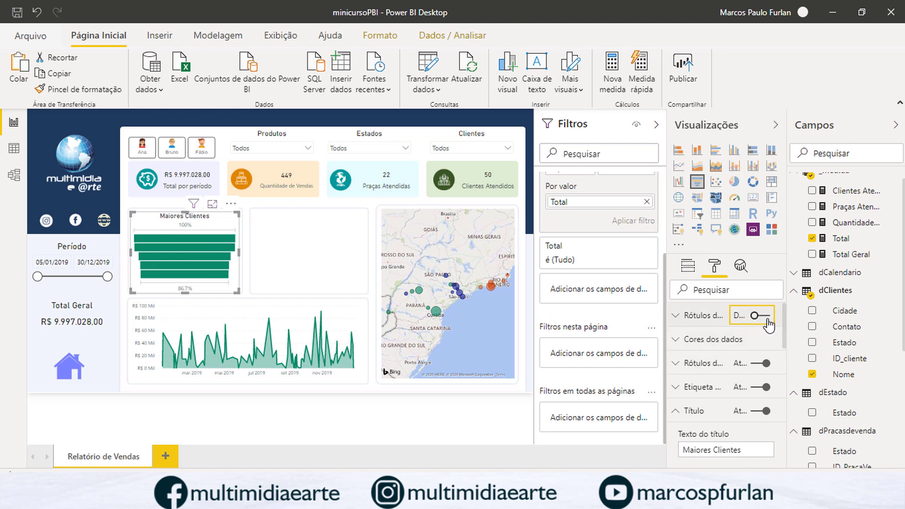
left_click(764, 317)
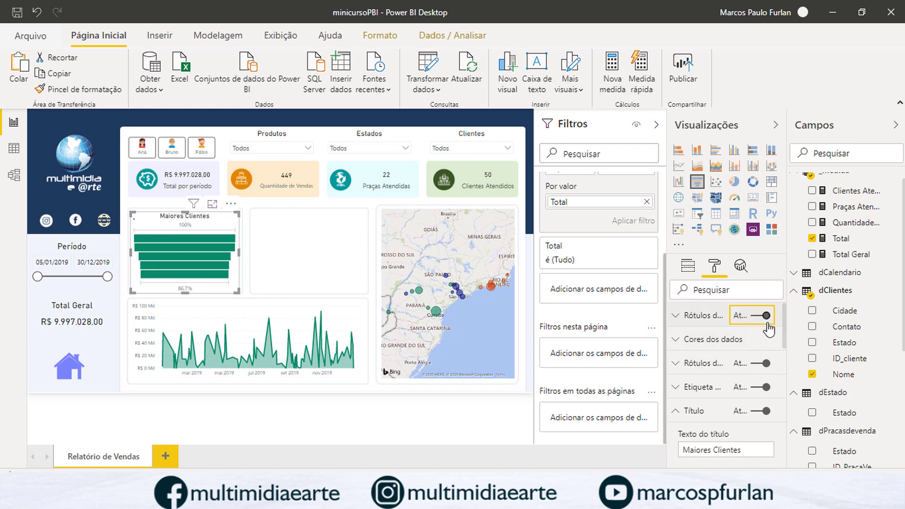
left_click(757, 365)
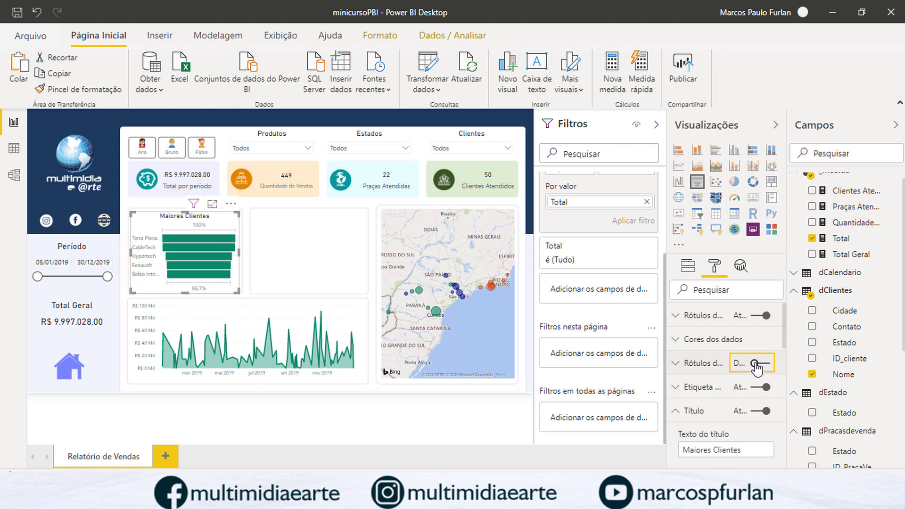
left_click(763, 365)
left_click(761, 387)
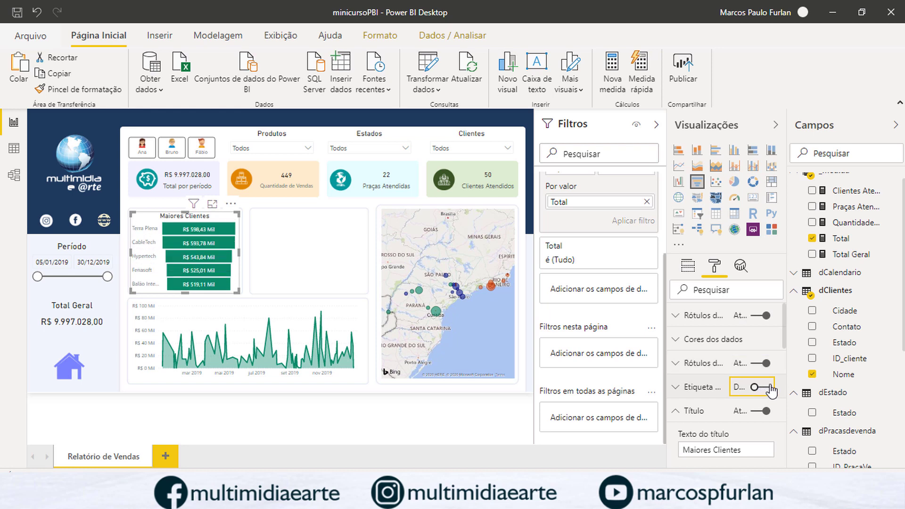
left_click(763, 390)
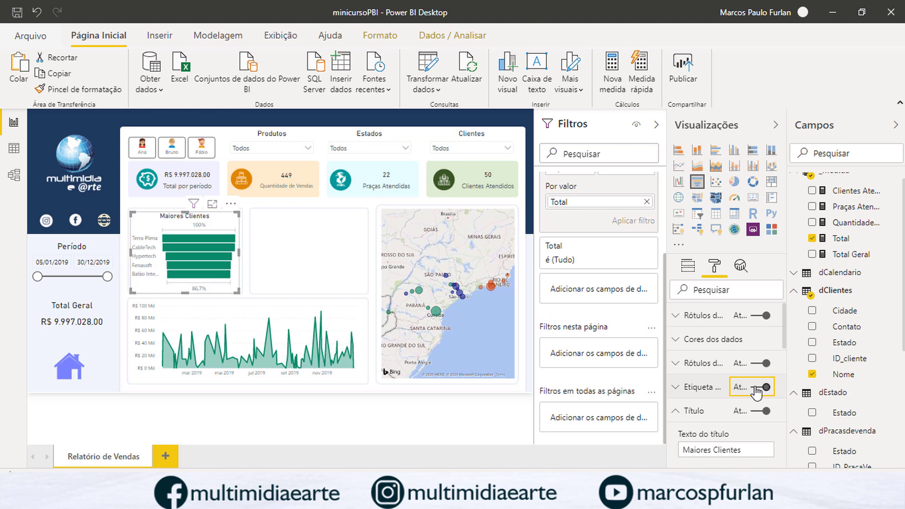
left_click(757, 391)
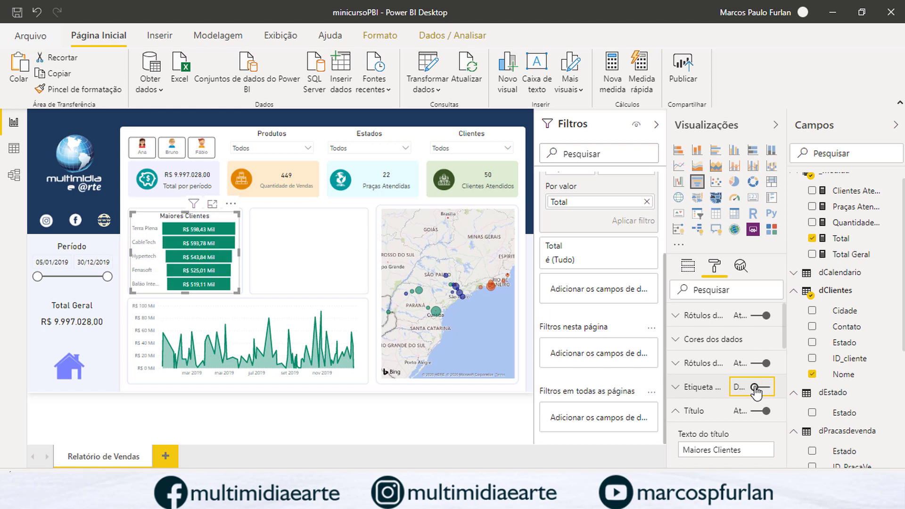
left_click(759, 388)
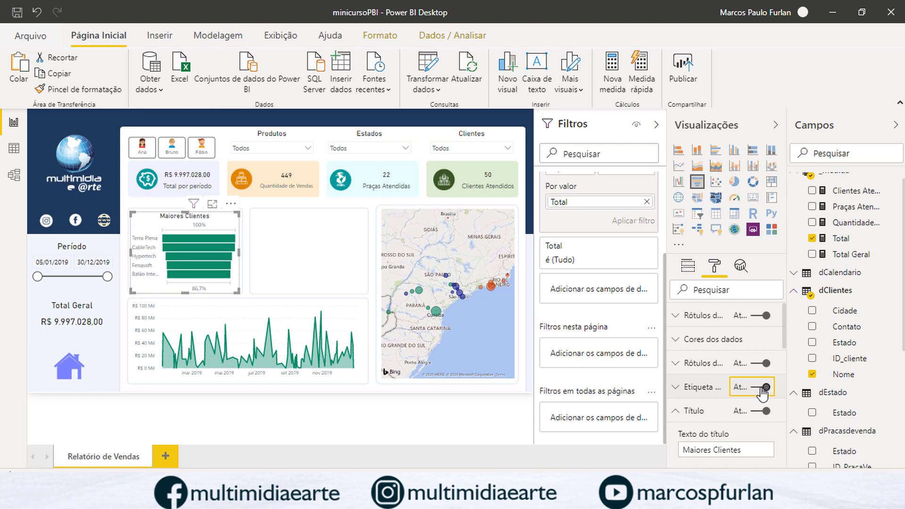
- Review the funnel chart's conversion rate label and category label settings, switching the category labels off and back on
scroll(764, 394, "down", 2)
left_click(676, 347)
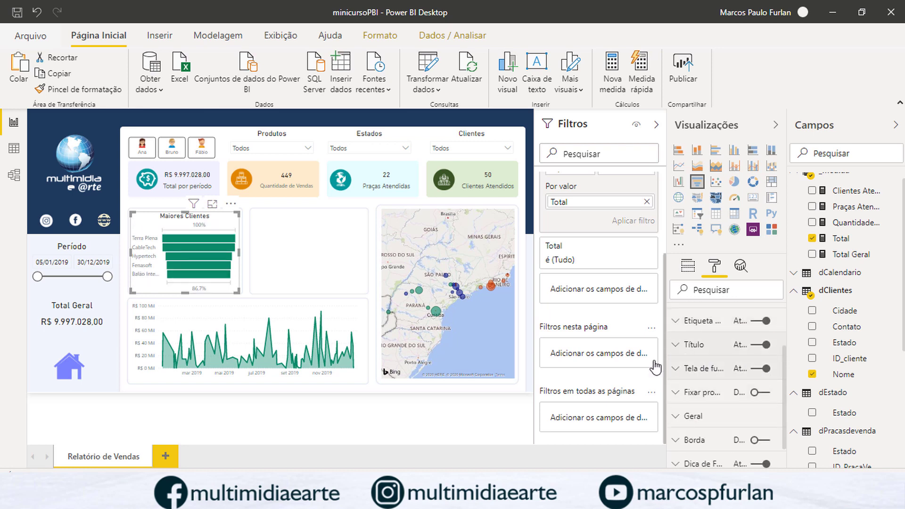
left_click(675, 321)
scroll(744, 375, "down", 1)
scroll(743, 367, "up", 2)
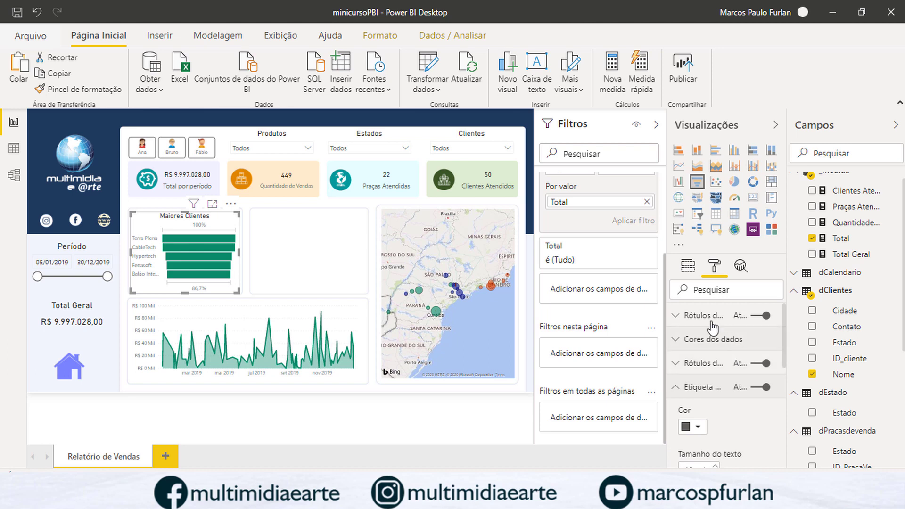
left_click(678, 320)
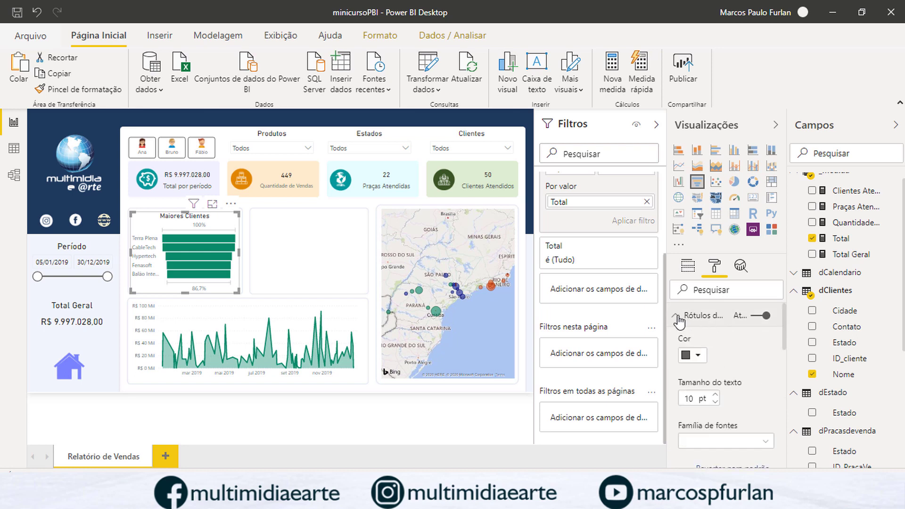
left_click(756, 322)
left_click(756, 320)
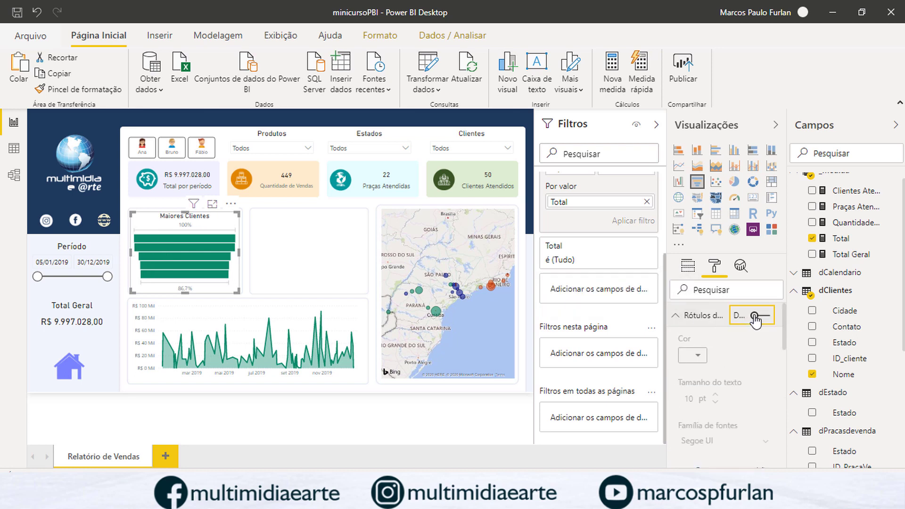
left_click(756, 316)
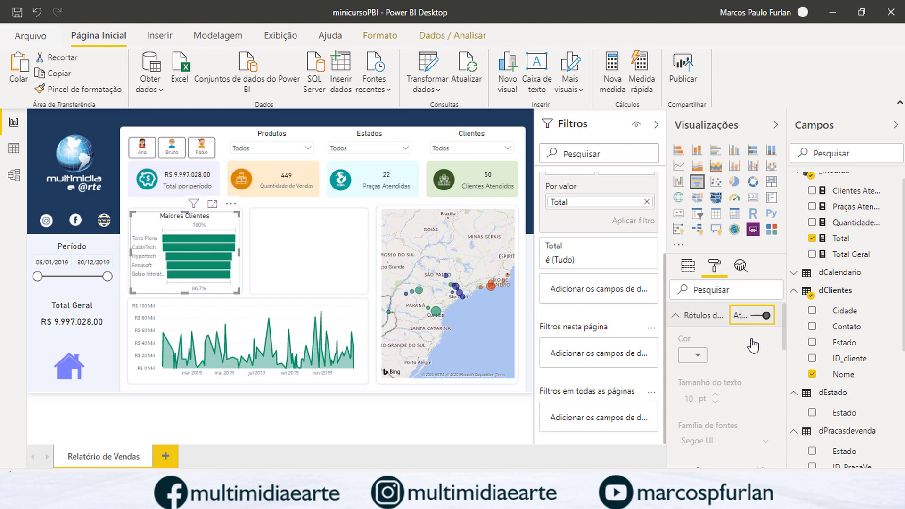
- Set the funnel chart's default data colour to a dark orange shade from the theme colours
scroll(751, 338, "up", 3)
scroll(751, 338, "down", 3)
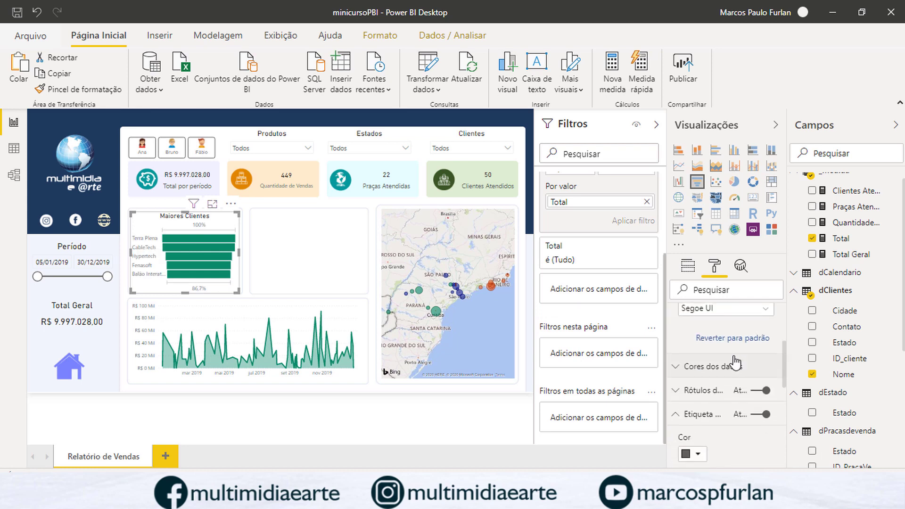
left_click(679, 370)
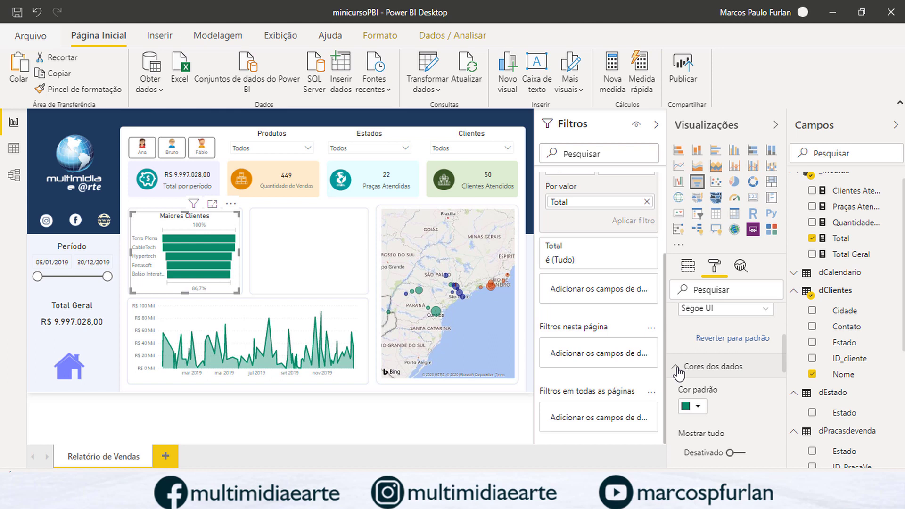
left_click(698, 405)
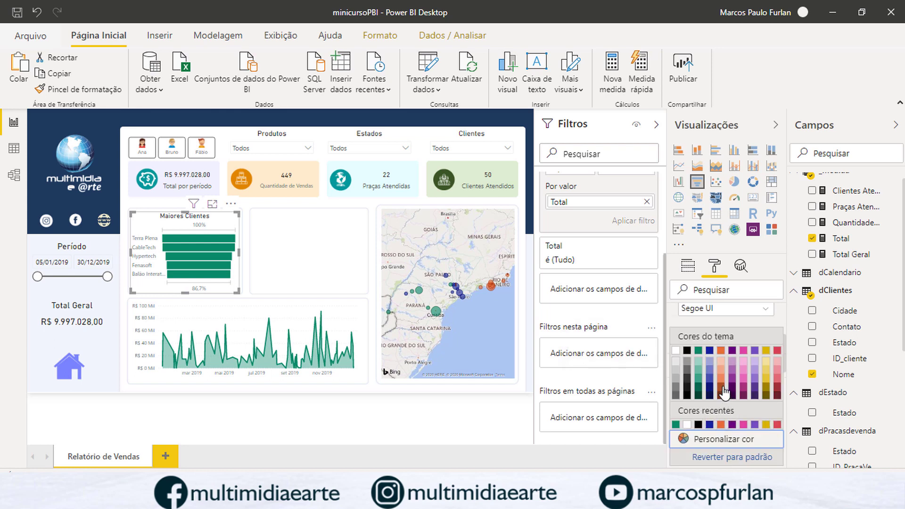
left_click(723, 389)
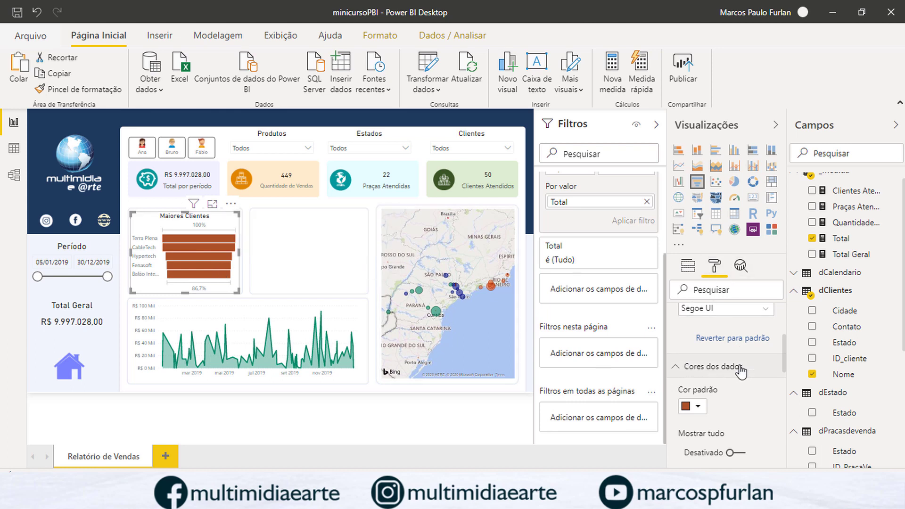
scroll(742, 371, "down", 3)
scroll(742, 371, "up", 3)
left_click(726, 371)
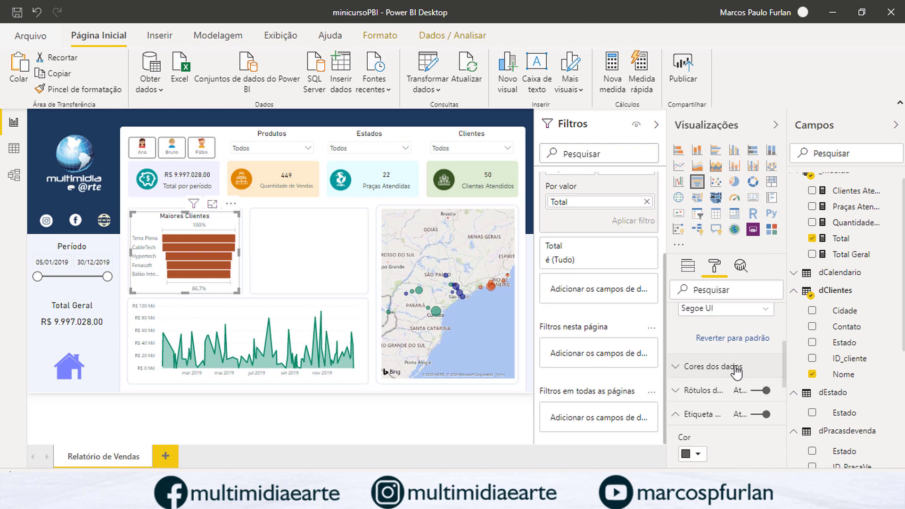
- Review the funnel chart's data label settings and switch the data labels off
left_click(673, 391)
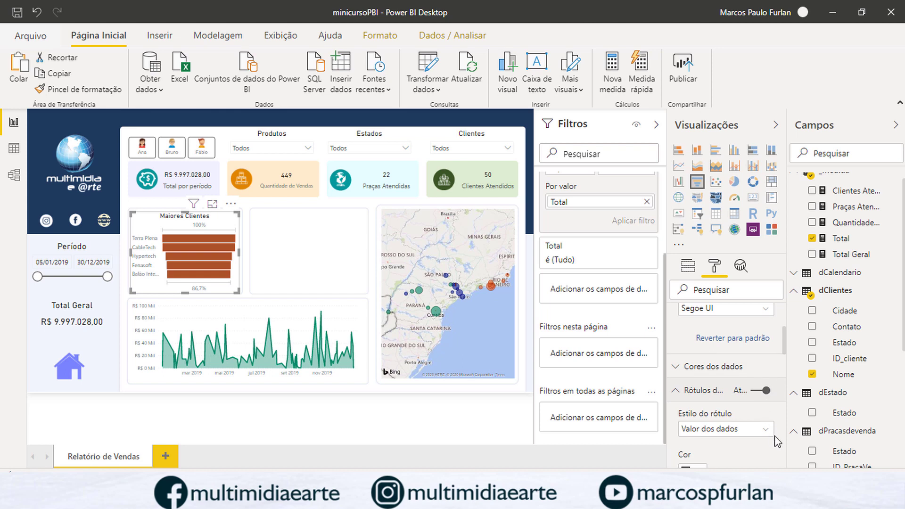
scroll(775, 436, "down", 2)
left_click(756, 326)
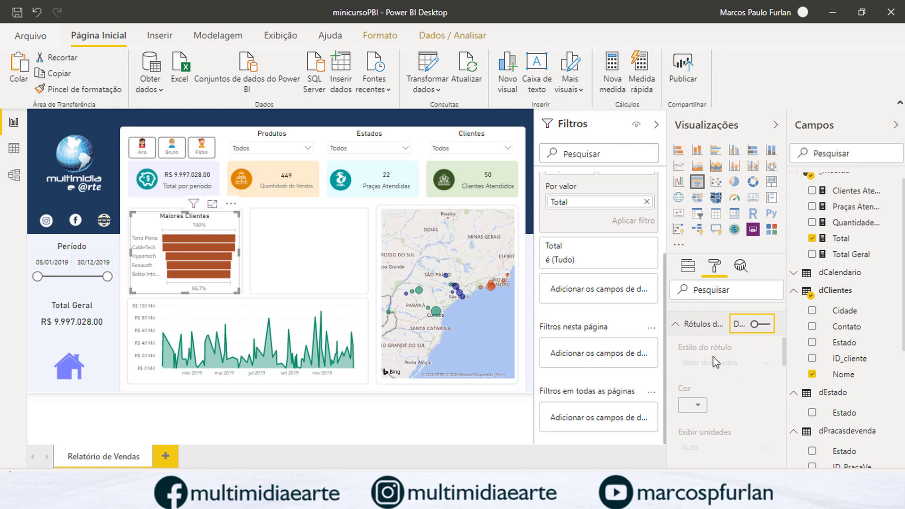
- Turn off the background of the "Maiores Clientes" funnel chart
left_click(676, 325)
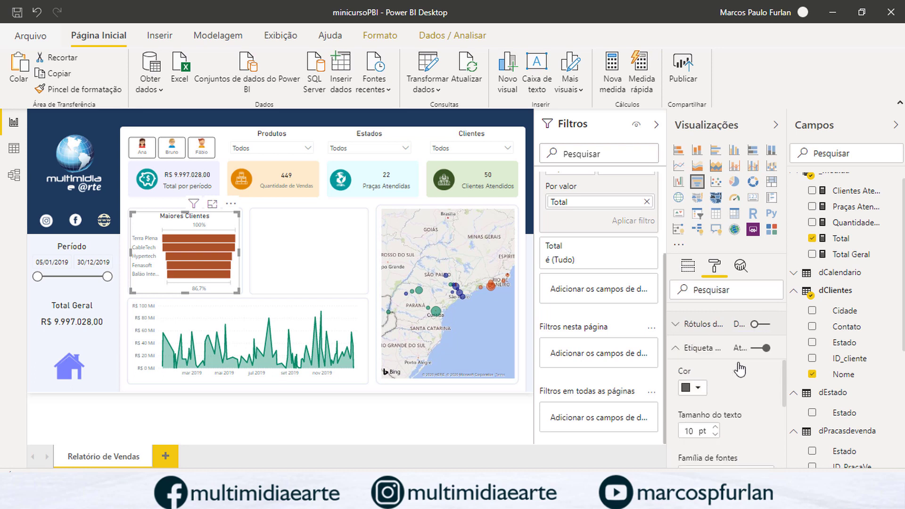
left_click(675, 348)
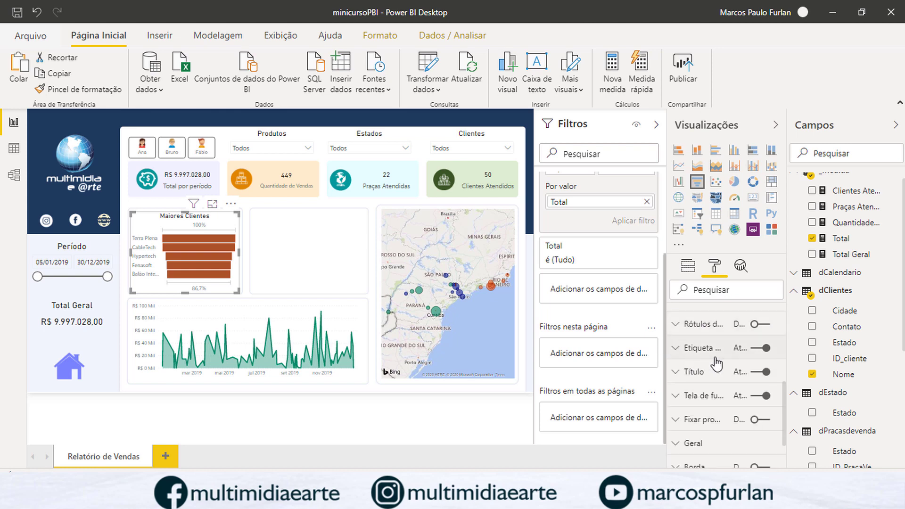
left_click(759, 397)
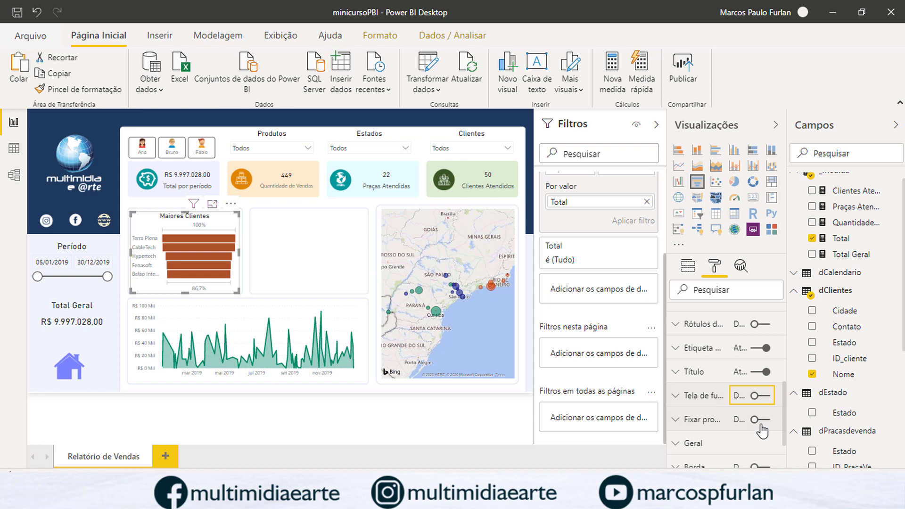
scroll(762, 428, "down", 1)
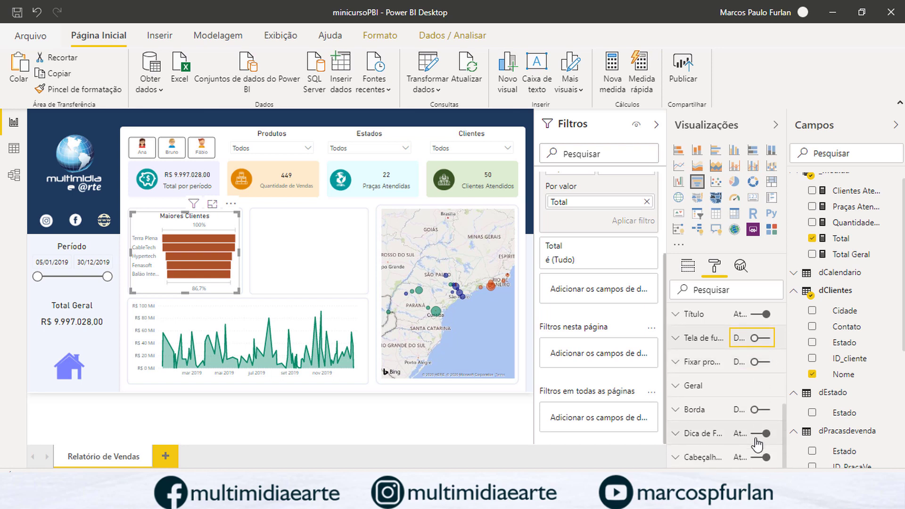
- Switch the funnel chart's tooltip off and back on, and turn off its visual header
left_click(758, 440)
left_click(756, 434)
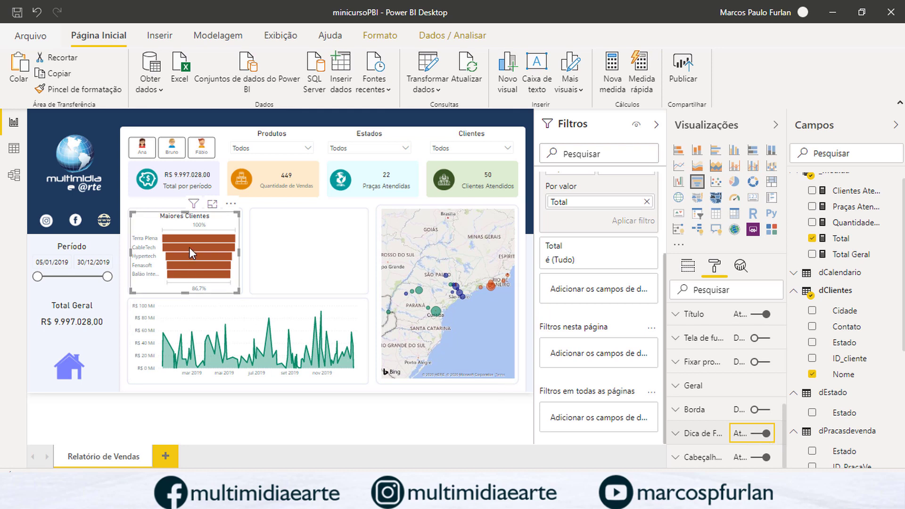
mouse_move(189, 247)
left_click(760, 458)
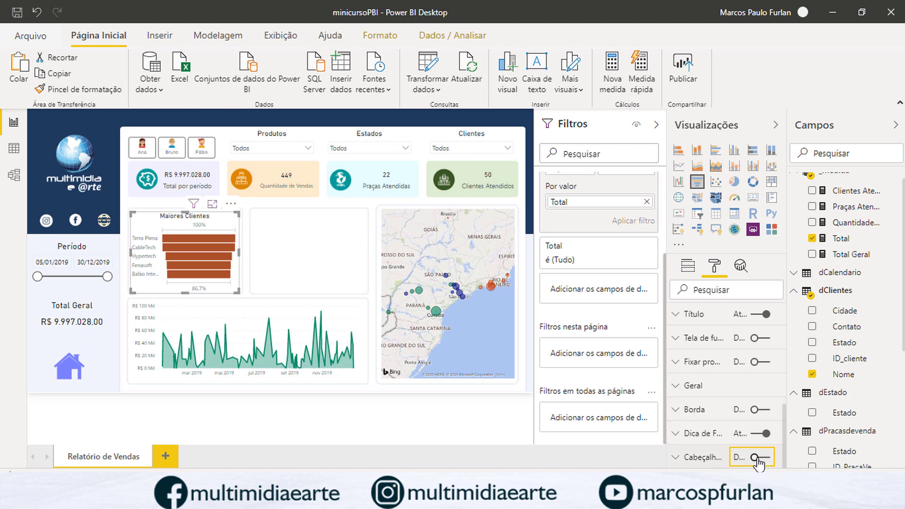
- Switch the funnel chart's category labels off and back on, and turn off its conversion rate label
scroll(753, 388, "up", 3)
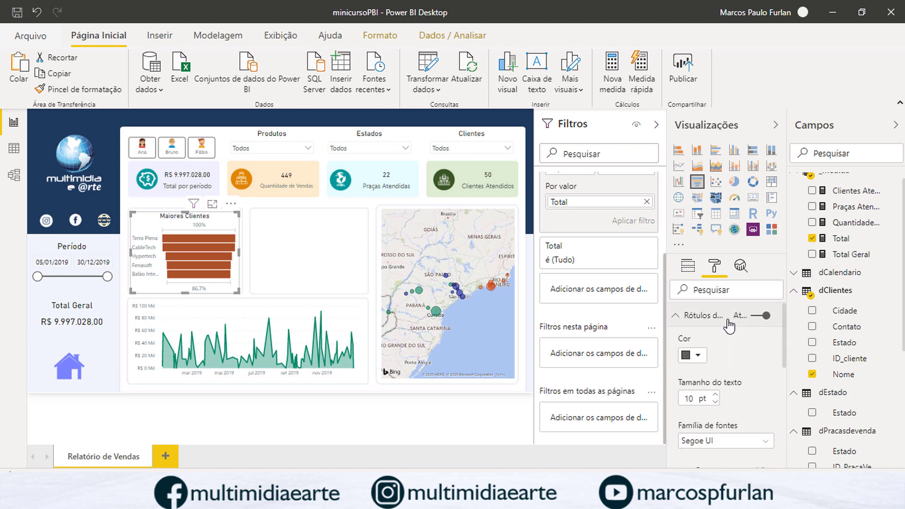
left_click(758, 318)
left_click(760, 316)
scroll(720, 351, "down", 3)
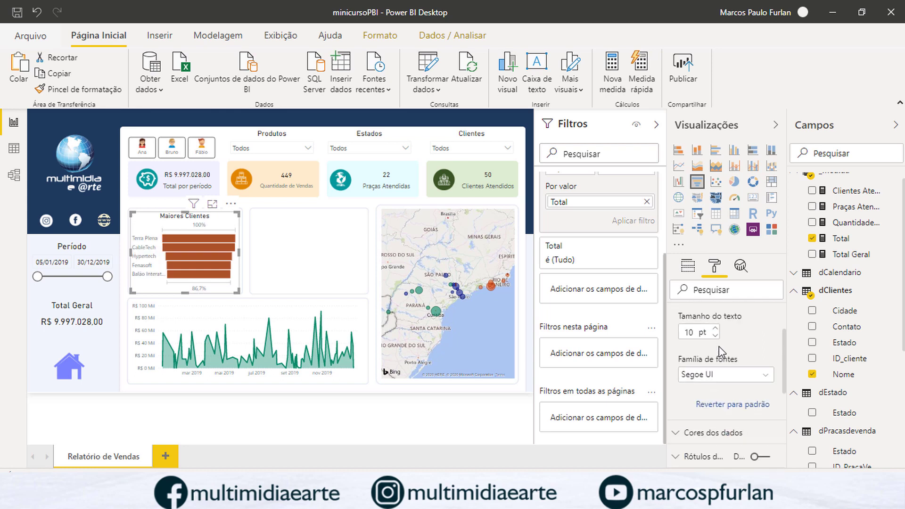
scroll(724, 354, "down", 2)
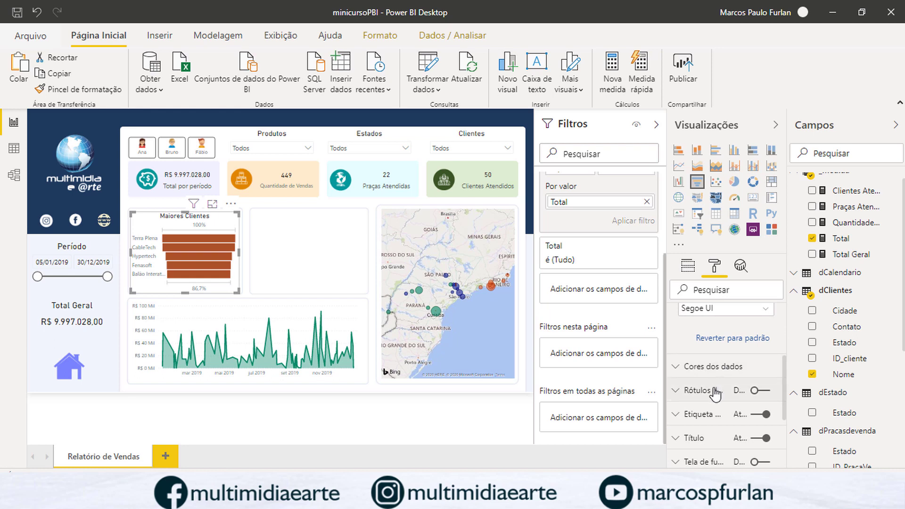
left_click(678, 417)
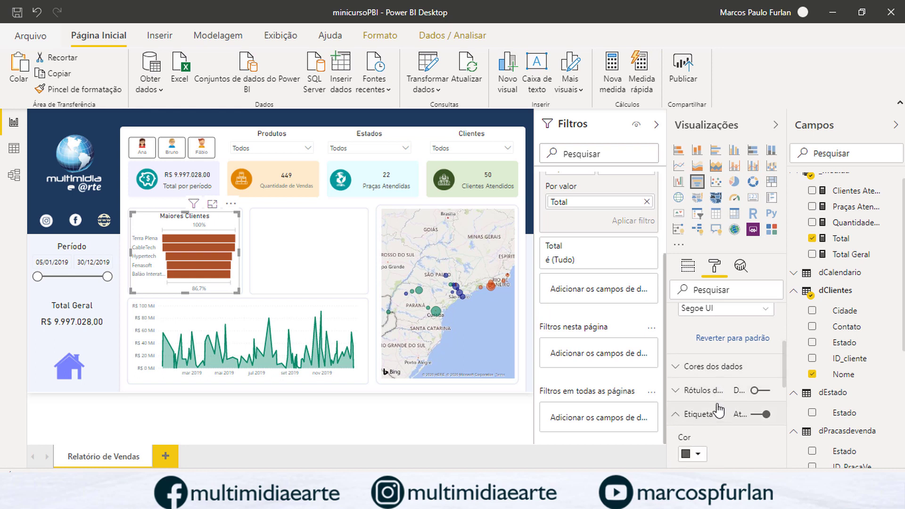
scroll(735, 411, "down", 3)
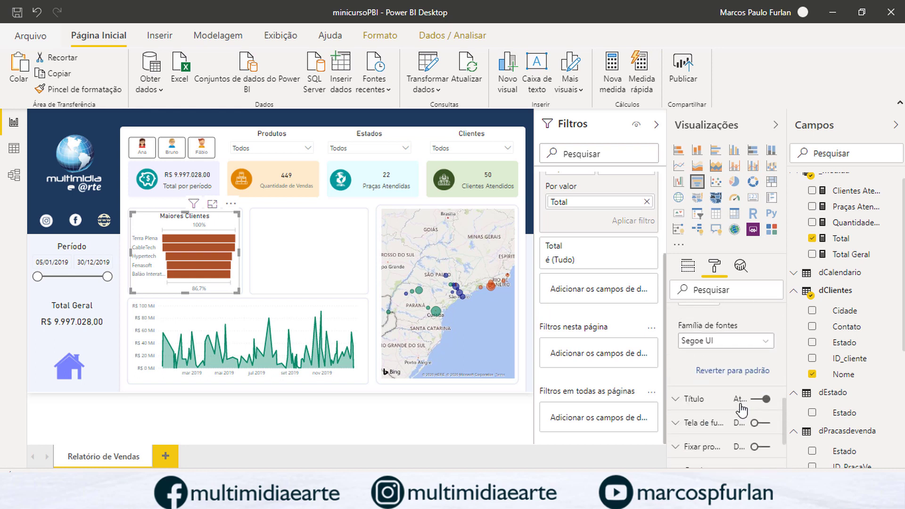
scroll(740, 405, "up", 3)
left_click(760, 349)
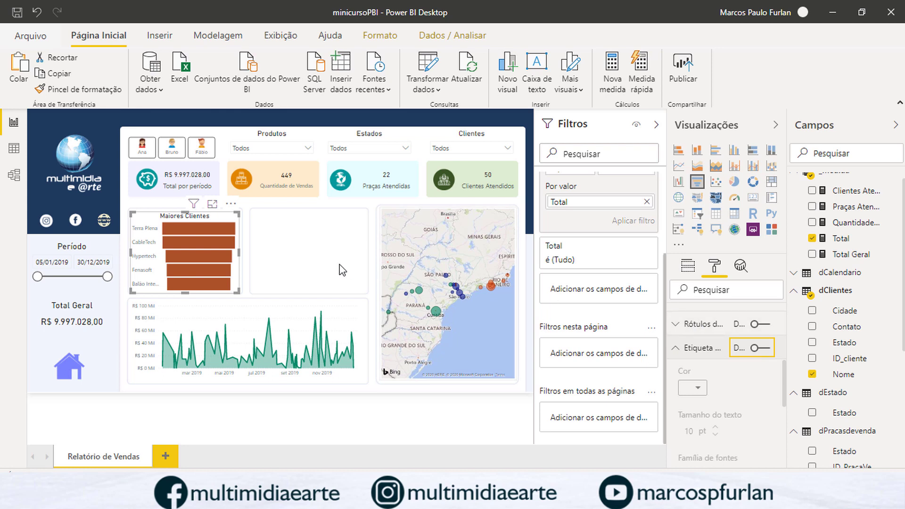
- Test cross-highlighting with the CableTech bar of the "Maiores Clientes" funnel, and clear the selection
left_click(191, 243)
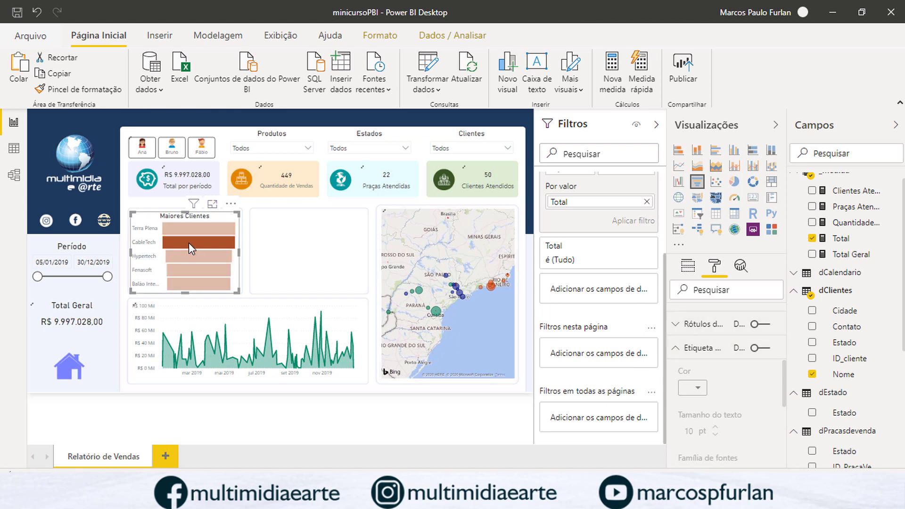
left_click(189, 243)
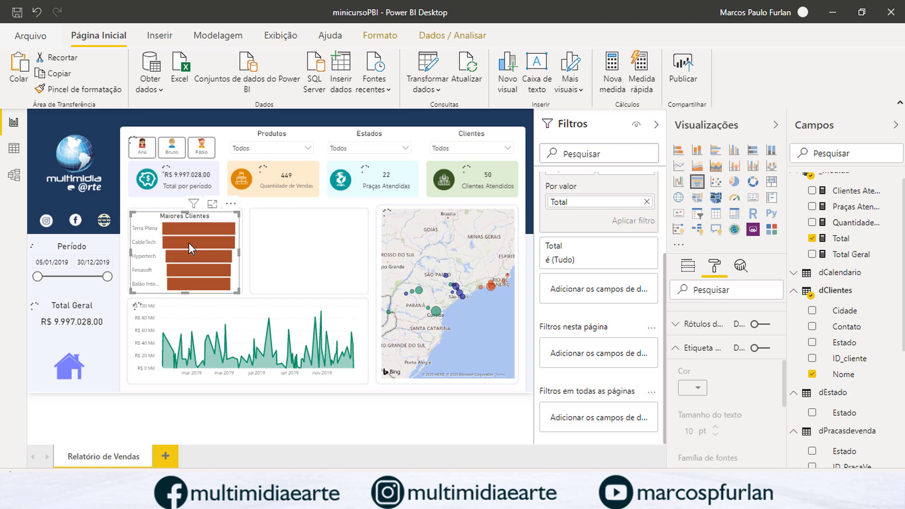
left_click(309, 252)
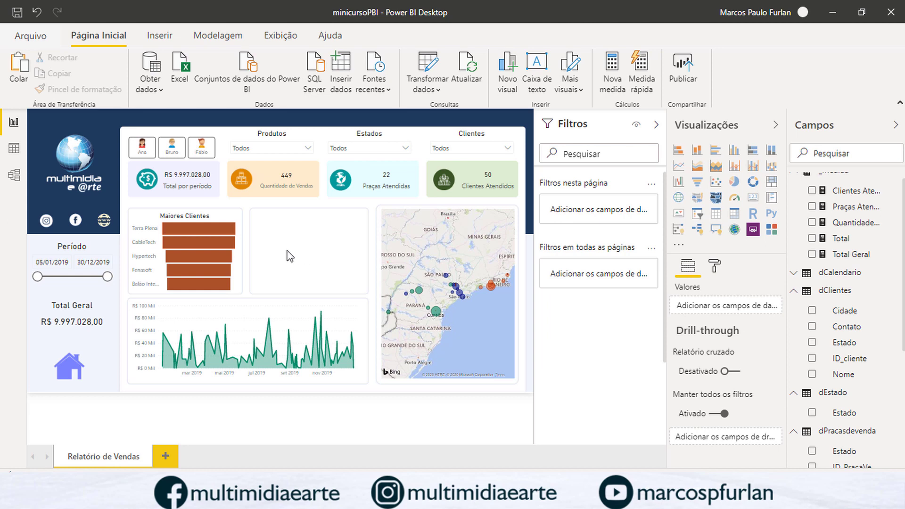
left_click(222, 251)
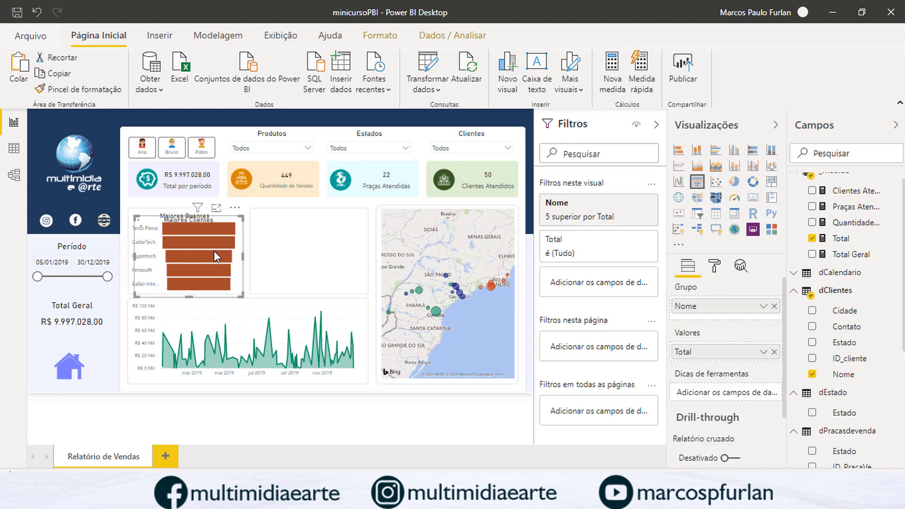
left_click_drag(316, 252, 332, 242)
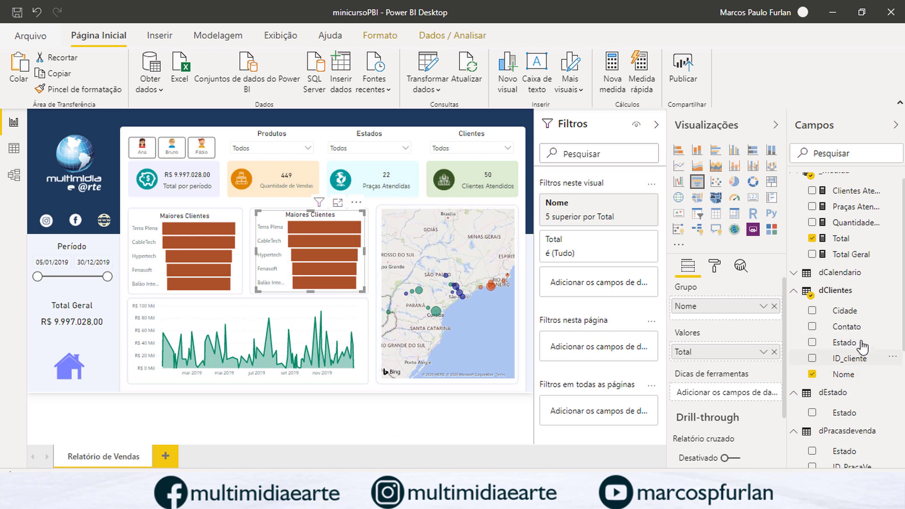
scroll(857, 321, "down", 3)
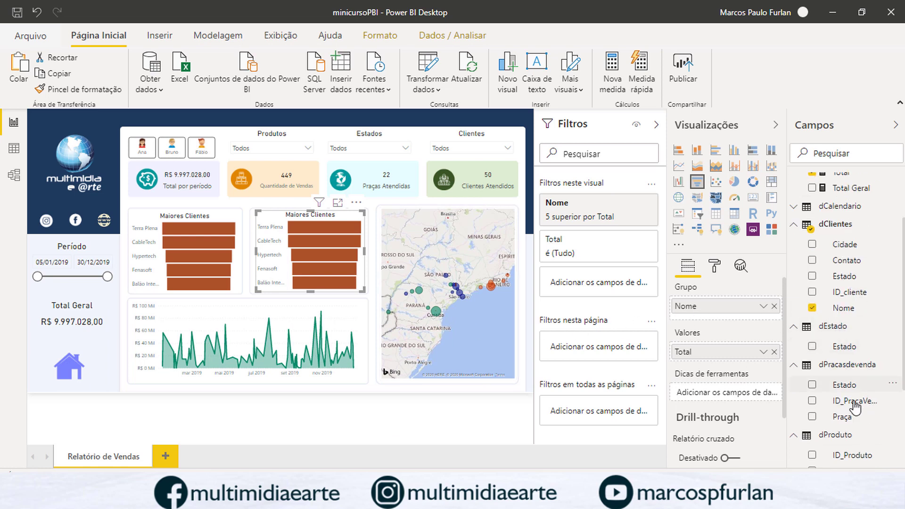
left_click_drag(830, 417, 716, 311)
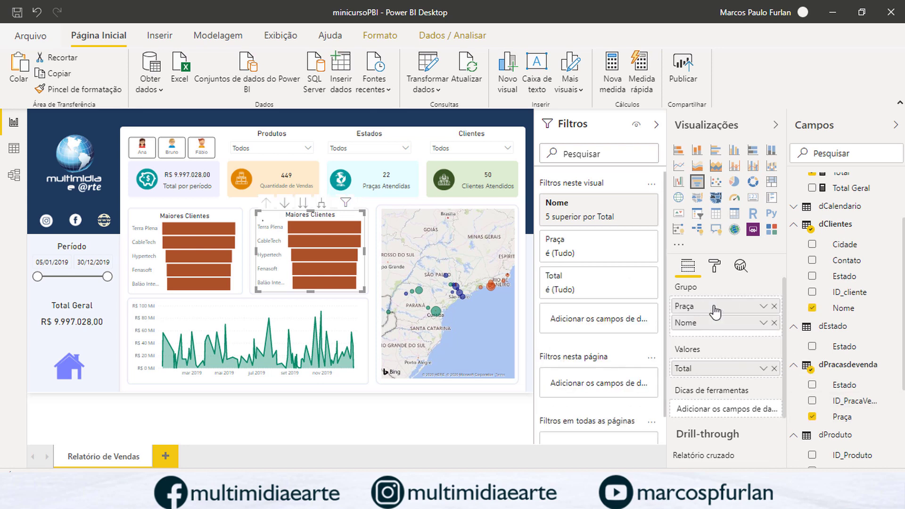
left_click(773, 323)
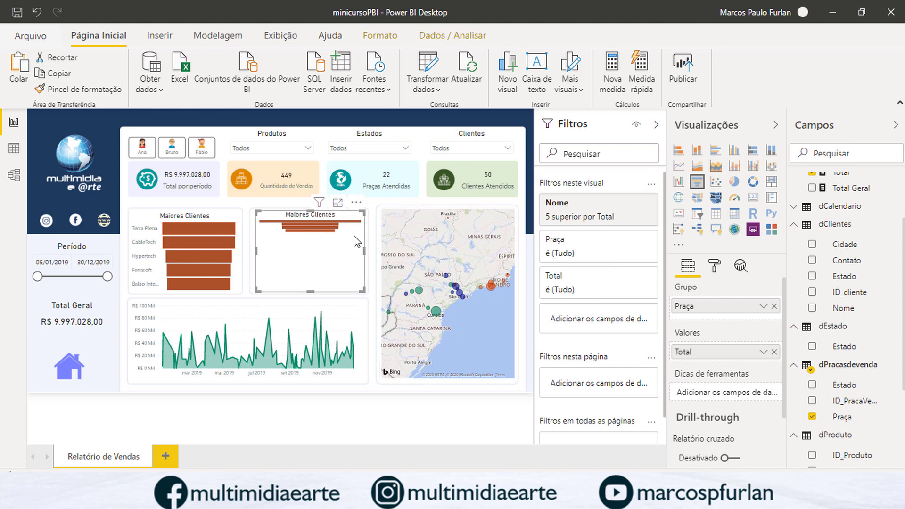
key("Delete")
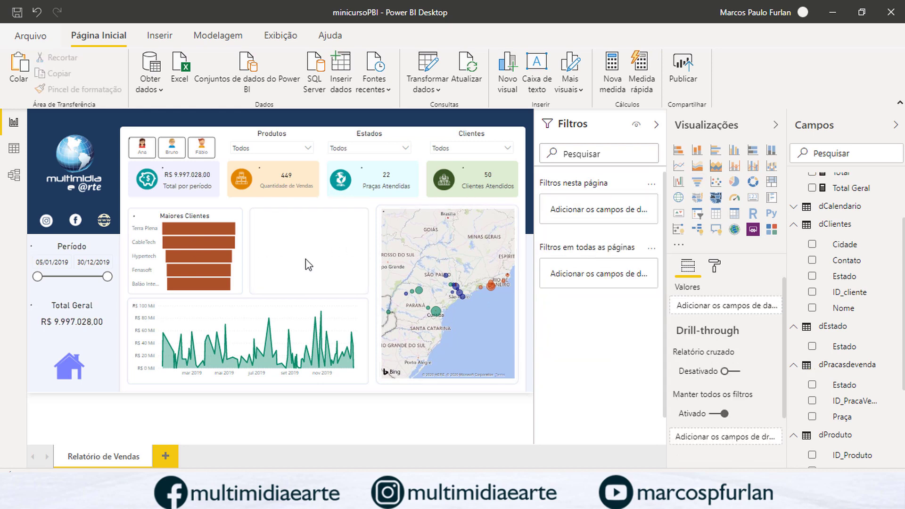
- Add a new funnel chart and fit it into the empty card beside the "Maiores Clientes" chart
left_click(698, 184)
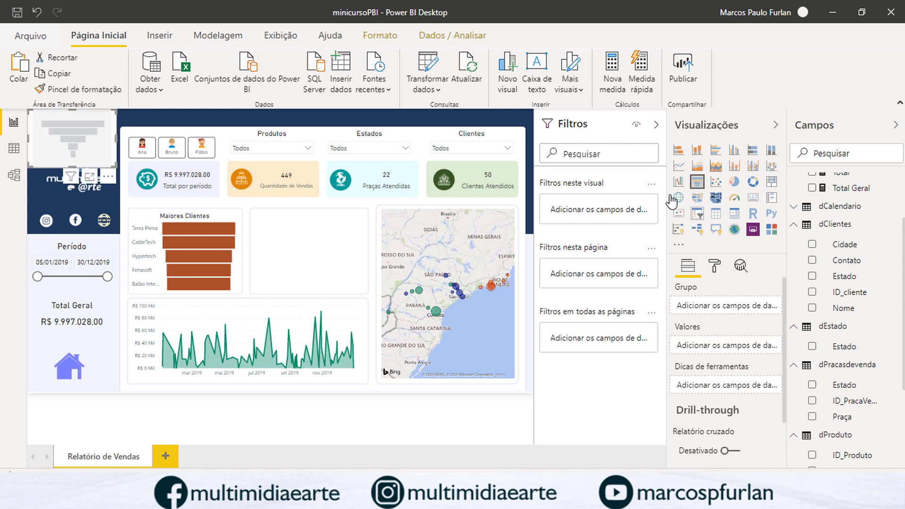
left_click_drag(95, 147, 309, 245)
left_click_drag(361, 273, 363, 294)
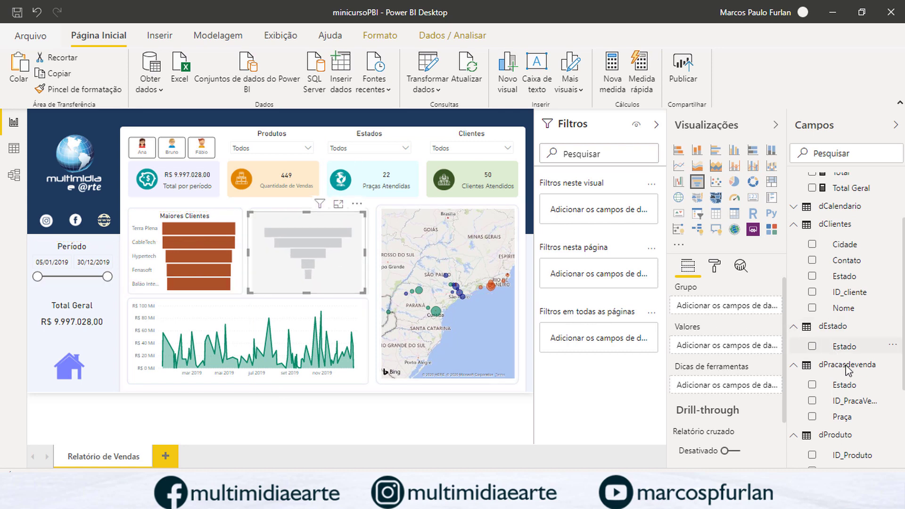
- Group the new funnel chart by Praça from dPracasdevenda and use the Total measure as its values
left_click_drag(842, 417, 728, 307)
scroll(821, 238, "up", 2)
left_click_drag(841, 250, 729, 352)
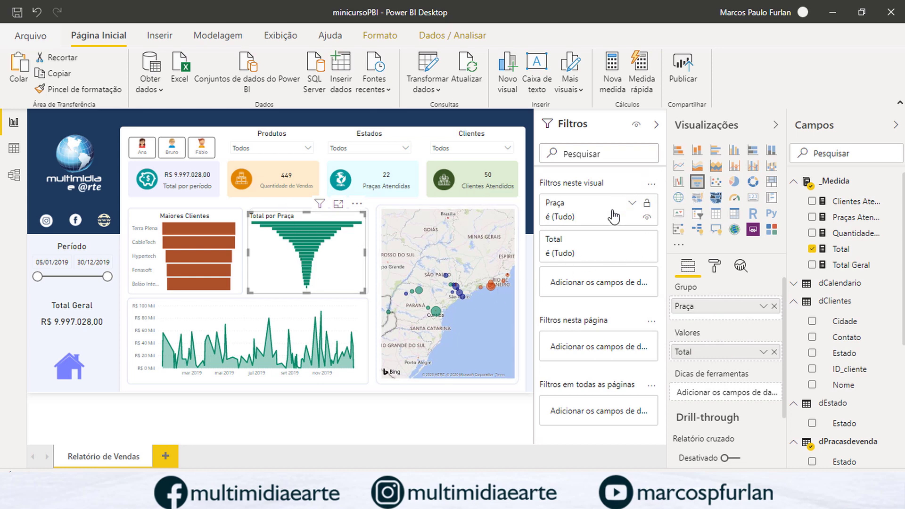
- Filter the new funnel chart's Praça field to the top 5 items by Total and apply the filter
left_click(631, 204)
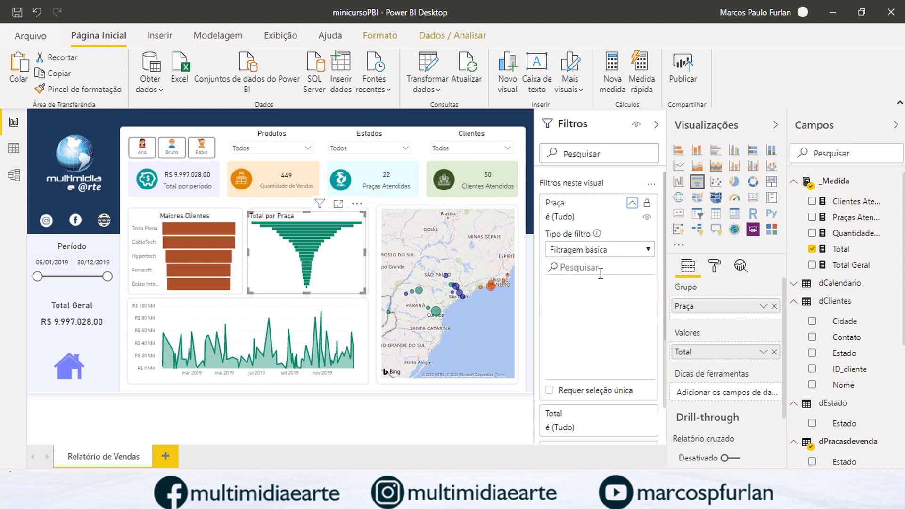
left_click(610, 251)
left_click(589, 288)
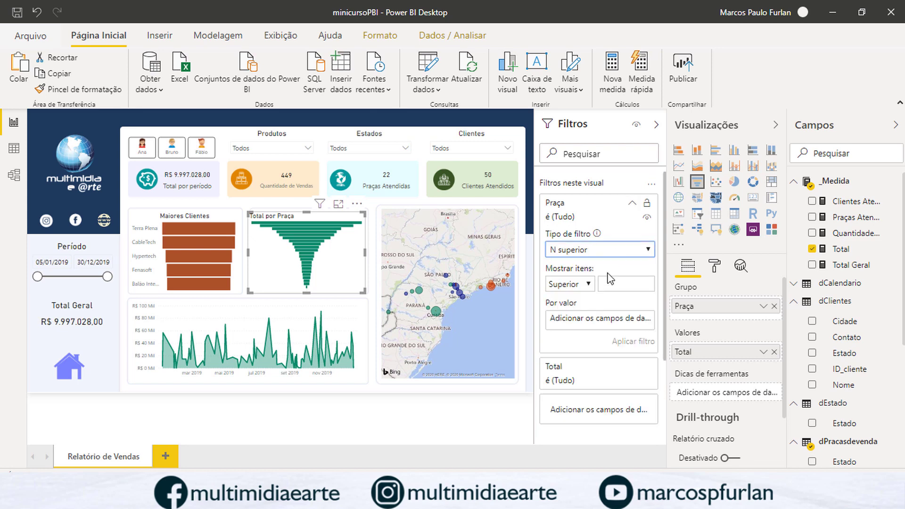
left_click(613, 278)
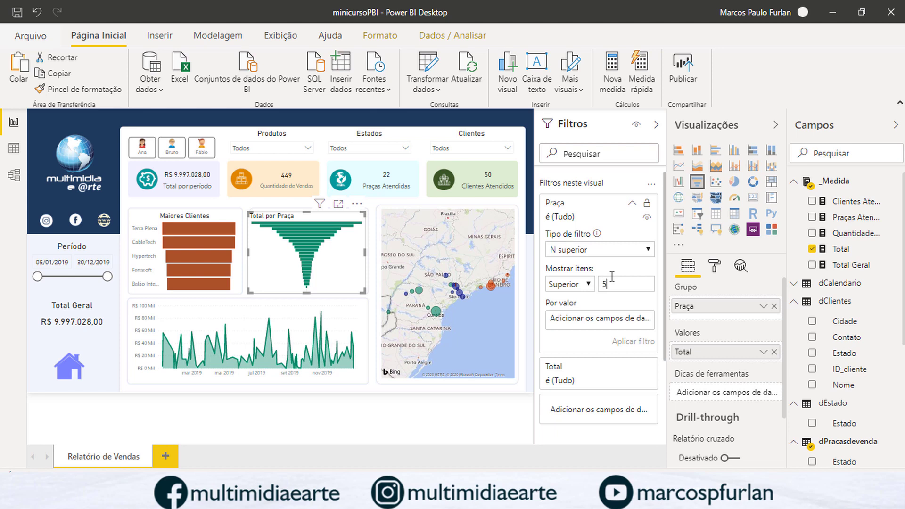
left_click_drag(841, 250, 607, 325)
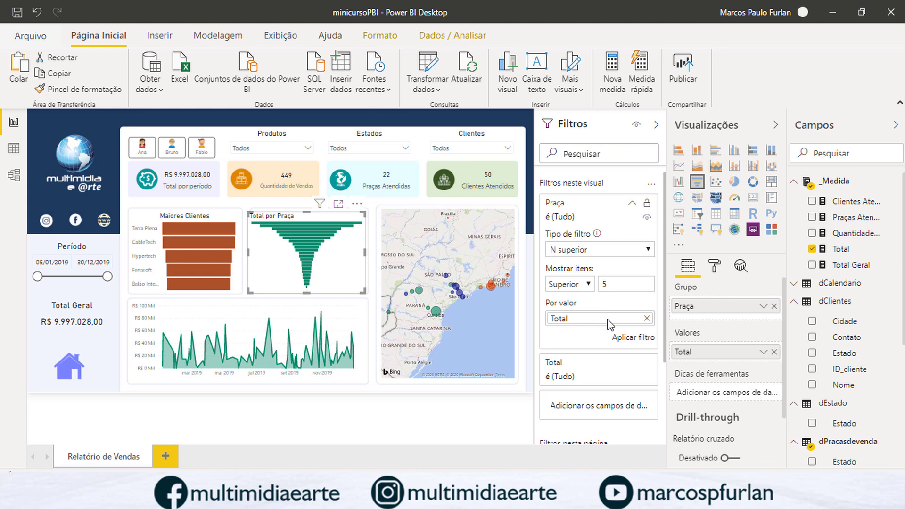
left_click(647, 338)
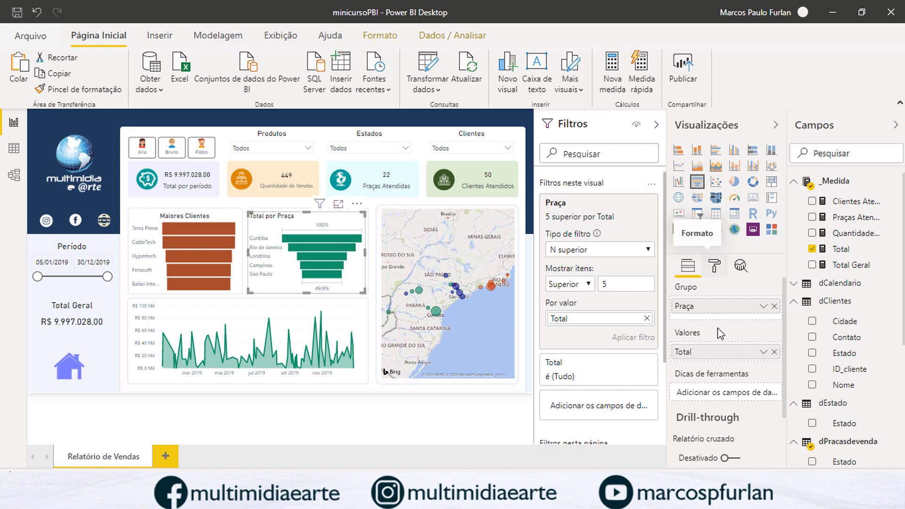
- Turn off the conversion rate label and the data labels of the Praça funnel chart
left_click(715, 267)
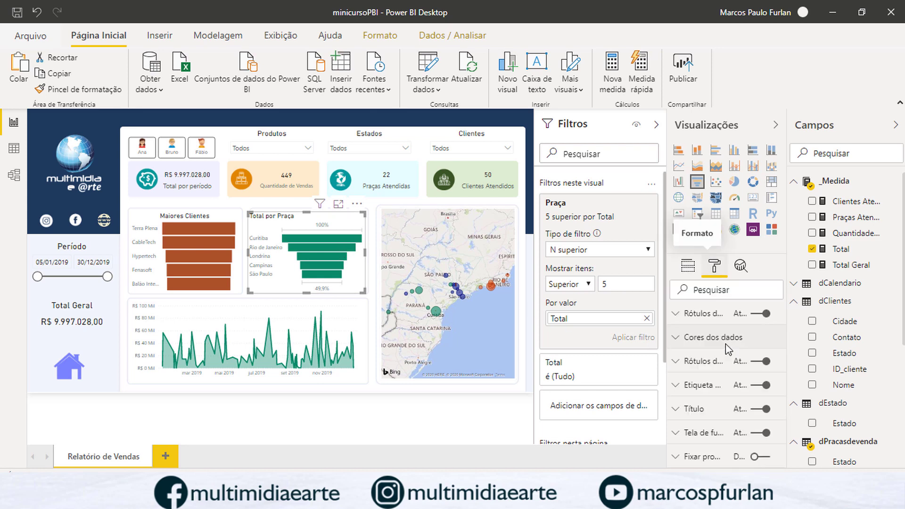
left_click(758, 389)
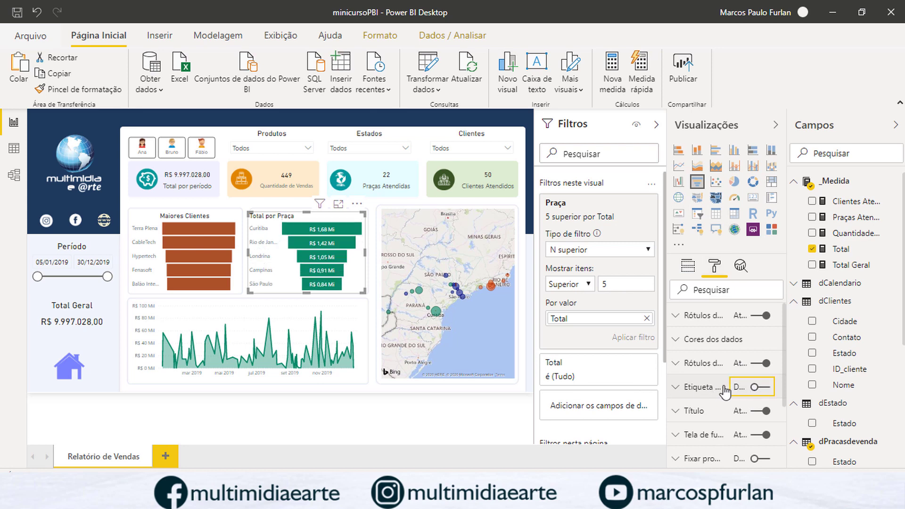
left_click(757, 364)
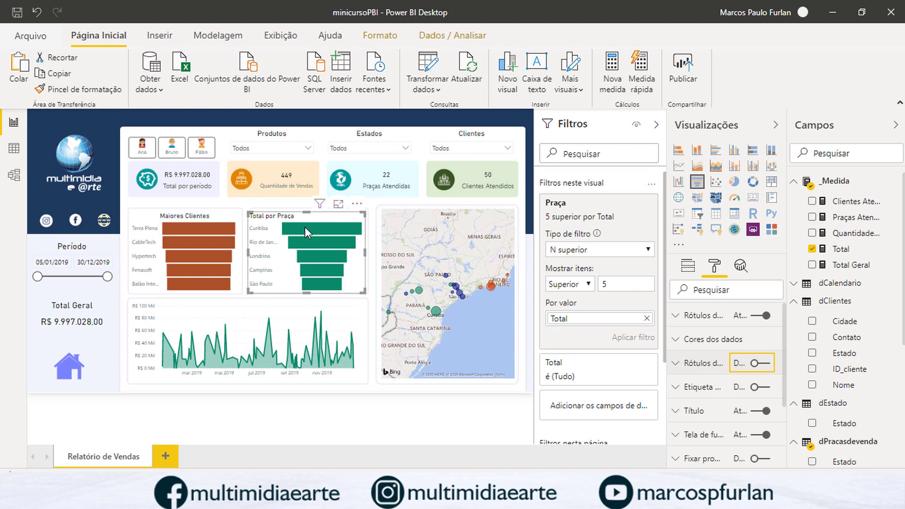
- Change the title text of the Praça funnel chart to "Maiores Praças"
scroll(702, 350, "down", 2)
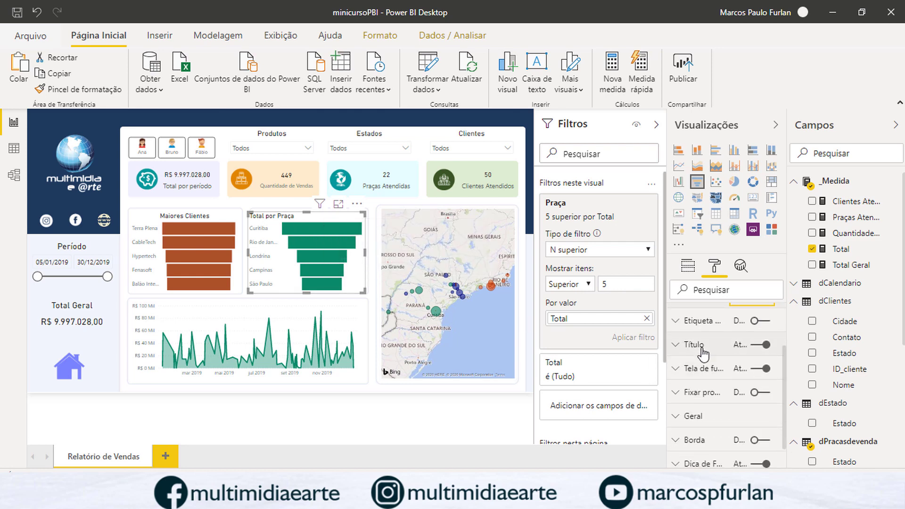
left_click(679, 348)
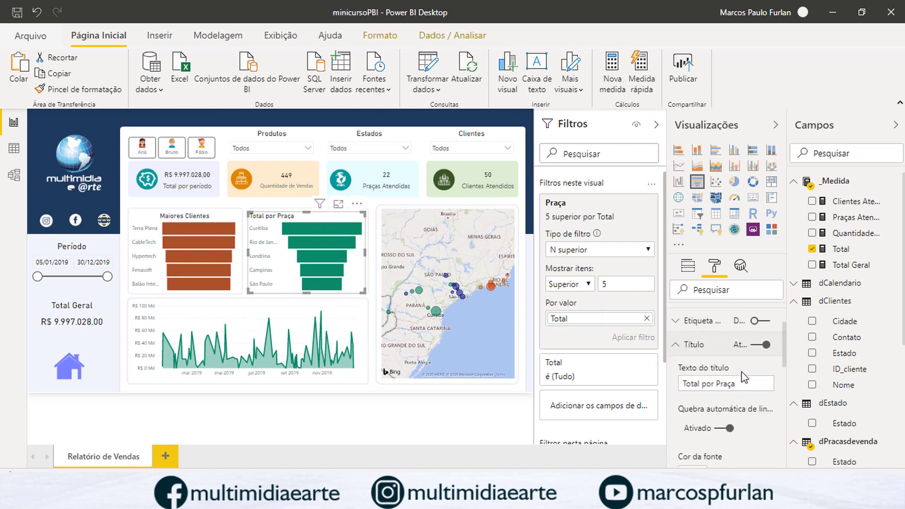
left_click(736, 387)
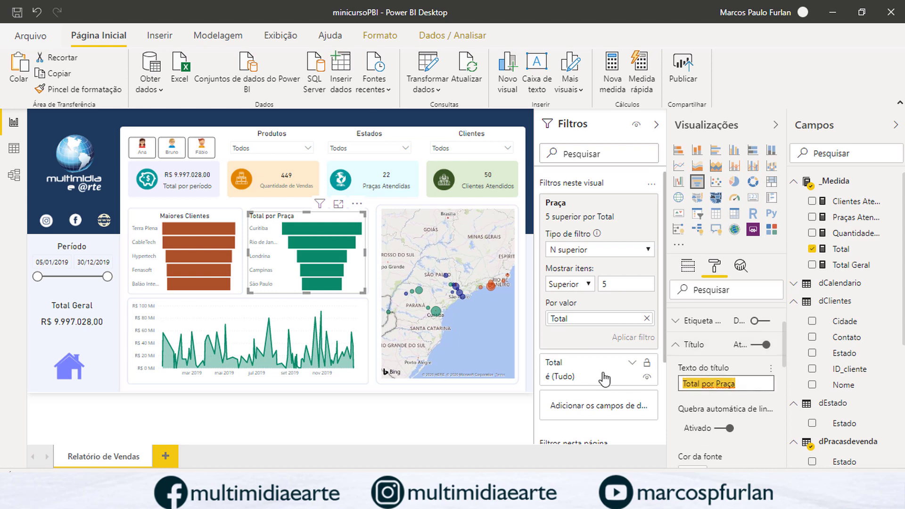
type("Maiores")
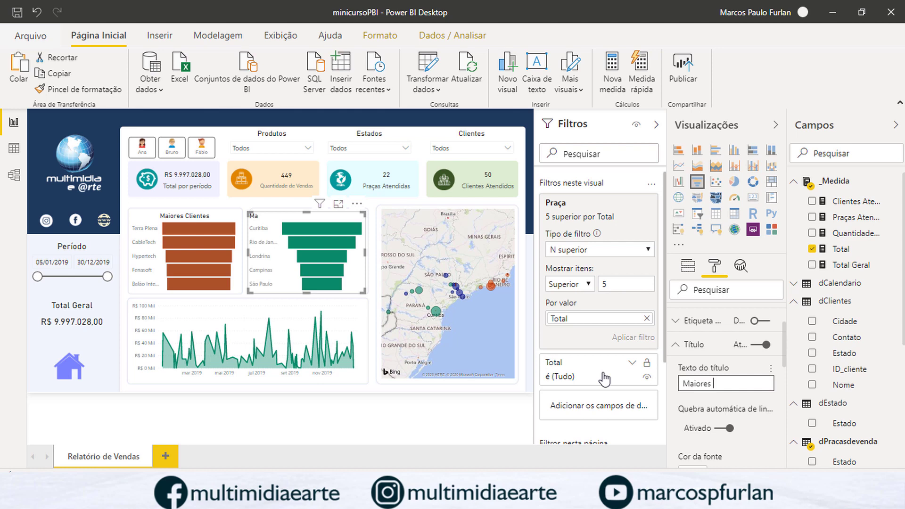
type(" Praças")
- Center the title of the Maiores Praças funnel chart and turn off the chart's background
scroll(745, 406, "down", 3)
scroll(745, 406, "down", 2)
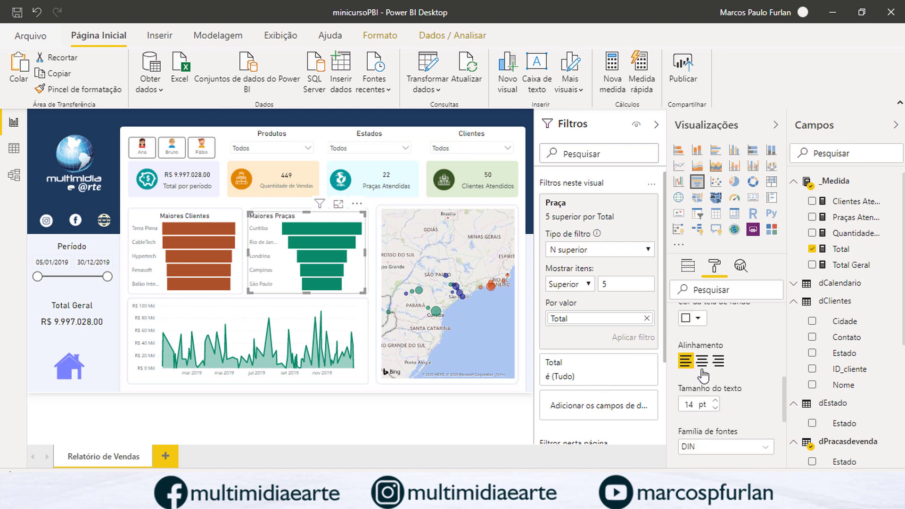
left_click(702, 362)
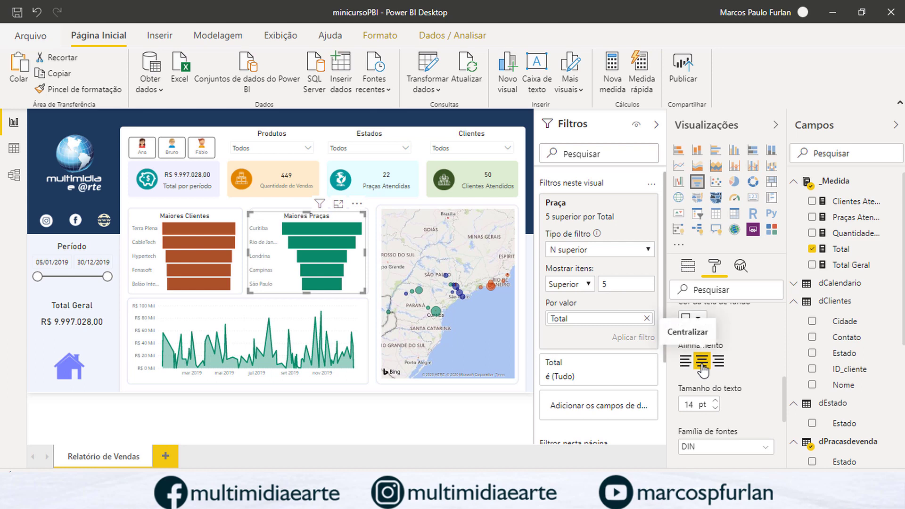
scroll(761, 358, "down", 3)
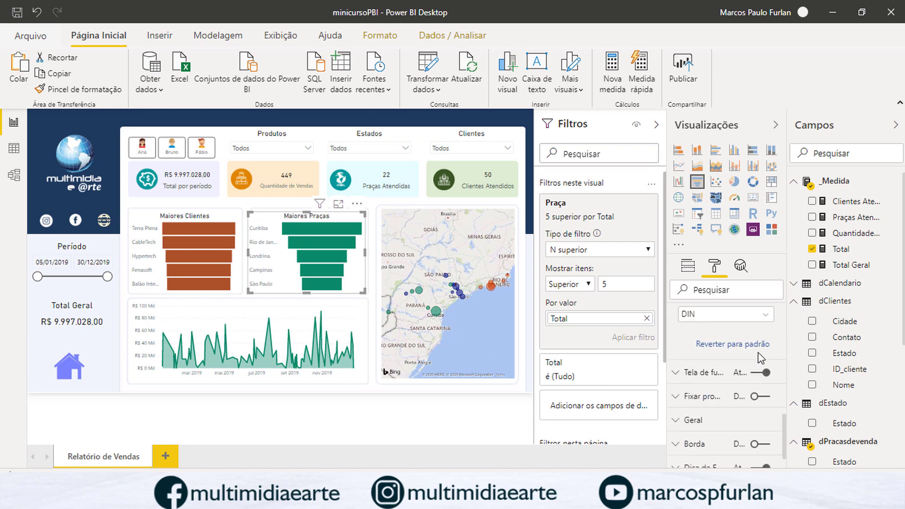
left_click(760, 373)
- Set the default data color of the Maiores Praças funnel to a lighter green theme shade
scroll(741, 352, "up", 3)
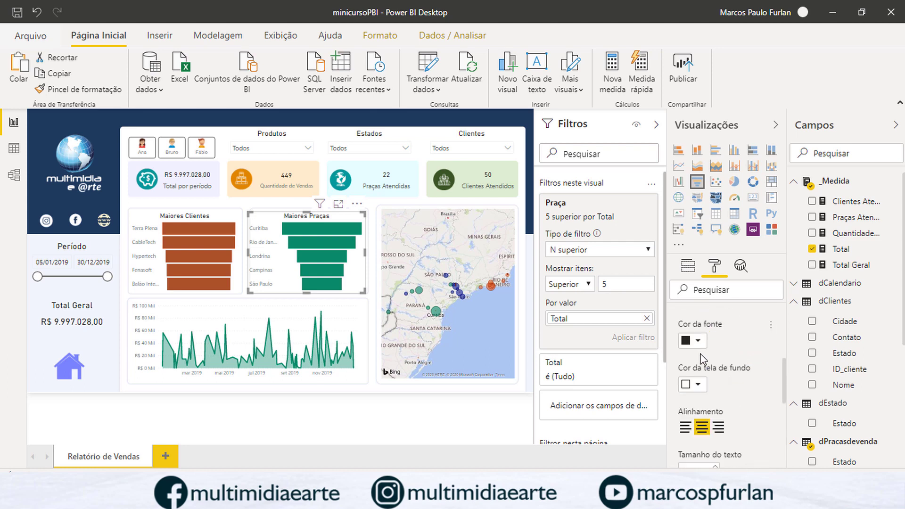
scroll(738, 363, "up", 3)
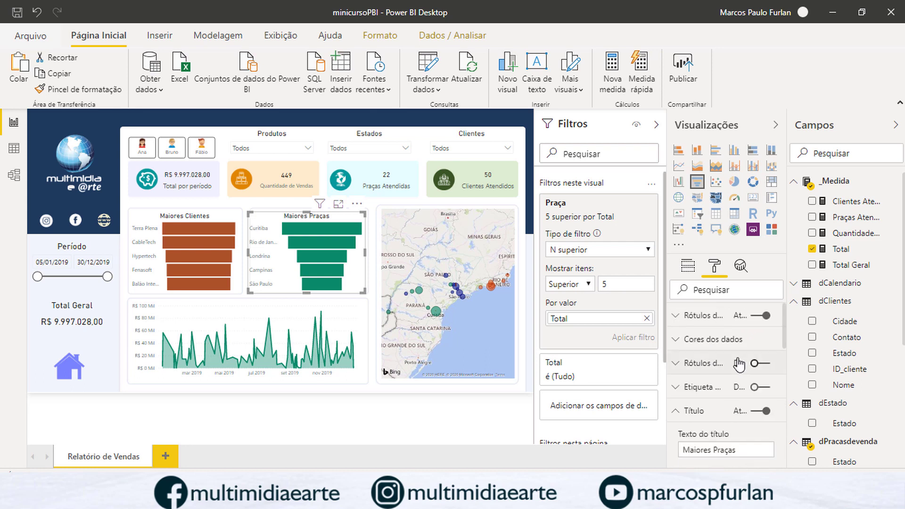
left_click(678, 342)
left_click(699, 379)
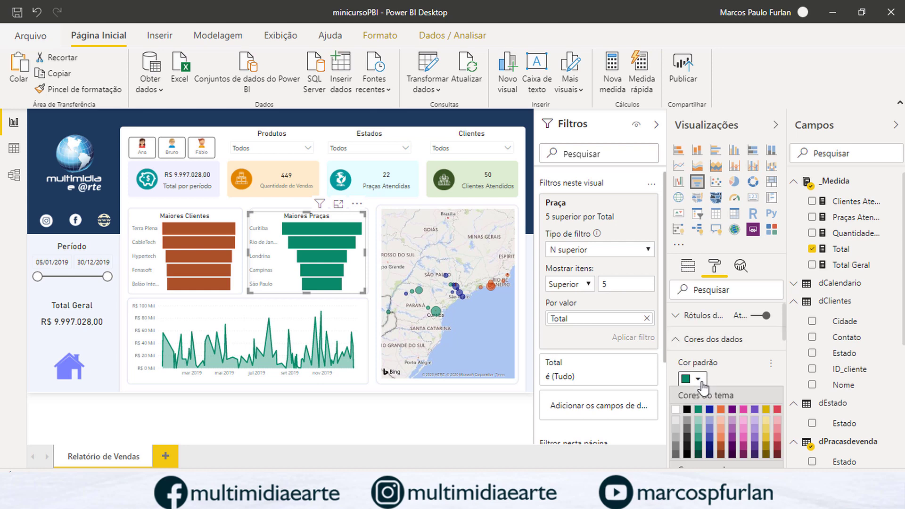
left_click(698, 422)
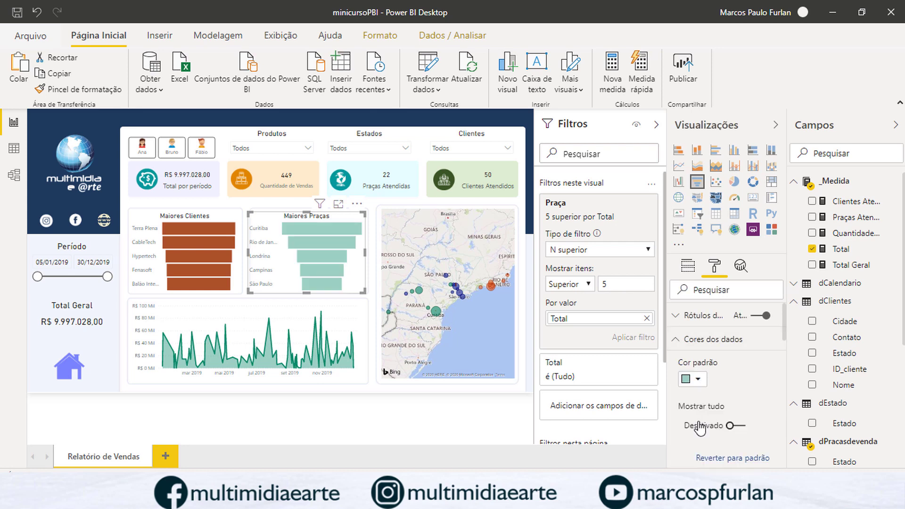
- Switch to the HTML color codes page in the browser, pick the turquoise #01DFD7, and copy its code for the report in Power BI Desktop
left_click(700, 381)
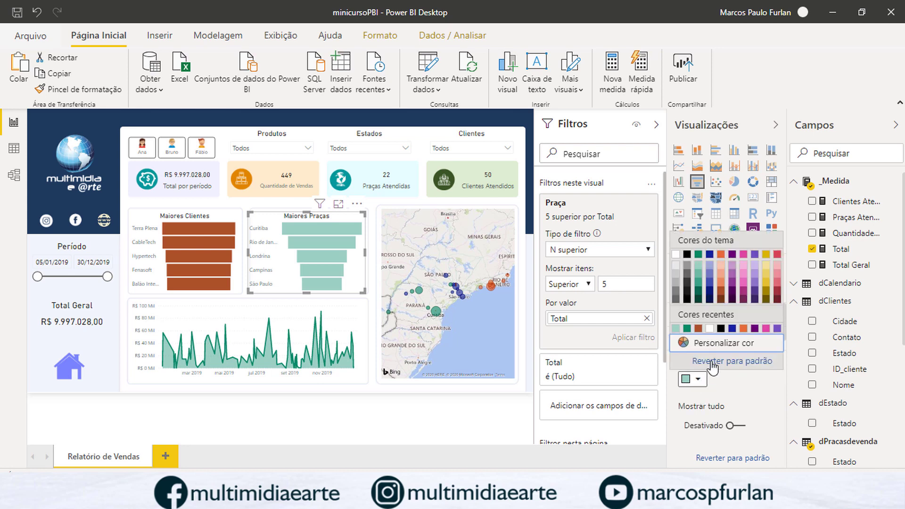
key("alt+Tab")
left_click(391, 6)
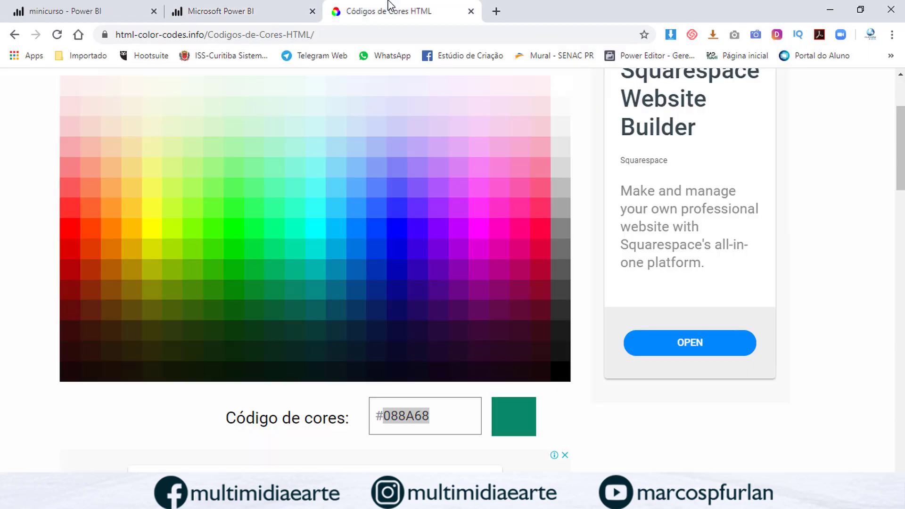
left_click(317, 242)
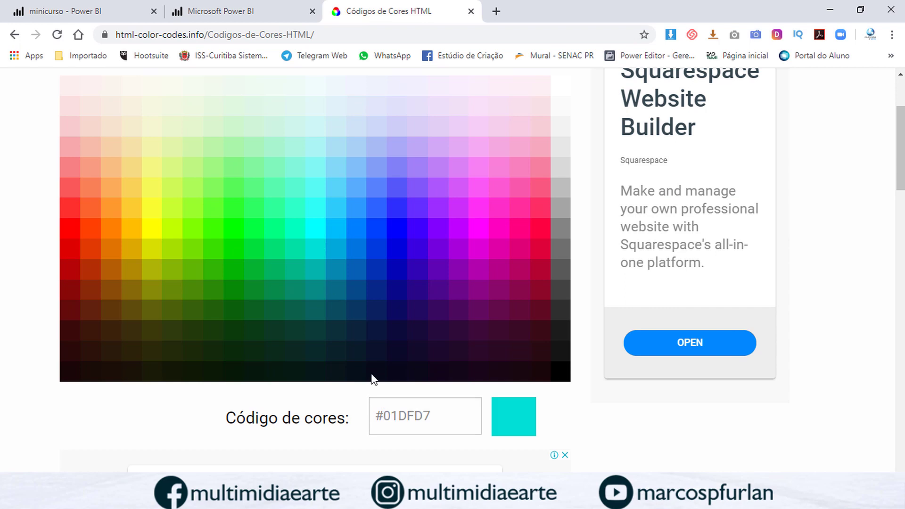
left_click_drag(432, 416, 387, 415)
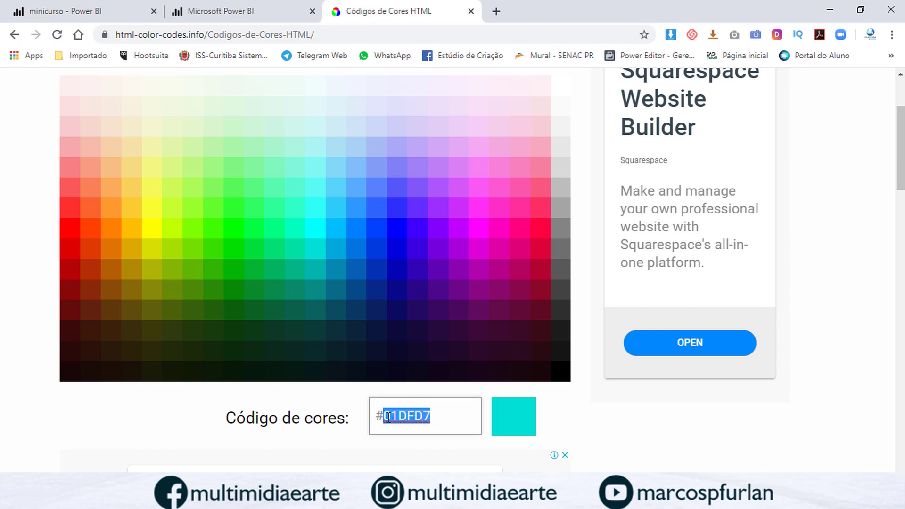
key("alt+Tab")
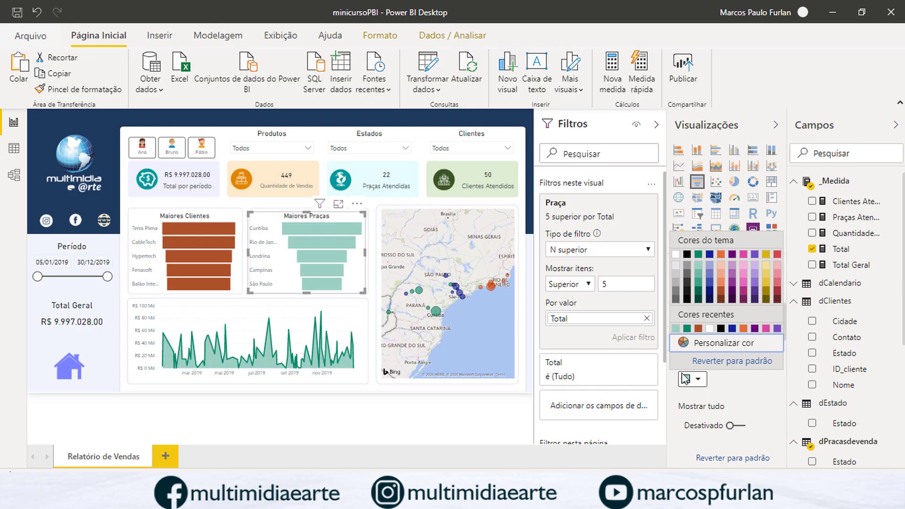
- Set the default data color of the Maiores Praças funnel to the custom color 01DFD7
left_click(700, 382)
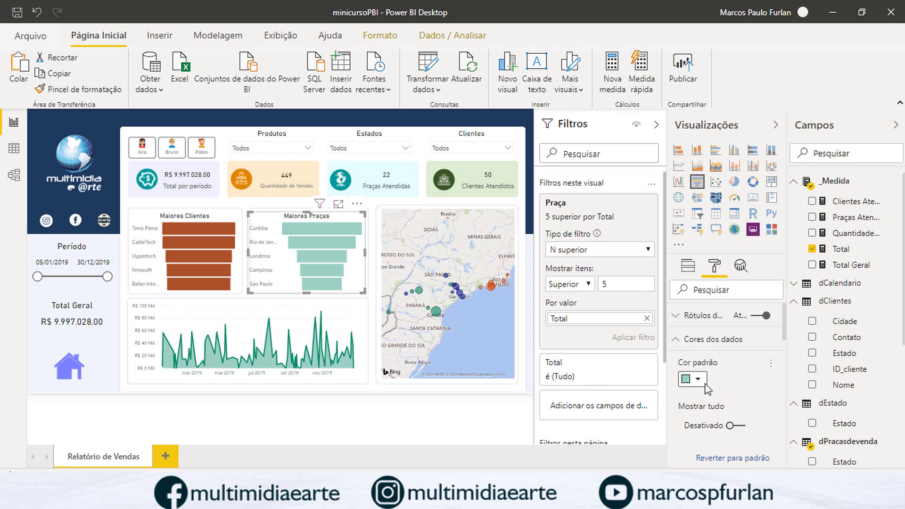
left_click(702, 385)
left_click(723, 343)
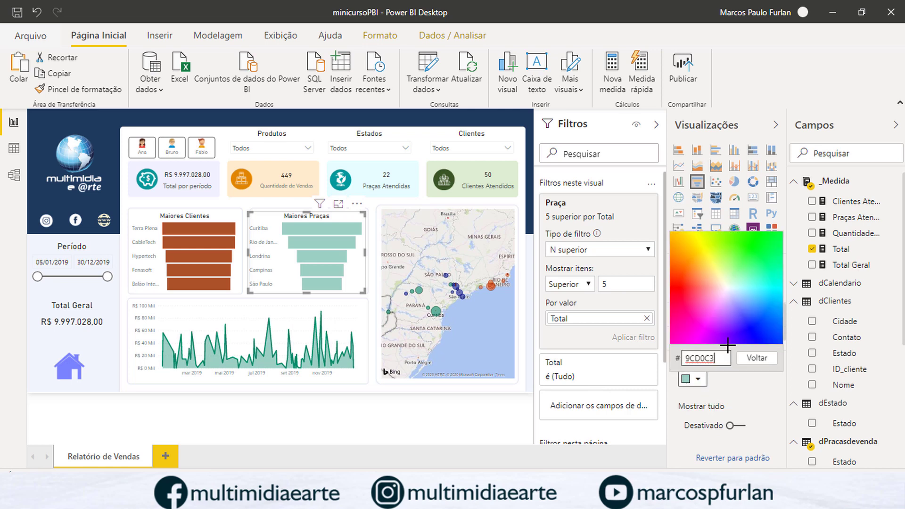
left_click_drag(717, 358, 666, 357)
type("00CED1")
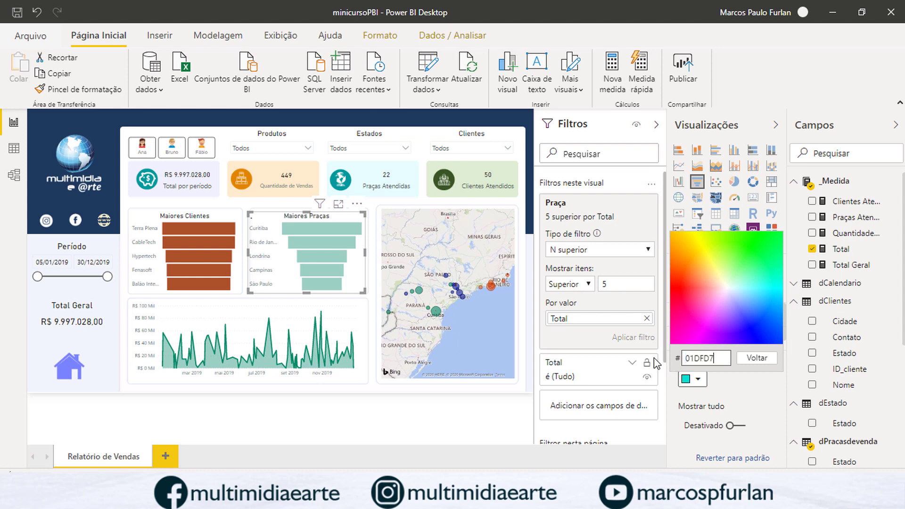
key("Return")
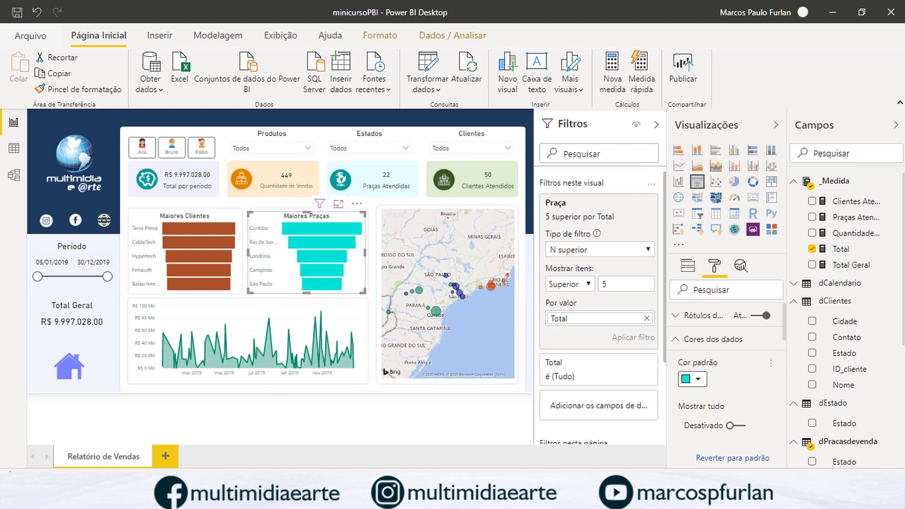
- Compare the report with the published reference dashboard in the browser and return to Power BI Desktop
left_click(285, 498)
left_click(290, 12)
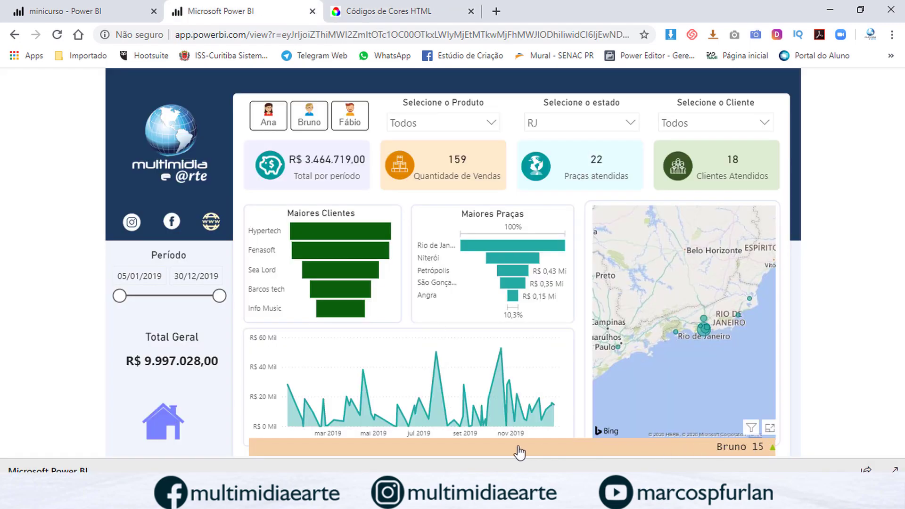
key("alt+Tab")
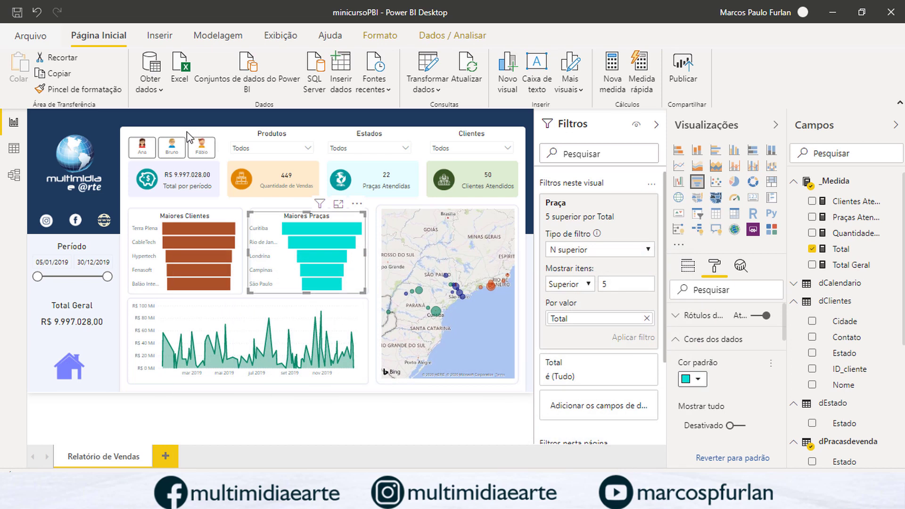
- Test the seller slicer with the third seller and the Produtos slicer with Computador Game and Estação servidor Rede, clearing each selection
left_click(201, 151)
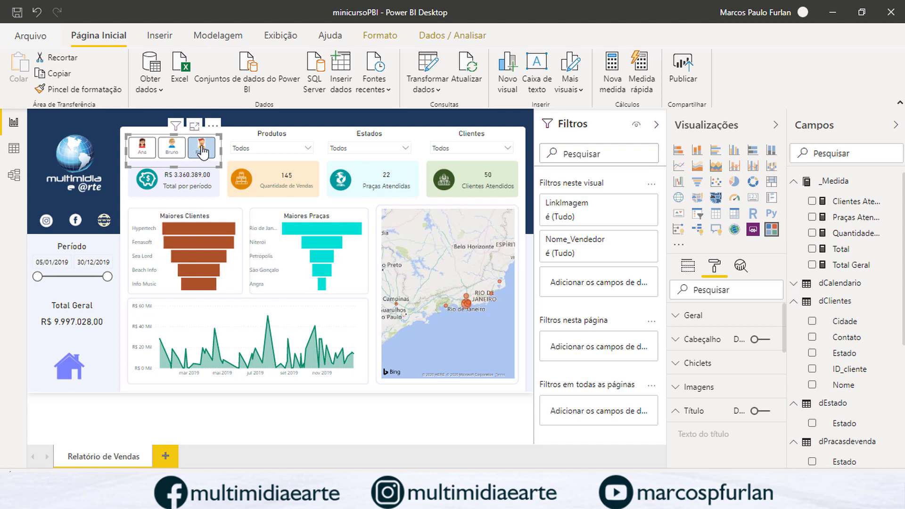
left_click(203, 152)
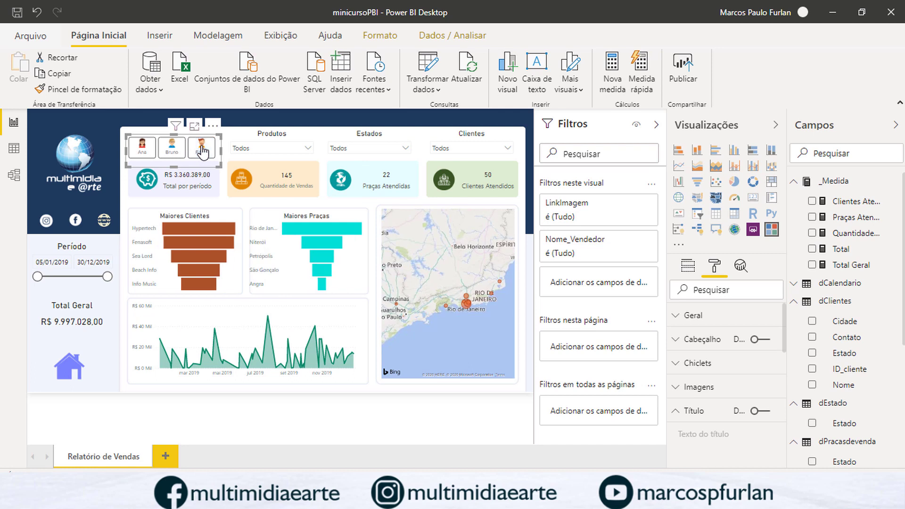
left_click(311, 150)
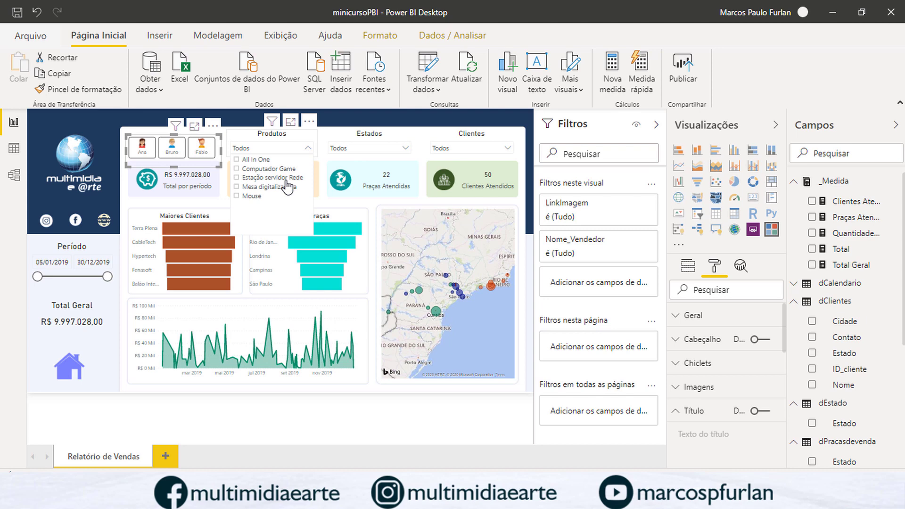
left_click(236, 169)
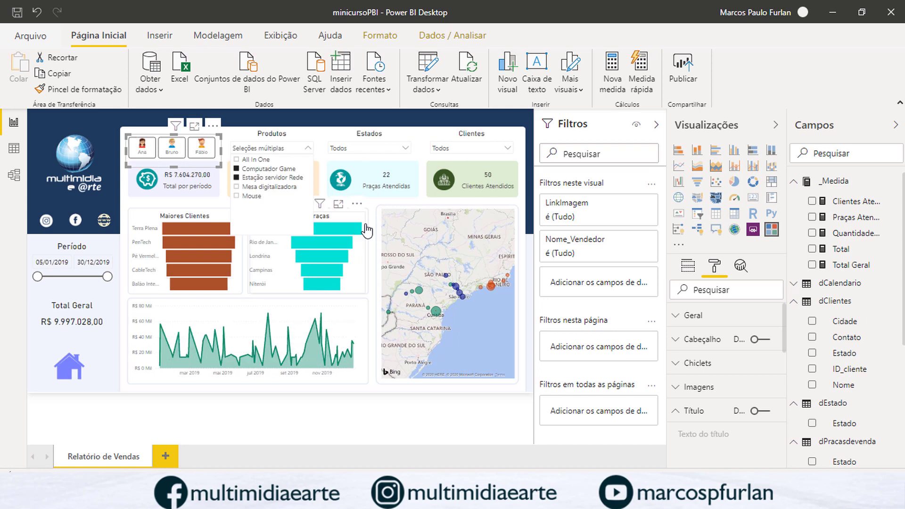
left_click(276, 178)
left_click(283, 170)
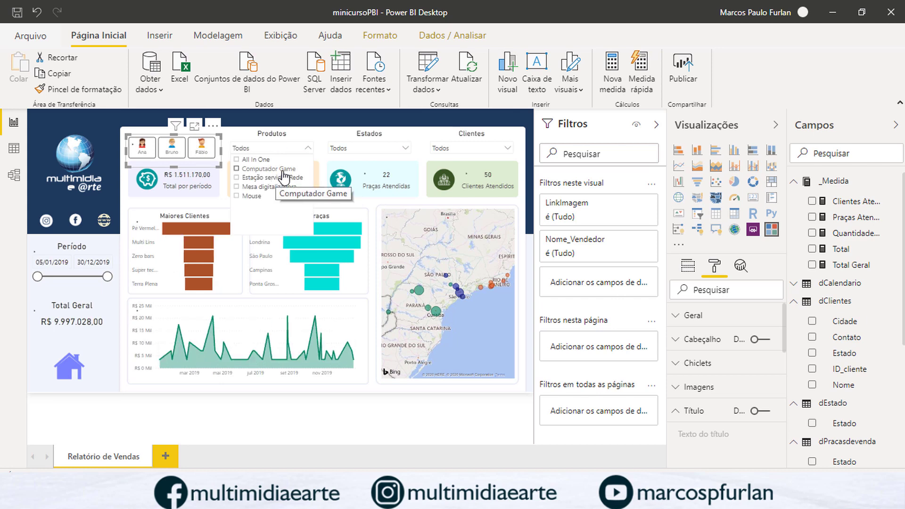
- Test the seller slicer with the second and third sellers selected together, and clear the selection
left_click(201, 147)
left_click(179, 149)
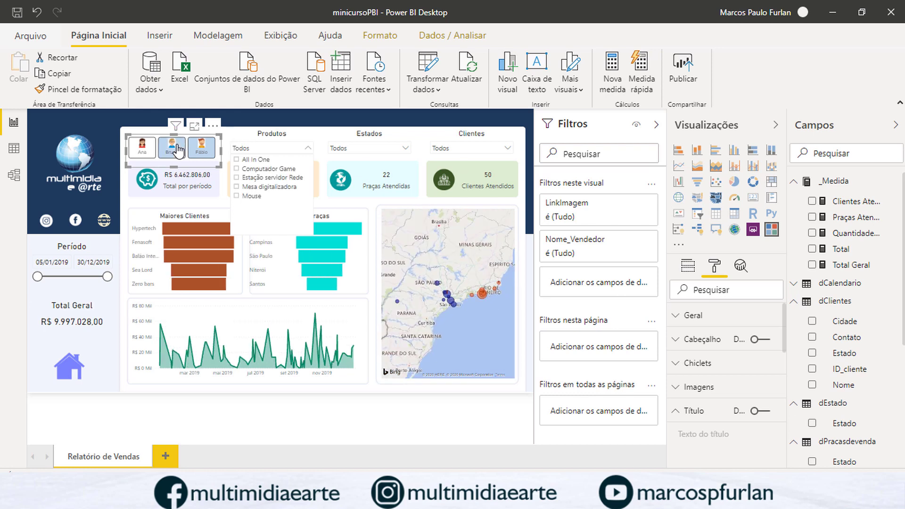
left_click(174, 149)
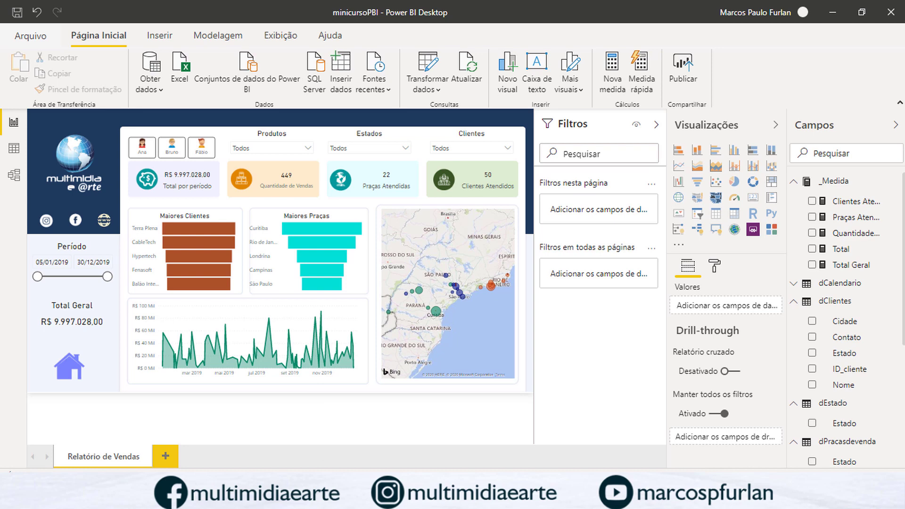
- Examine the scrolling seller ticker on the published dashboard in the browser and return to the minicursoPBI report
left_click(450, 492)
mouse_move(632, 495)
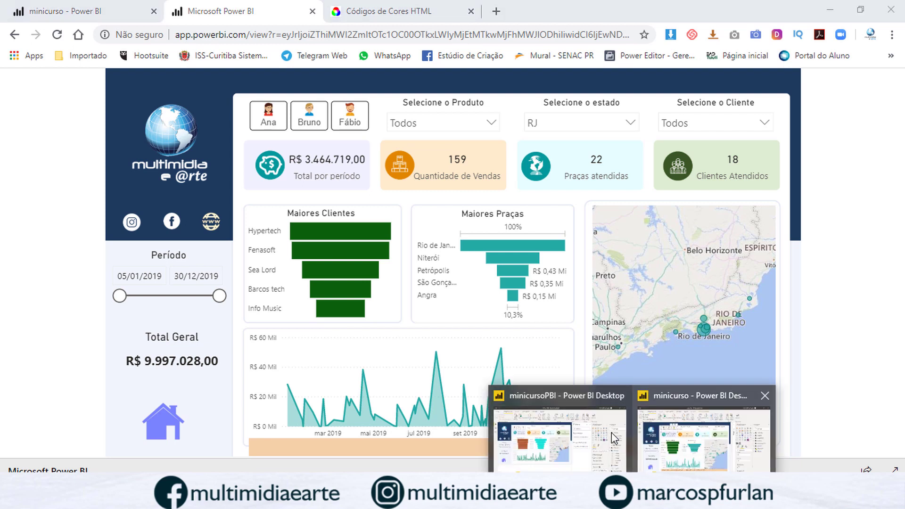
left_click(613, 438)
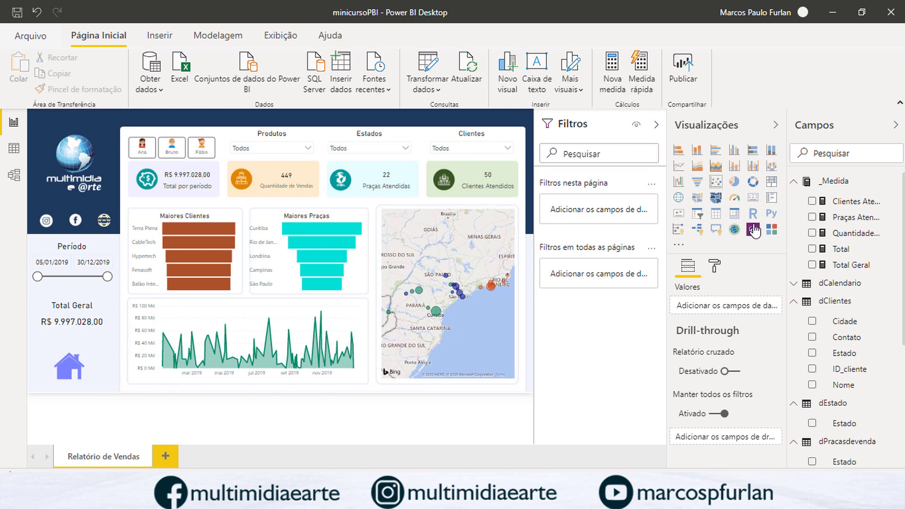
- Open the AppSource marketplace for importing custom visuals and search it for "scroller"
left_click(679, 246)
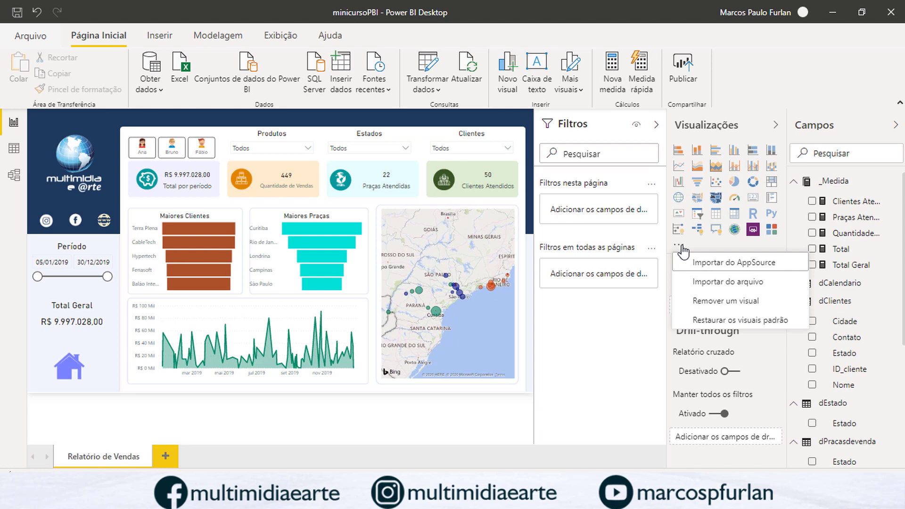
left_click(721, 264)
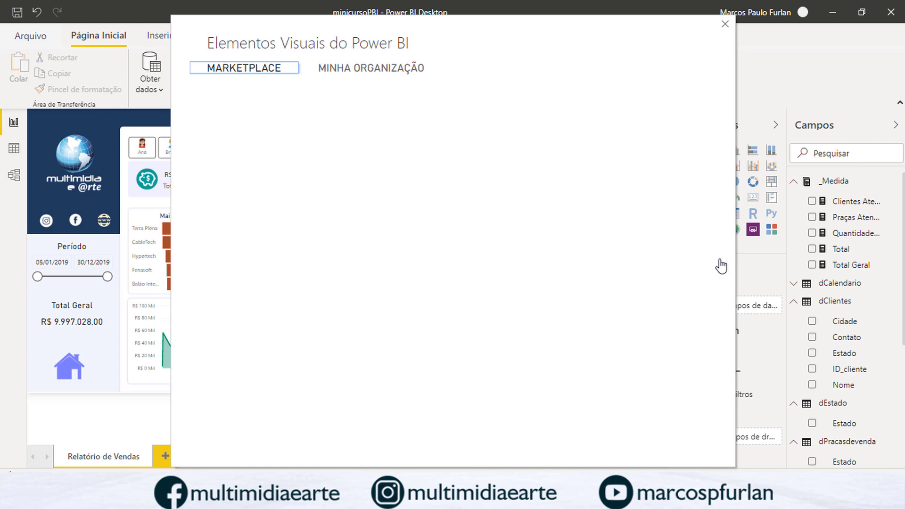
left_click(251, 132)
type("scro")
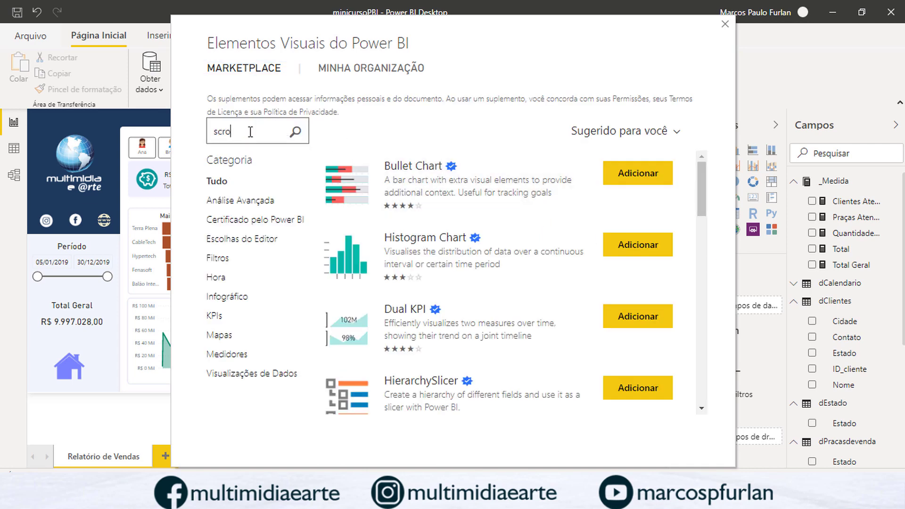
type("ller")
key("Return")
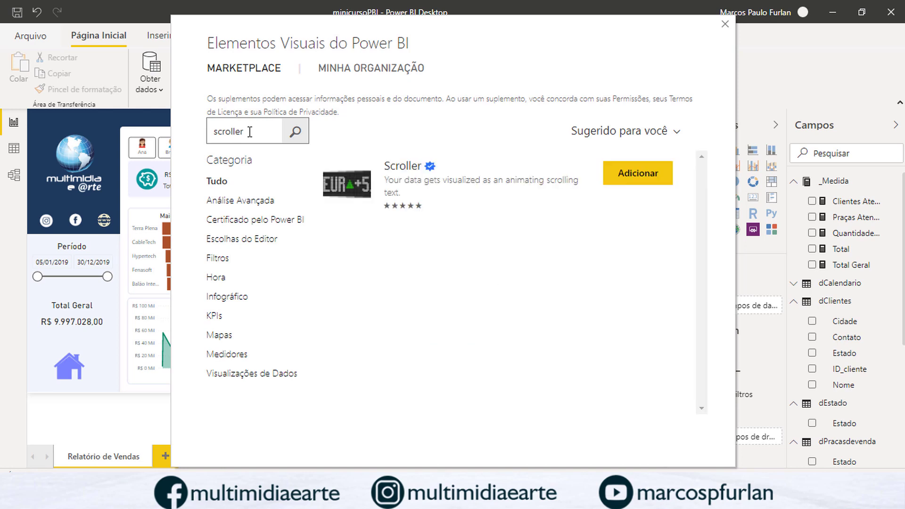
- Add the Scroller custom visual from the marketplace to the report and pin it to the visualizations pane
left_click(628, 174)
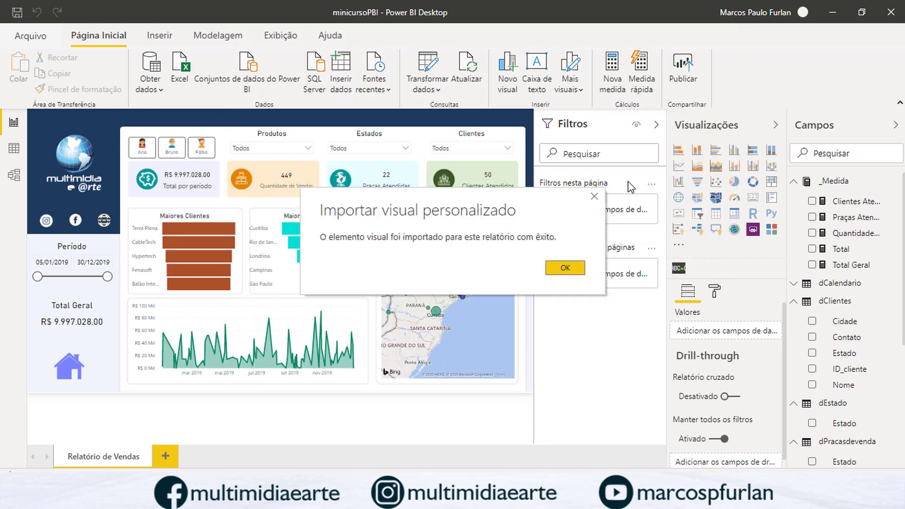
left_click(567, 267)
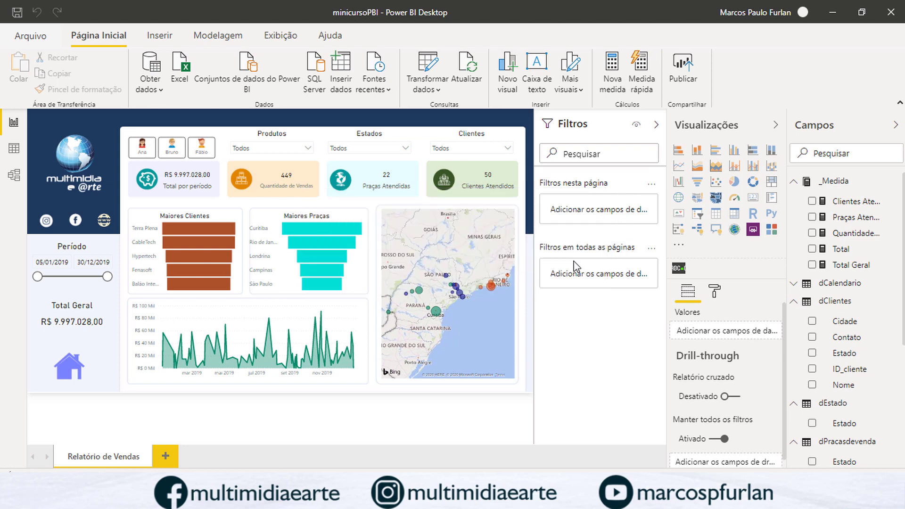
right_click(677, 267)
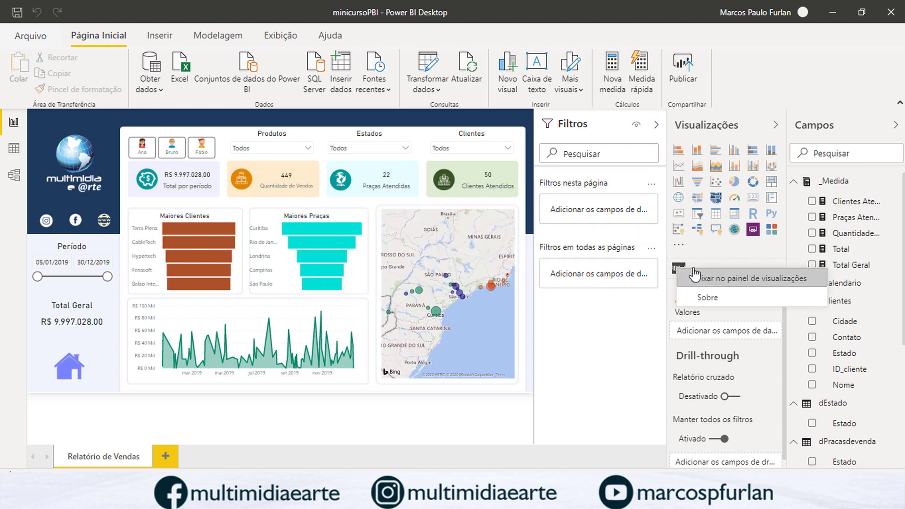
left_click(694, 269)
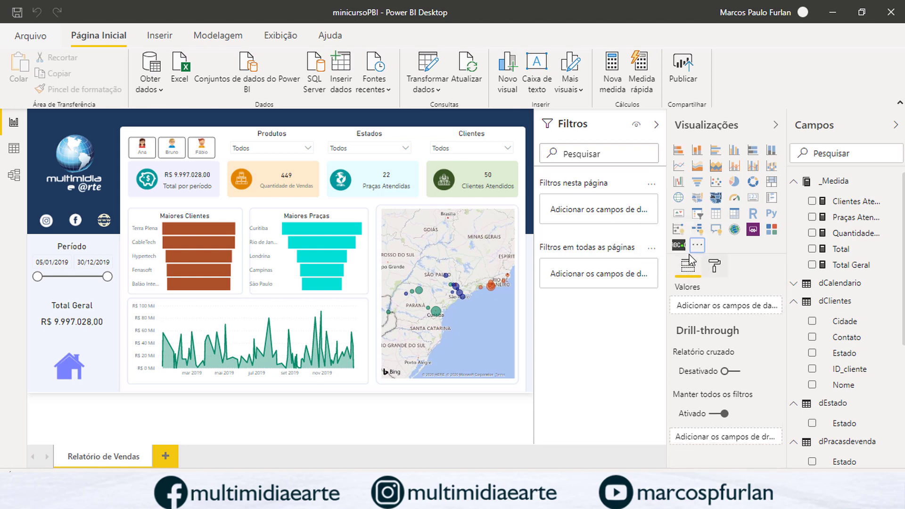
- Insert a Scroller visual and fit it as a thin strip beneath the area chart and map, spanning their full width
left_click(678, 246)
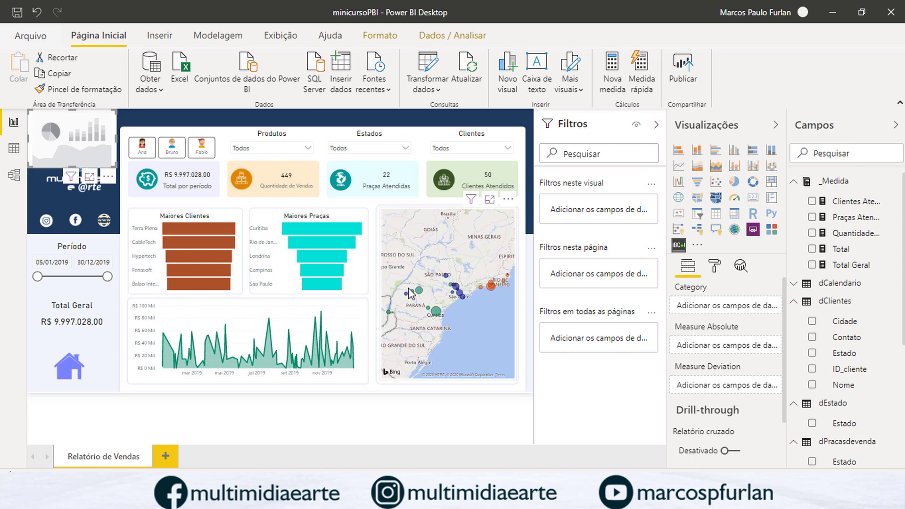
left_click_drag(73, 137, 312, 376)
left_click_drag(305, 335, 305, 382)
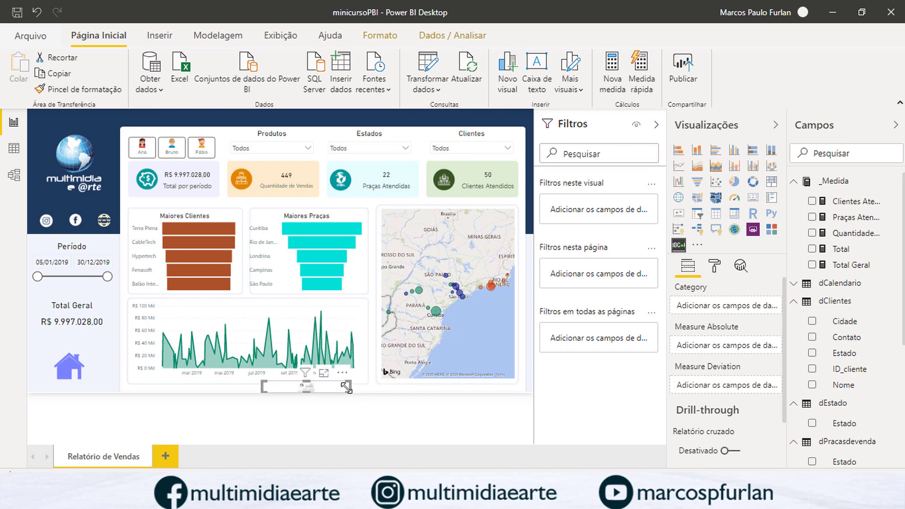
left_click_drag(349, 386, 527, 393)
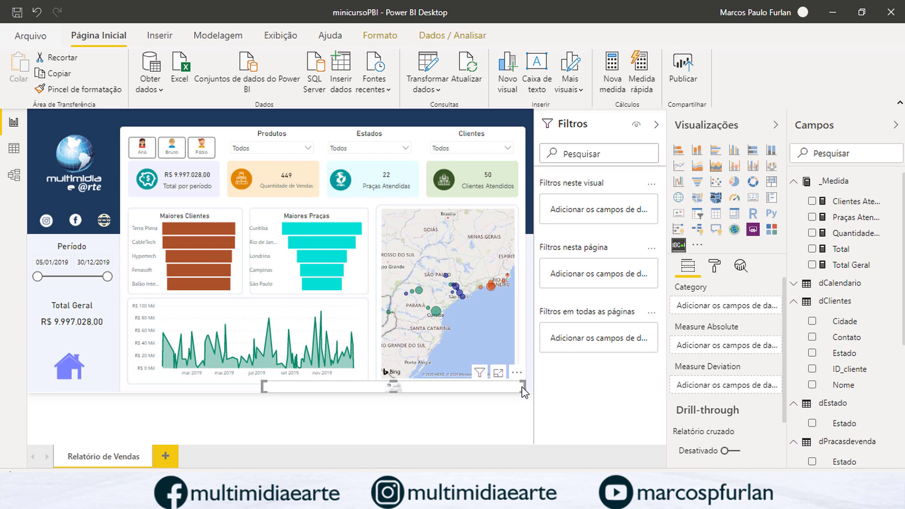
left_click_drag(523, 392, 518, 394)
left_click_drag(263, 387, 124, 398)
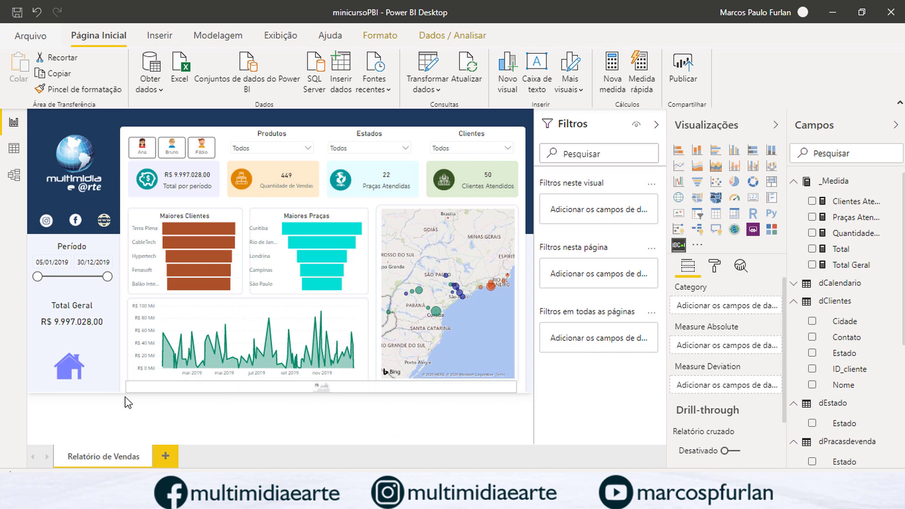
left_click(128, 403)
left_click(343, 390)
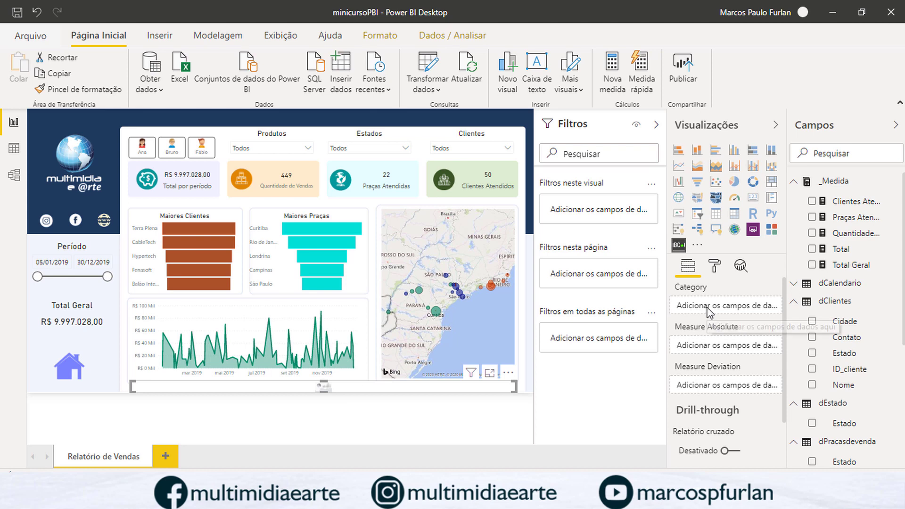
- Give the Scroller strip Nome_Vendedor as category, Quantidade de Vendas as absolute measure and Total as deviation measure
scroll(876, 402, "down", 1)
scroll(877, 402, "down", 5)
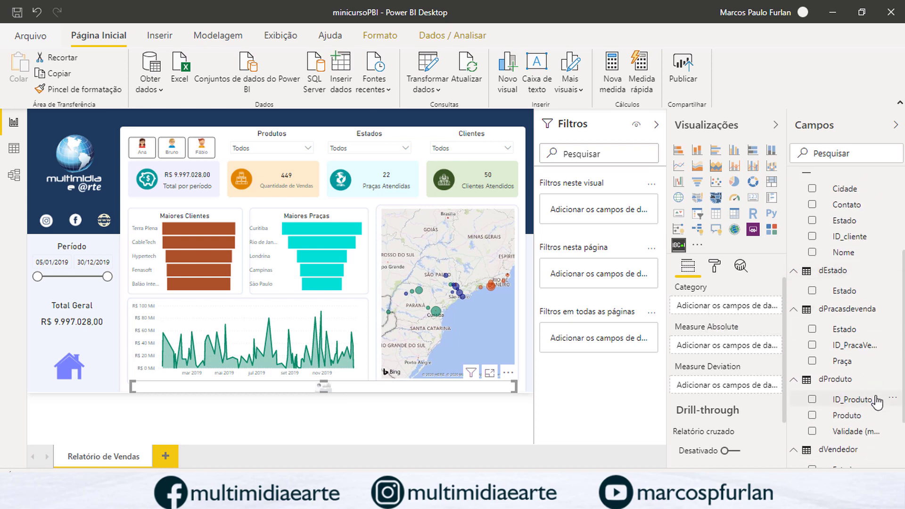
scroll(877, 401, "down", 3)
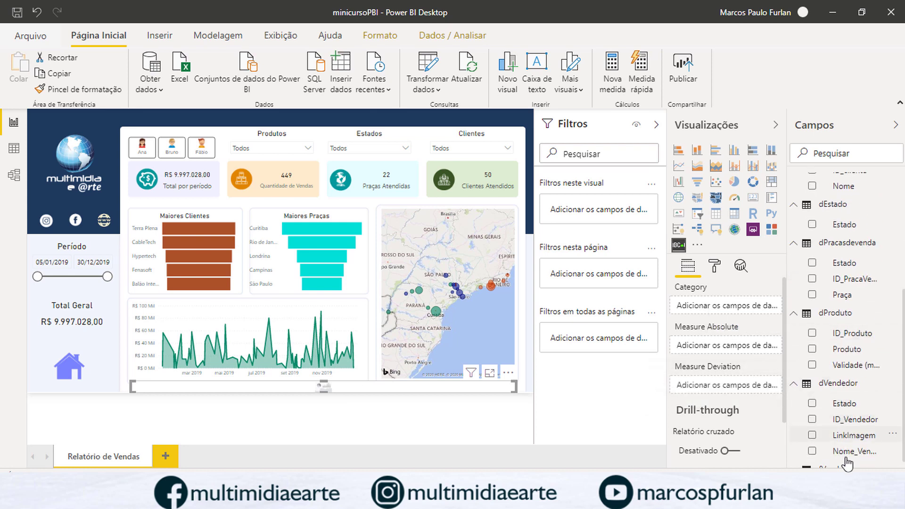
left_click_drag(847, 454, 728, 309)
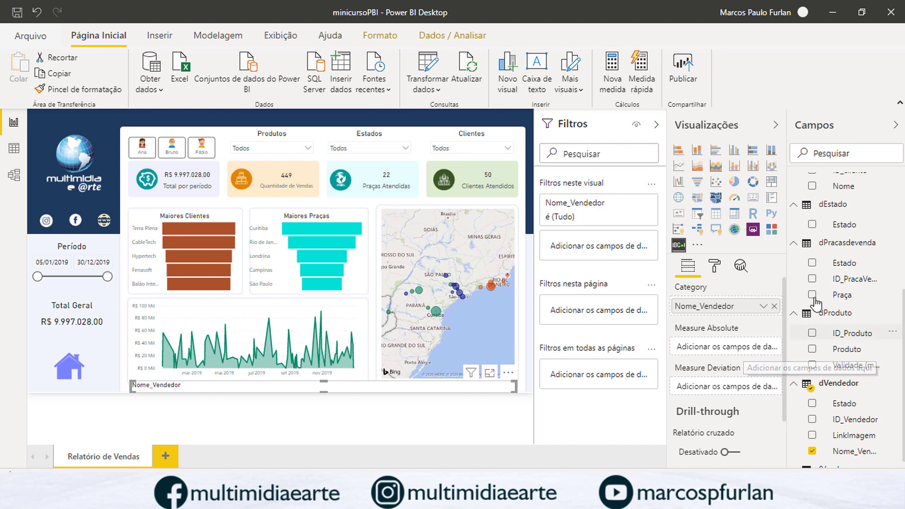
scroll(834, 218, "up", 3)
scroll(835, 218, "up", 2)
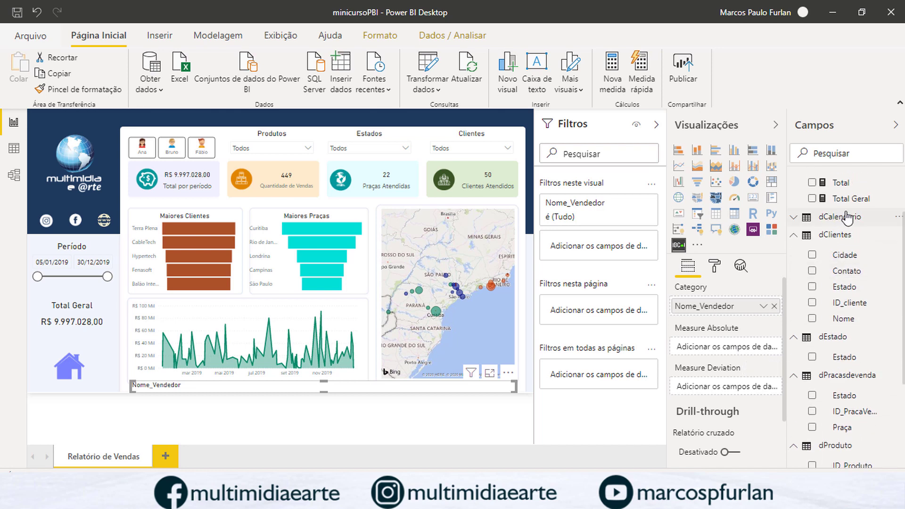
left_click_drag(842, 183, 732, 391)
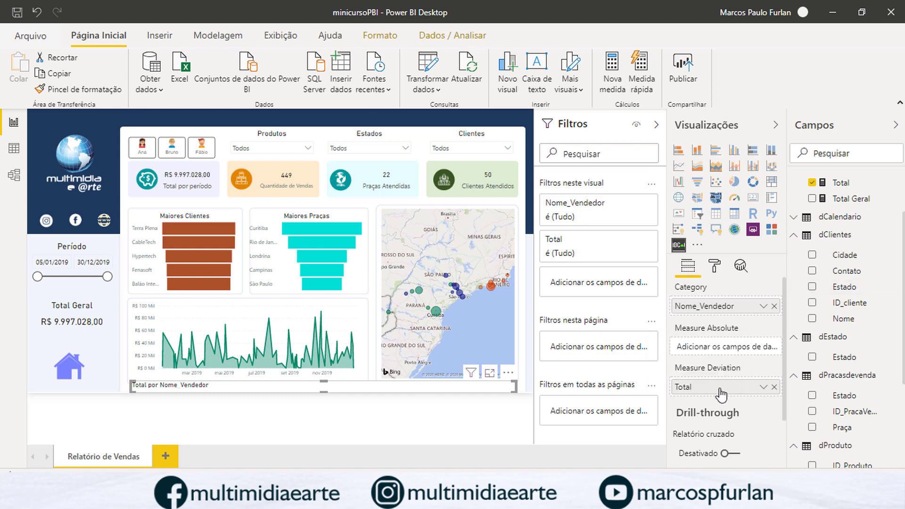
left_click_drag(722, 357, 723, 351)
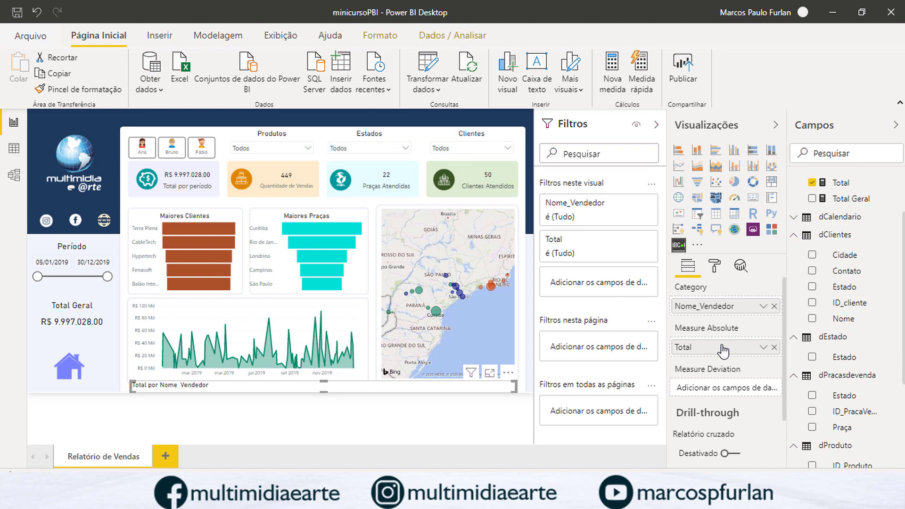
left_click_drag(722, 351, 734, 395)
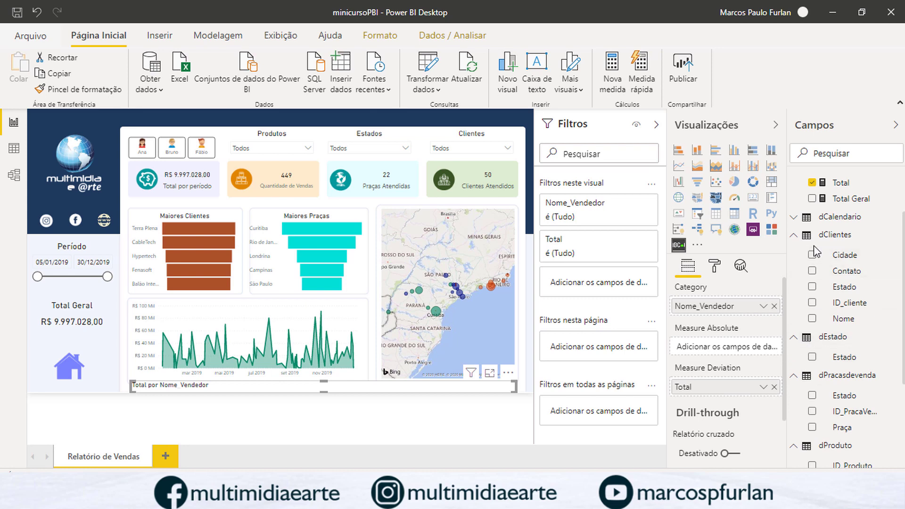
scroll(815, 255, "up", 3)
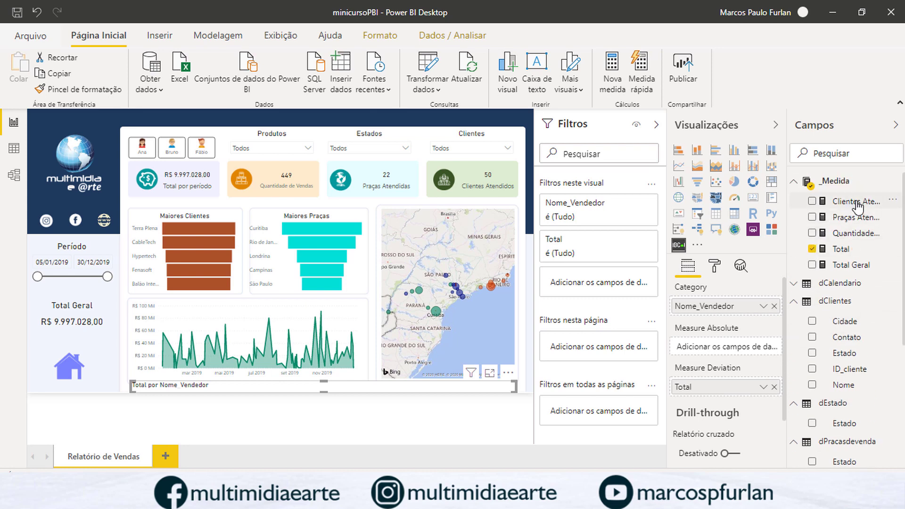
left_click_drag(855, 233, 721, 346)
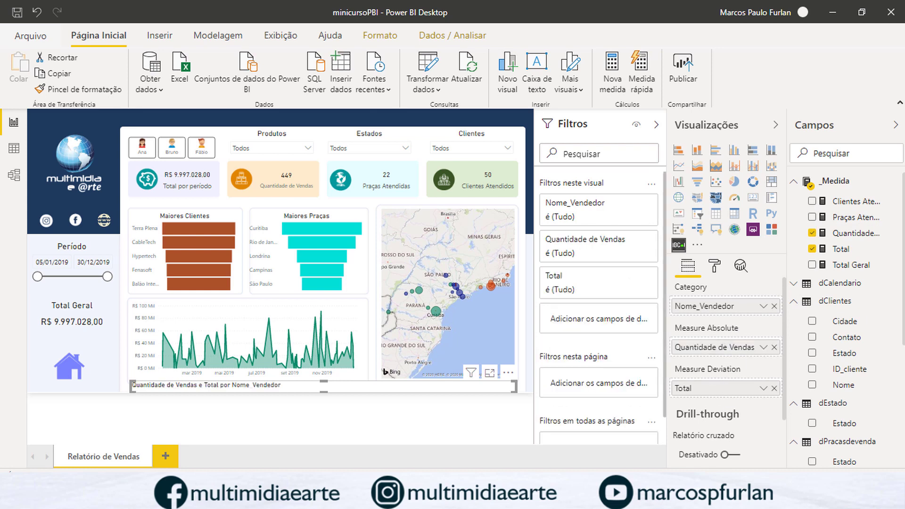
- Check the field assignments of the seller ticker in the minicurso reference report and return to the minicursoPBI report
left_click(569, 442)
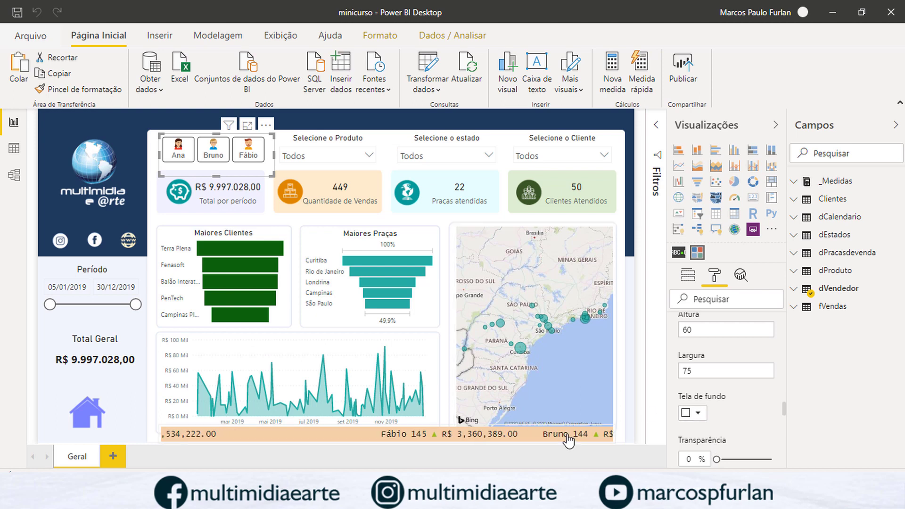
left_click(569, 442)
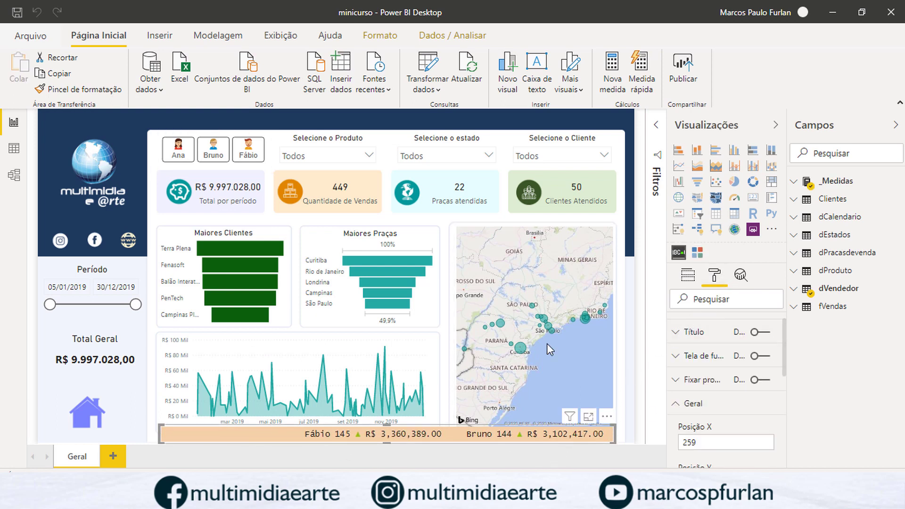
left_click(688, 275)
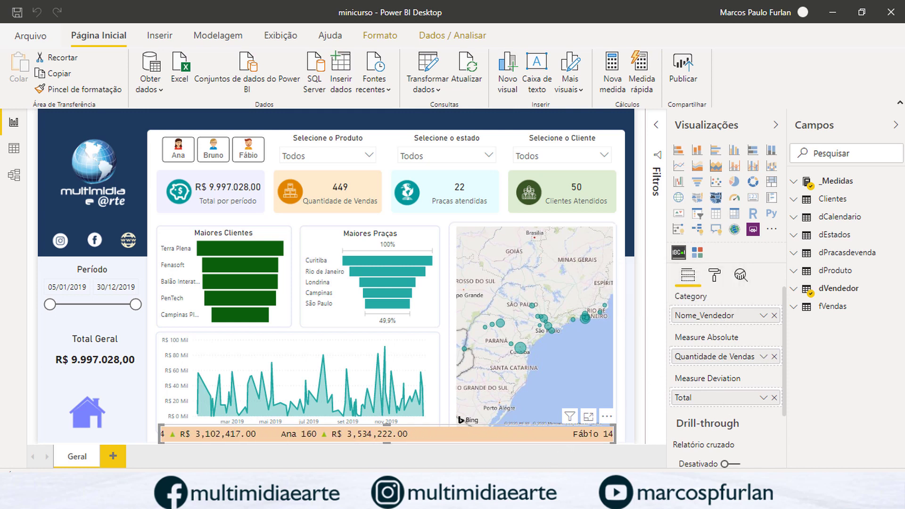
left_click(608, 467)
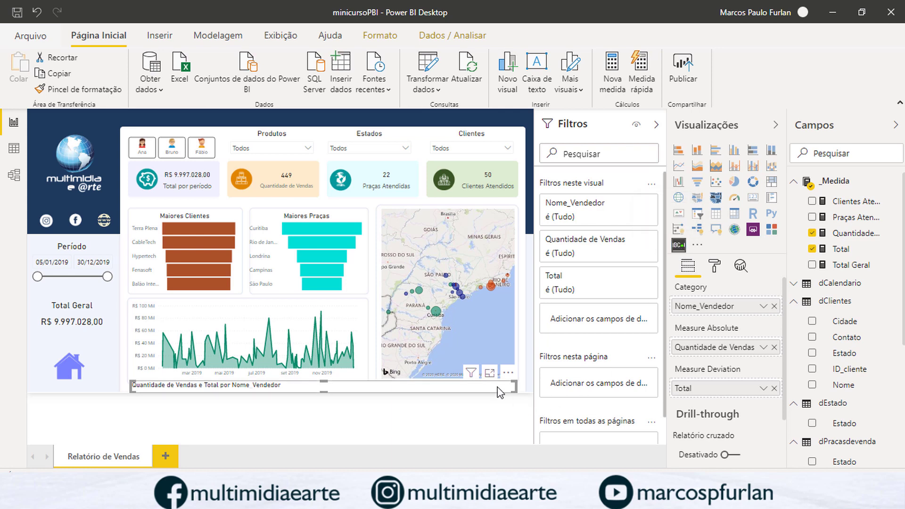
- Replace the thin Scroller strip with a new, taller Scroller visual stretched across the full width of the chart area
key("Delete")
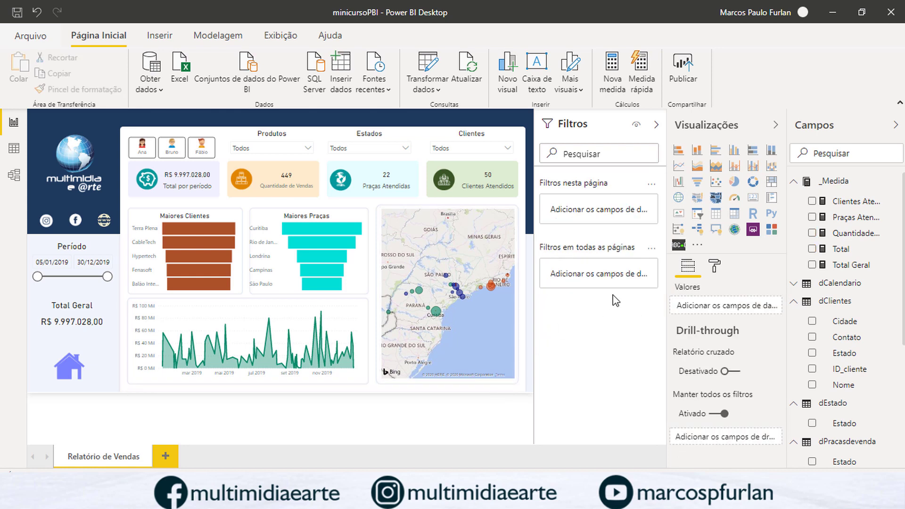
left_click(678, 245)
left_click_drag(105, 163, 517, 271)
left_click_drag(313, 271, 313, 271)
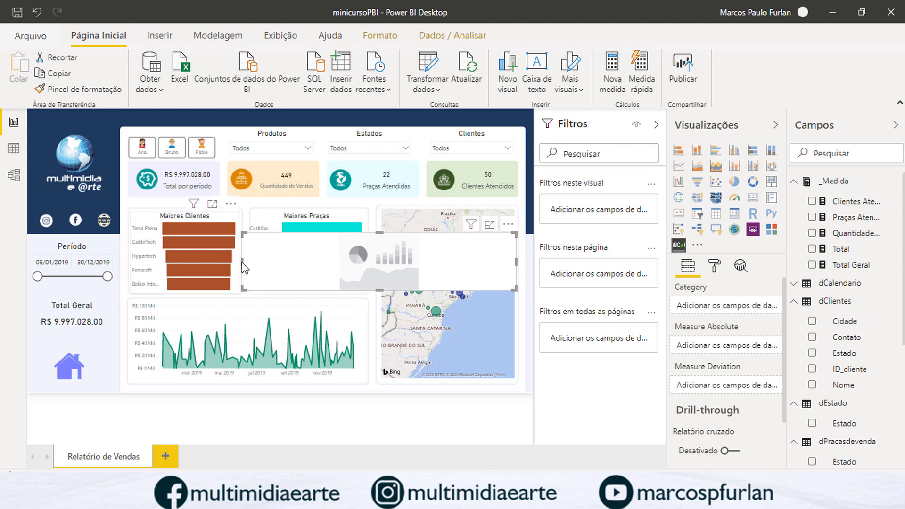
left_click(239, 268)
left_click(261, 269)
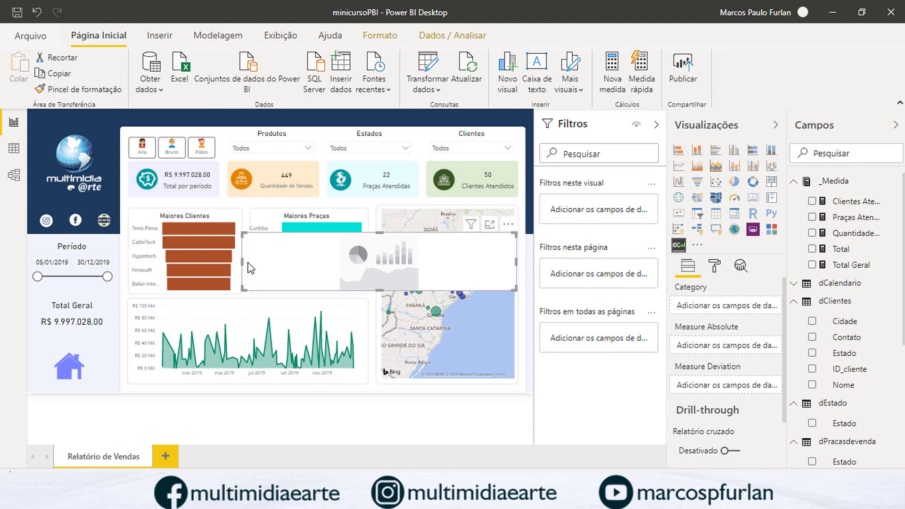
left_click_drag(187, 267, 127, 273)
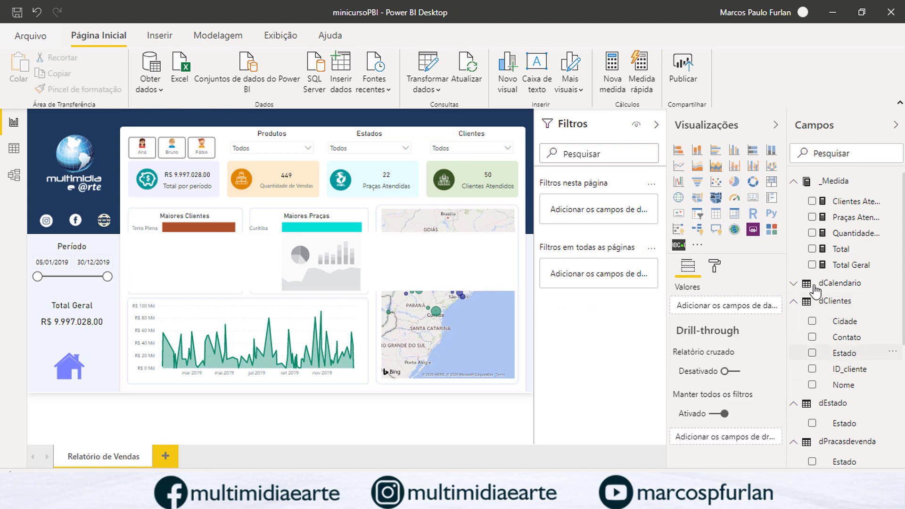
- Set the new Scroller's Category to Nome_Vendedor, Measure Deviation to Total and Measure Absolute to Quantidade de Vendas
scroll(869, 370, "down", 6)
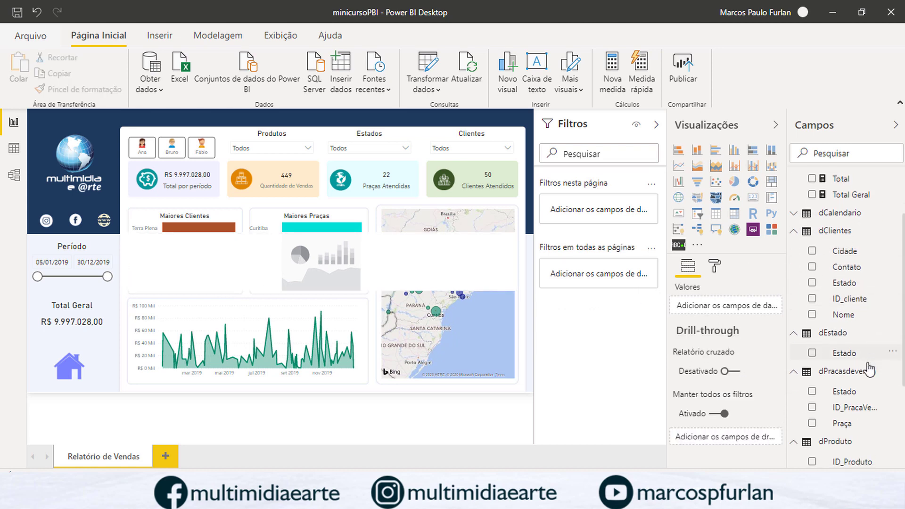
left_click_drag(844, 441, 334, 259)
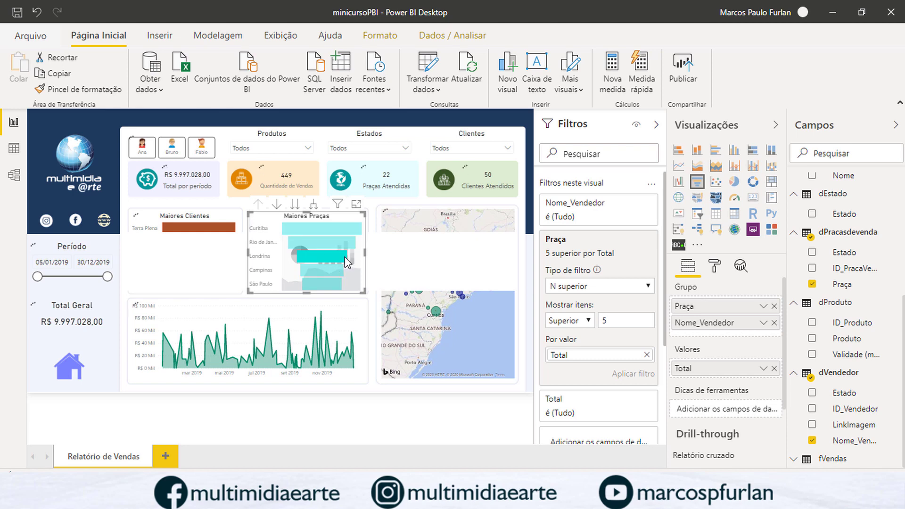
left_click(320, 264)
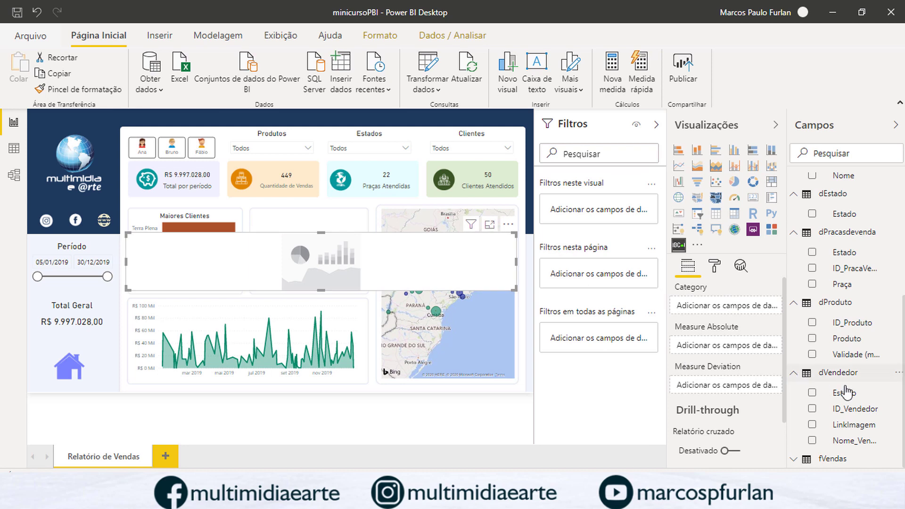
left_click_drag(852, 441, 727, 313)
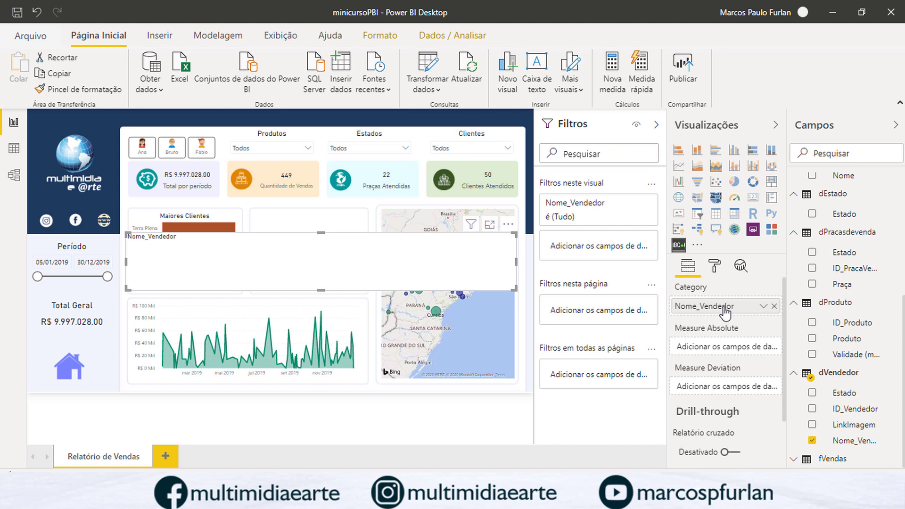
scroll(830, 193, "up", 5)
left_click_drag(848, 249, 718, 392)
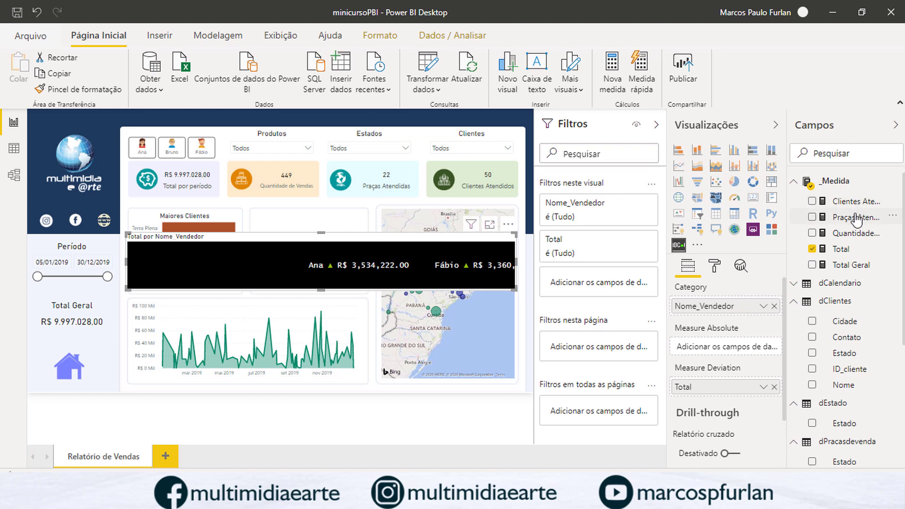
left_click_drag(850, 235, 722, 347)
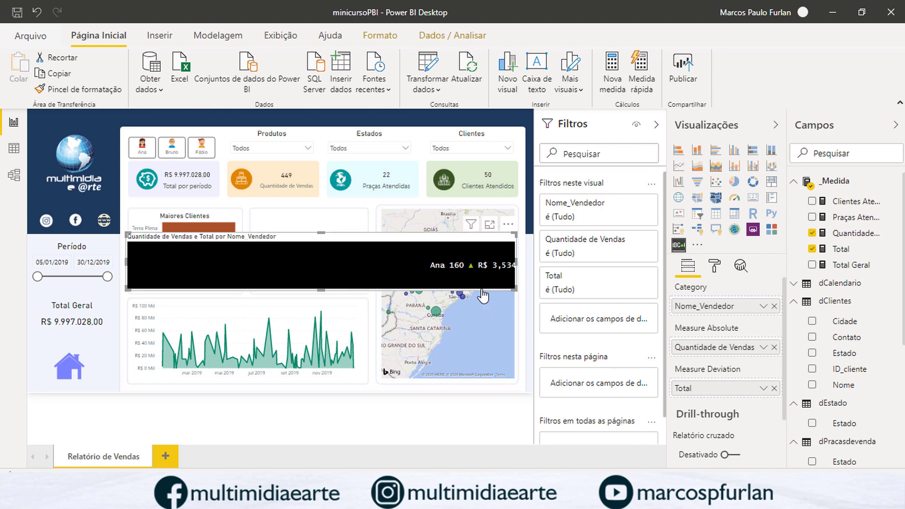
- Turn off the title (Título) and background (Tela de fundo) of the Scroller visual
left_click(715, 267)
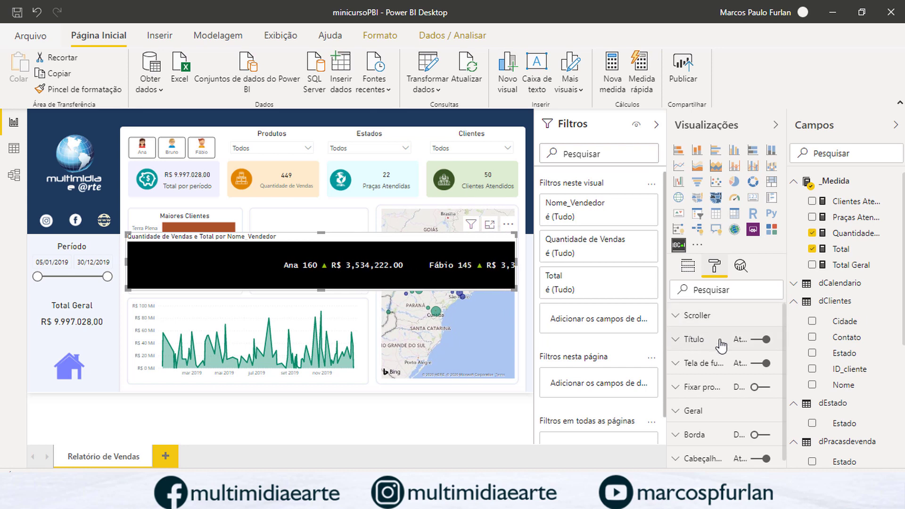
left_click(757, 340)
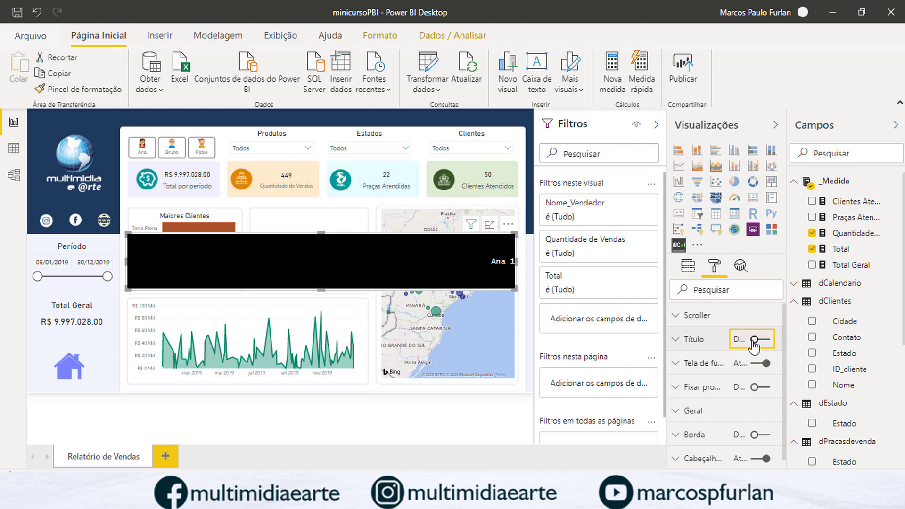
left_click(756, 366)
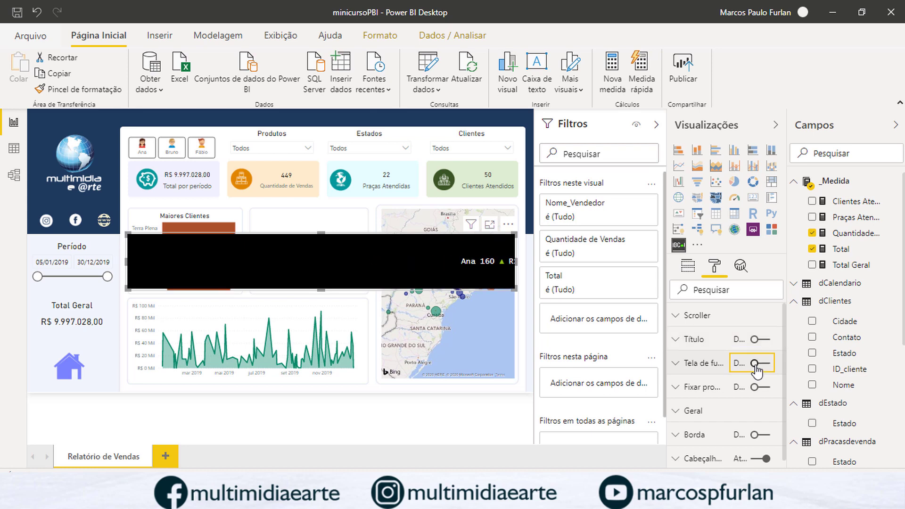
- Set the Scroller visual's font size to 14
left_click(681, 317)
scroll(738, 363, "down", 2)
scroll(737, 363, "down", 3)
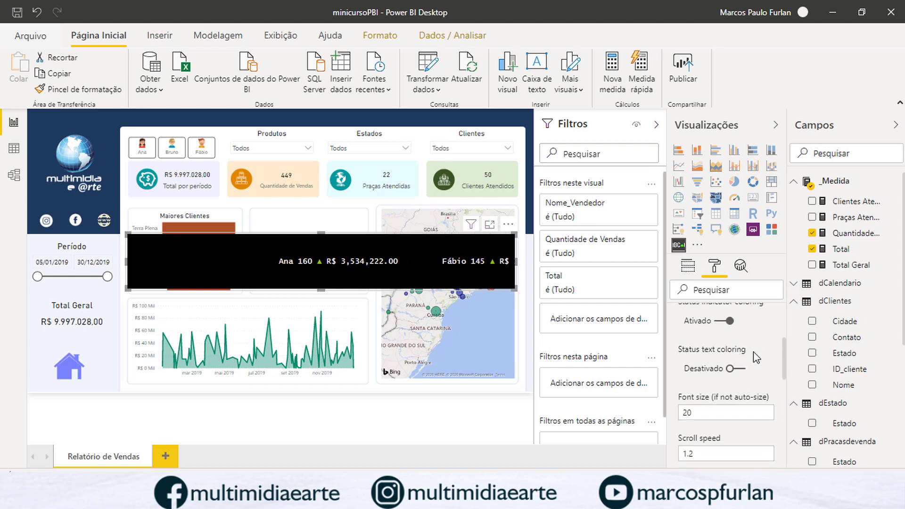
left_click(753, 347)
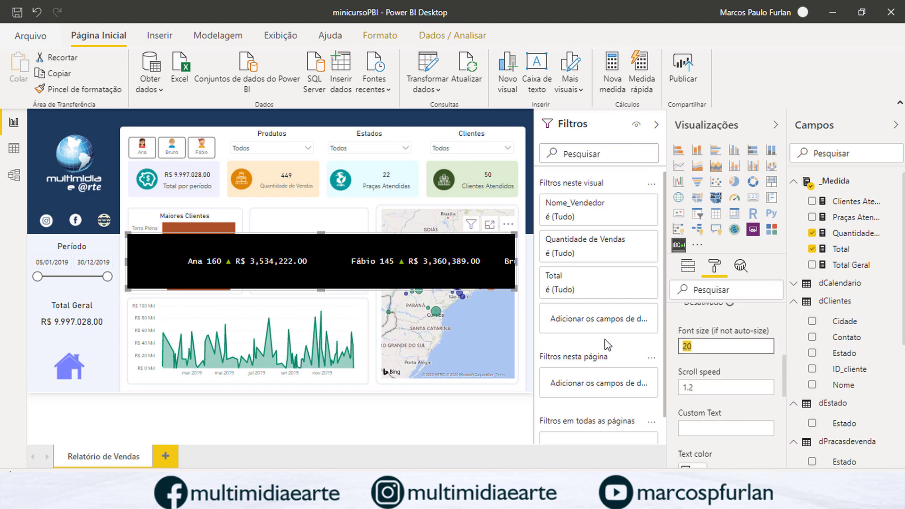
type("12")
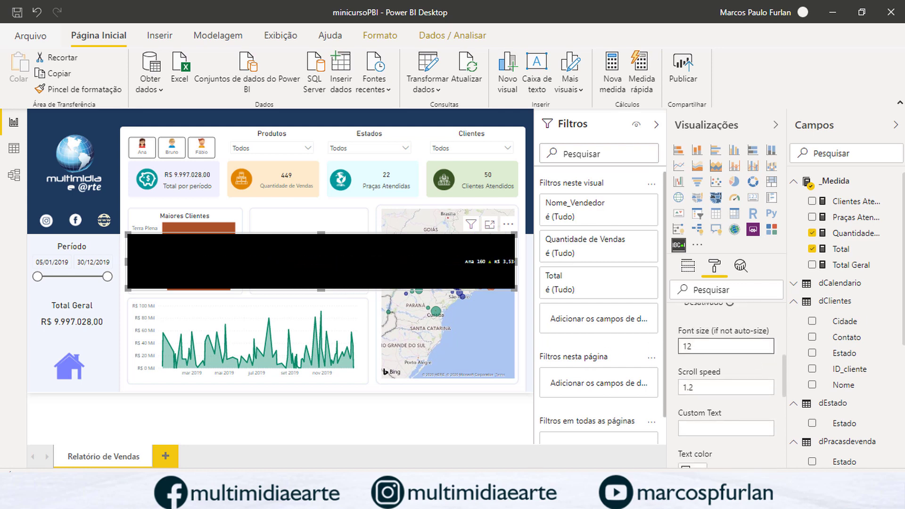
key("Return")
key("Tab")
key("BackSpace")
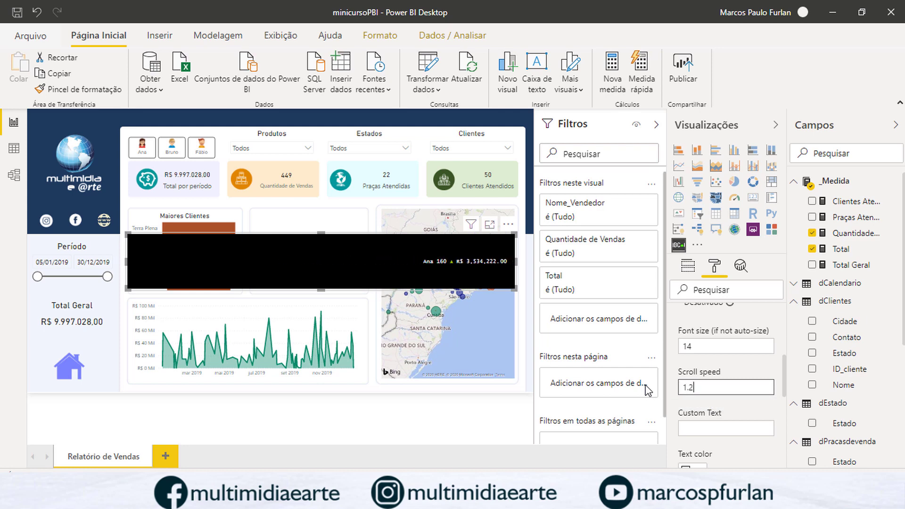
- Try scroll speeds of 2 and 0.5 on the Scroller visual
left_click_drag(697, 389, 635, 378)
type("2")
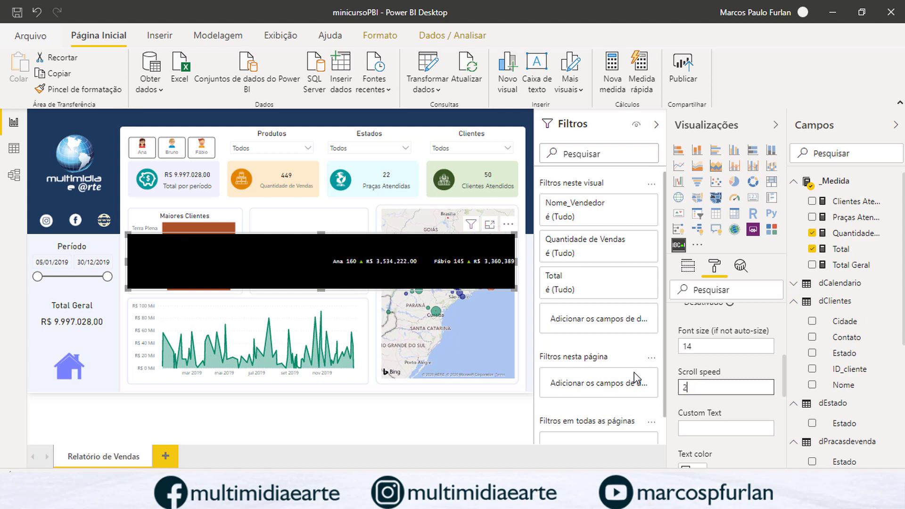
key("Return")
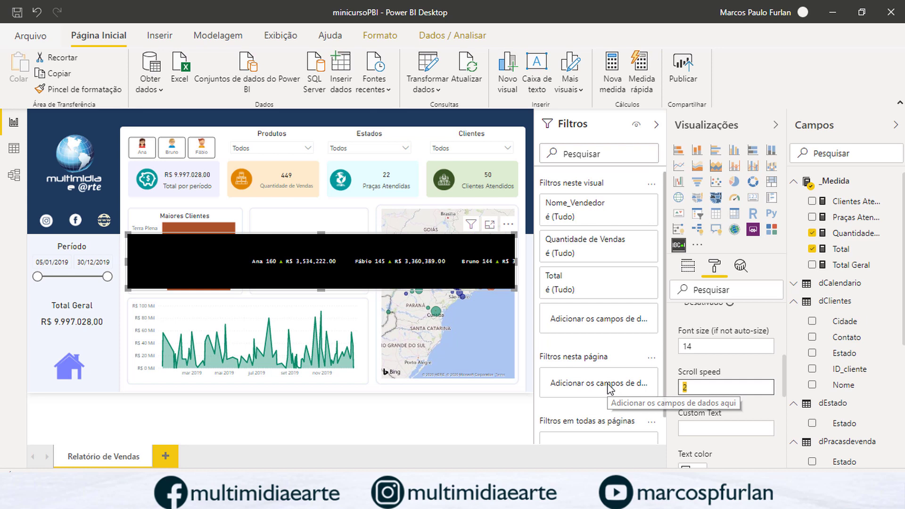
type("0.5")
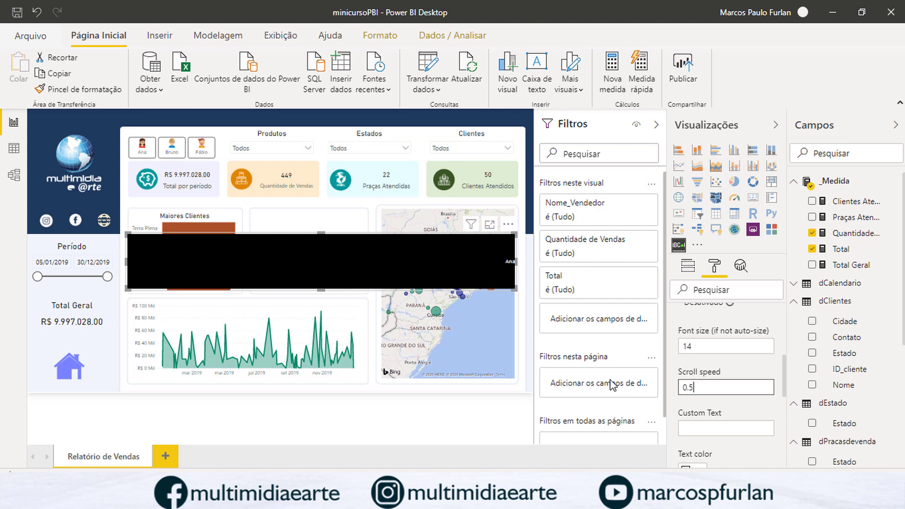
key("BackSpace")
key("BackSpace")
- Give the Scroller a light orange background color and black text color
scroll(717, 424, "down", 2)
left_click(705, 455)
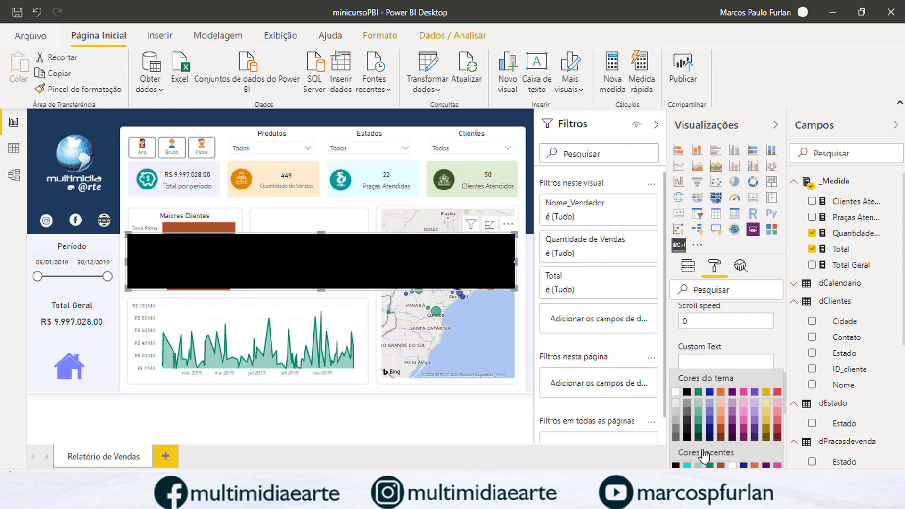
left_click(722, 422)
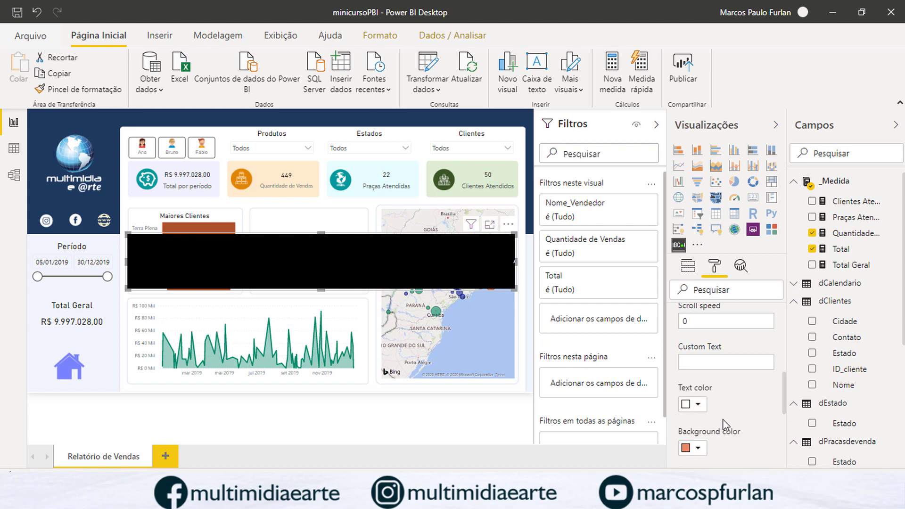
left_click(698, 449)
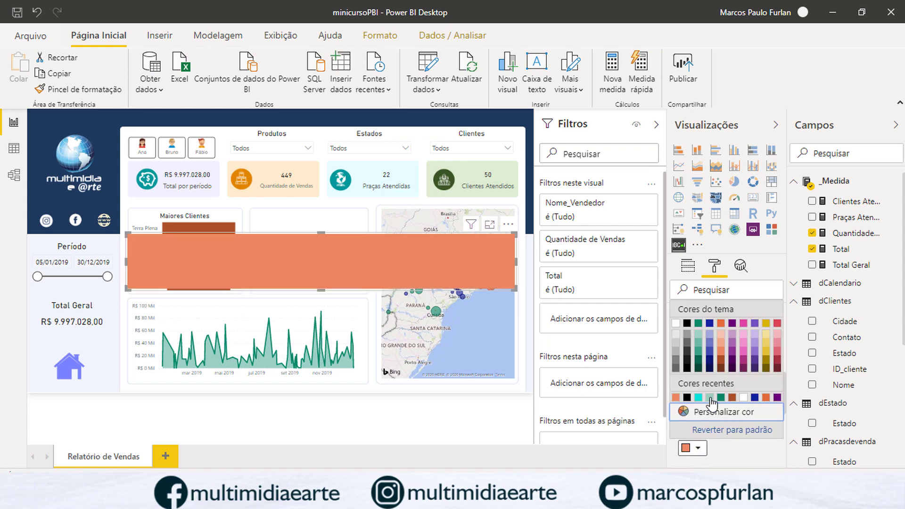
left_click(720, 334)
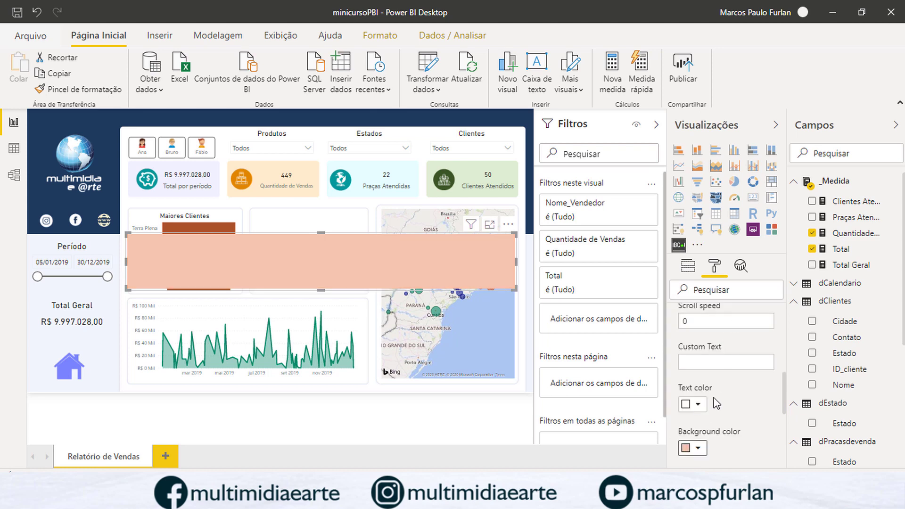
left_click(697, 404)
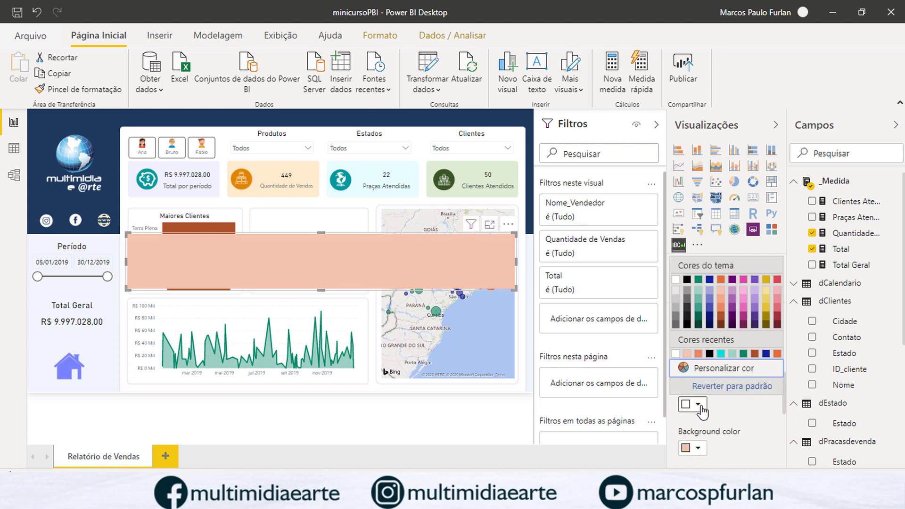
left_click(709, 354)
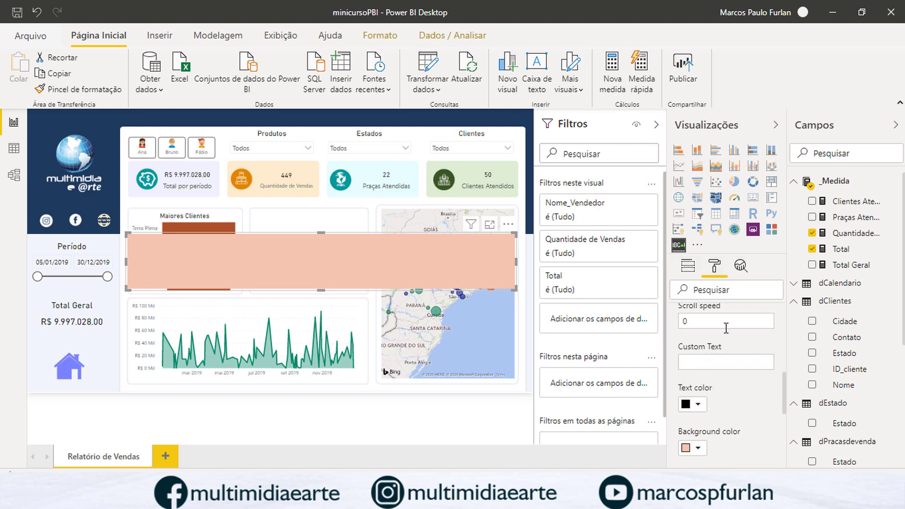
- Set the Scroller's scroll speed to 1
scroll(726, 330, "up", 3)
scroll(725, 354, "down", 1)
left_click(713, 386)
type("1")
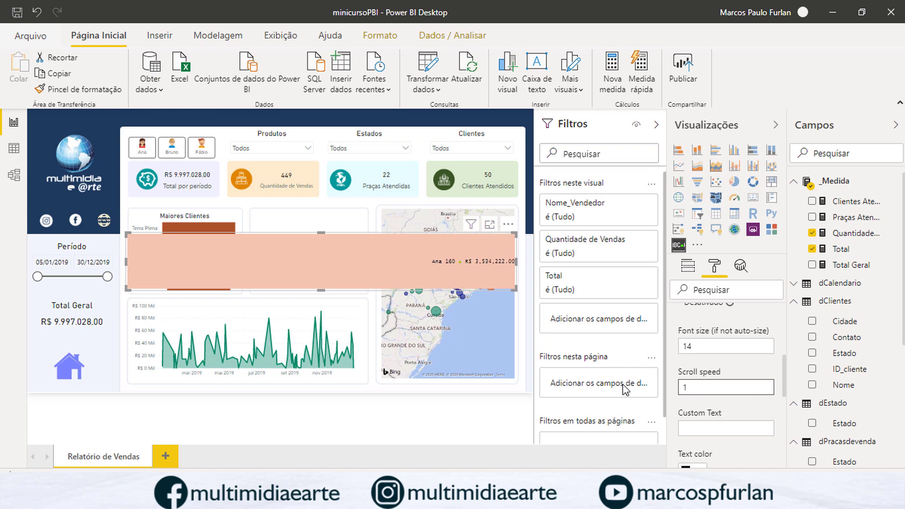
- Shrink the Scroller to a thin strip and place it along the lower edge of the report page, below the charts and map
scroll(760, 402, "down", 2)
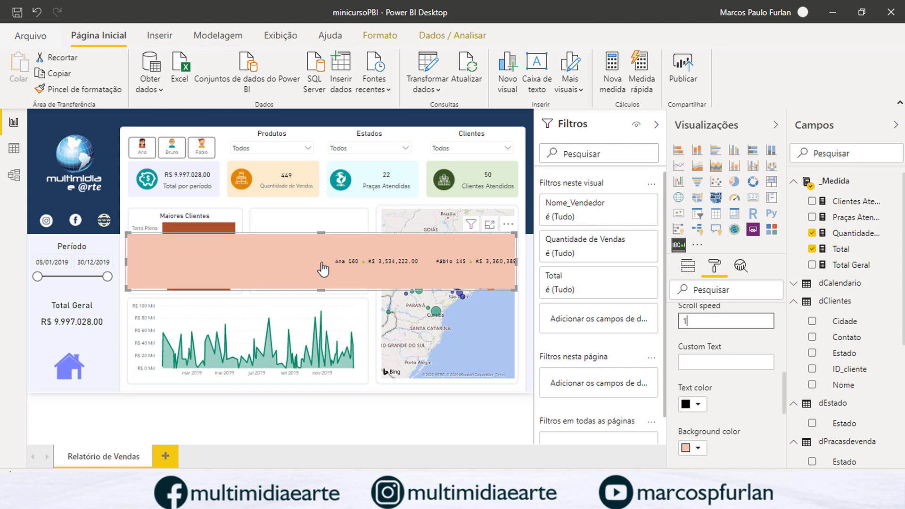
left_click_drag(321, 289, 323, 275)
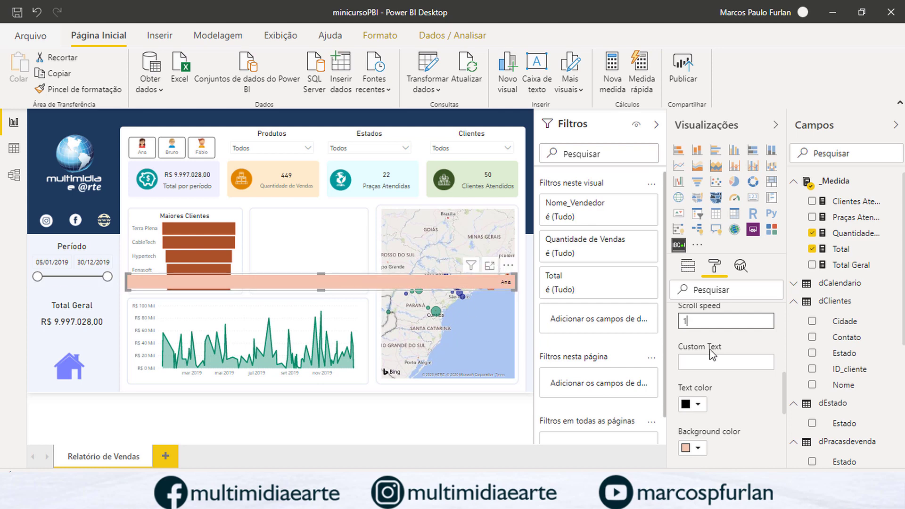
scroll(748, 391, "down", 5)
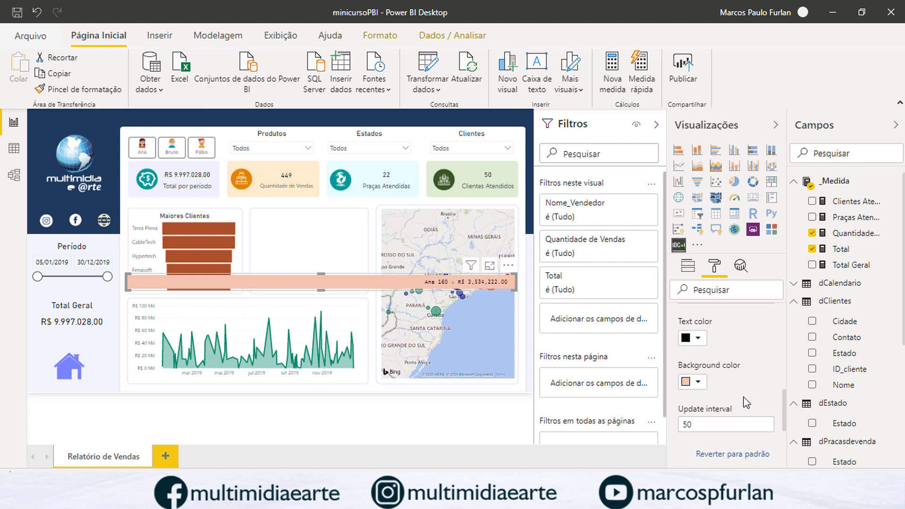
scroll(743, 403, "up", 8)
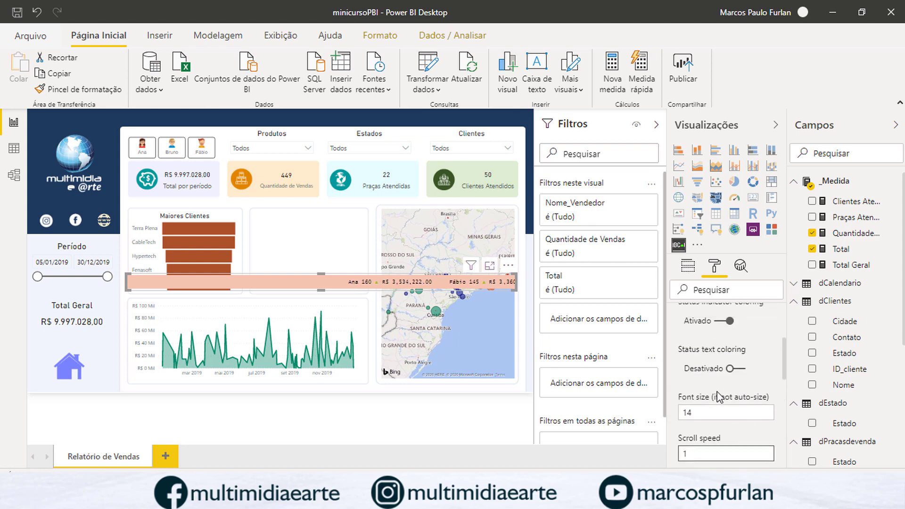
scroll(719, 403, "down", 2)
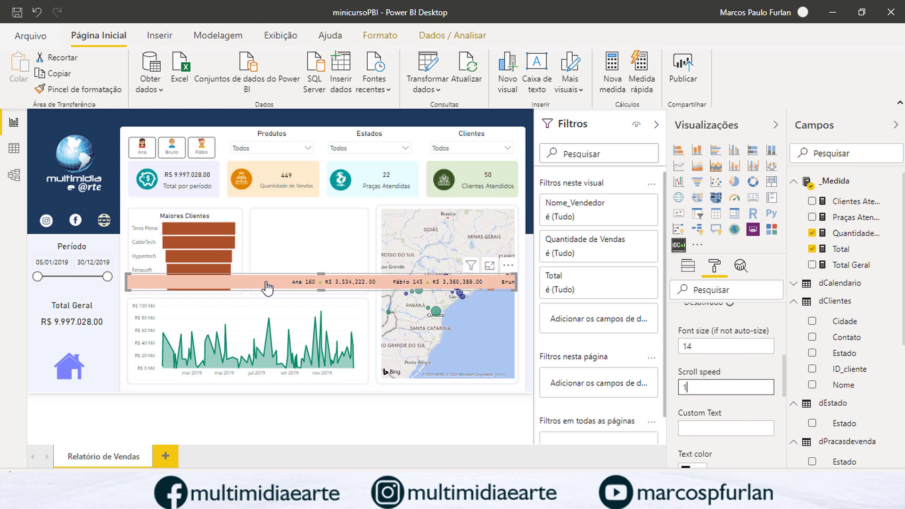
left_click_drag(511, 263, 501, 374)
left_click_drag(504, 377, 512, 374)
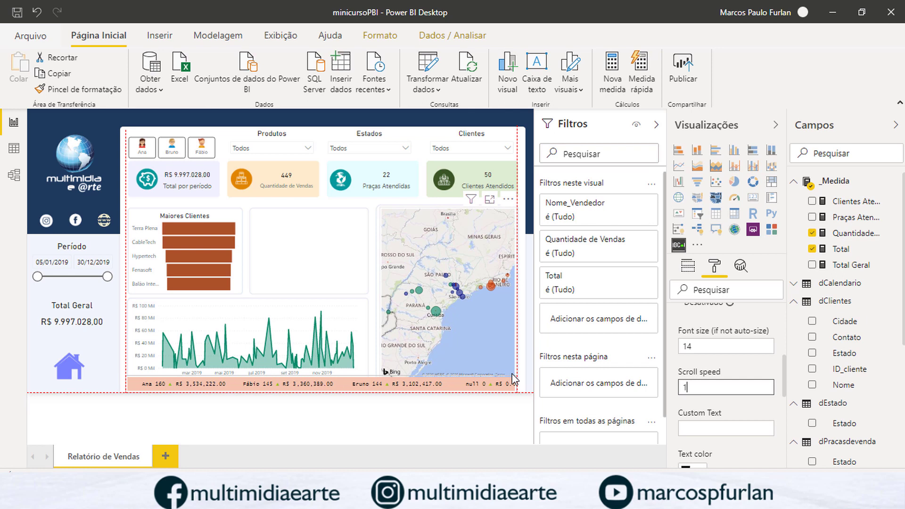
left_click(559, 398)
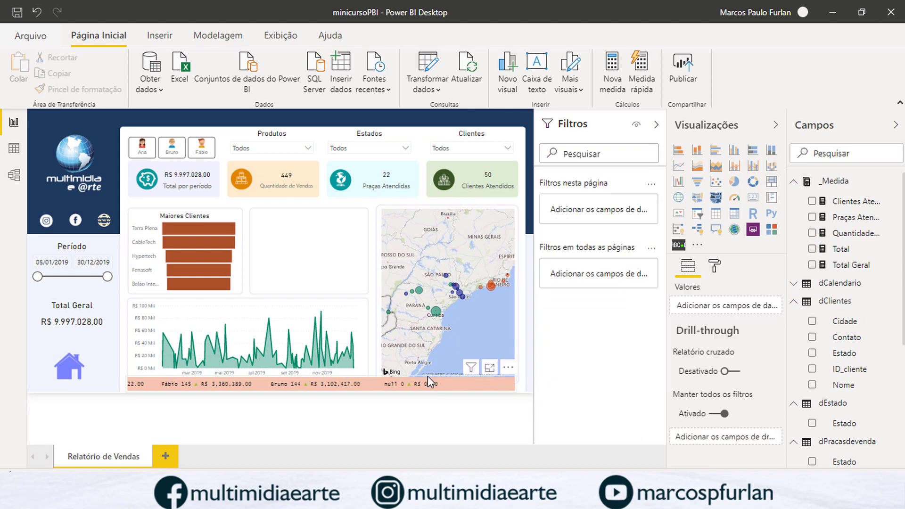
- Filter the Scroller by Nome_Vendedor, selecting all values except (Em branco)
left_click(506, 384)
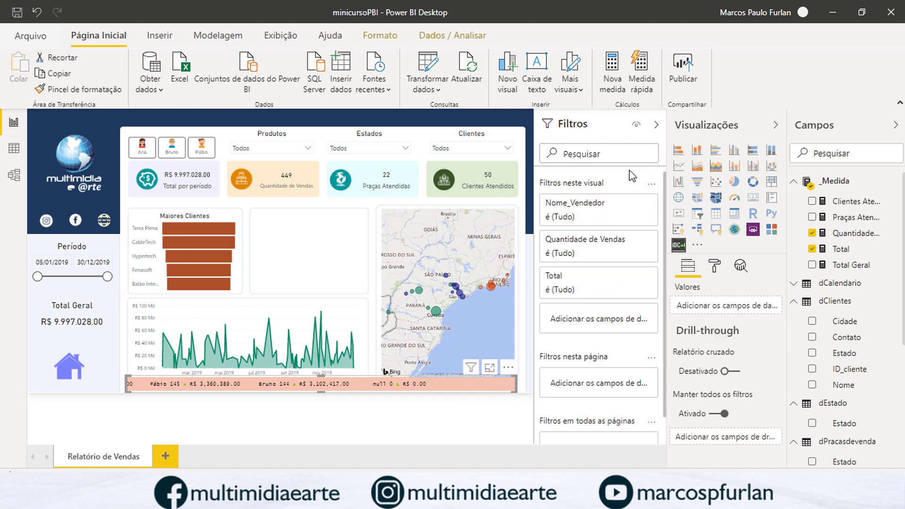
left_click(633, 204)
left_click(633, 204)
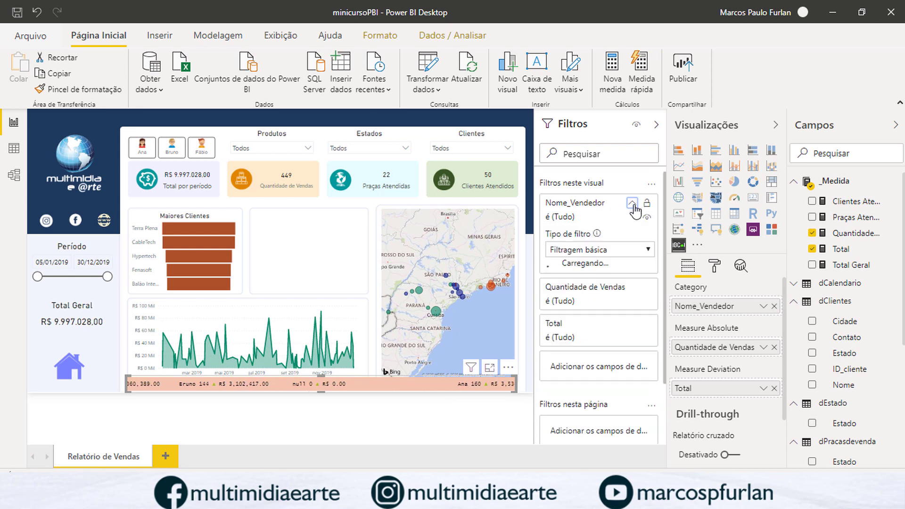
left_click(554, 286)
left_click(554, 300)
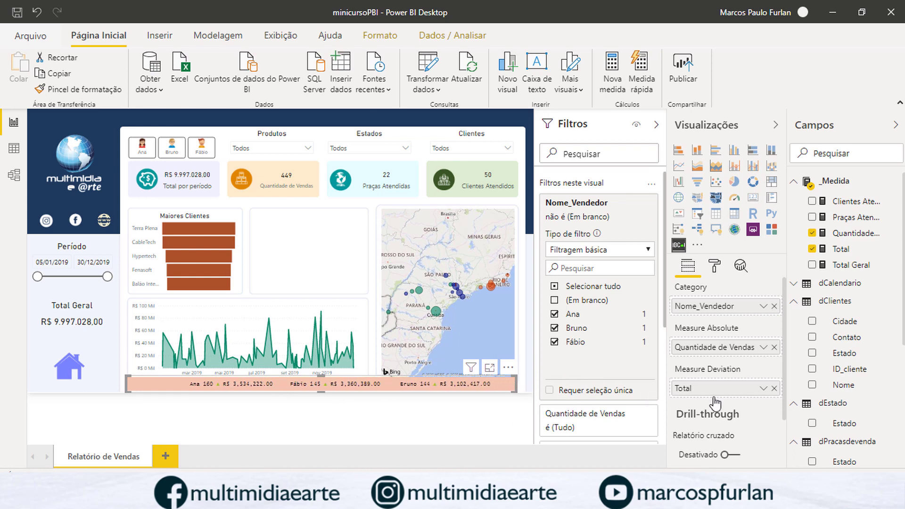
- Collapse the Filtros pane, set the Scroller's scroll speed to 0.8 and save the report
left_click(715, 265)
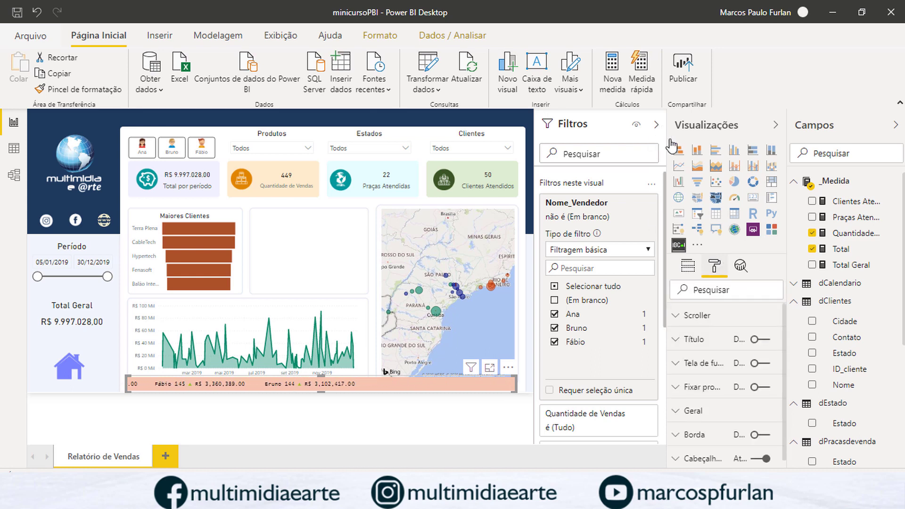
left_click(656, 124)
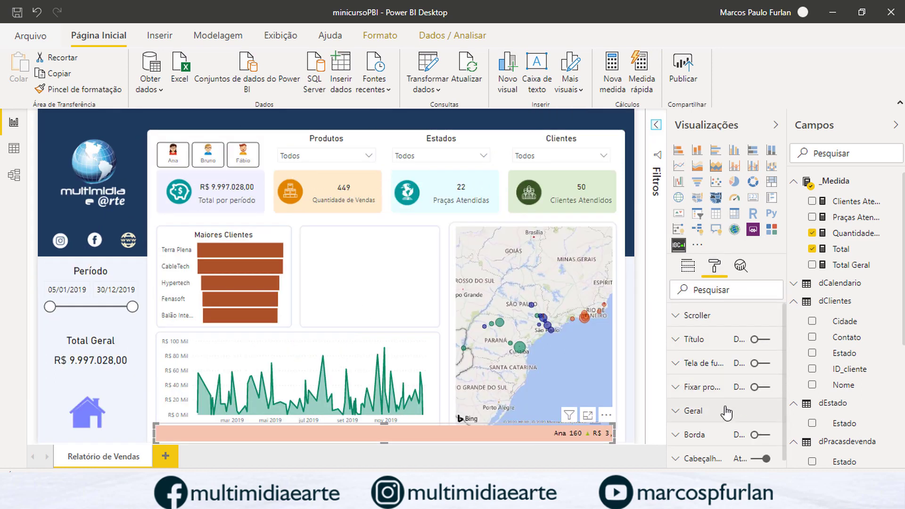
left_click(697, 315)
scroll(737, 368, "down", 5)
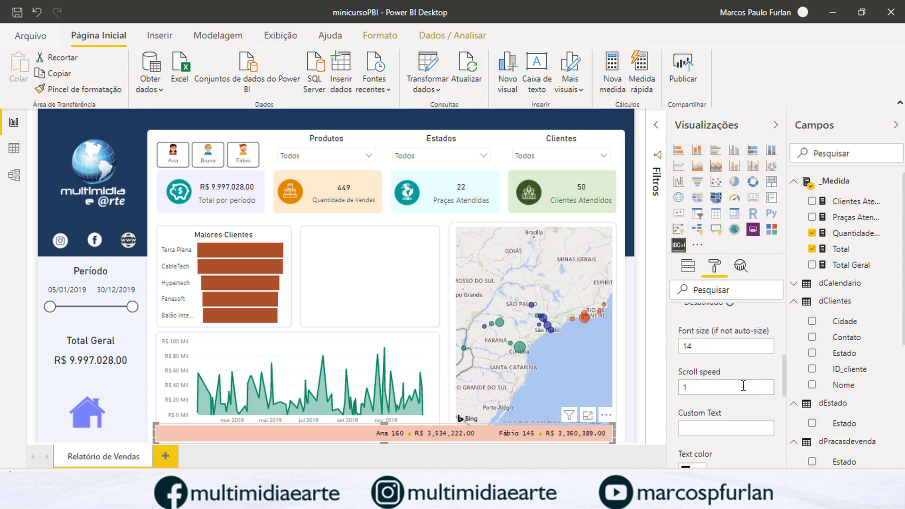
left_click(747, 386)
type("0")
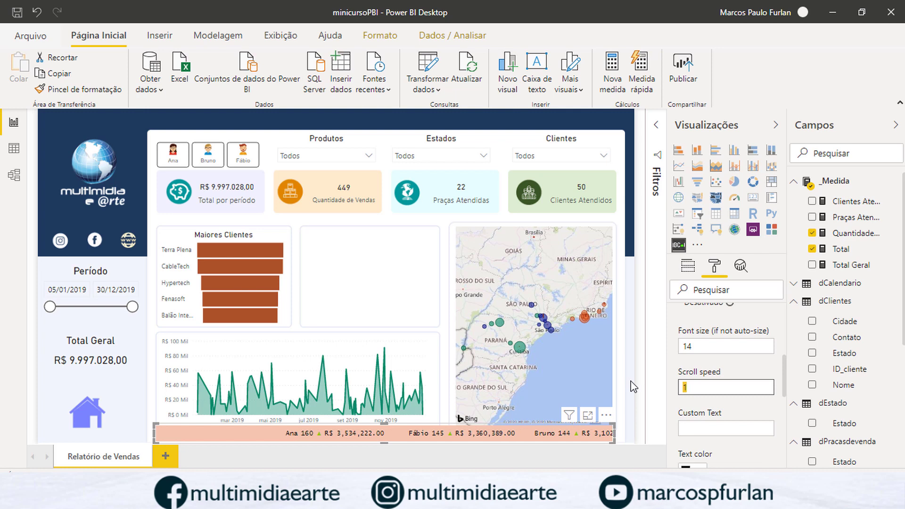
type(",")
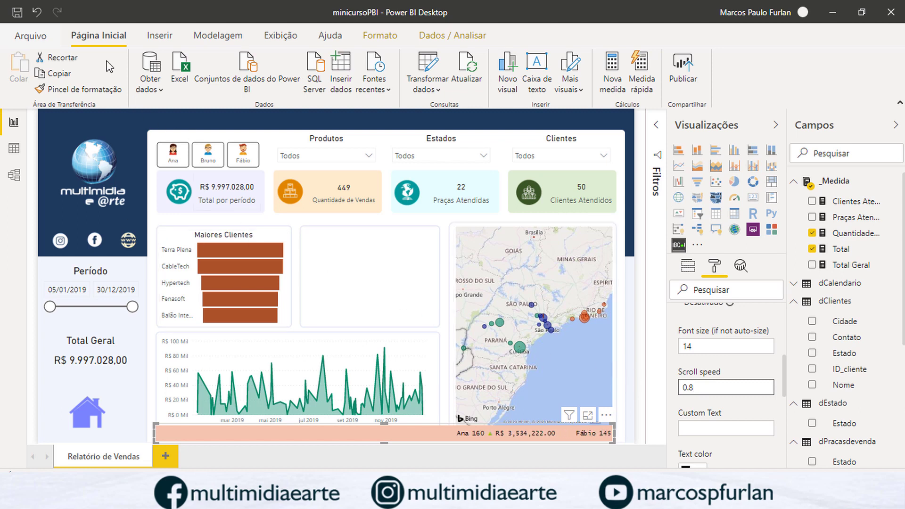
left_click(19, 14)
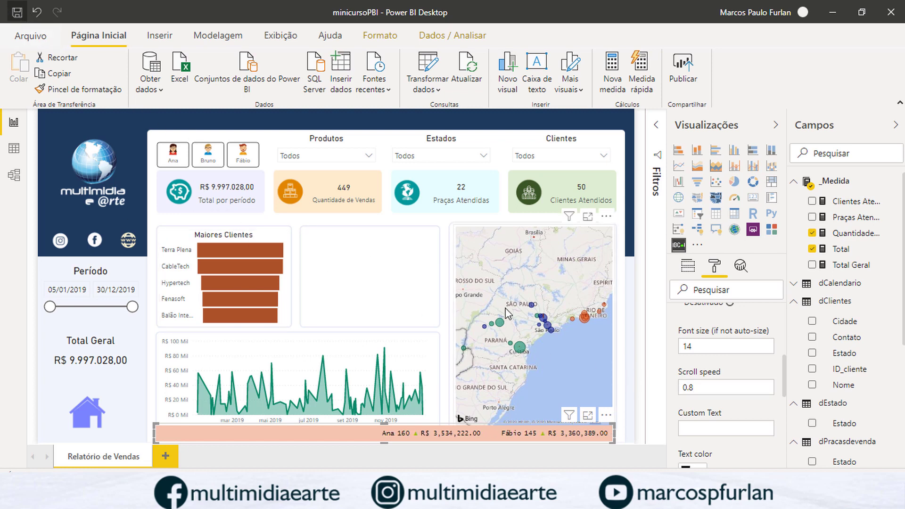